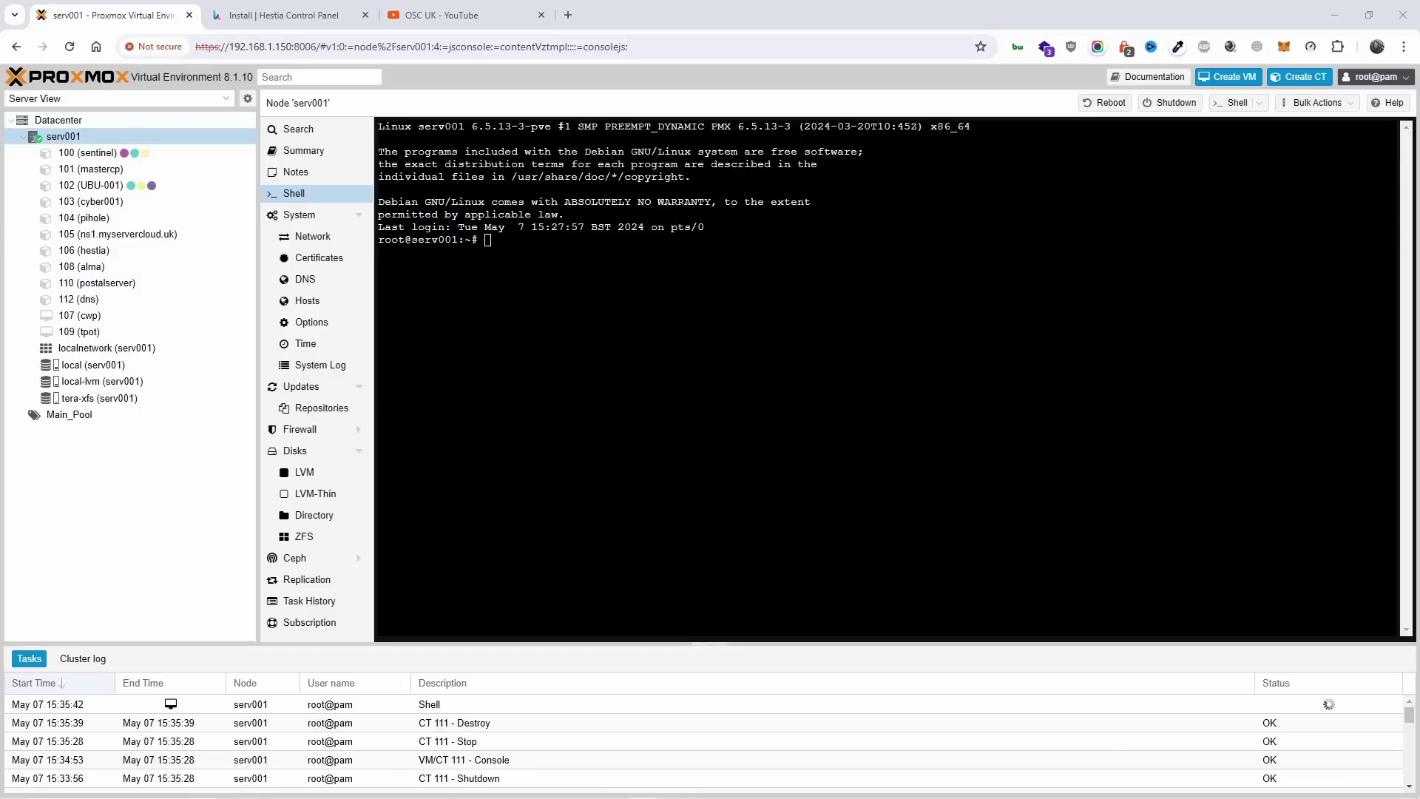
Sort the OSC UK channel's videos oldest first, then switch to the Hestia install page.
click(443, 15)
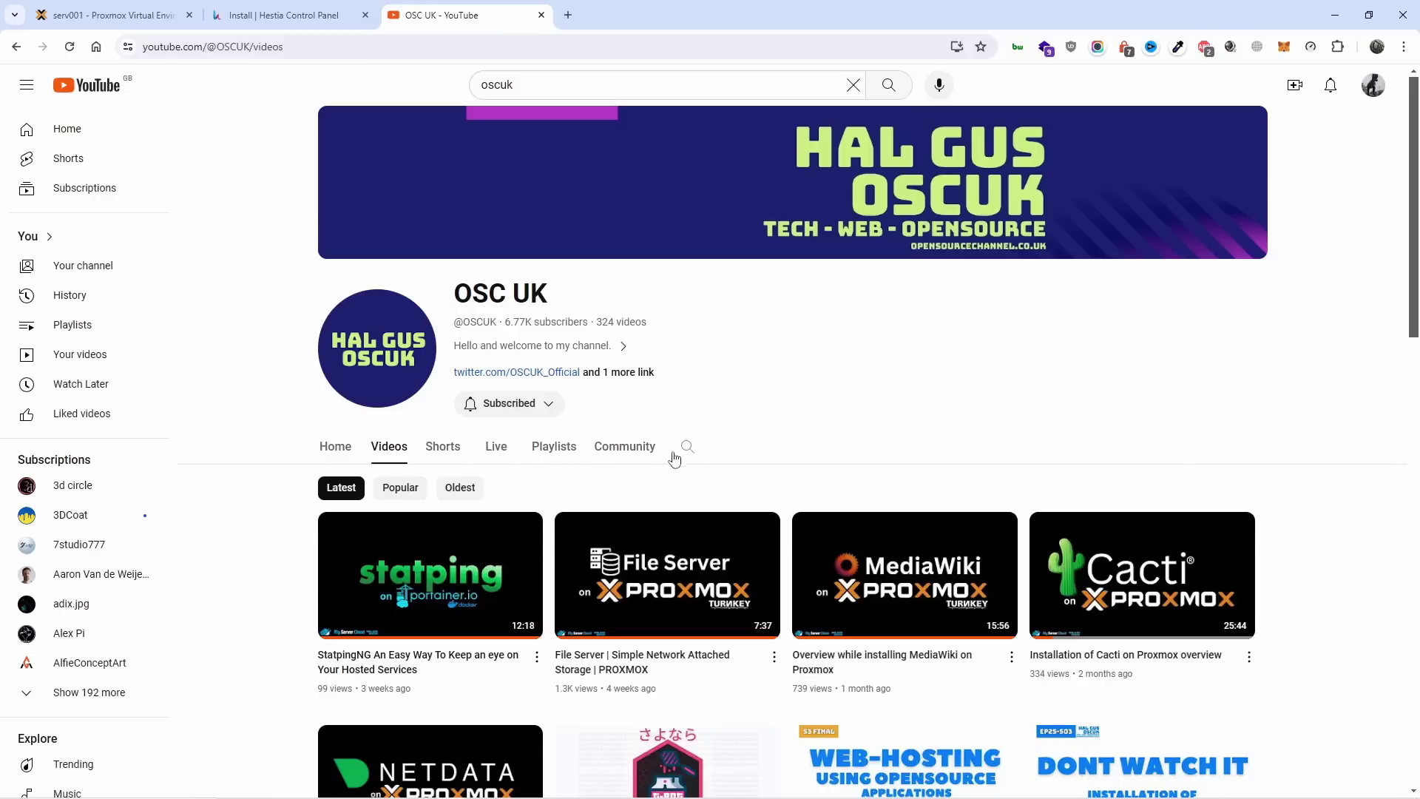
click(460, 488)
scroll(787, 446, down, 2)
mouse_move(696, 482)
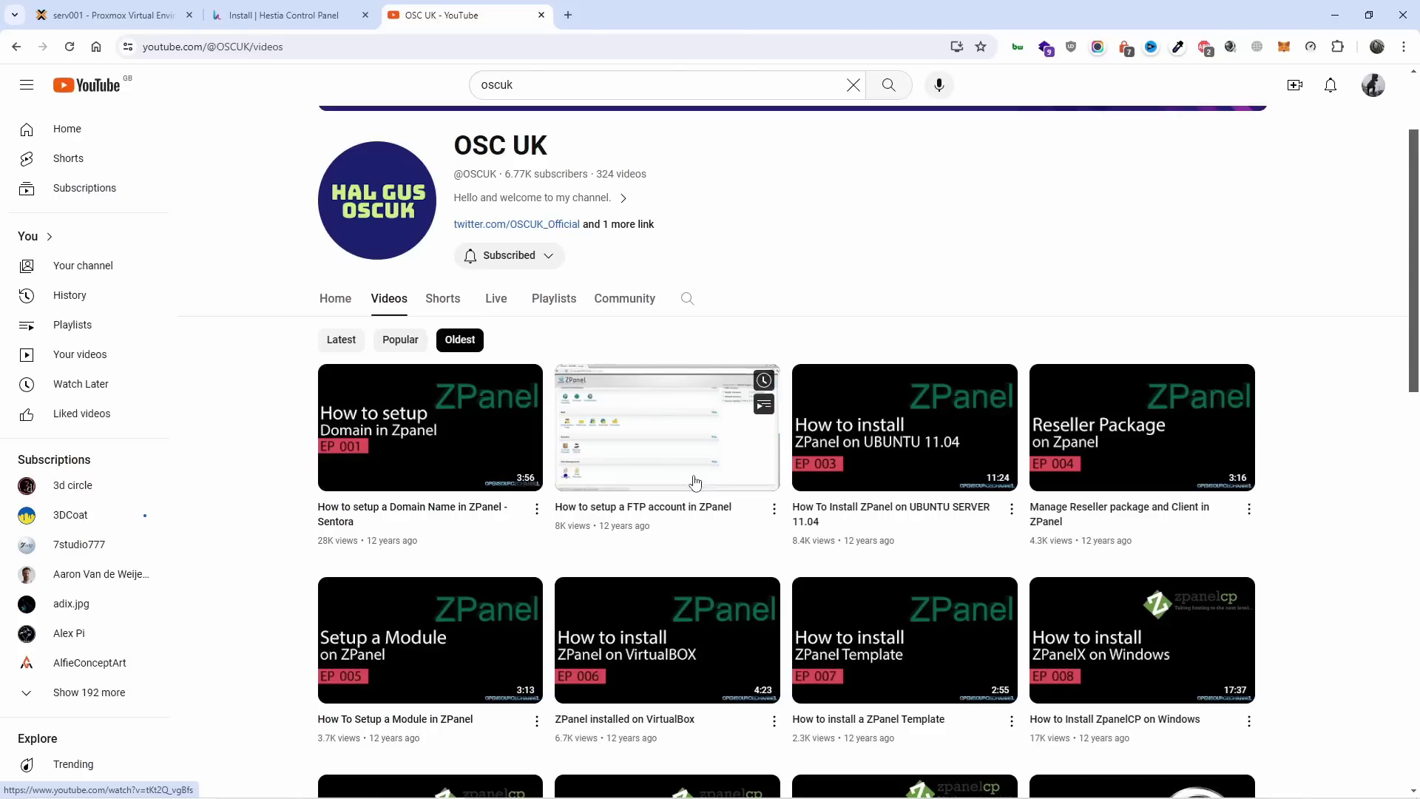
click(335, 302)
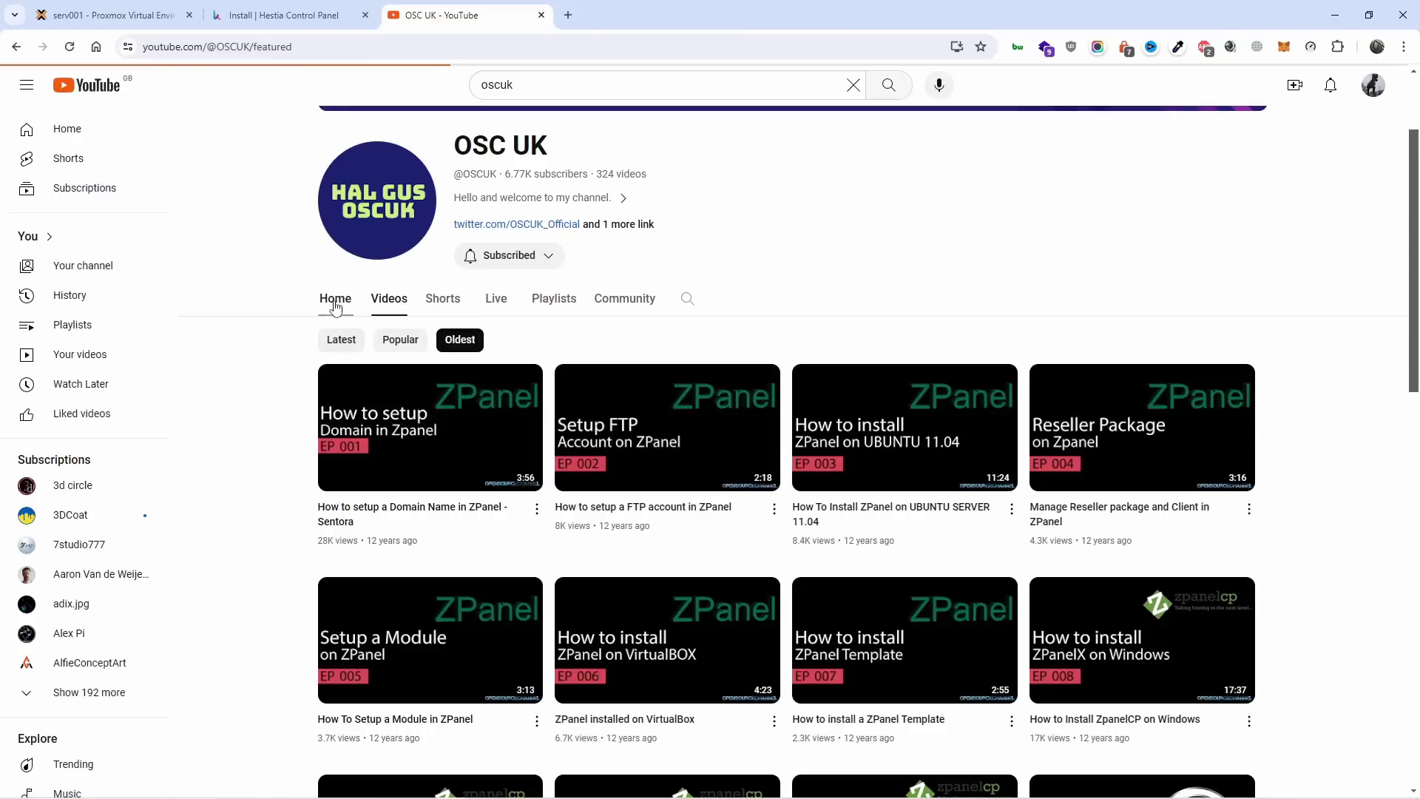
click(229, 10)
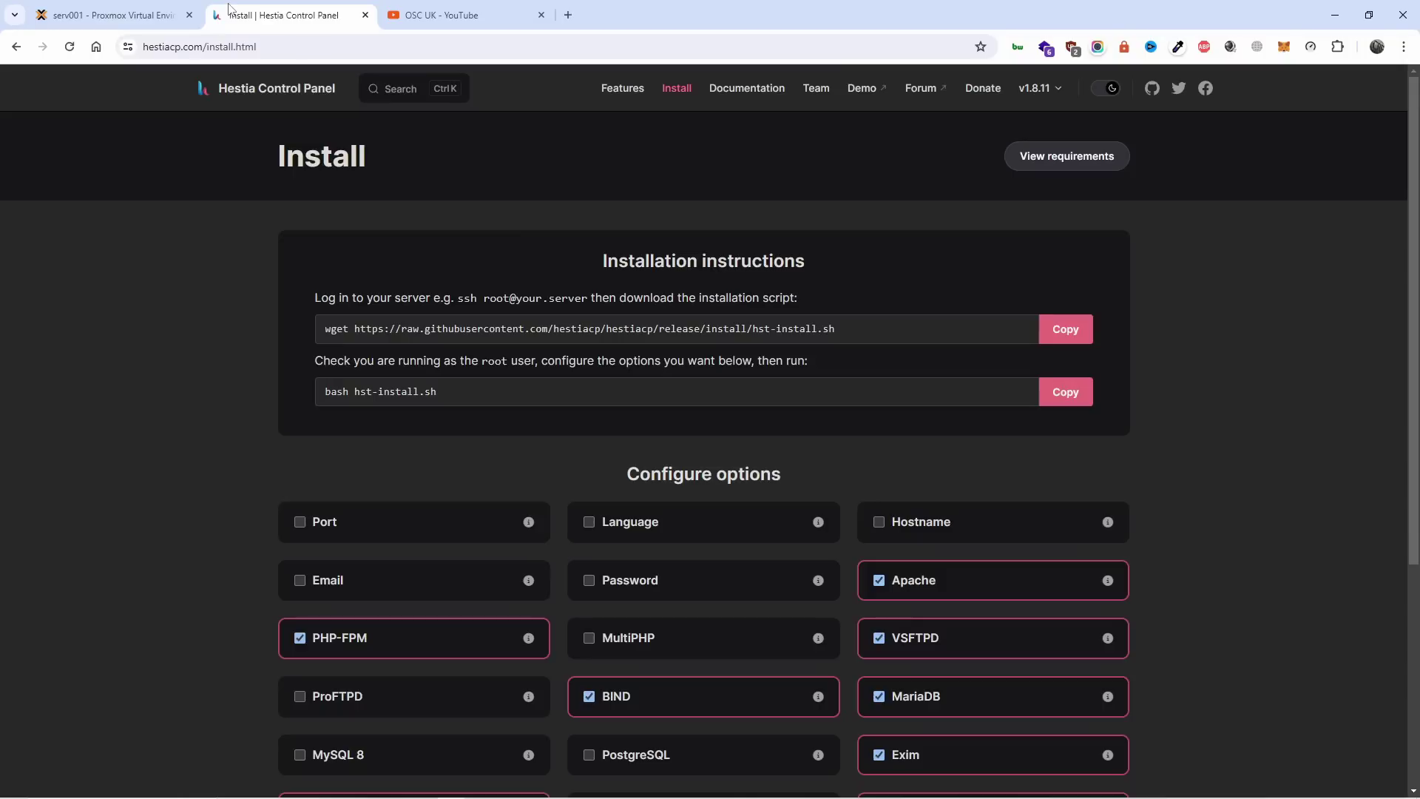
Switch back to the Proxmox tab showing the serv001 node shell.
click(145, 9)
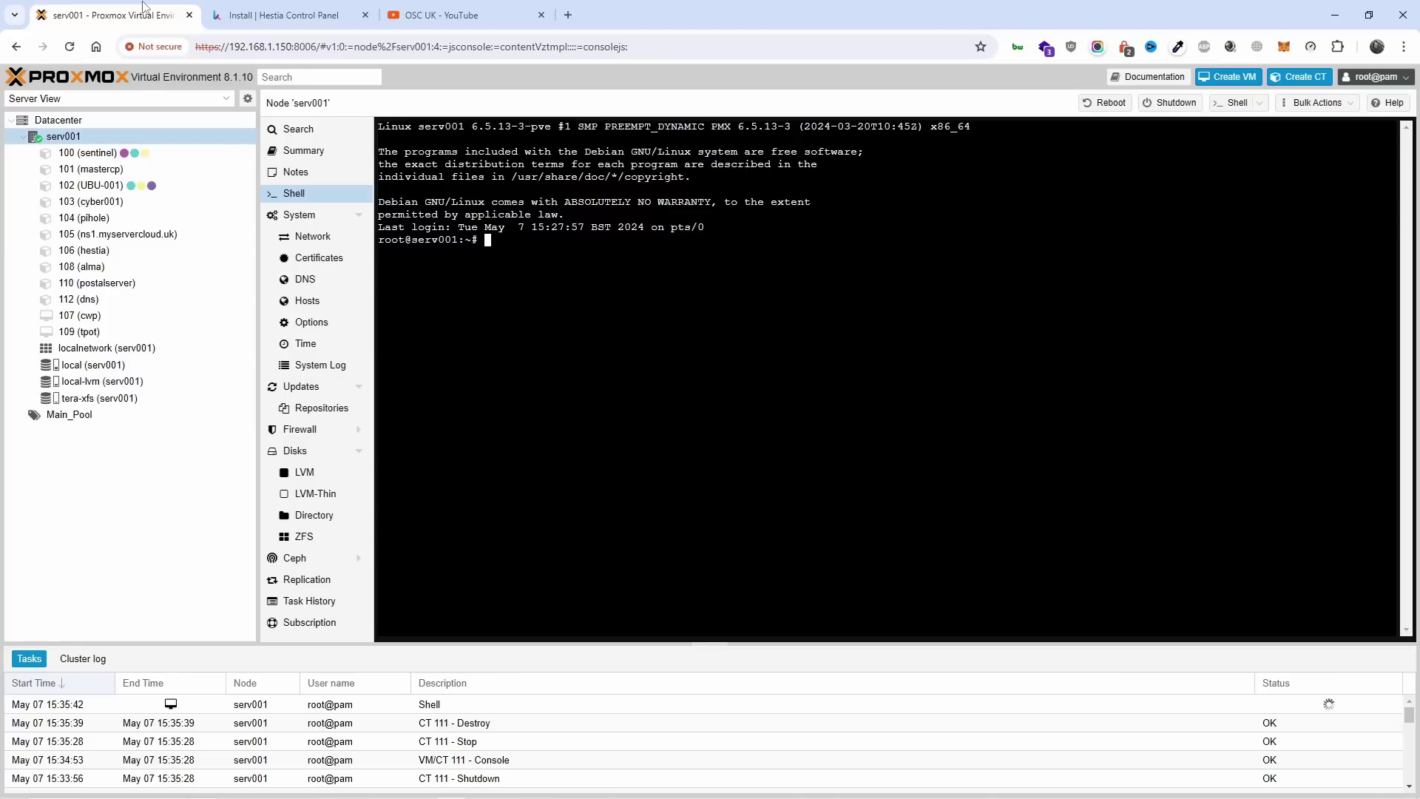
Check container 106, then start a new container with hostname webpanel in Main_Pool.
click(141, 250)
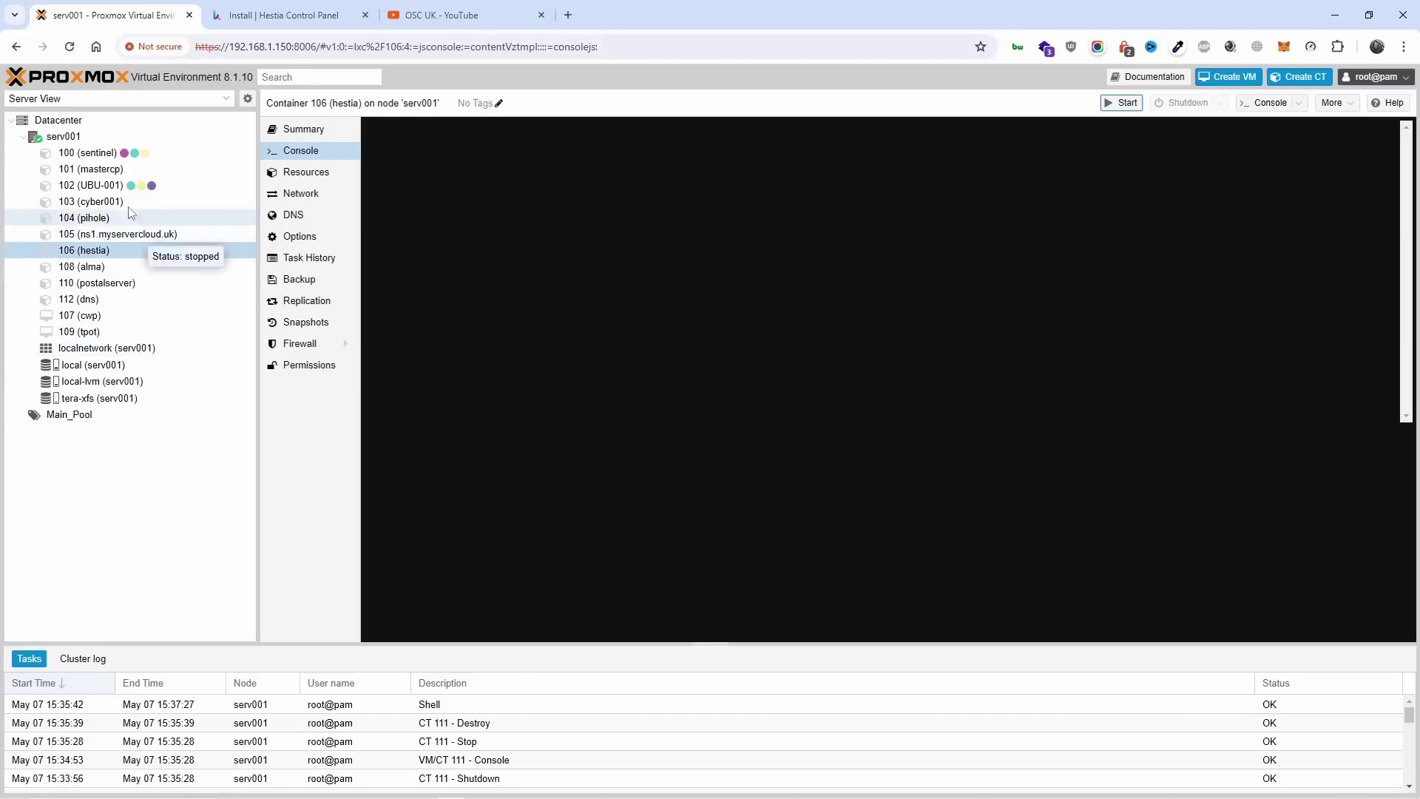
click(67, 136)
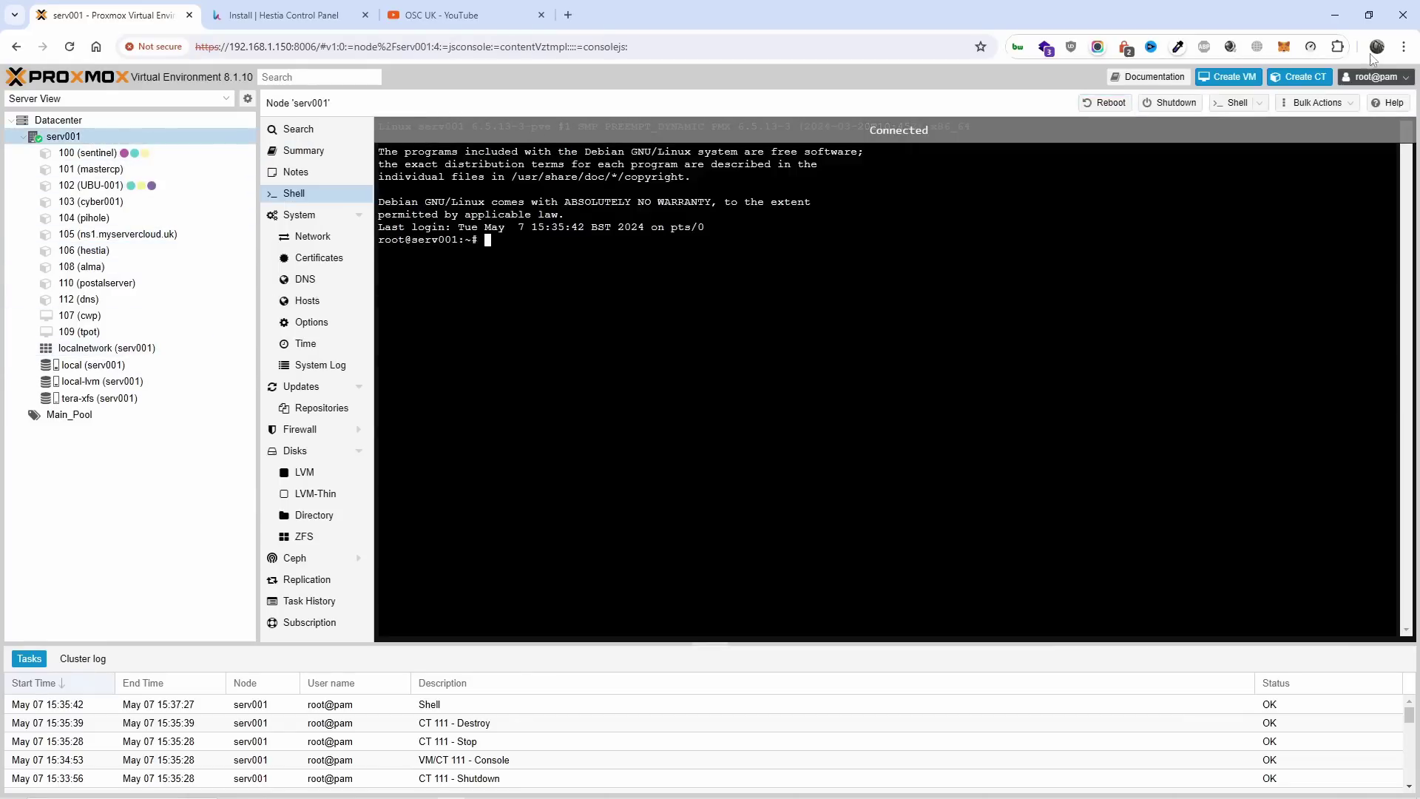
click(1302, 77)
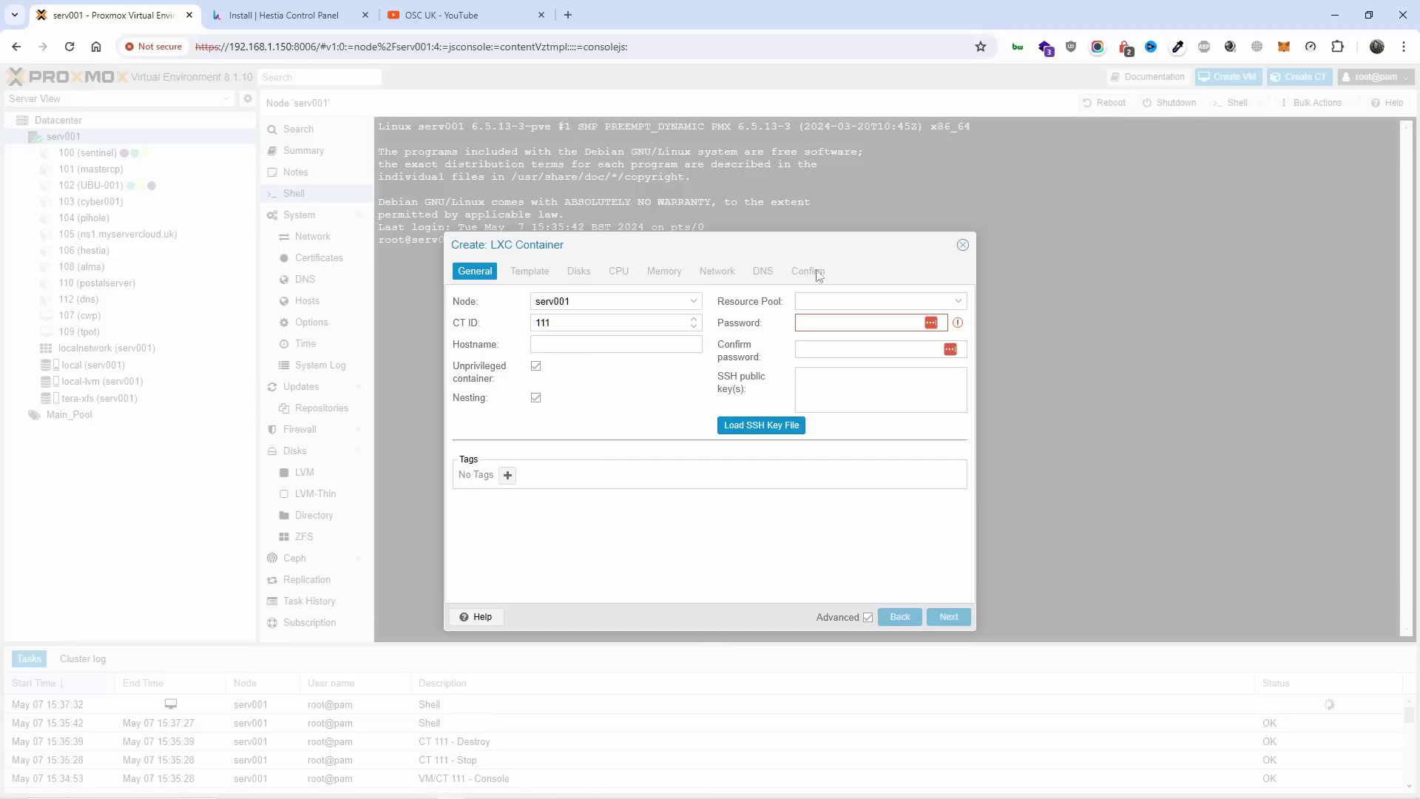
click(585, 346)
text(webpanel)
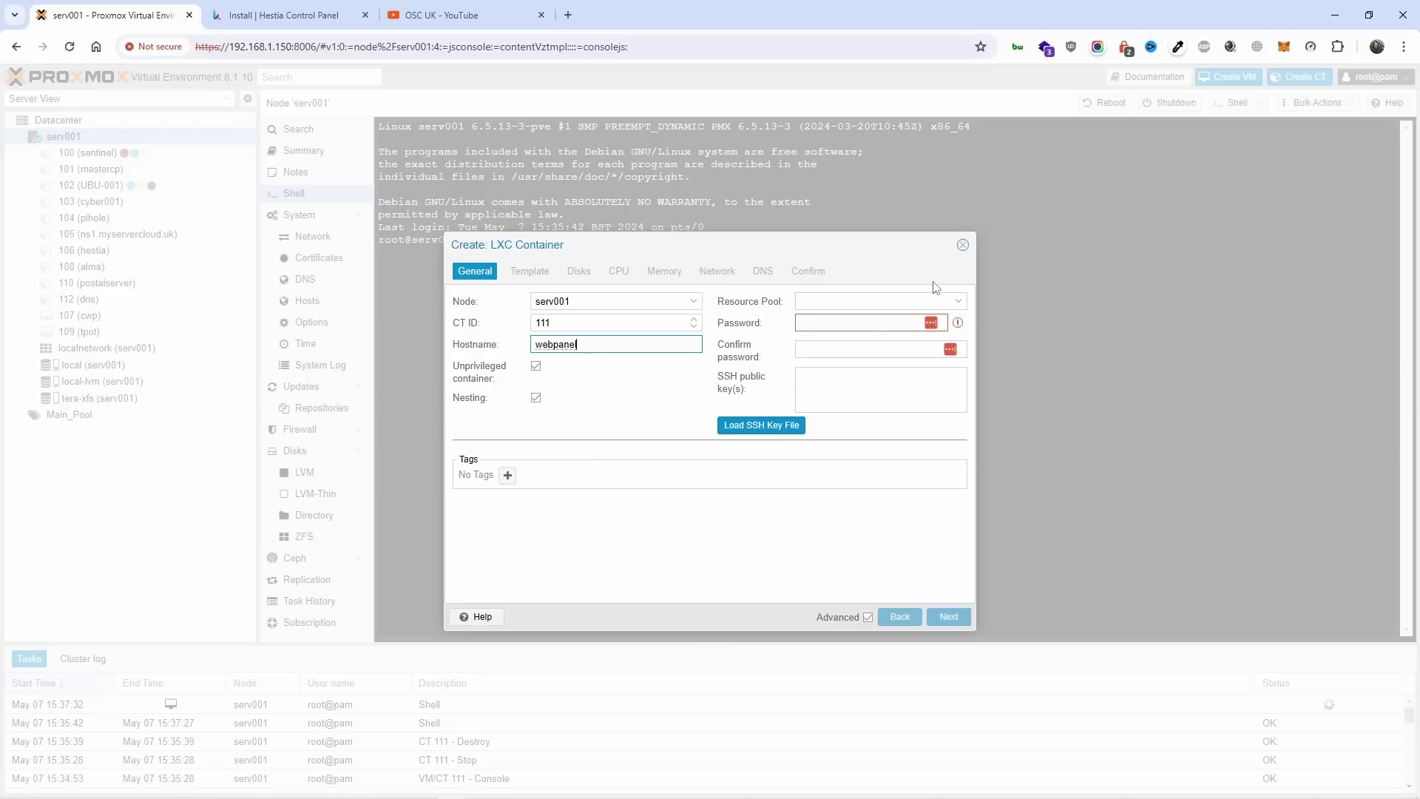
click(923, 302)
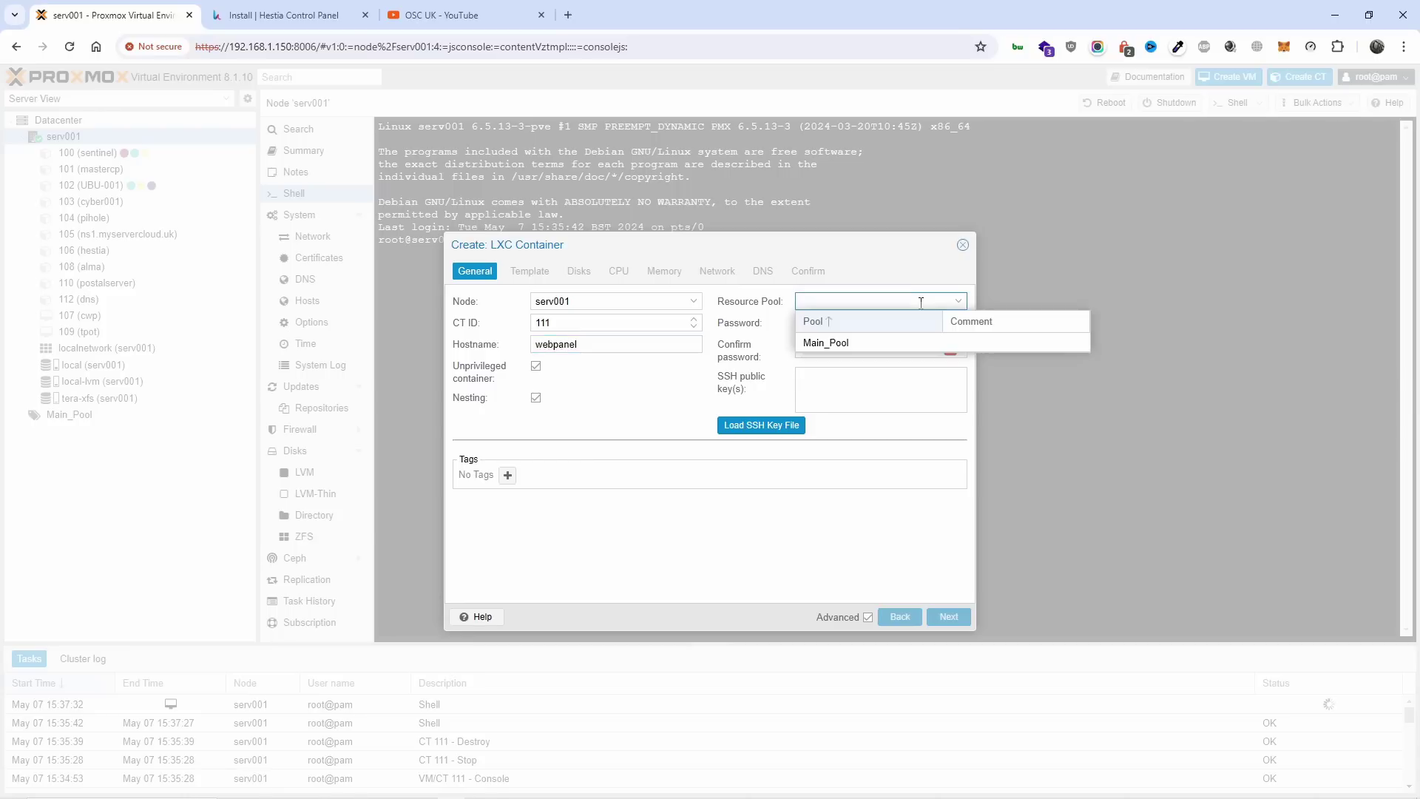
click(875, 338)
Fill in and confirm the container root password, then advance to the Template step.
click(893, 326)
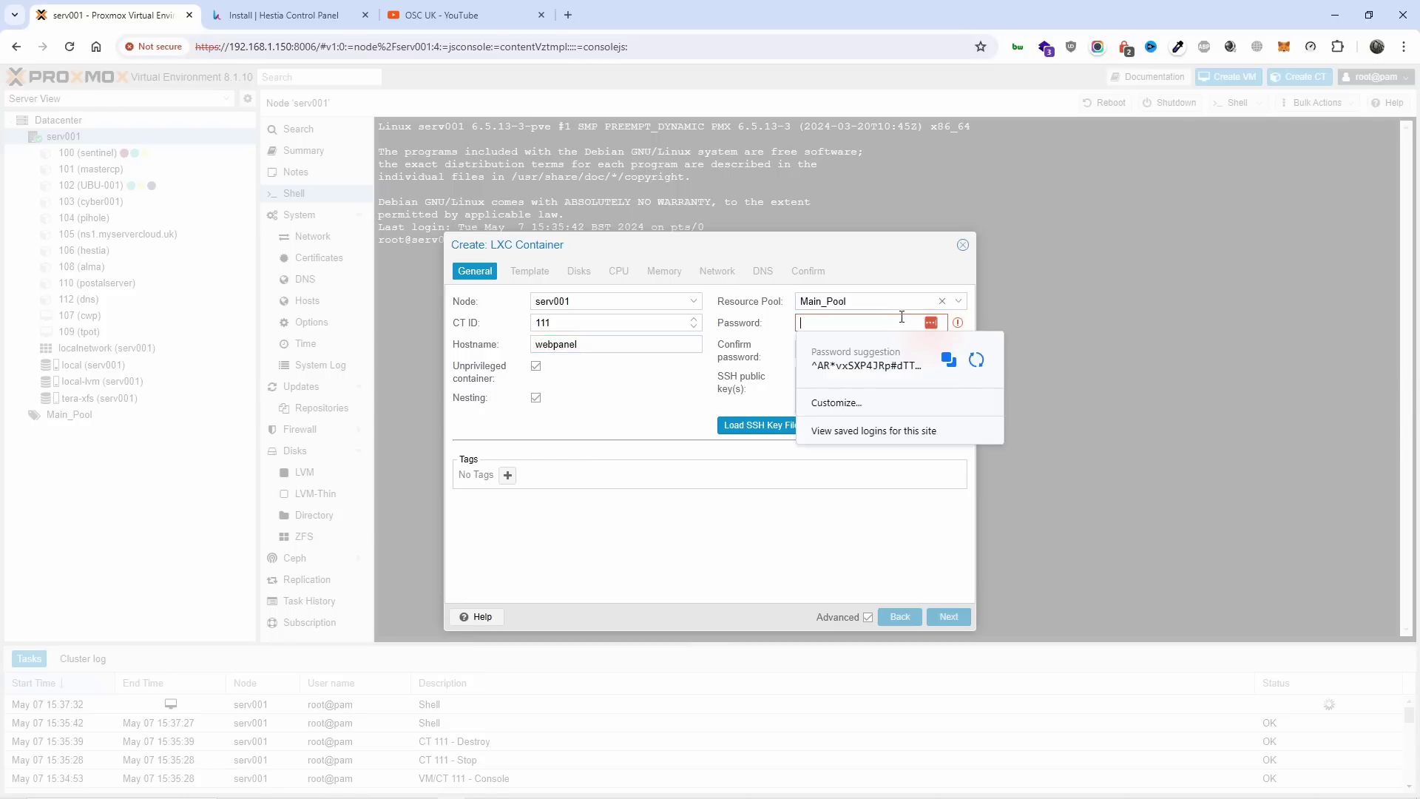
key(ctrl+v)
key(Tab)
key(ctrl+v)
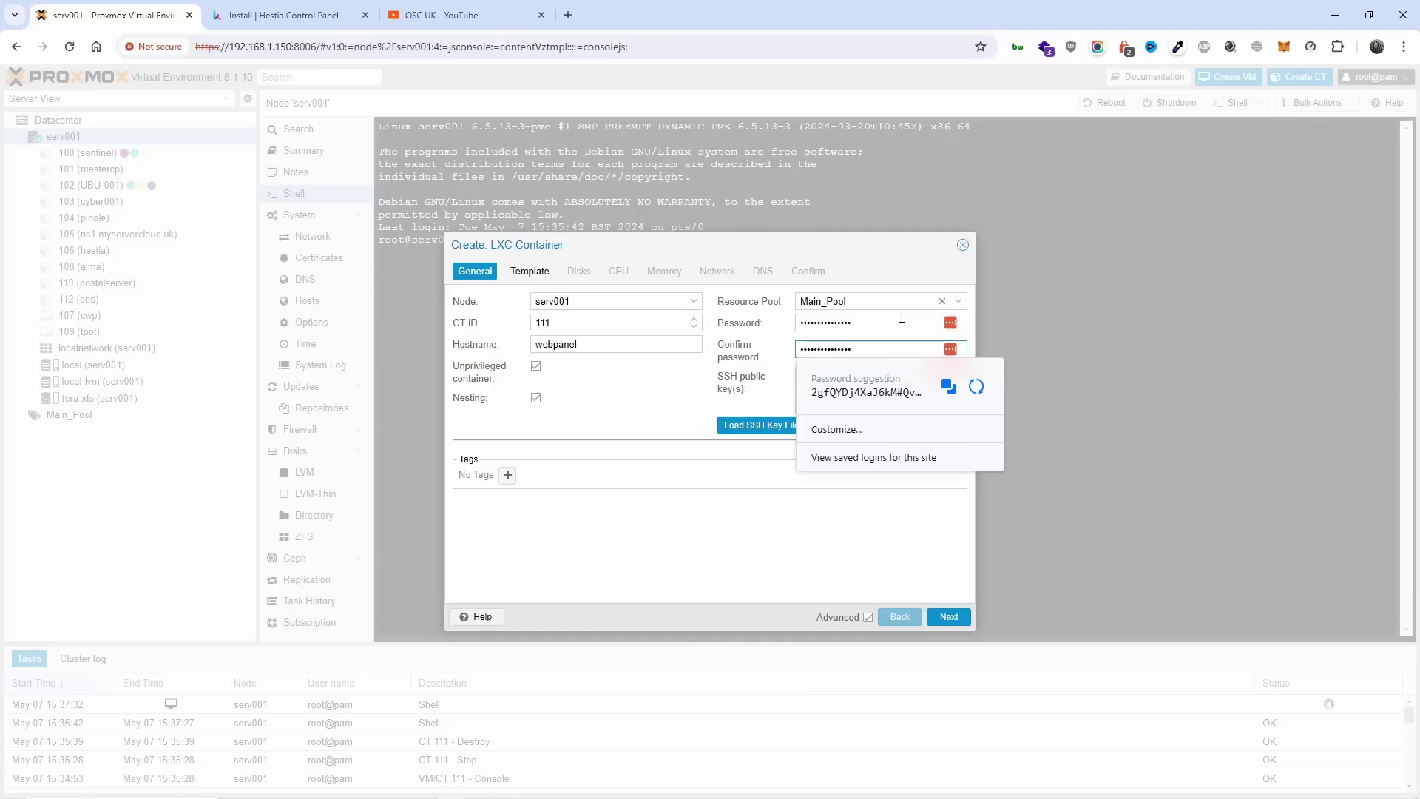
click(835, 562)
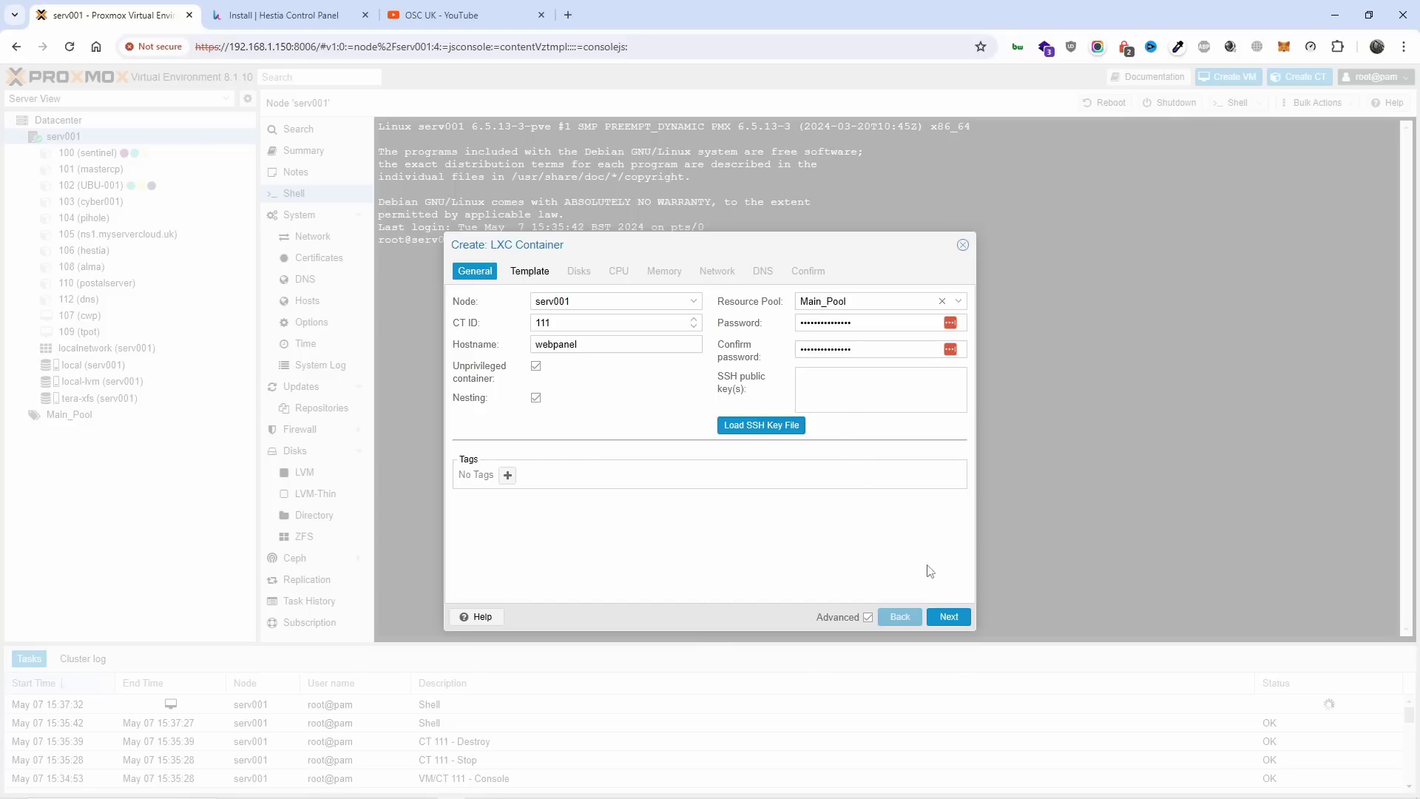
click(949, 617)
click(639, 325)
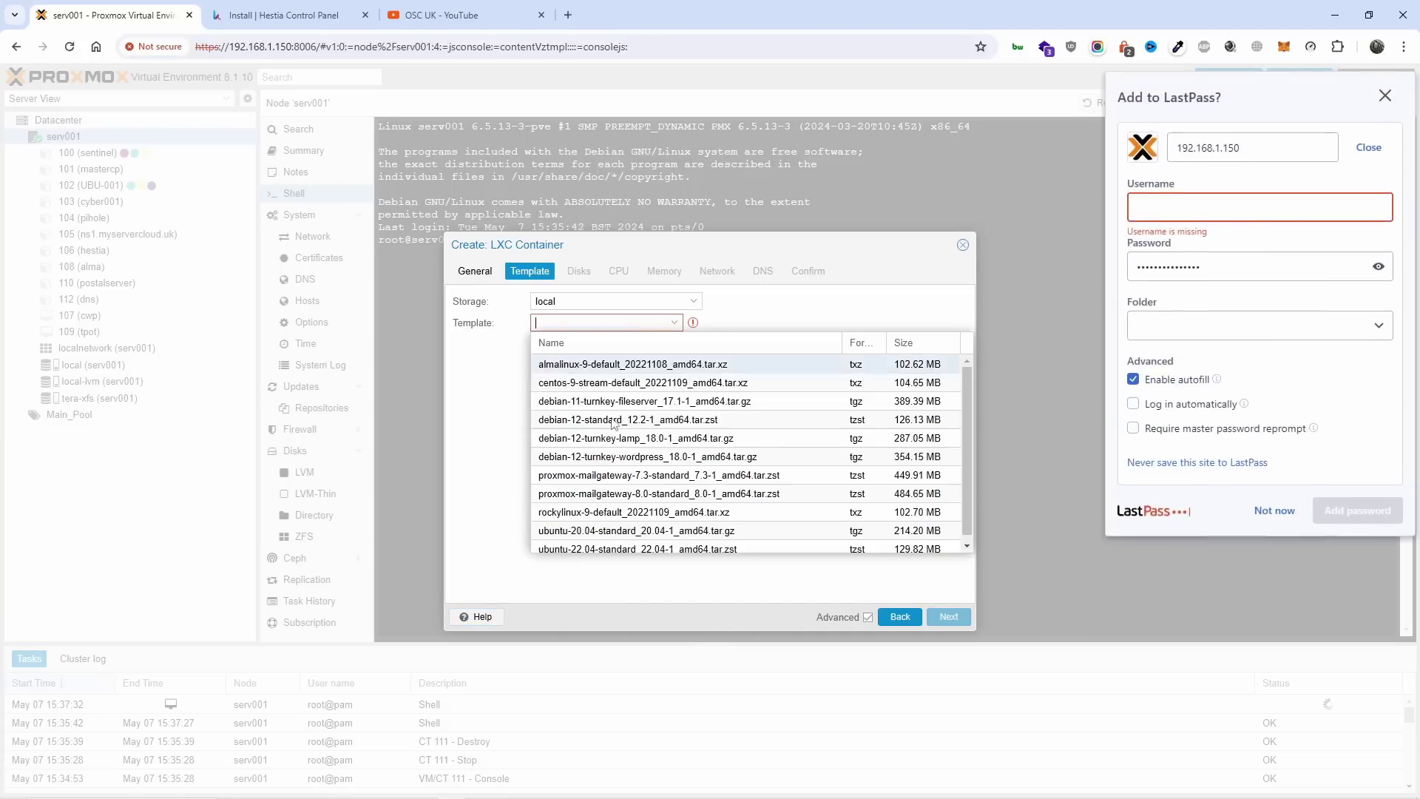
Choose the ubuntu-20.04 standard template from the local storage.
click(1386, 96)
click(599, 326)
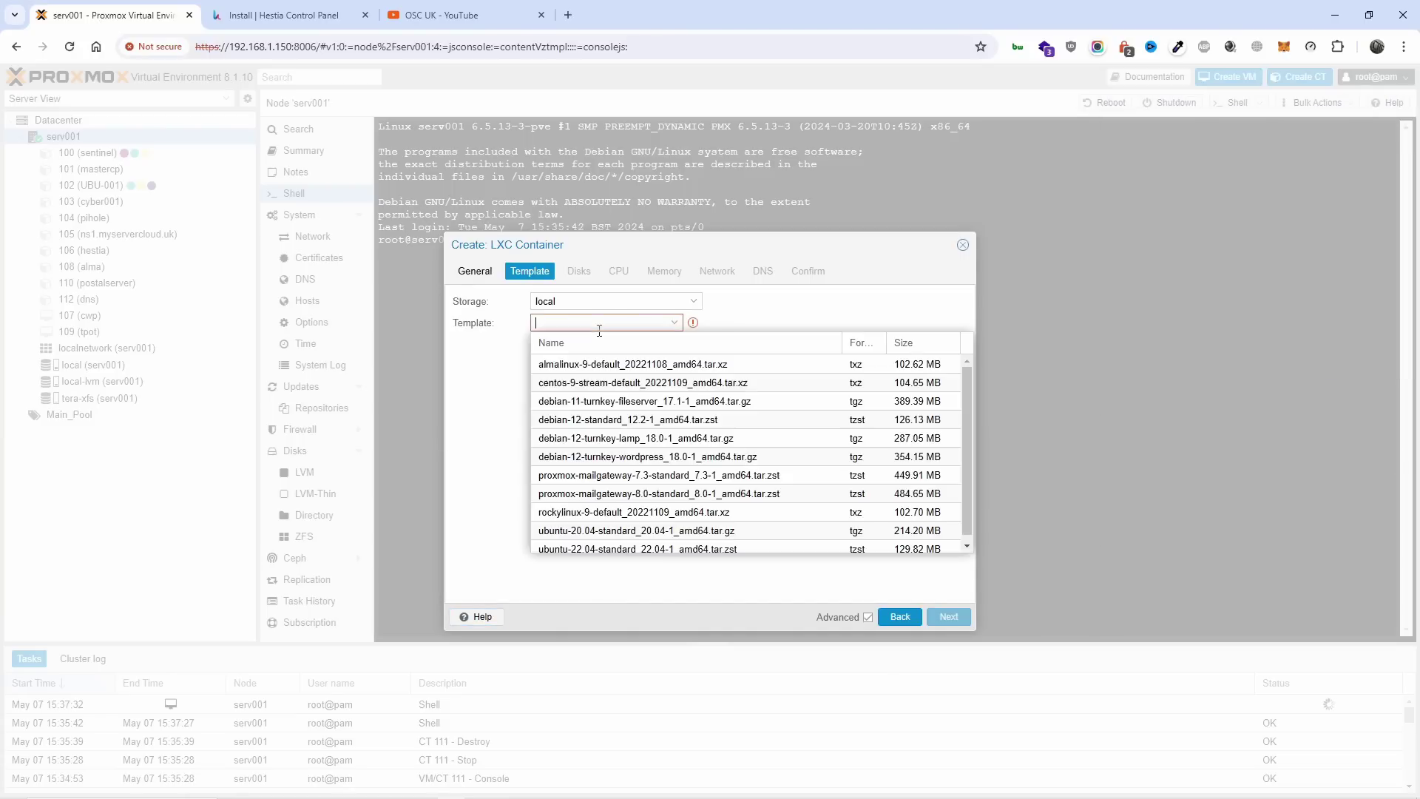
click(626, 301)
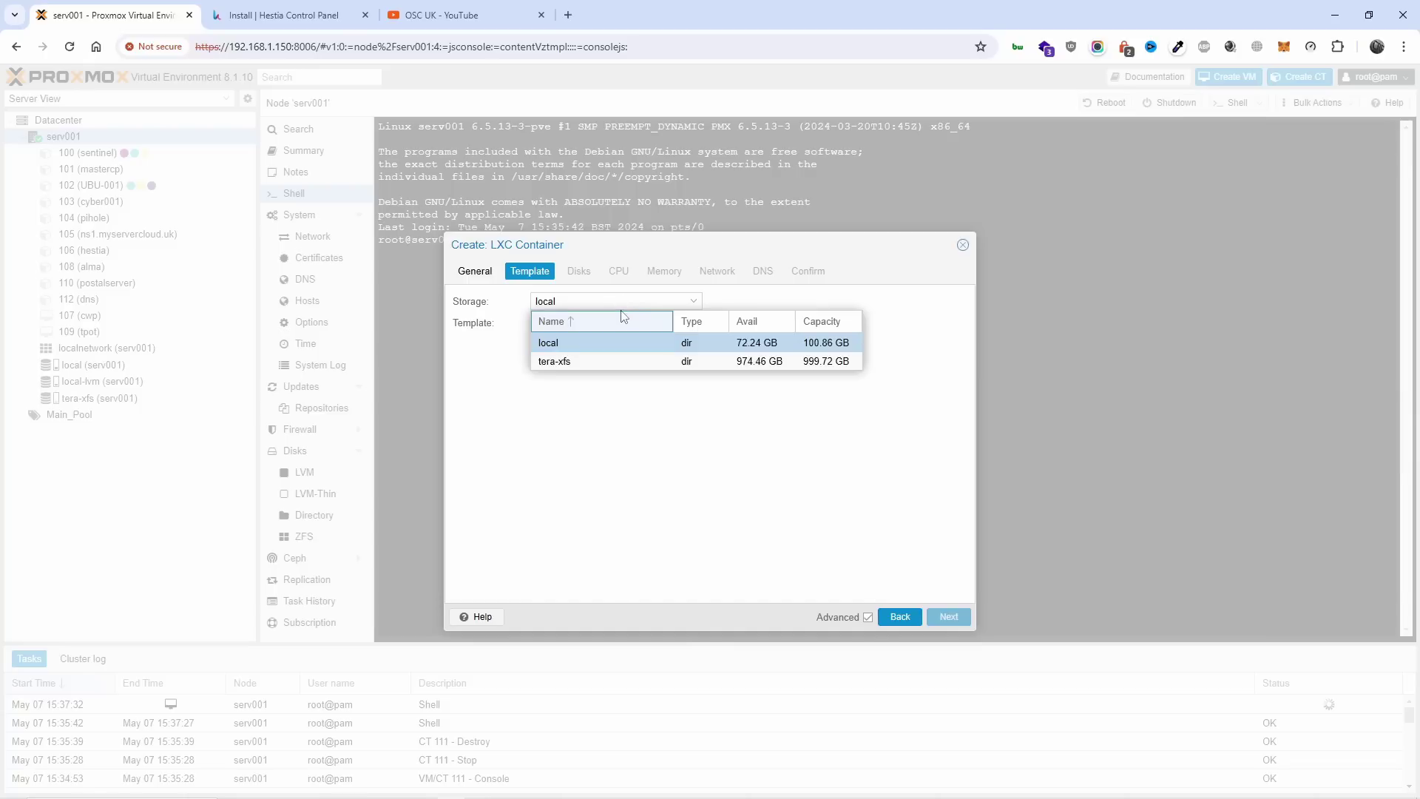
click(624, 303)
click(623, 323)
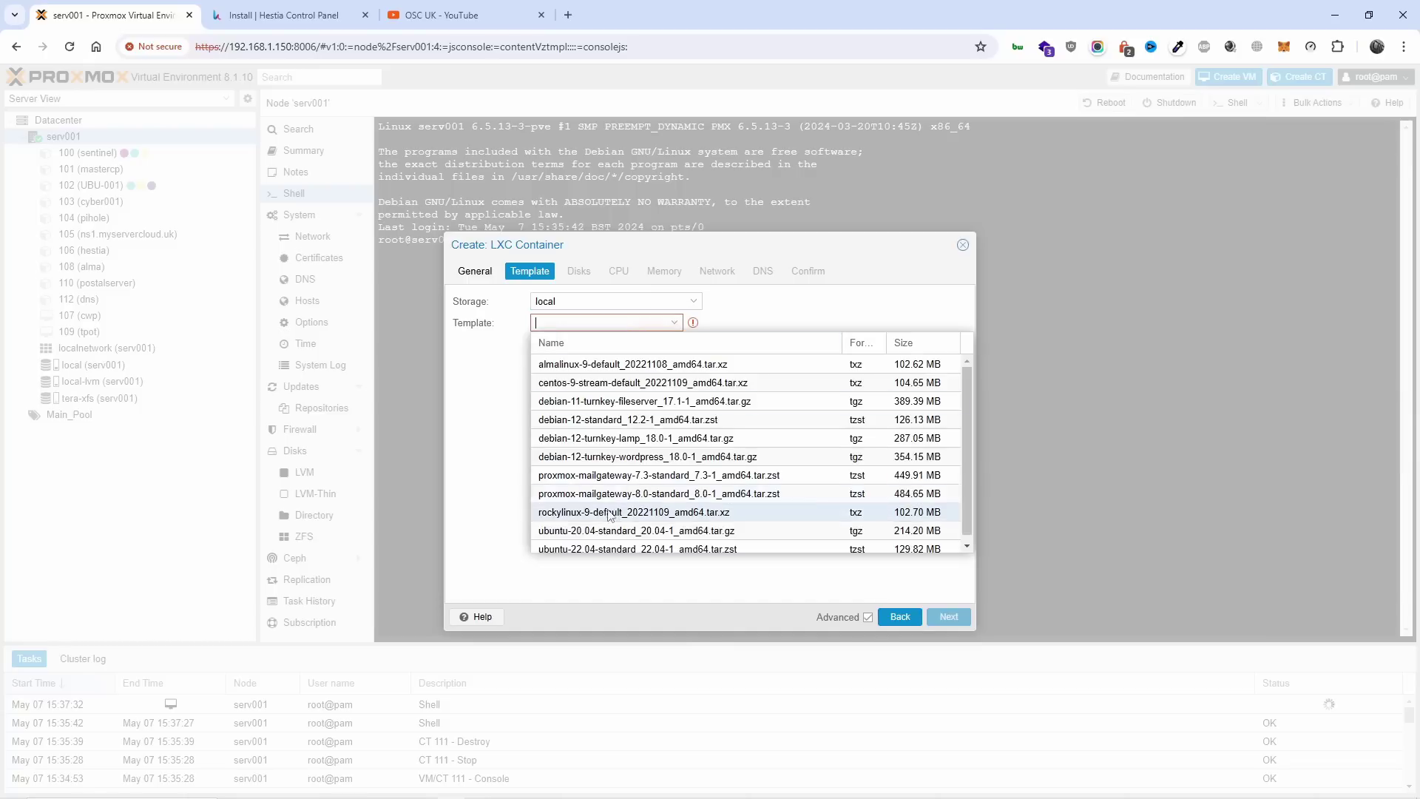
click(642, 530)
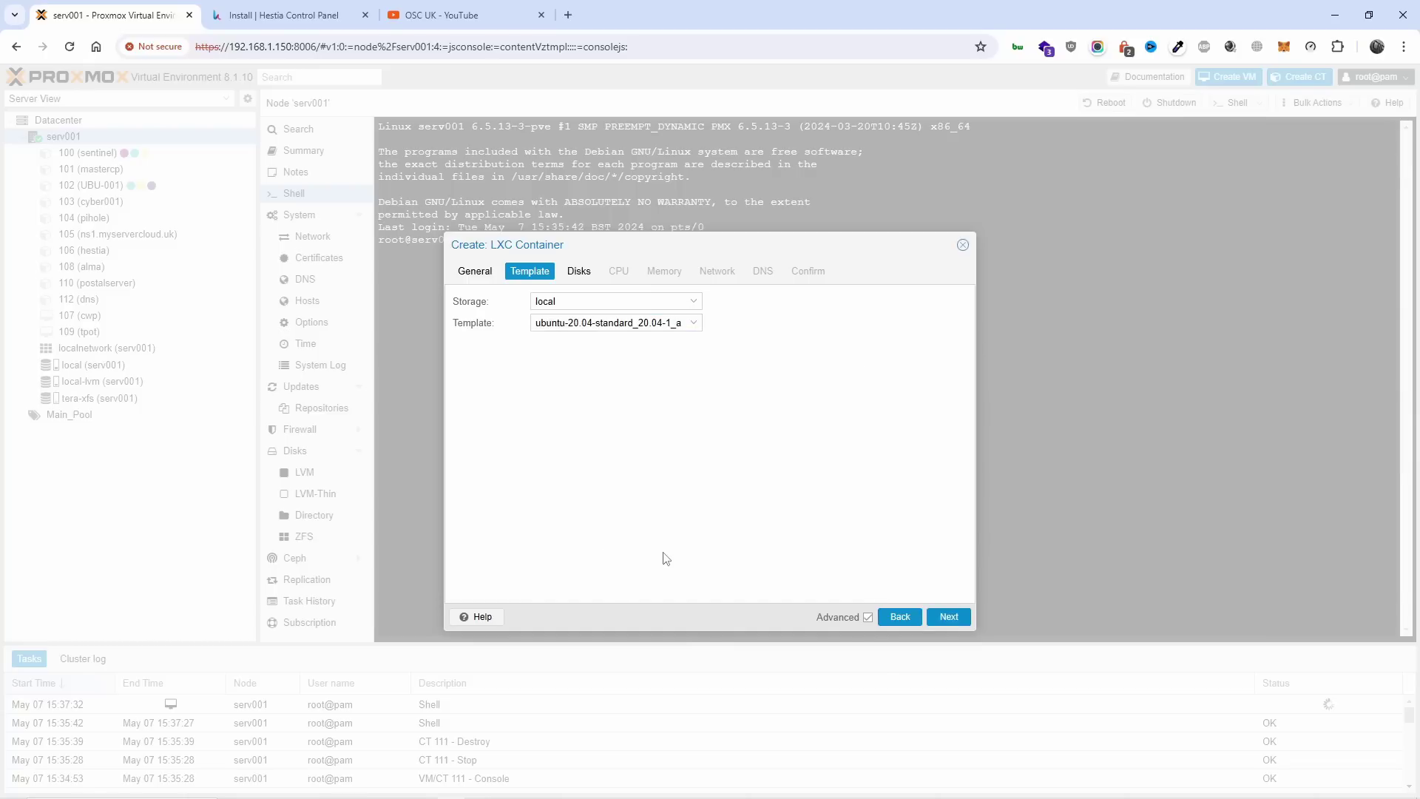
Give the container a 25 GiB root disk on local-lvm.
click(940, 617)
drag(655, 325, 555, 331)
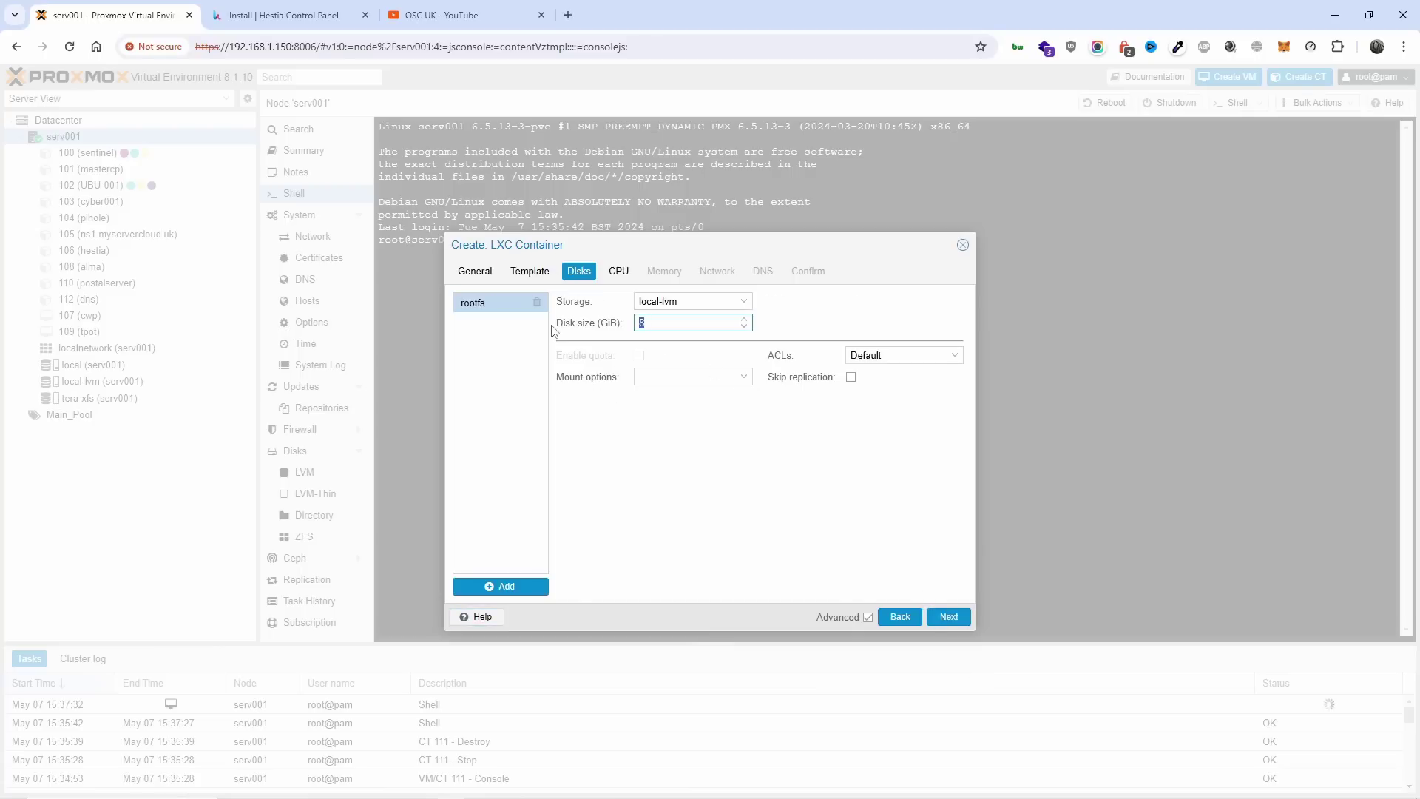
click(724, 302)
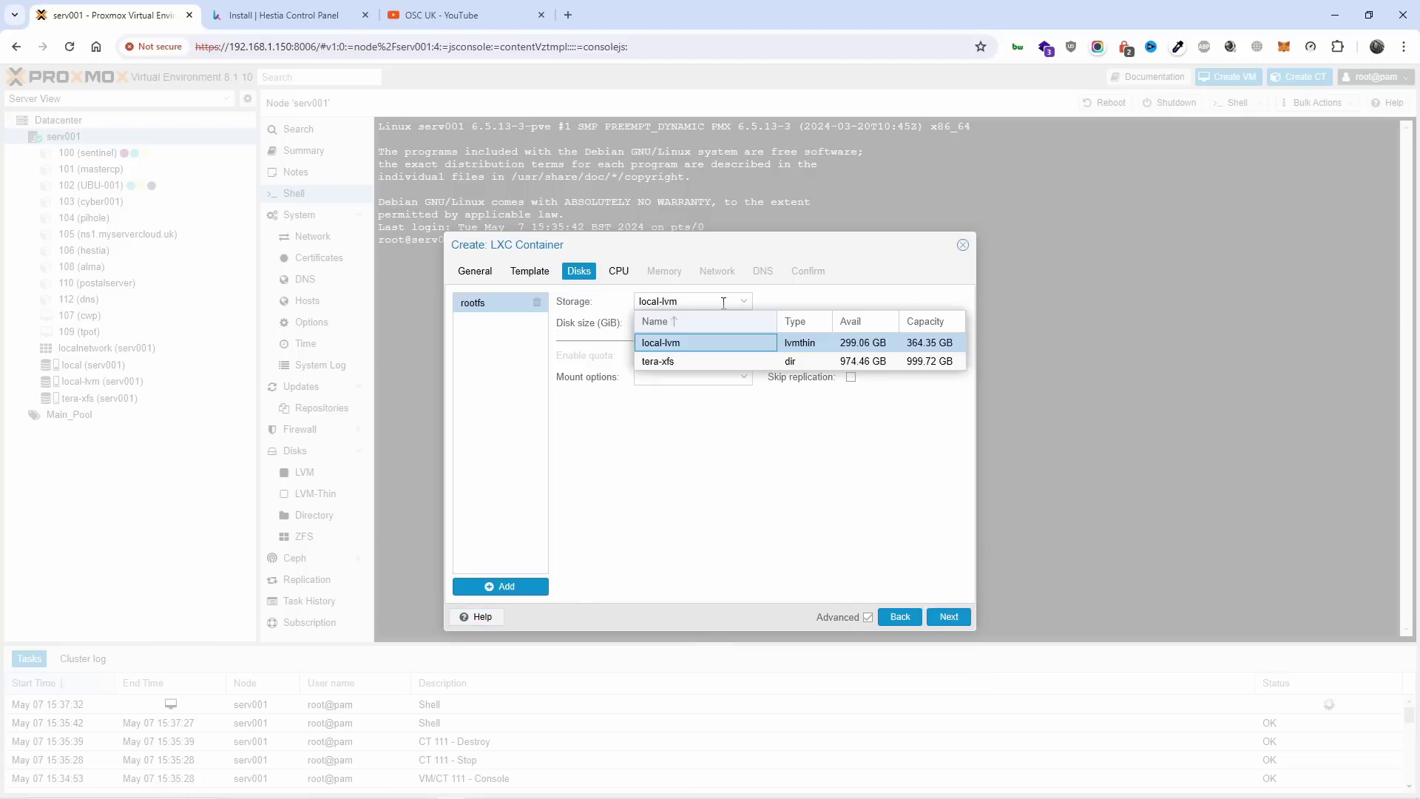
click(710, 343)
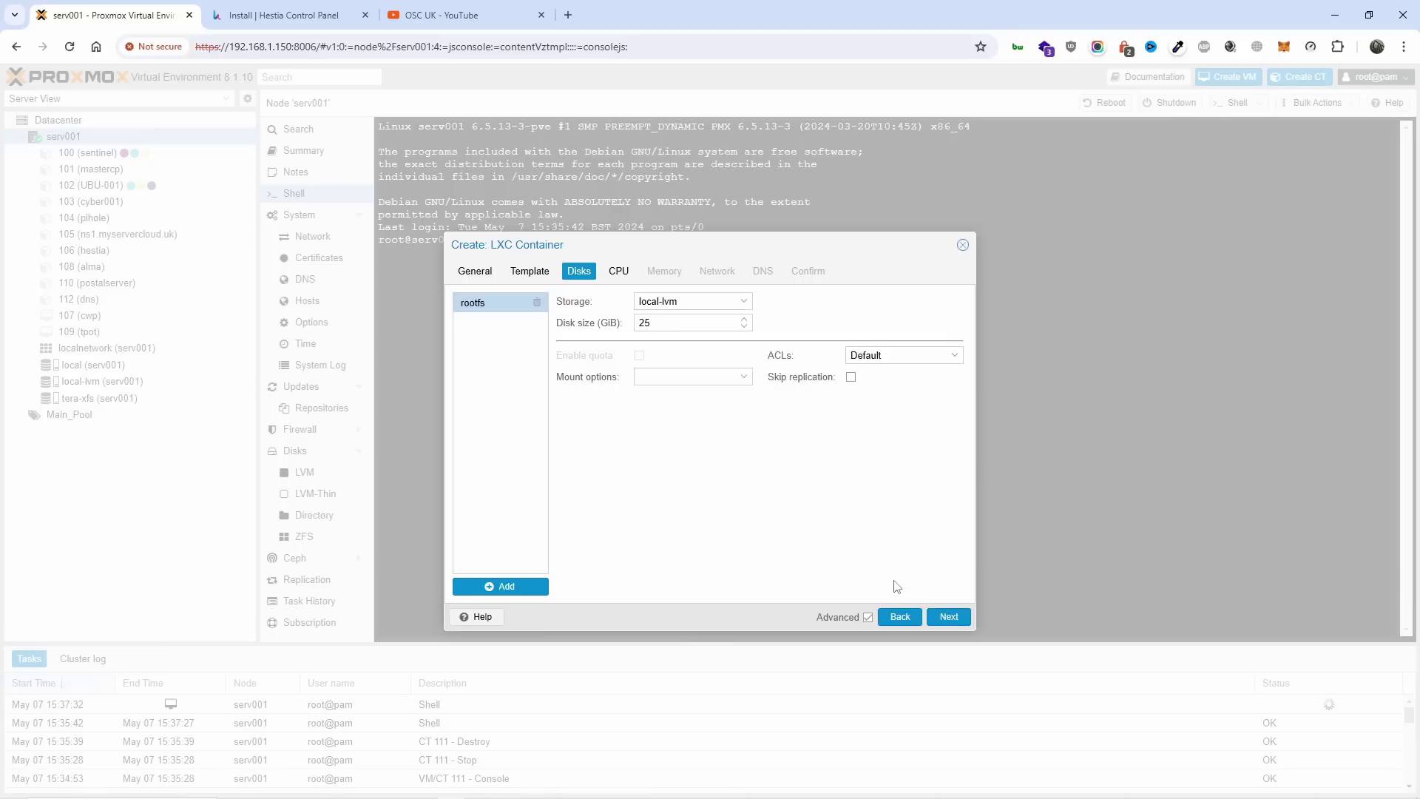
Set 2 CPU cores, 4000 MiB memory and 1024 MiB swap.
click(948, 616)
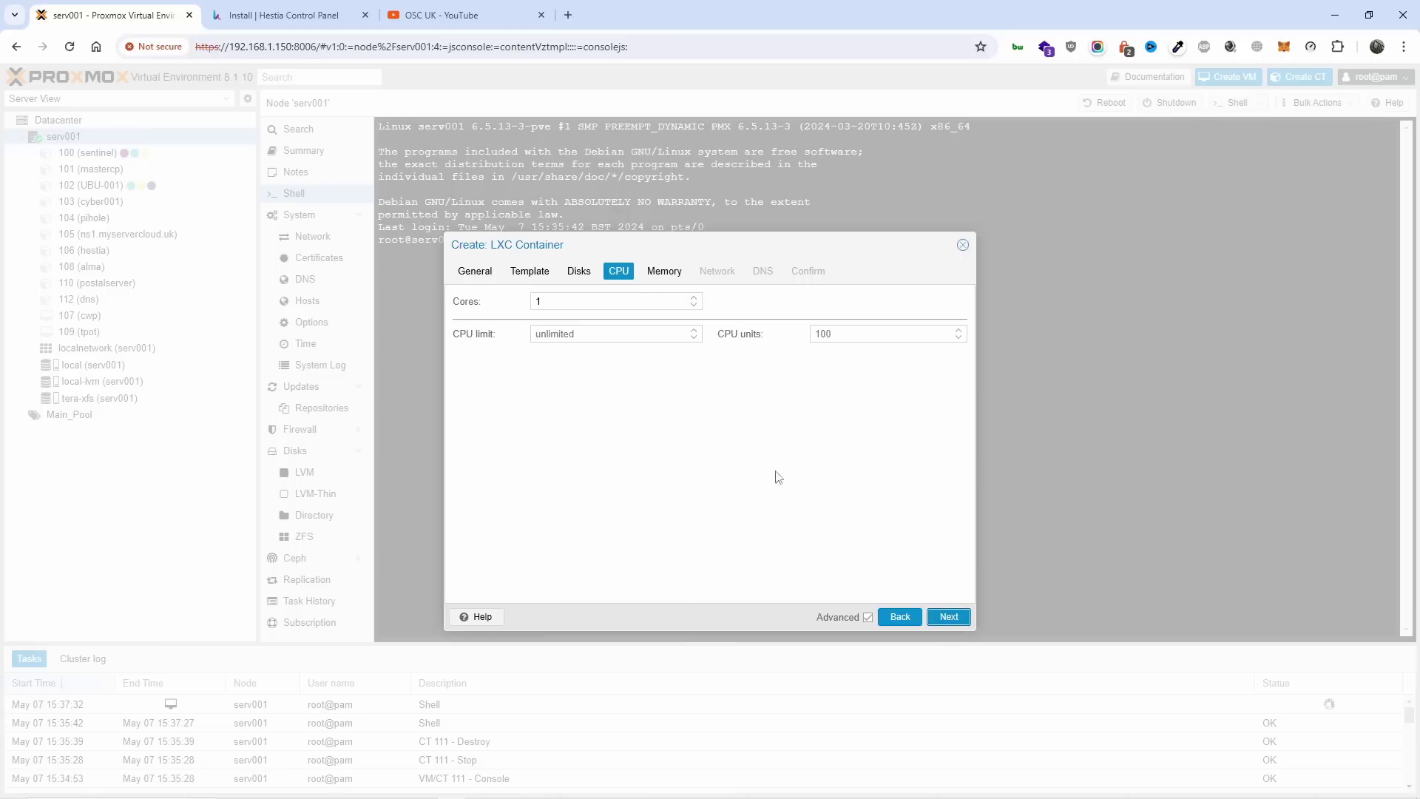
click(515, 299)
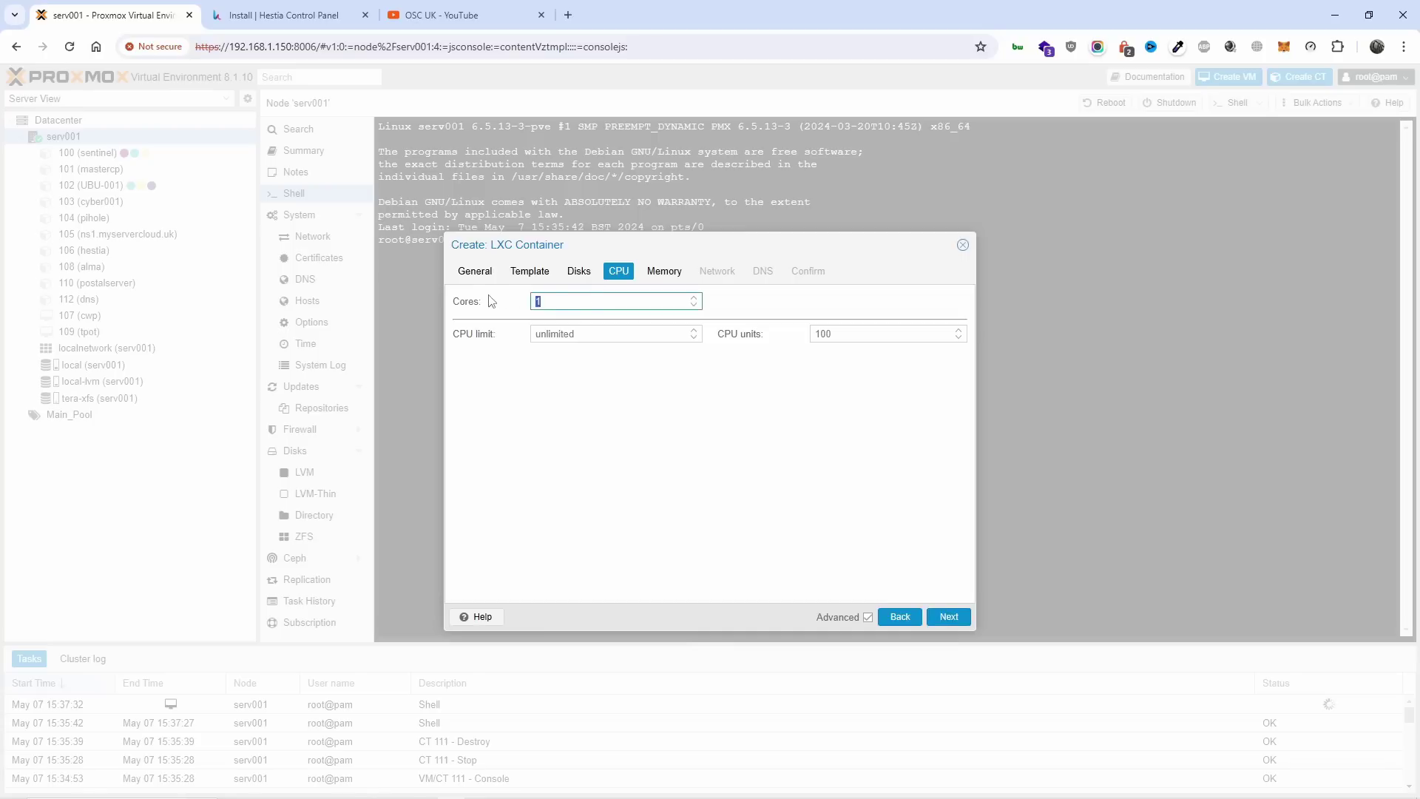
click(664, 271)
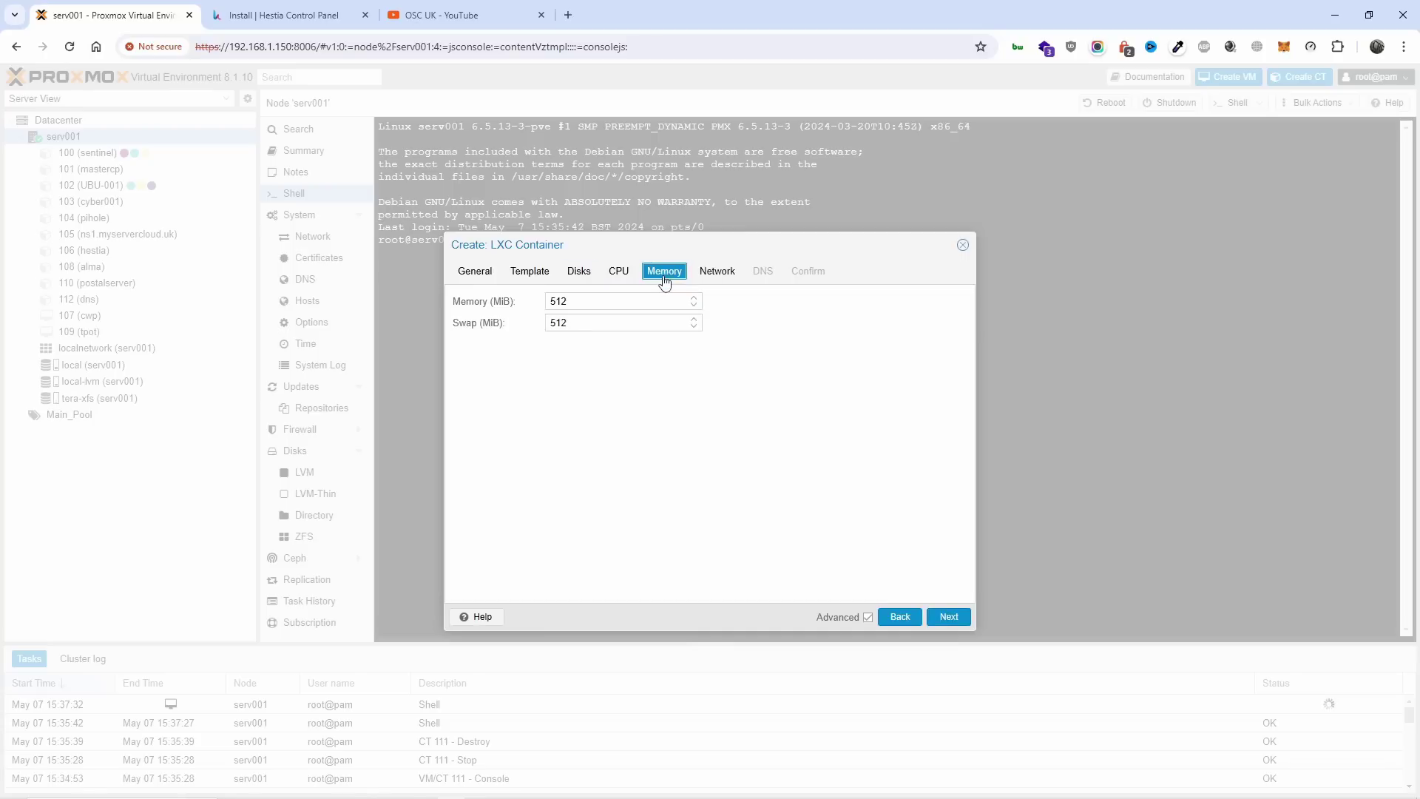
click(612, 301)
text(4000)
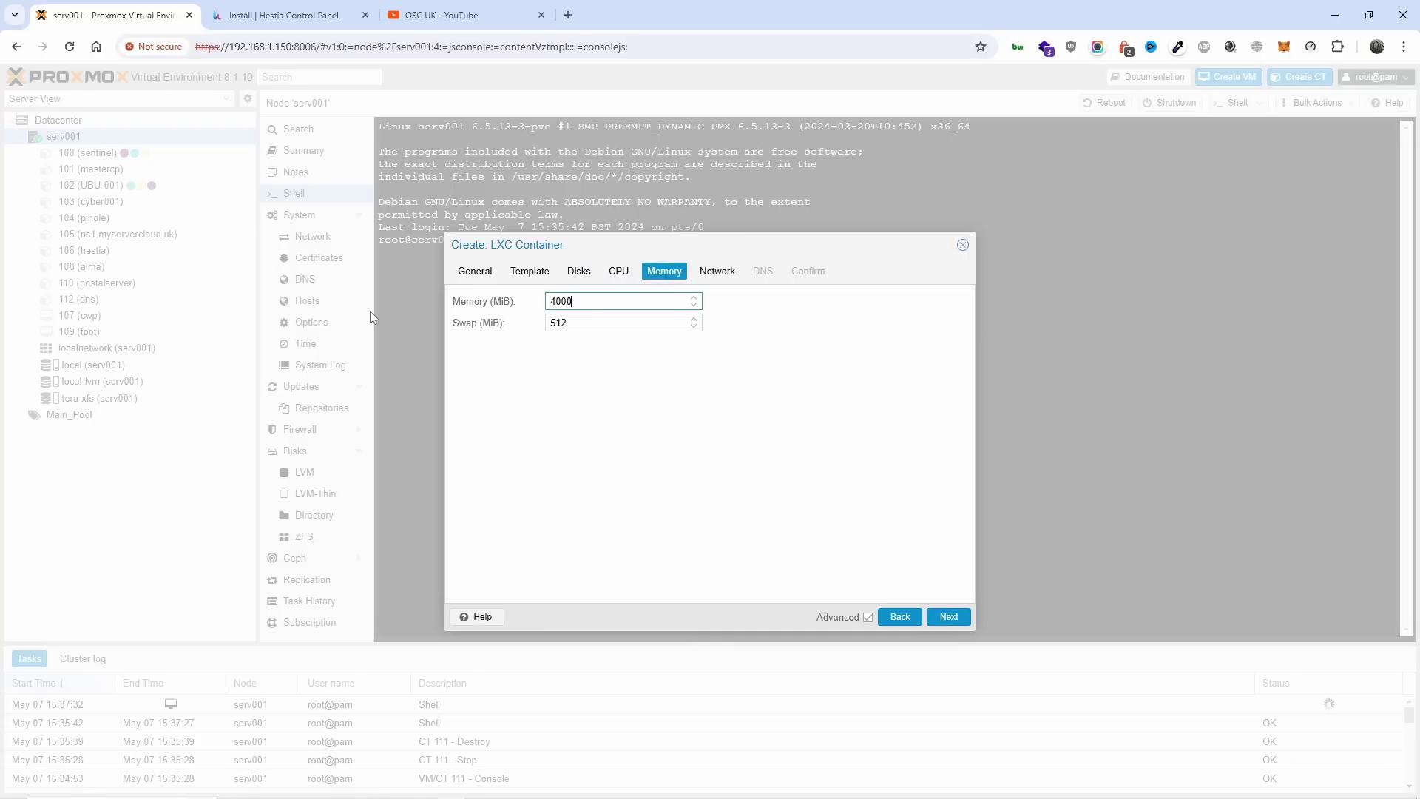
key(Tab)
text(1024)
Use DHCP for IPv4 and IPv6, keep default DNS, and enable start after creation.
click(939, 618)
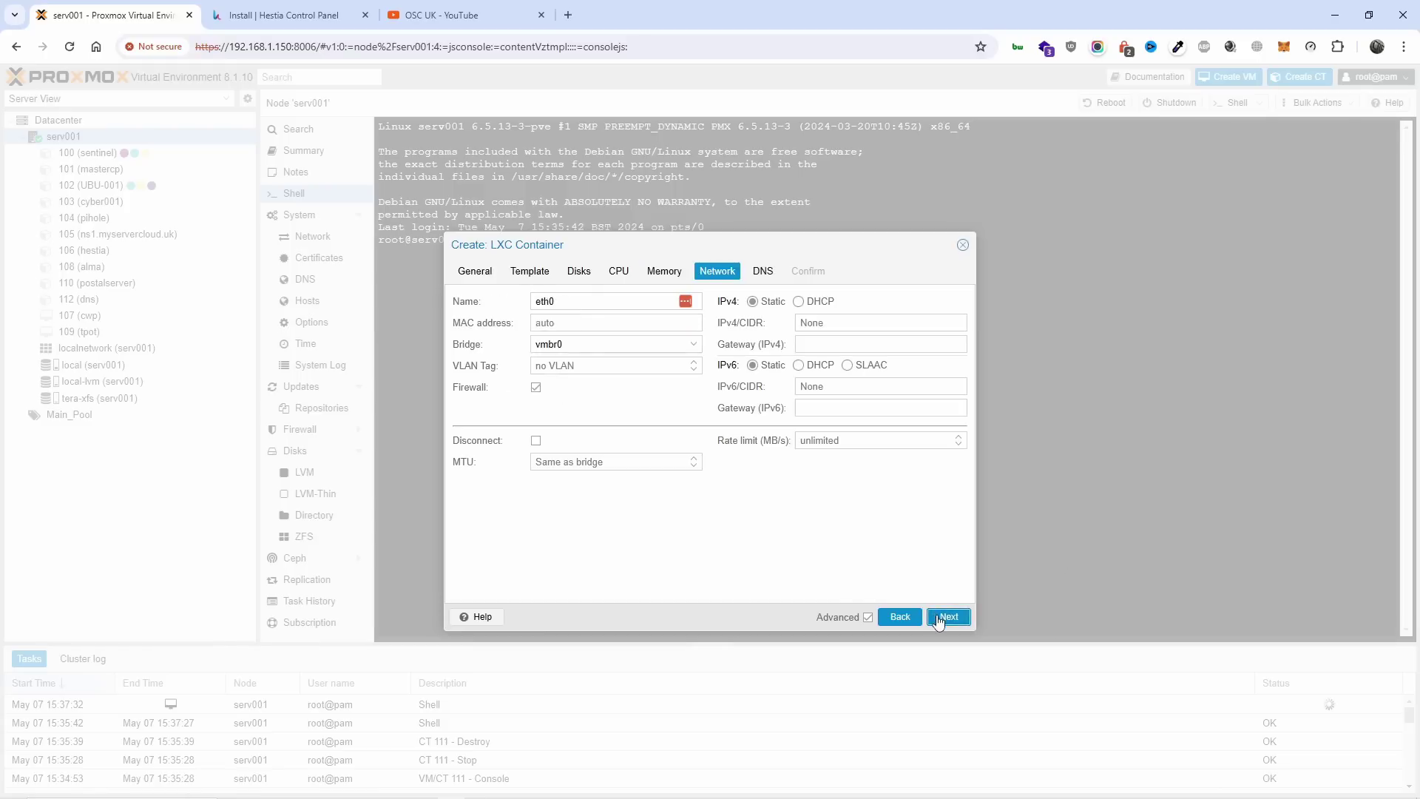
click(811, 302)
click(826, 366)
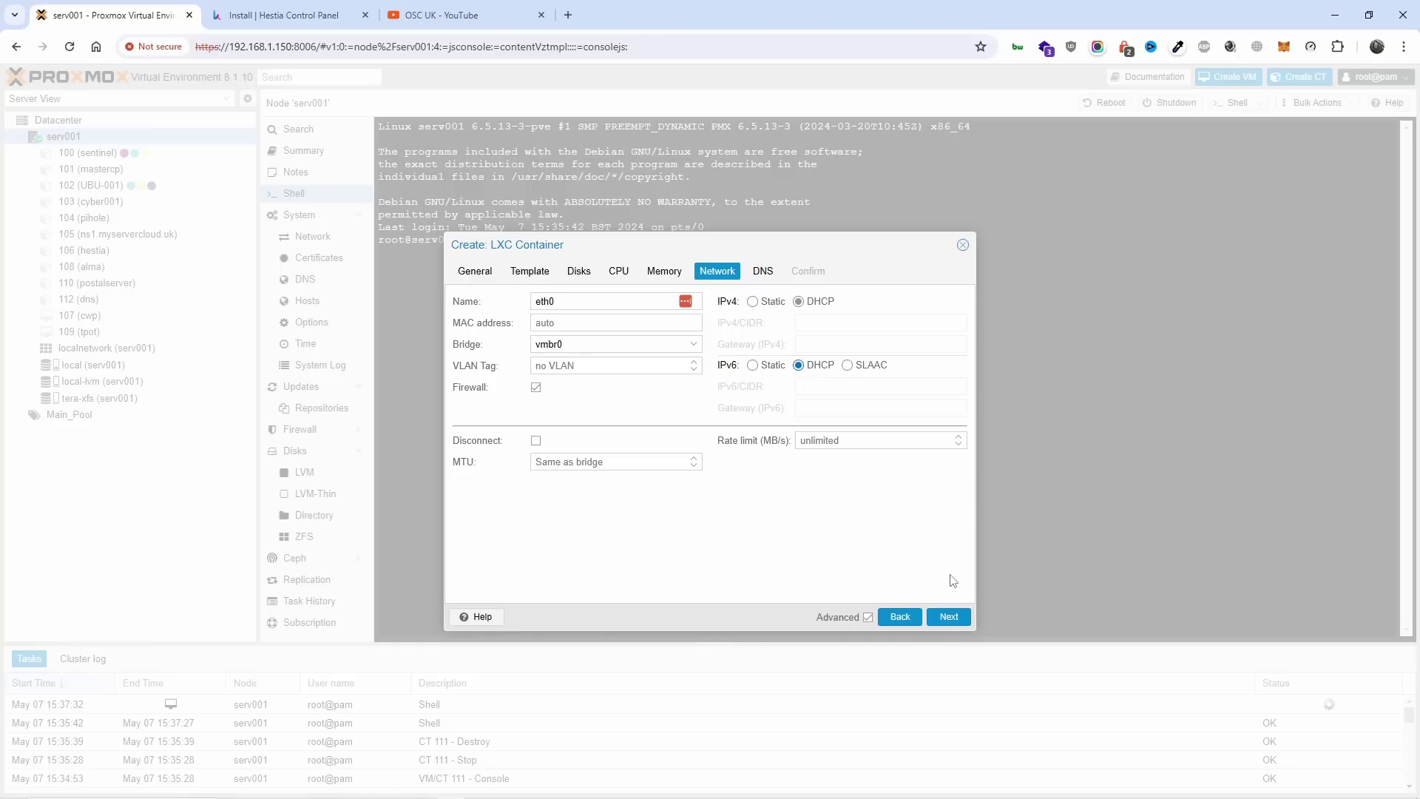
click(948, 615)
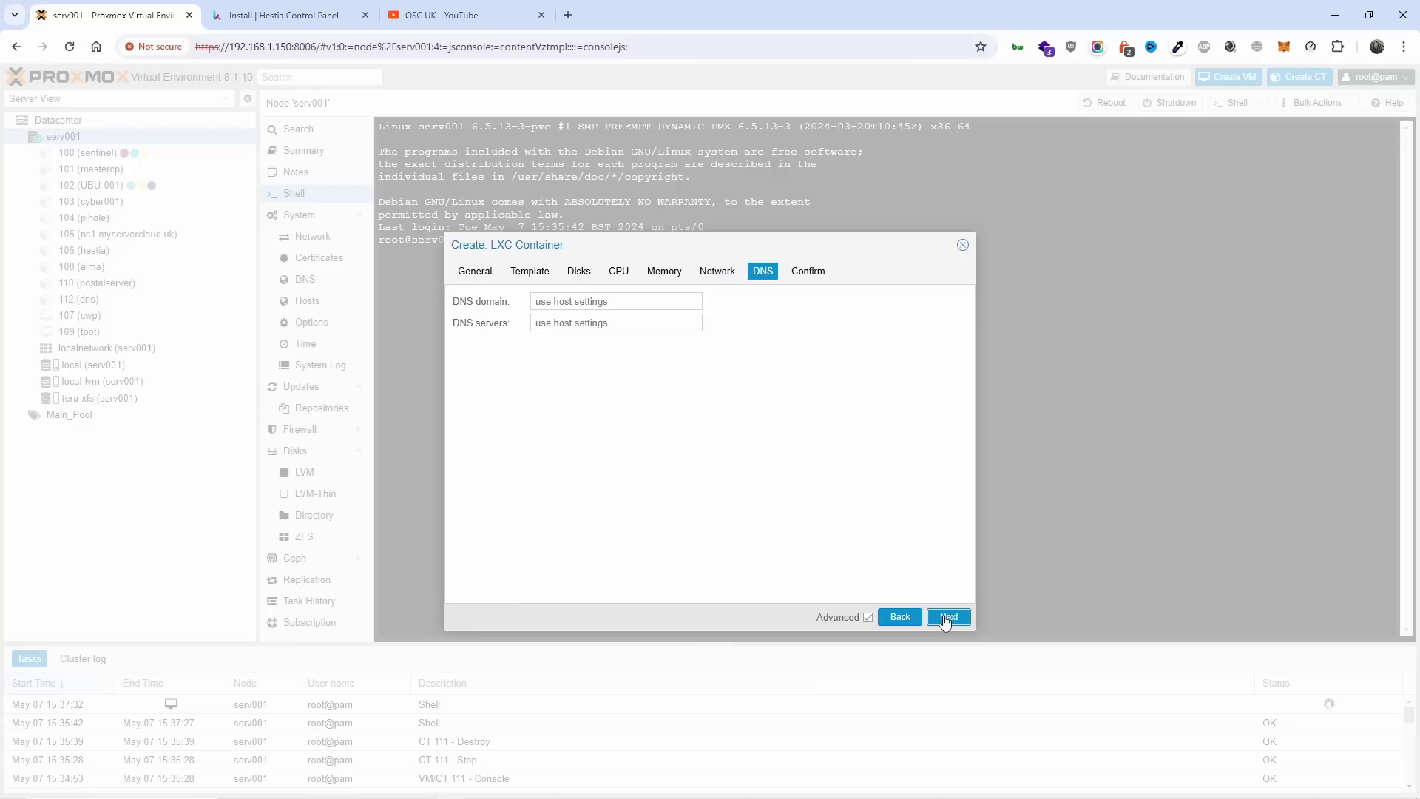
click(947, 618)
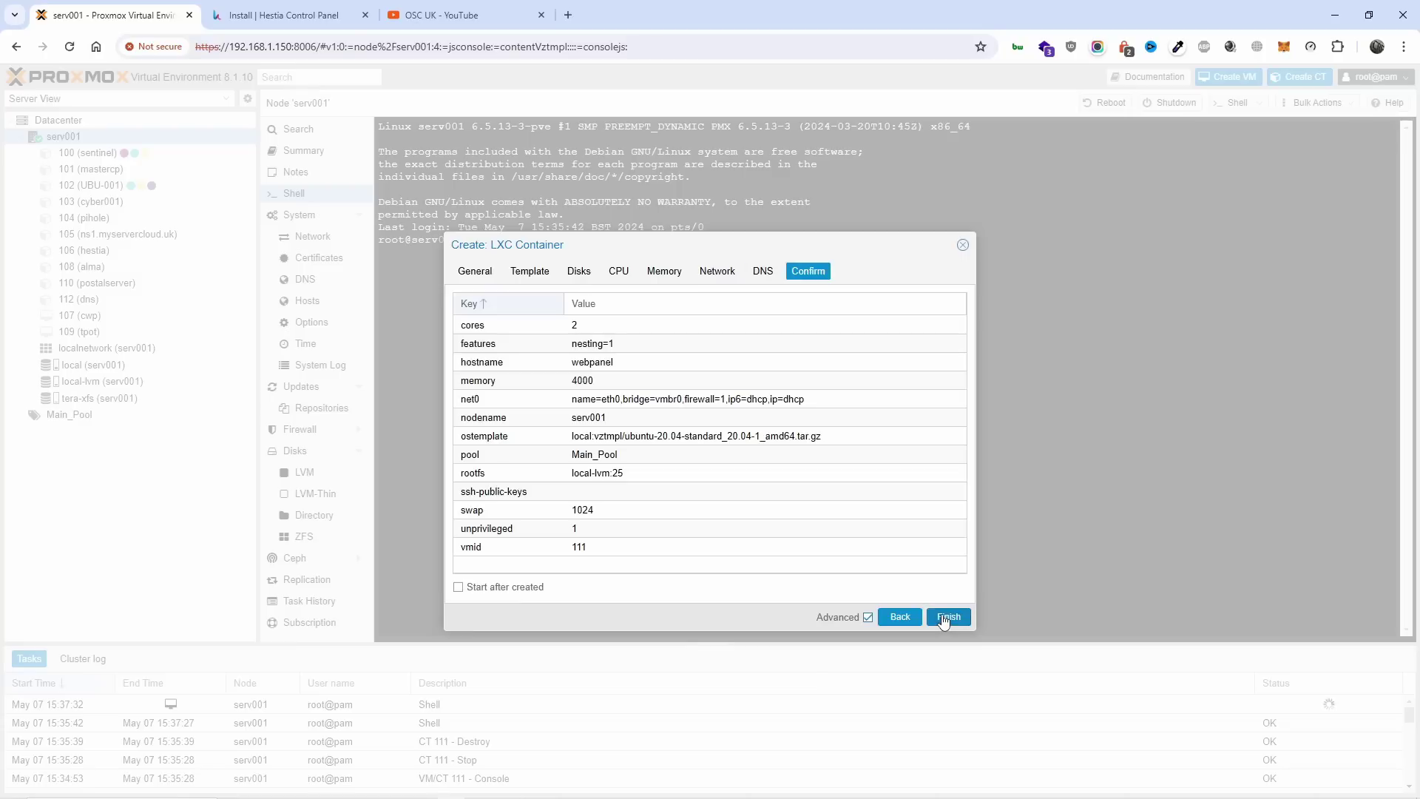
click(505, 591)
Finish the wizard so CT 111 webpanel is created and its creation log runs.
click(949, 617)
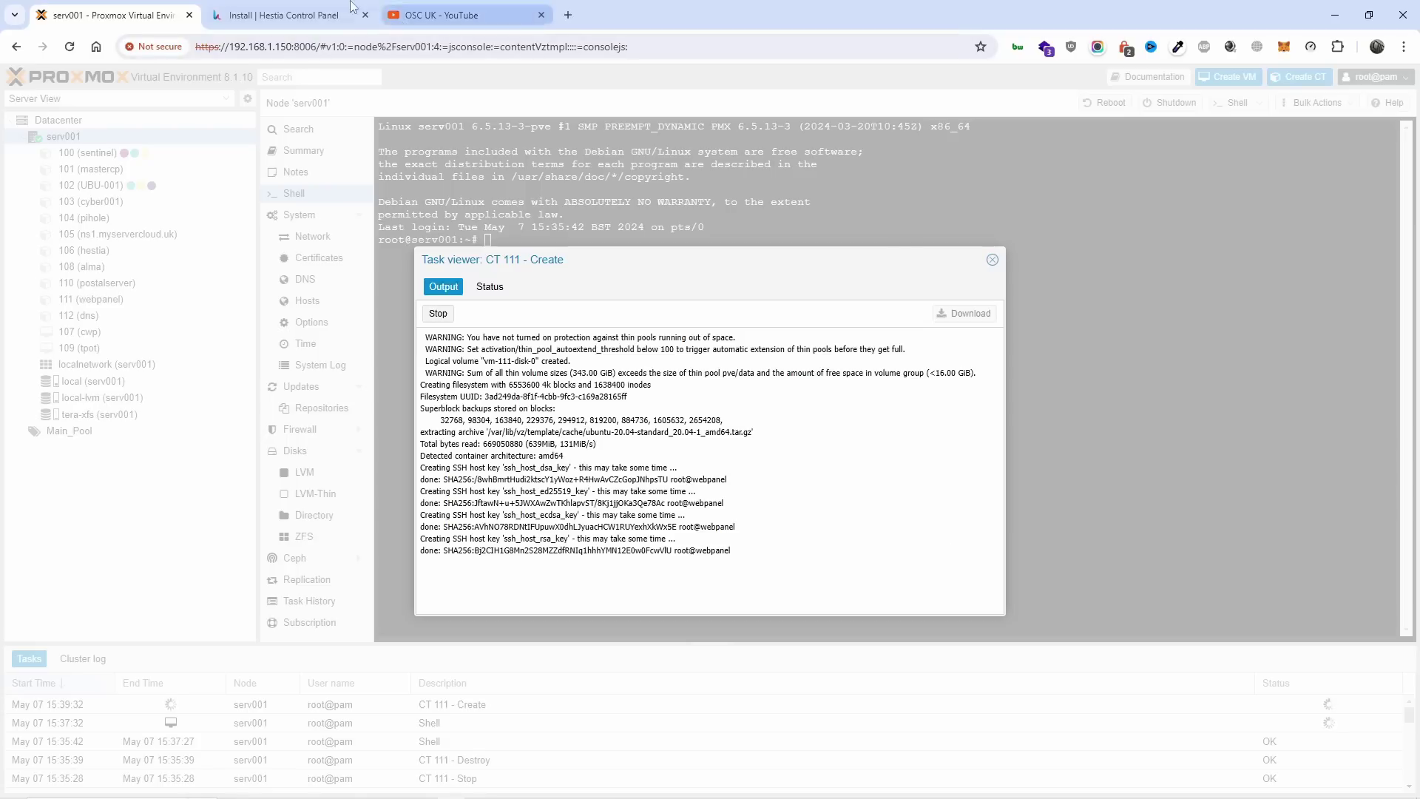
Scroll through Hestia's configure options, then return to the Proxmox server page.
click(330, 13)
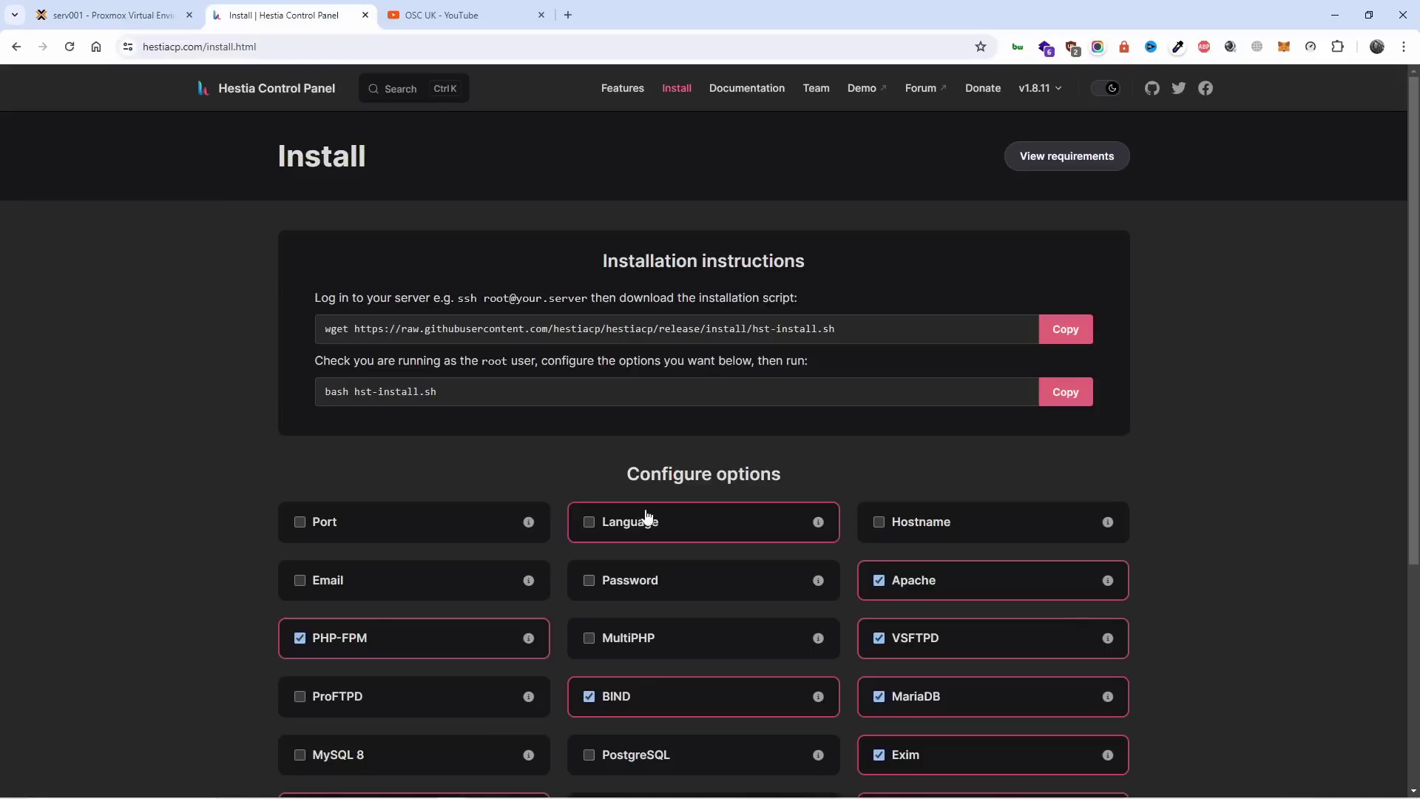
scroll(1018, 378, down, 2)
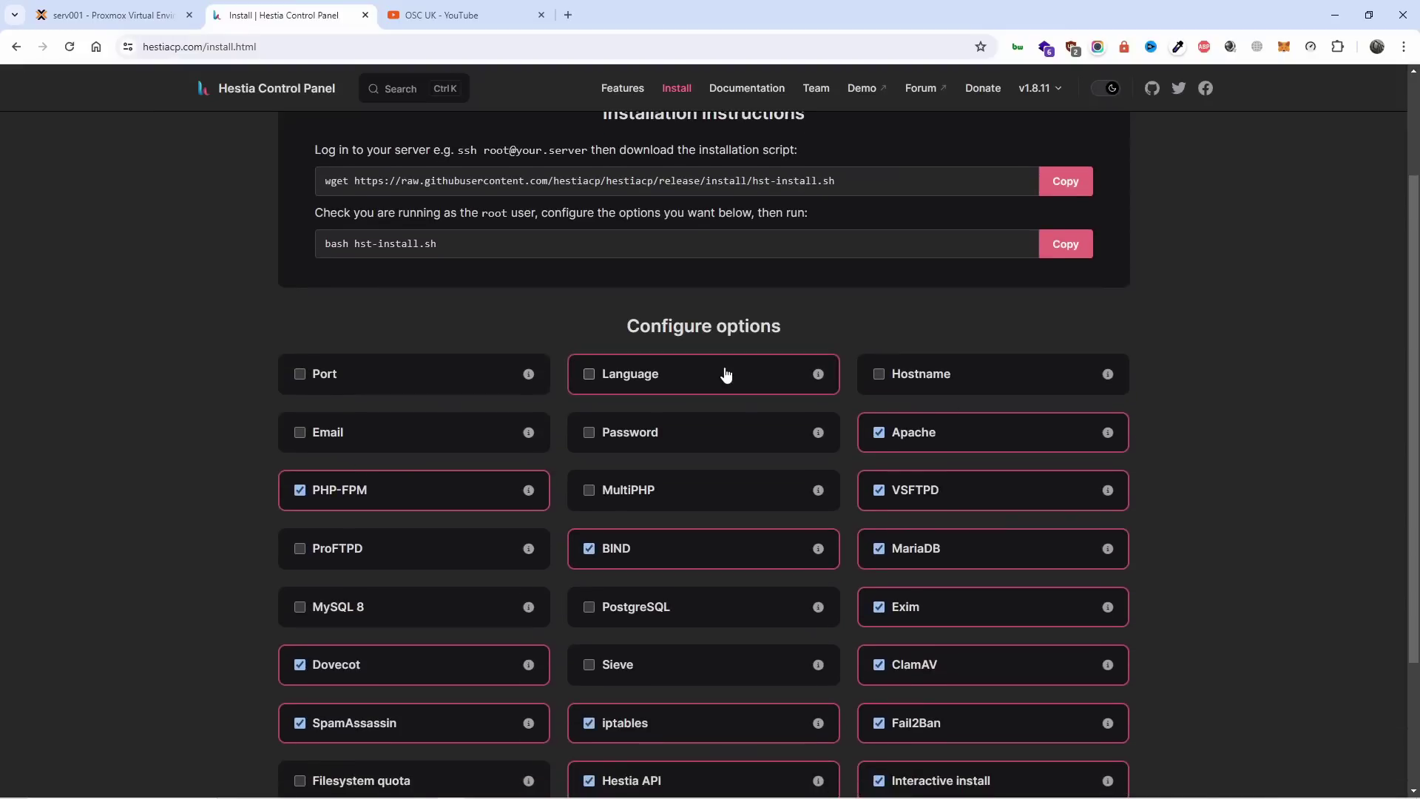
scroll(523, 418, down, 2)
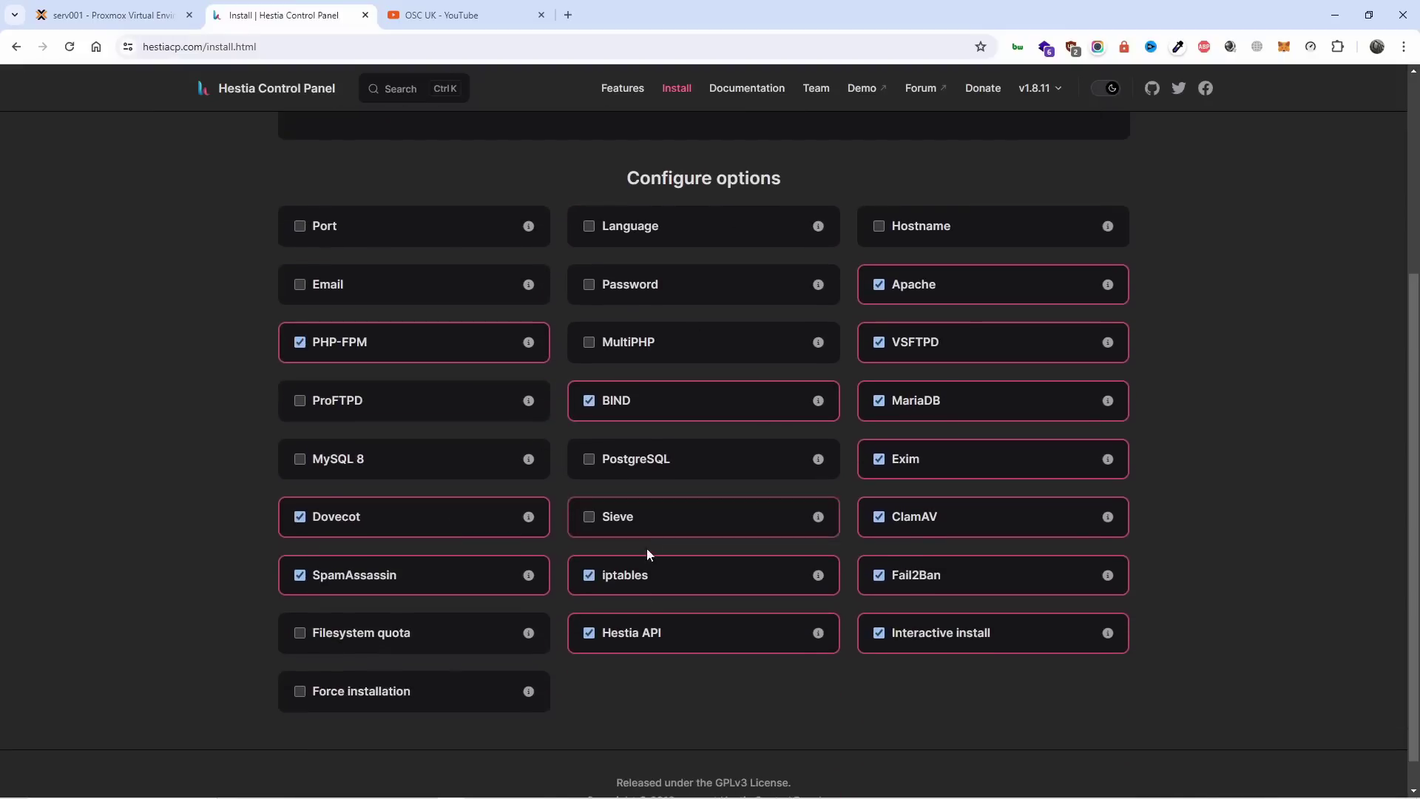
scroll(634, 495, up, 4)
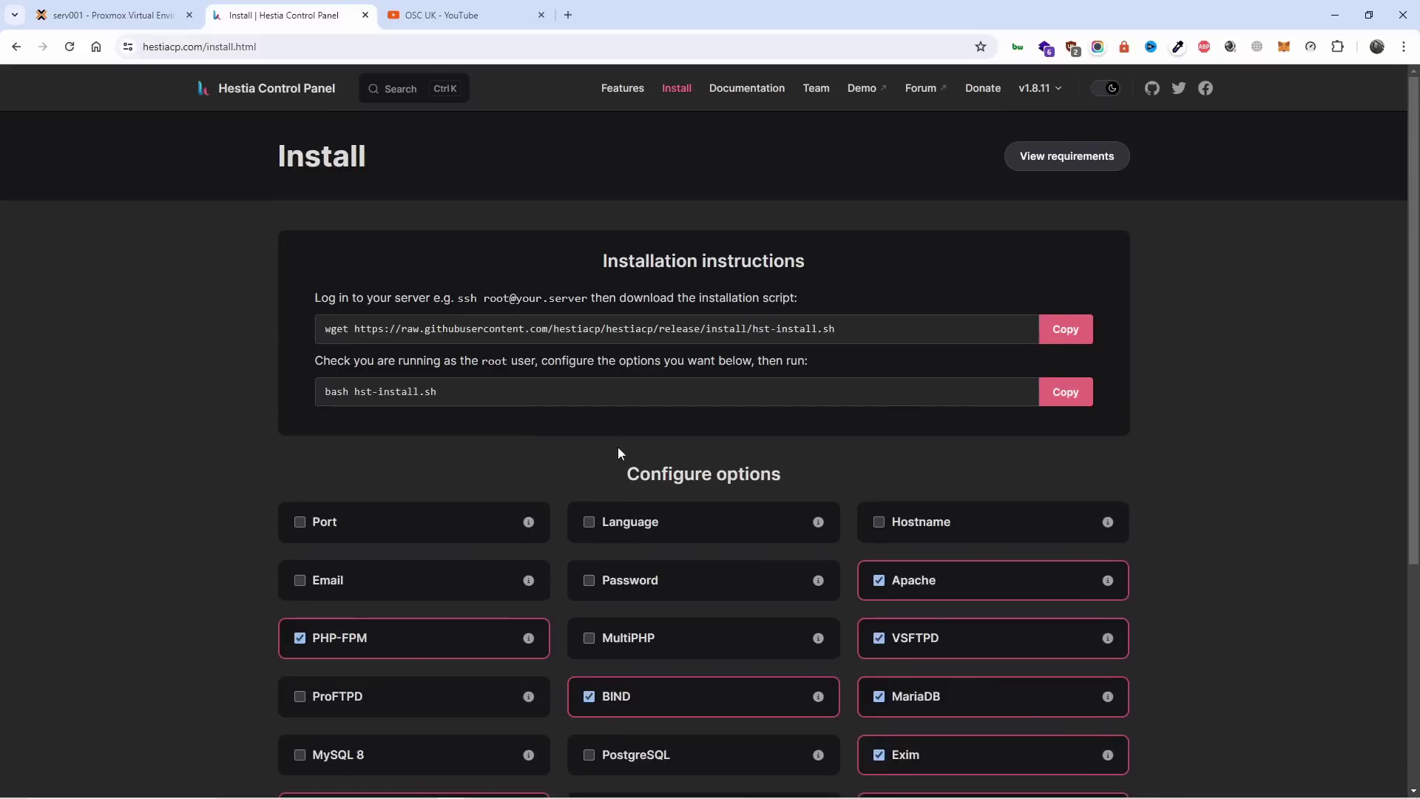
click(170, 15)
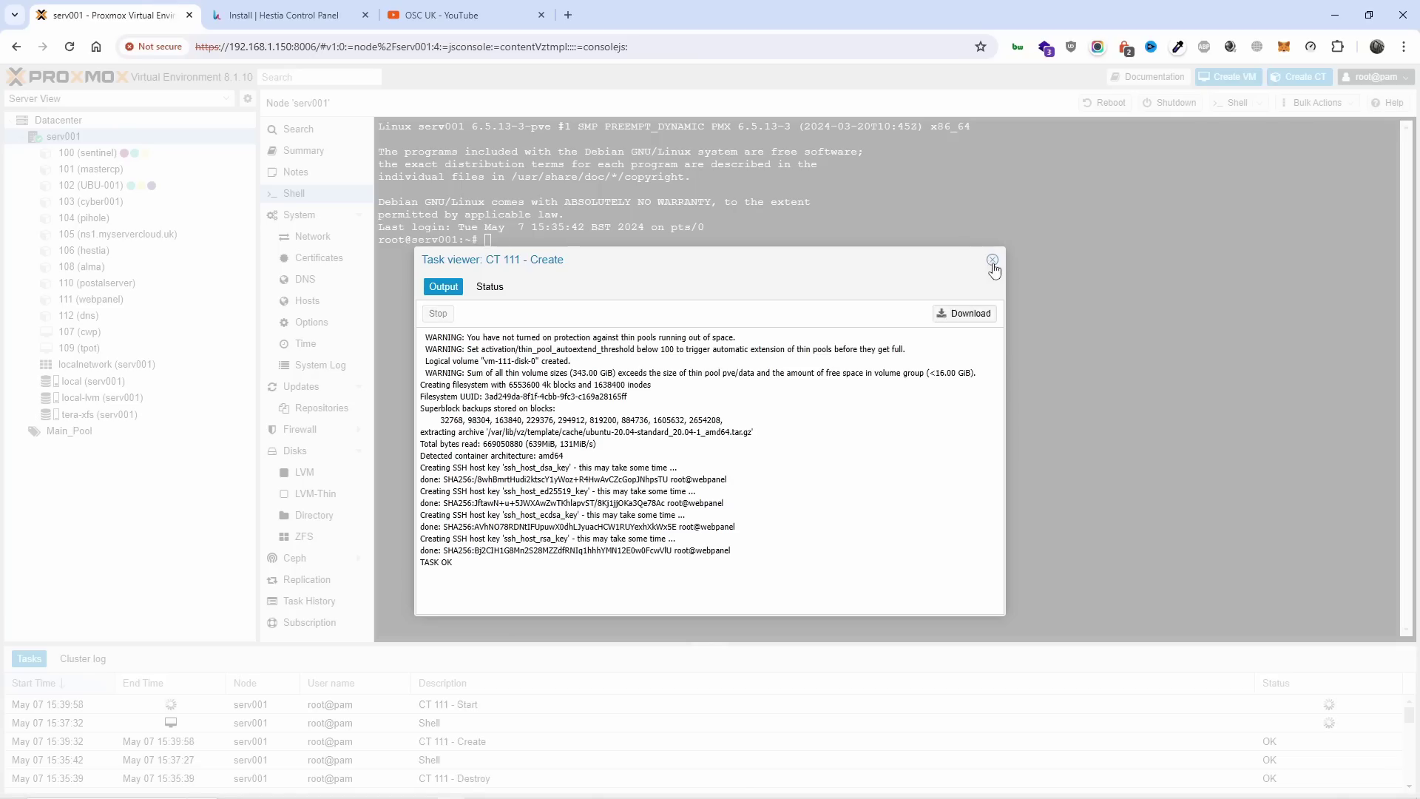
Close the creation log, open container 111's console and log in as root.
click(994, 261)
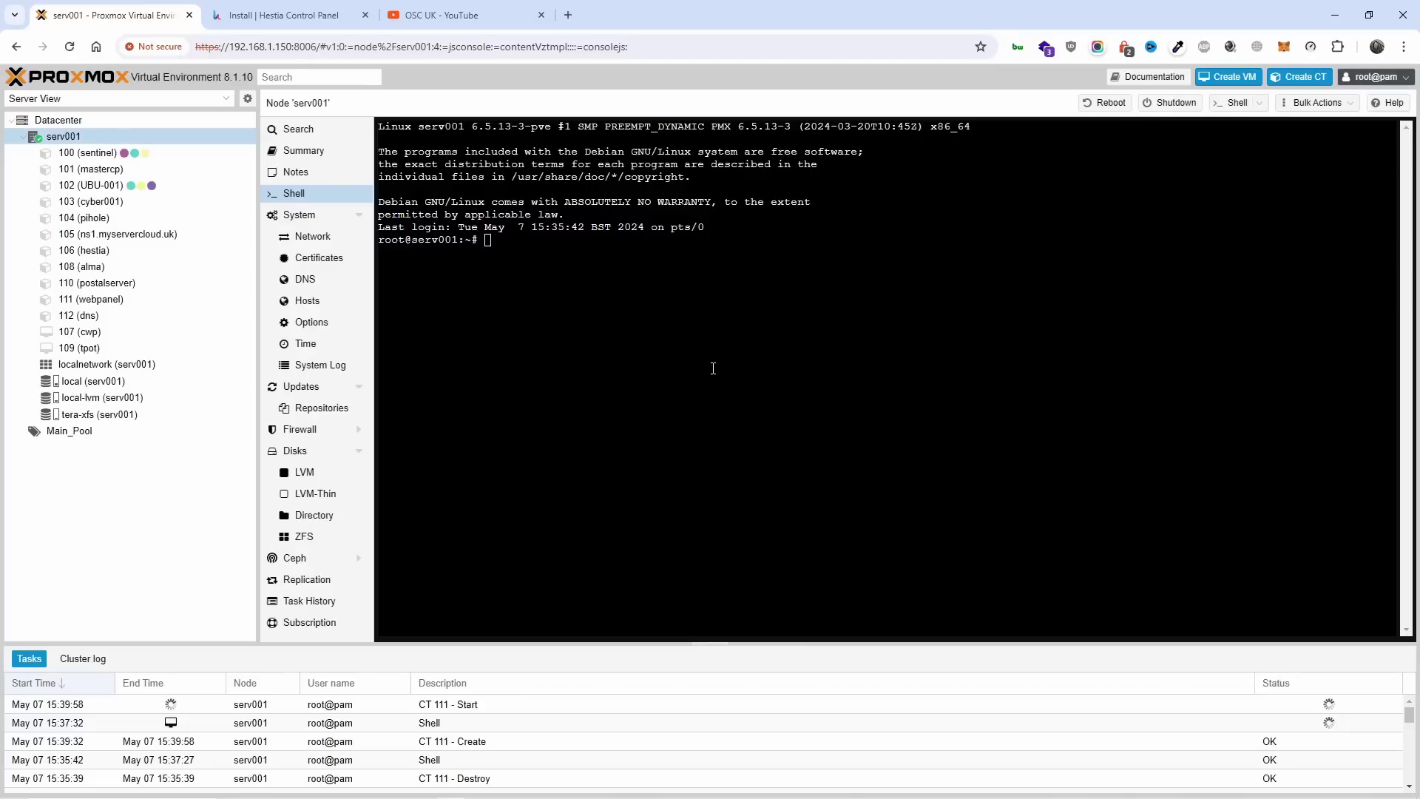
click(138, 304)
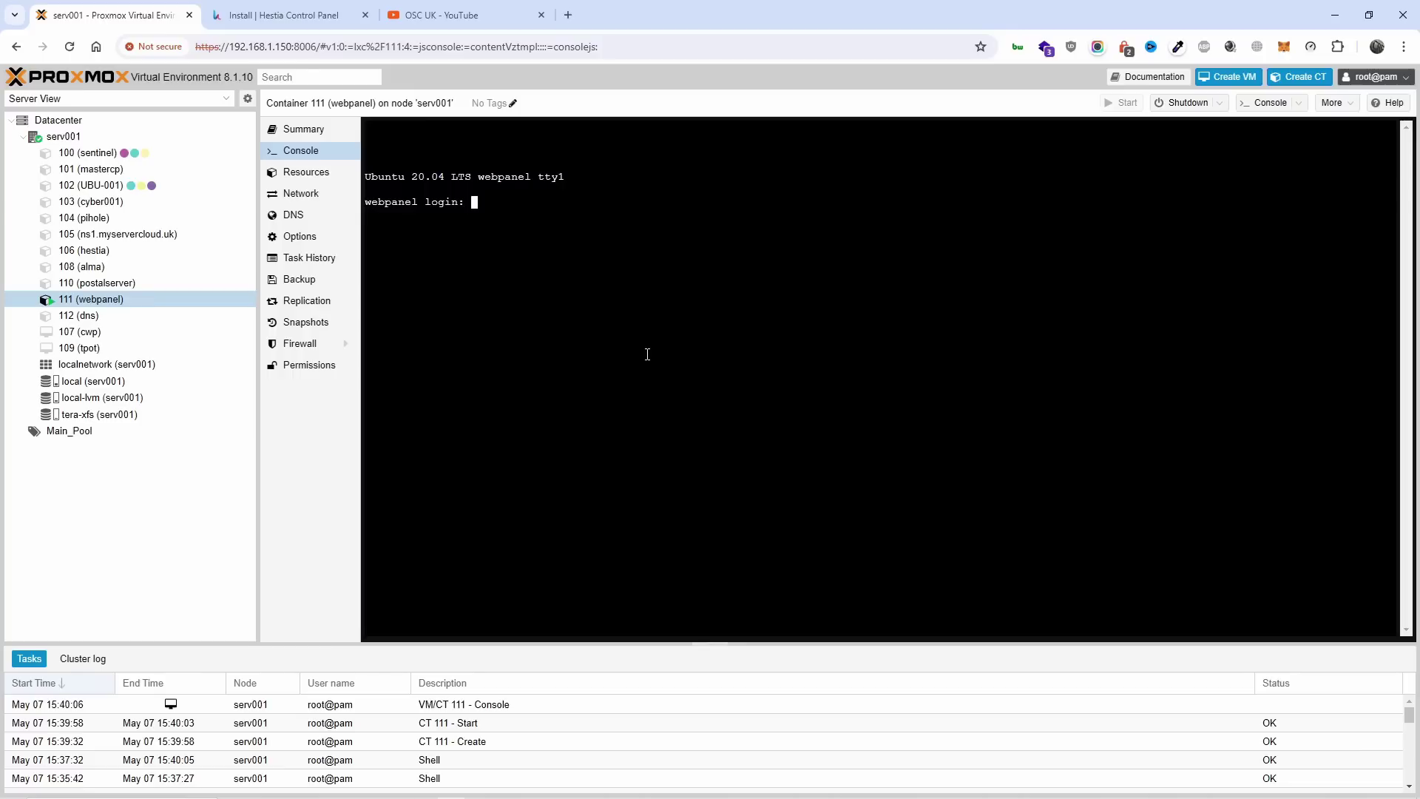
text(root)
key(Return)
key(Return)
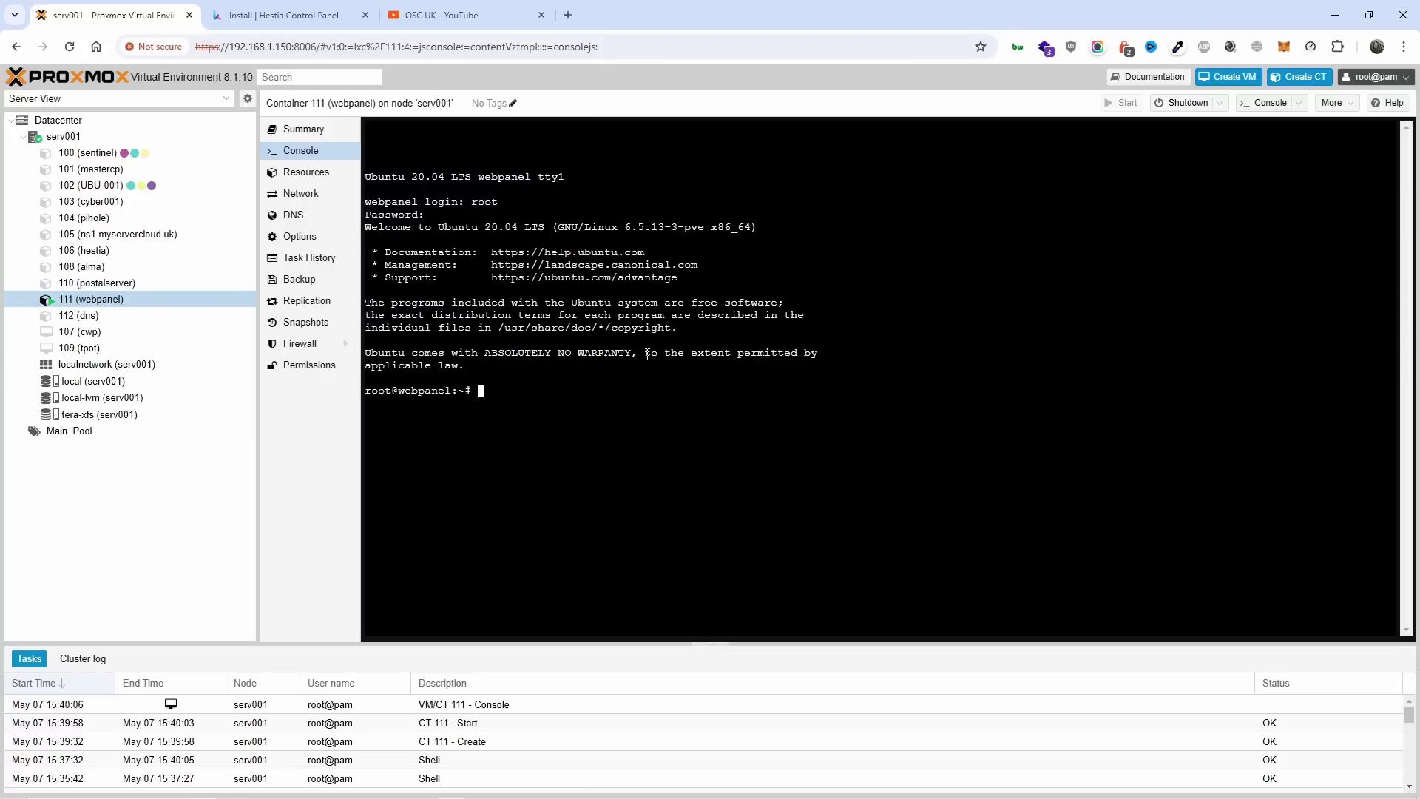
Refresh package lists with apt update, then run apt upgrade and confirm with y.
text(apt update)
key(Return)
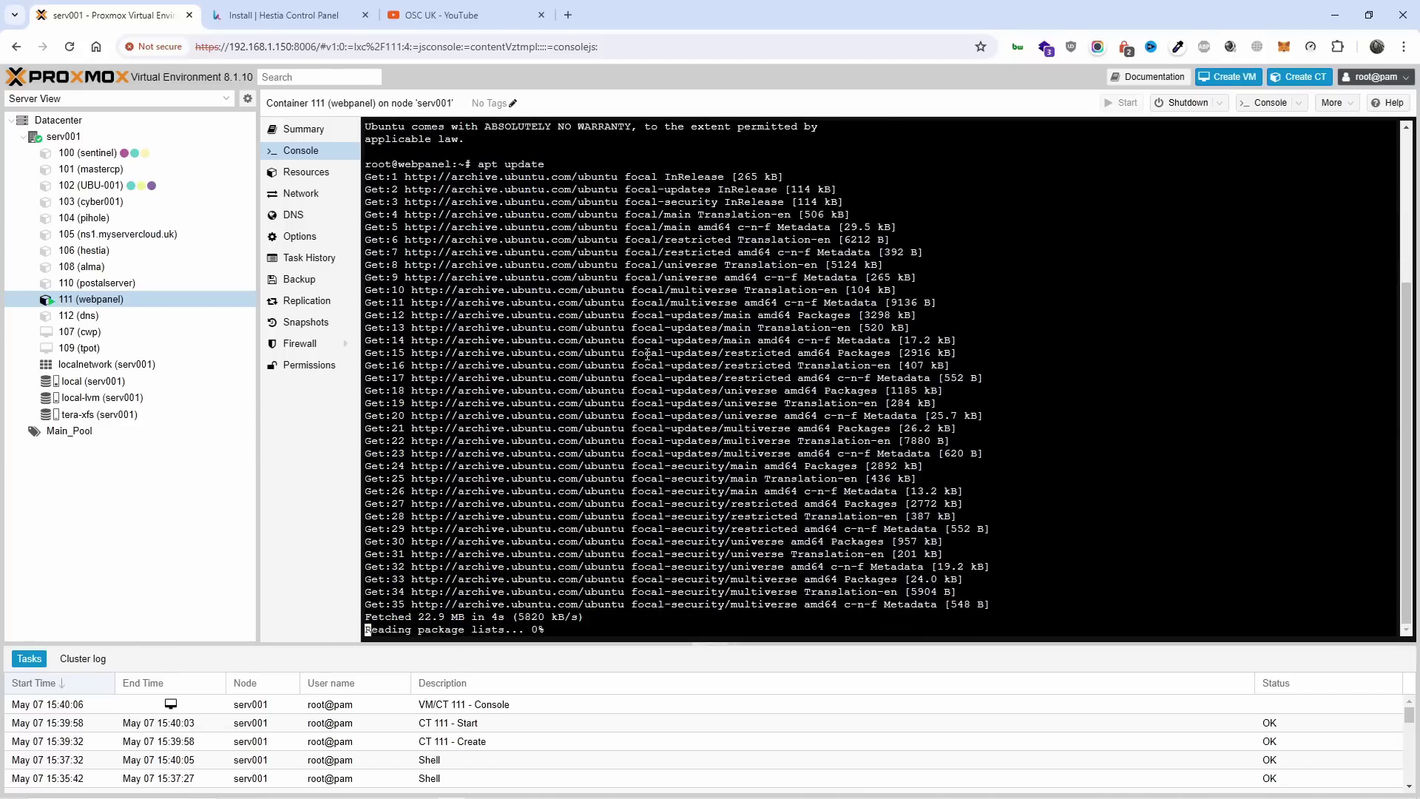
key(Up)
key(BackSpace)
key(BackSpace)
key(BackSpace)
key(BackSpace)
text(grade)
key(Return)
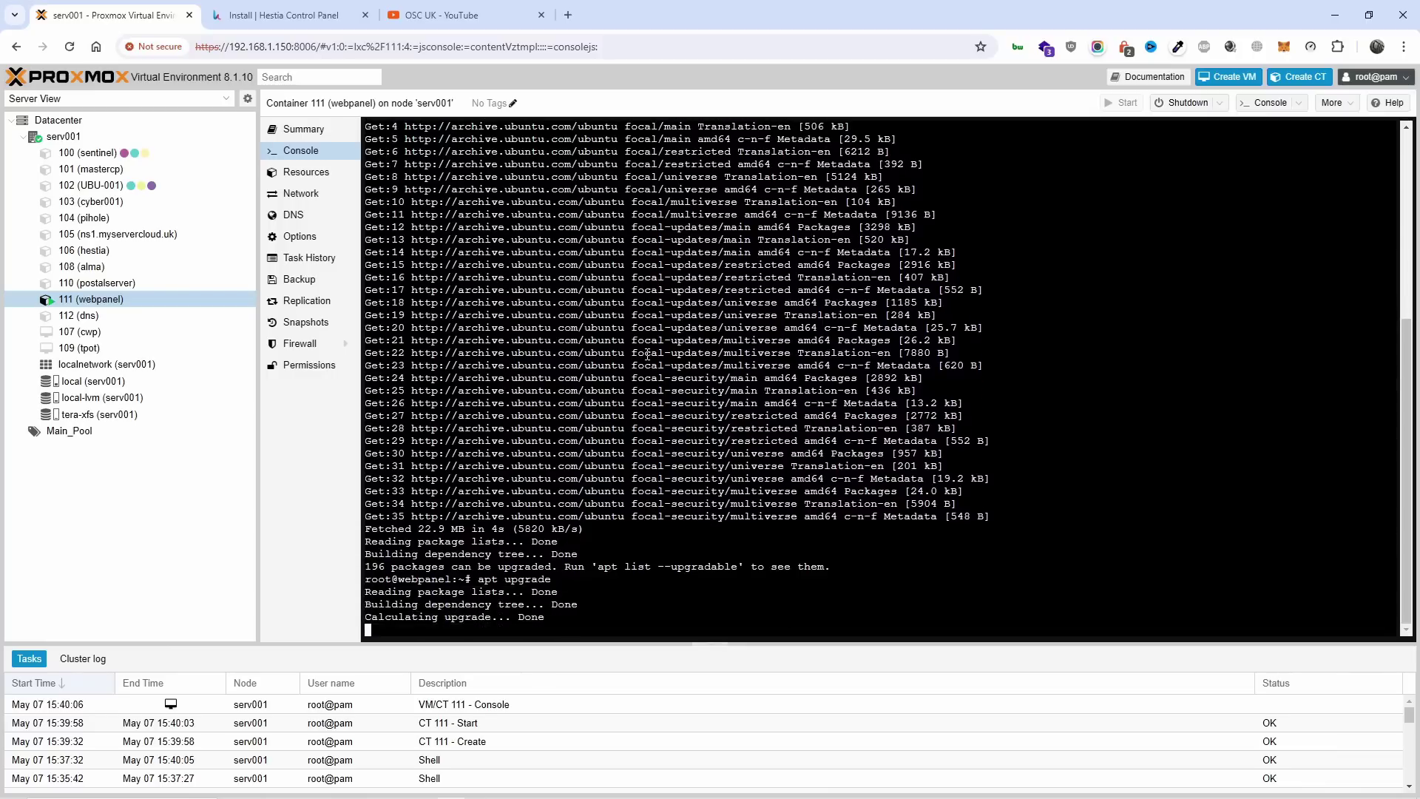
text(y)
key(Return)
Enable MySQL 8, ProFTPD and Filesystem quota on the install page, leaving Email off.
click(285, 15)
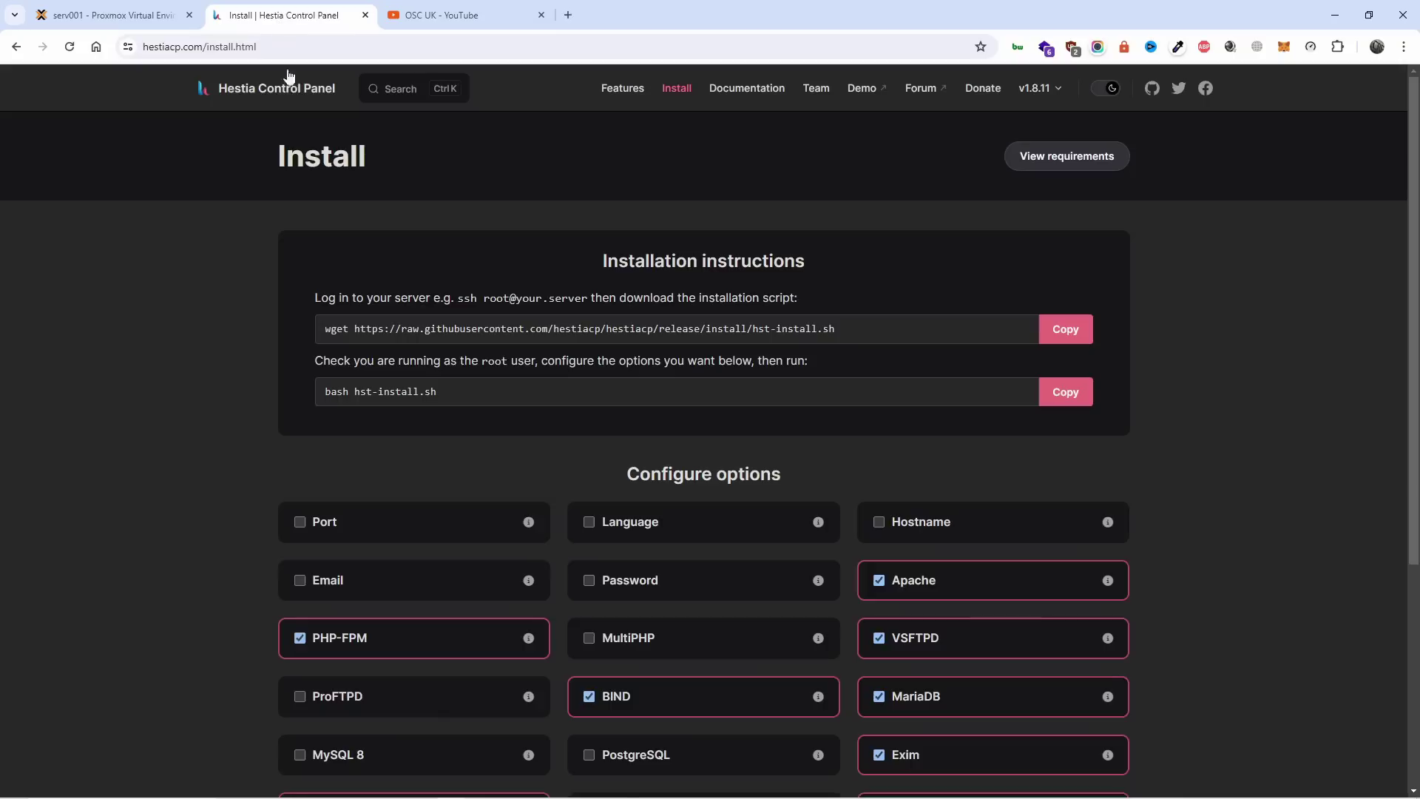
scroll(807, 403, down, 3)
scroll(806, 405, down, 2)
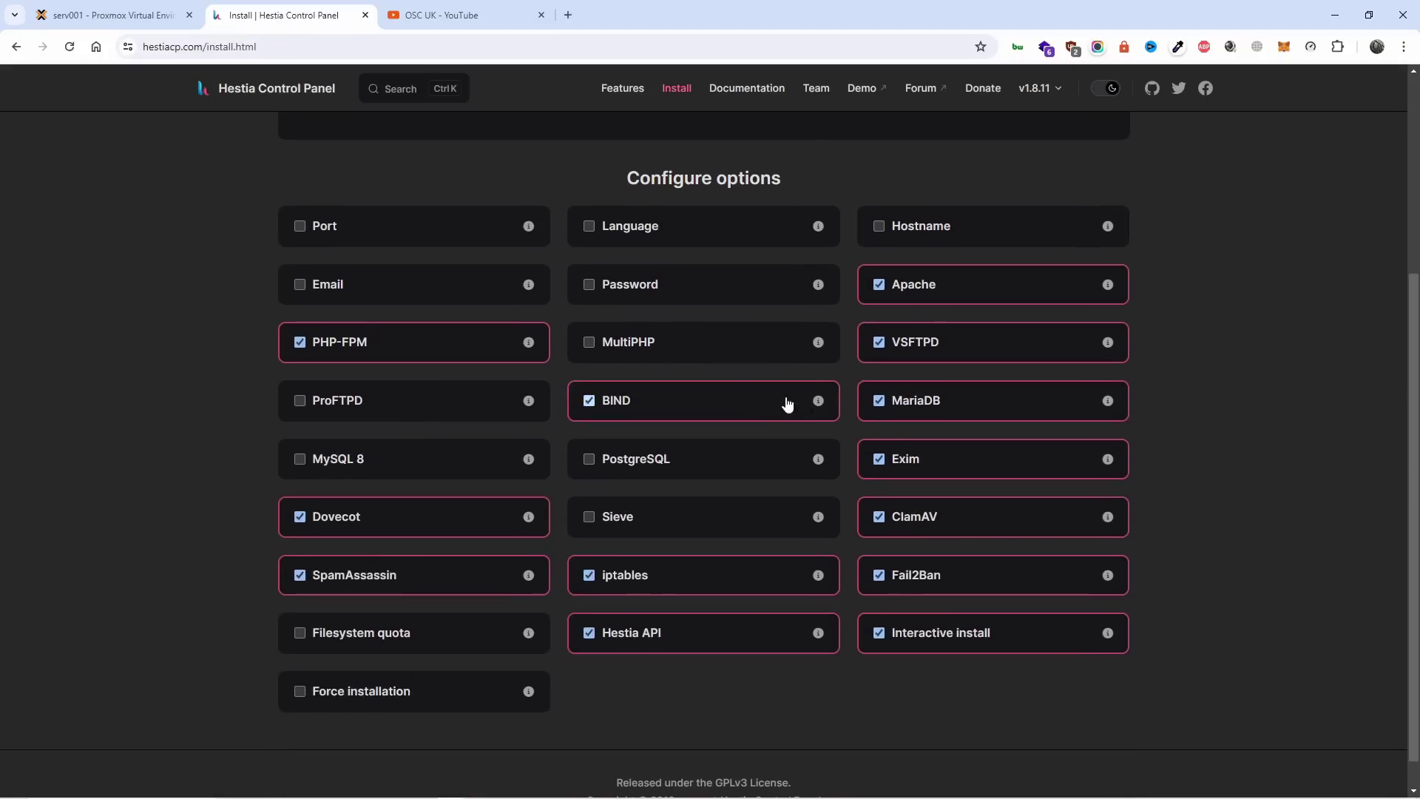
click(438, 296)
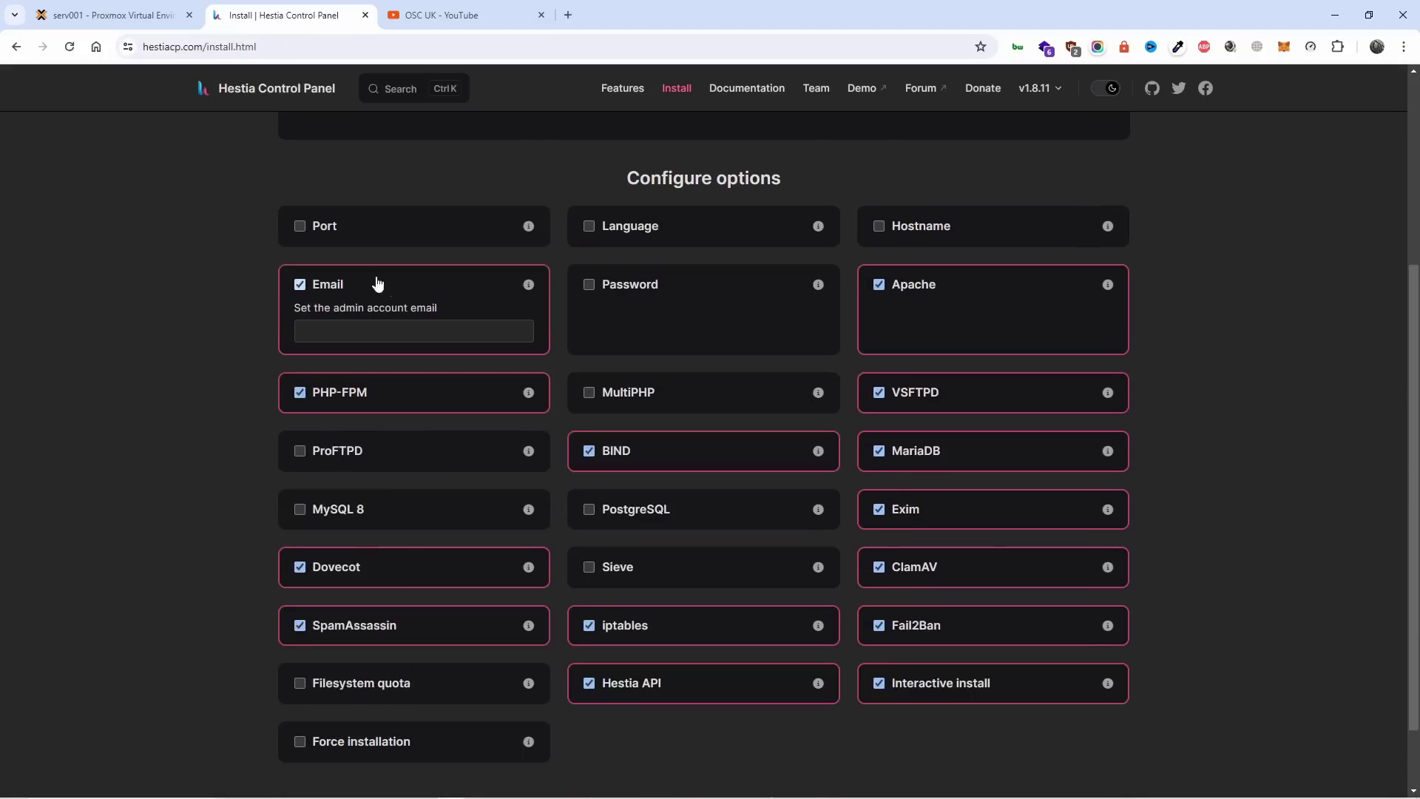
click(330, 288)
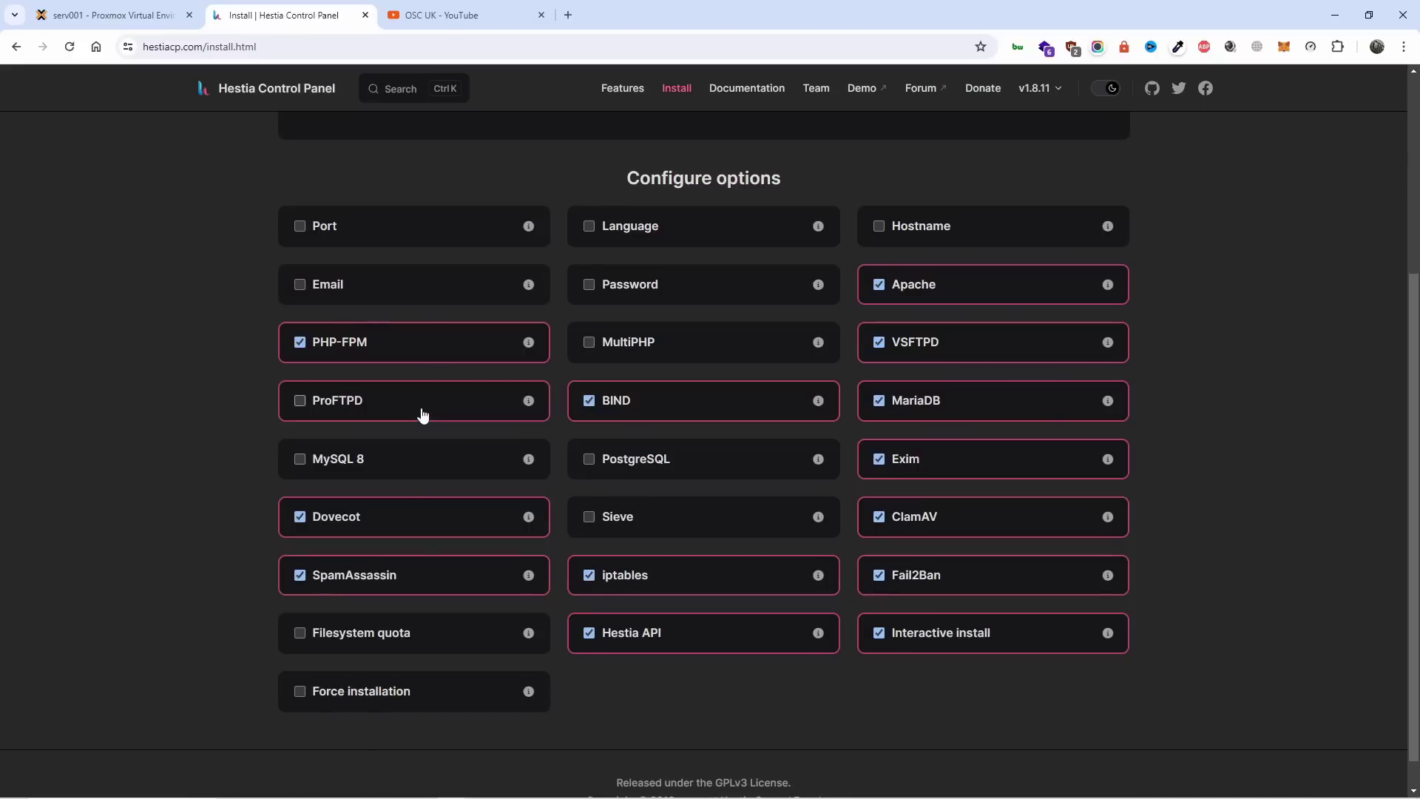
click(406, 460)
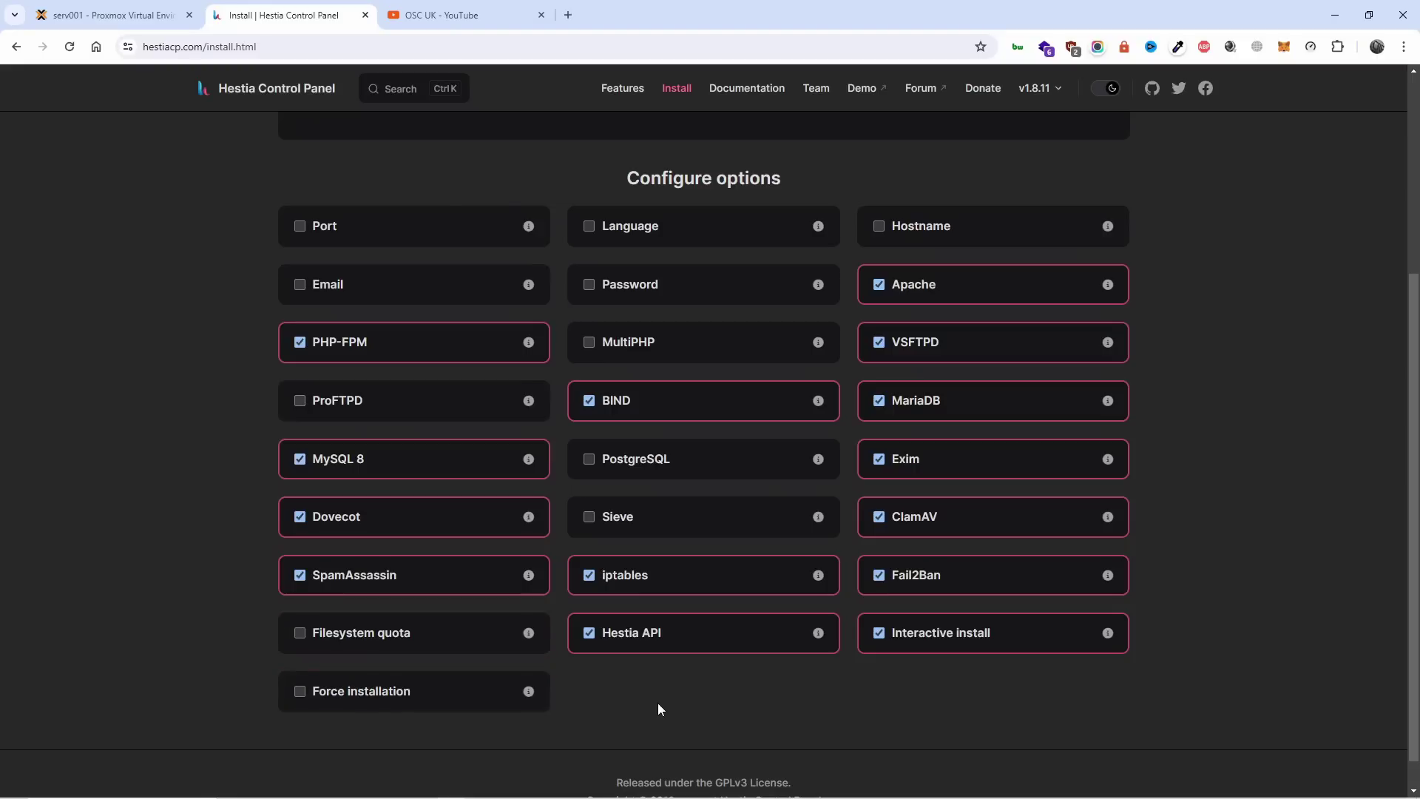
click(405, 401)
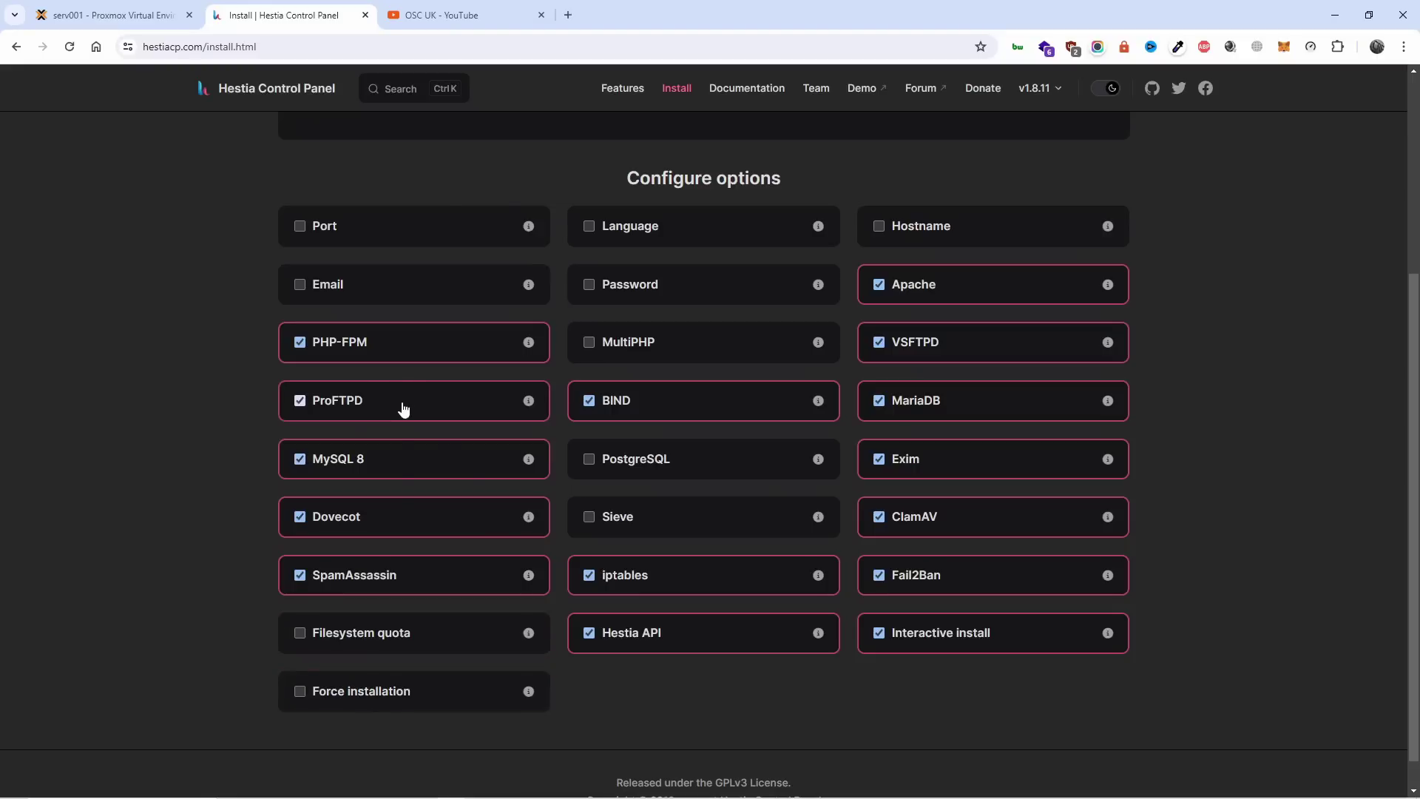
click(447, 635)
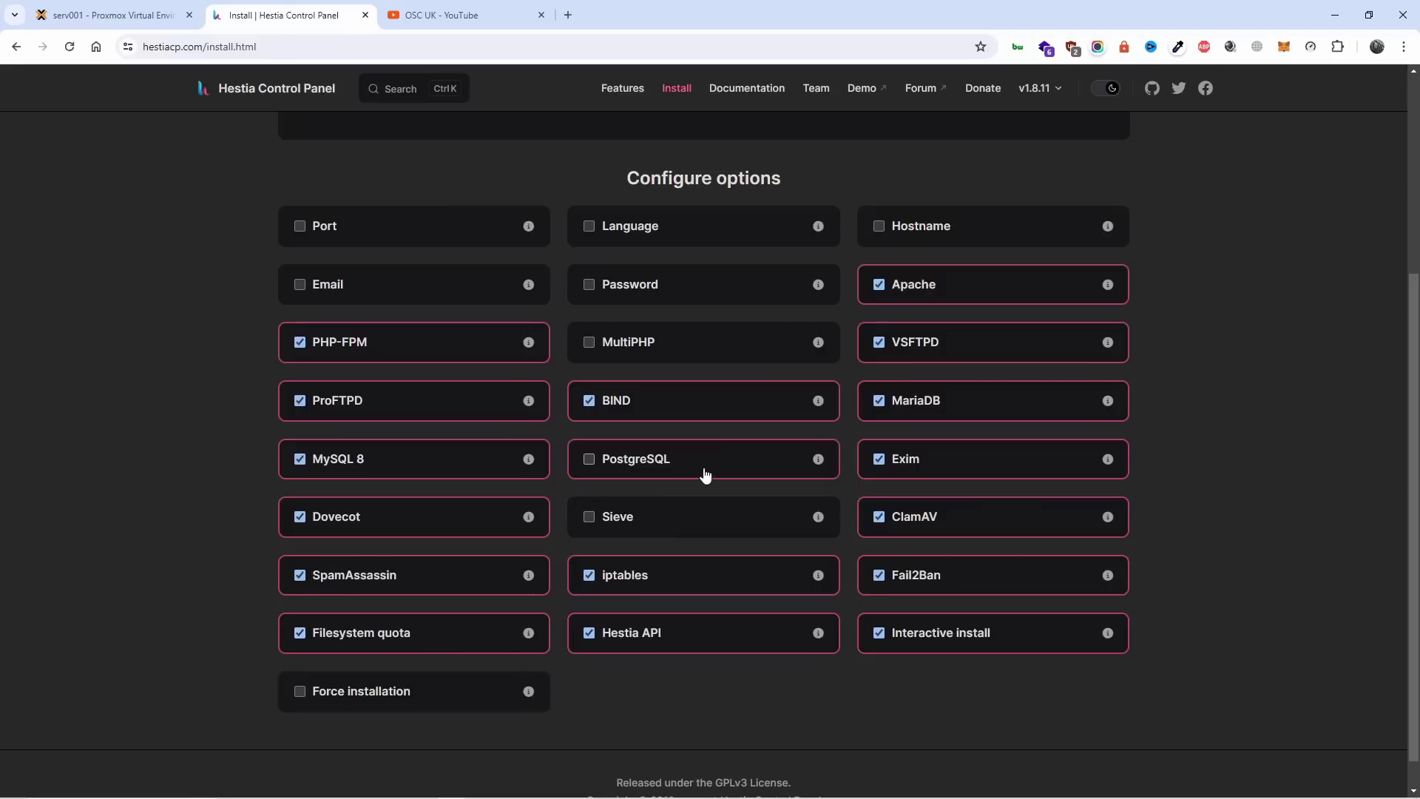
Enable MultiPHP and Language, leaving the custom Hostname option off.
click(721, 355)
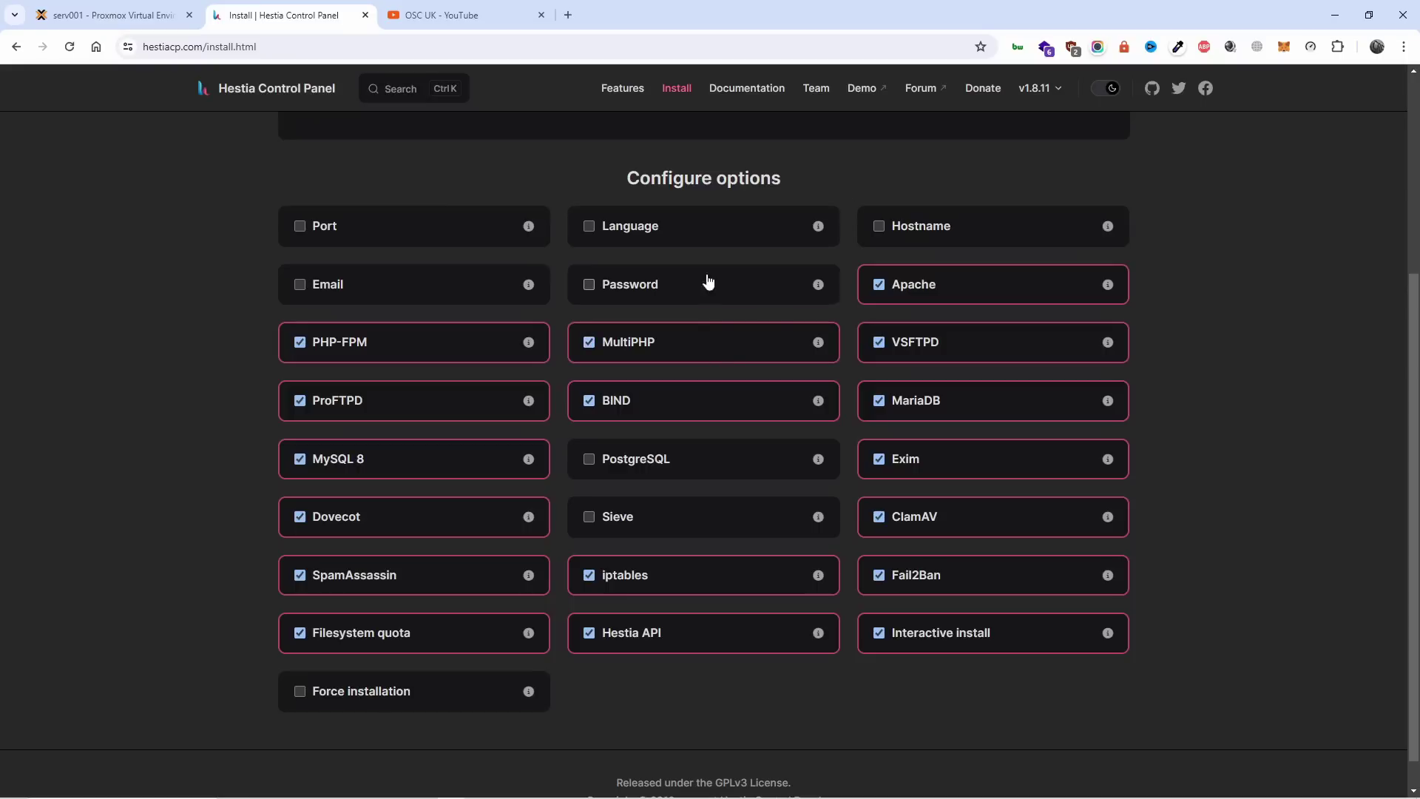
click(732, 236)
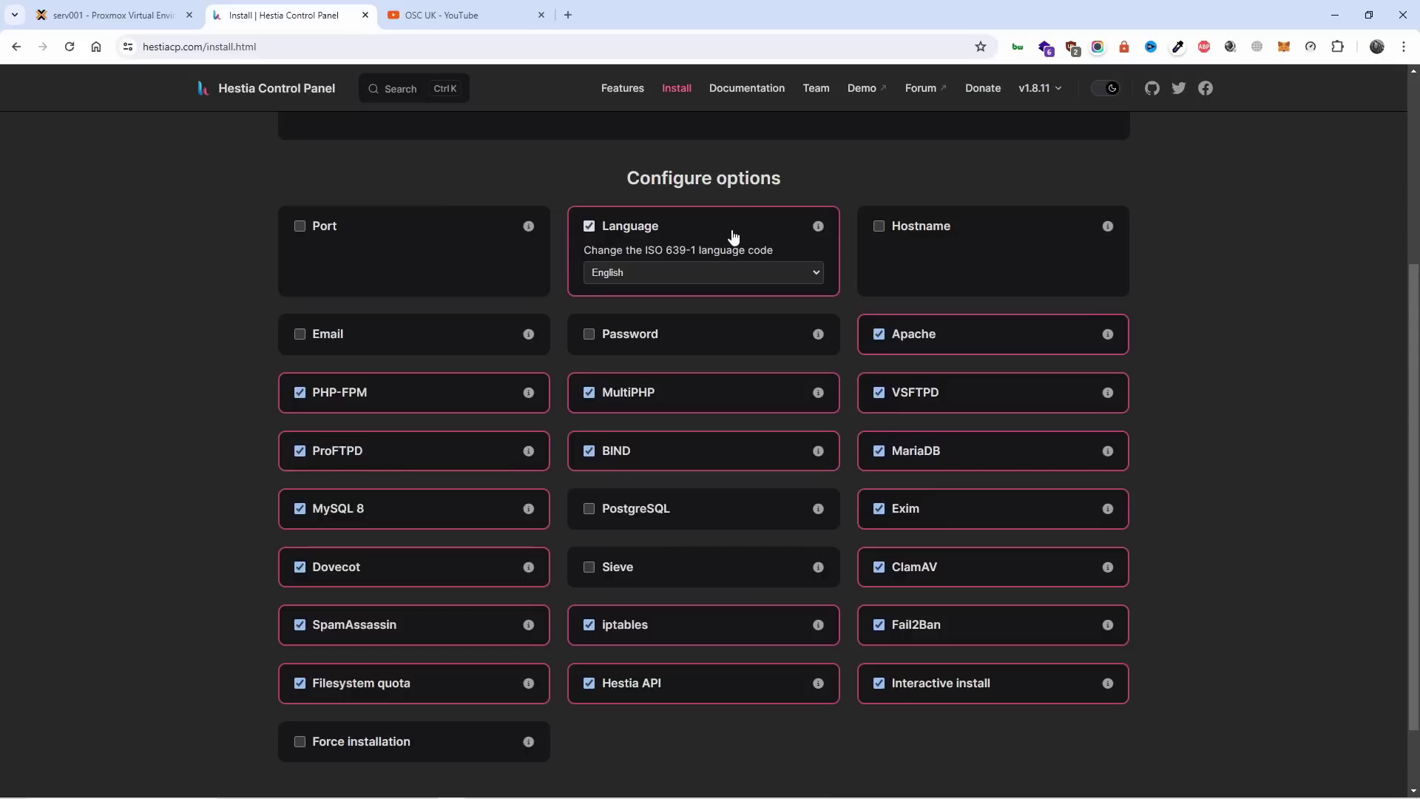
click(734, 236)
click(735, 235)
click(961, 241)
click(954, 279)
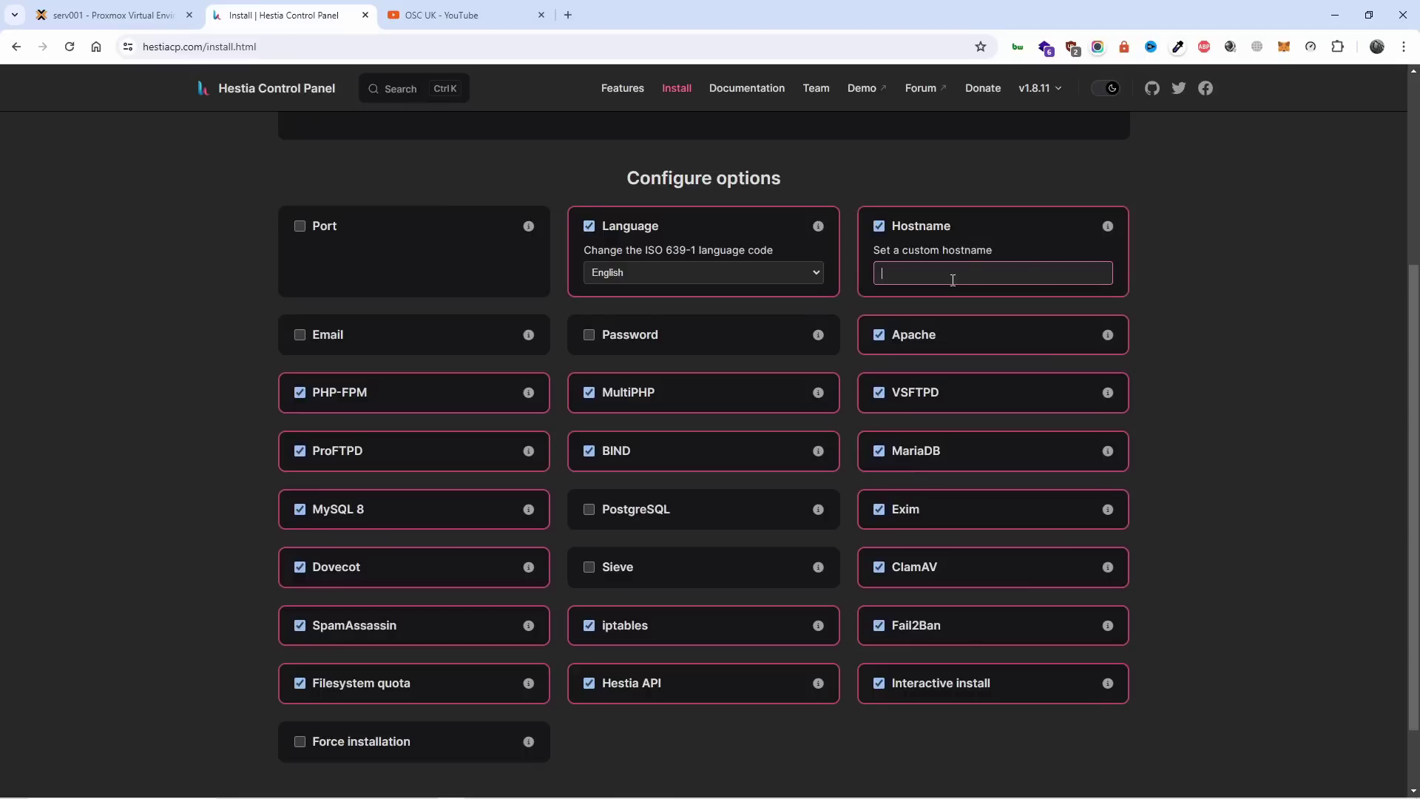
click(936, 234)
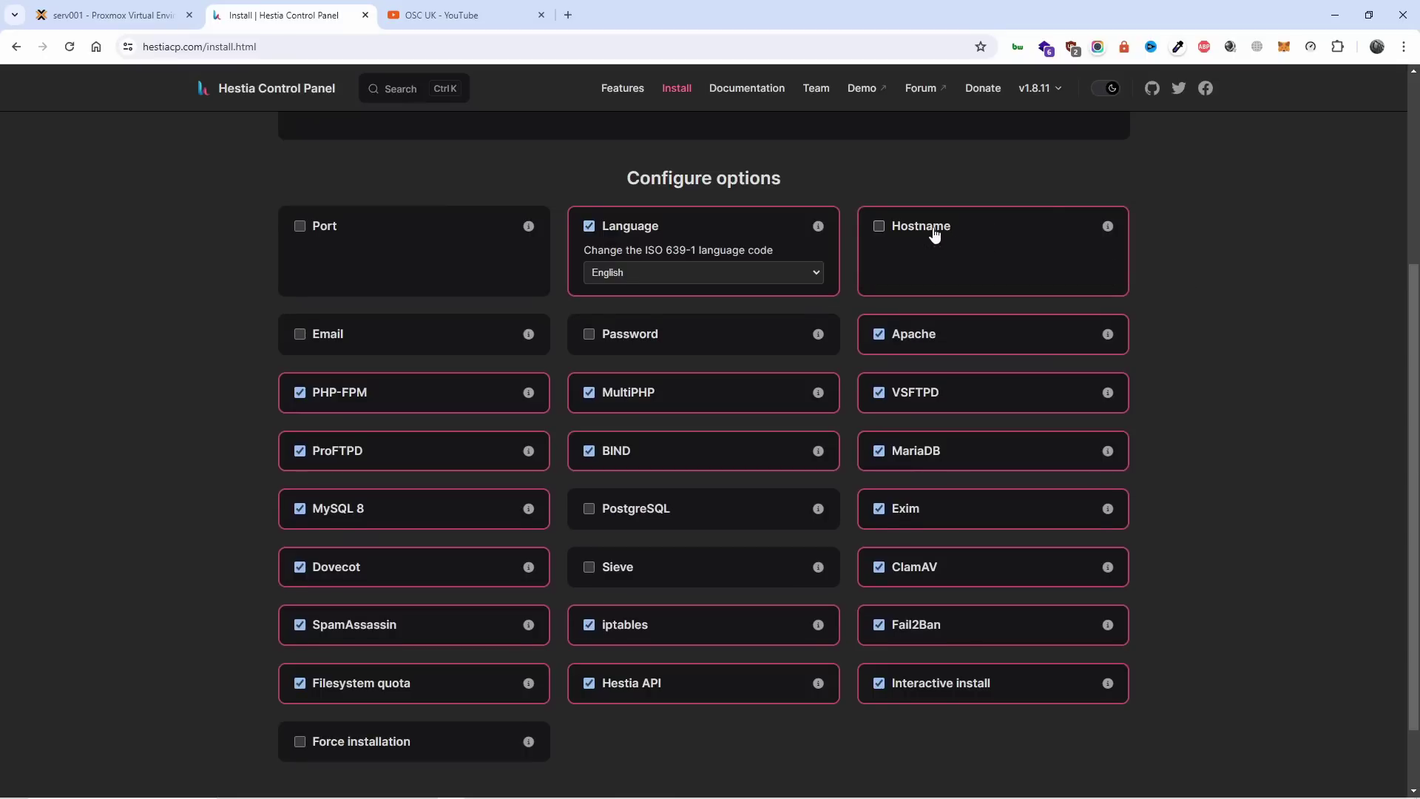
Check the container's upgrade progress, then review the Hestia install options again.
click(148, 15)
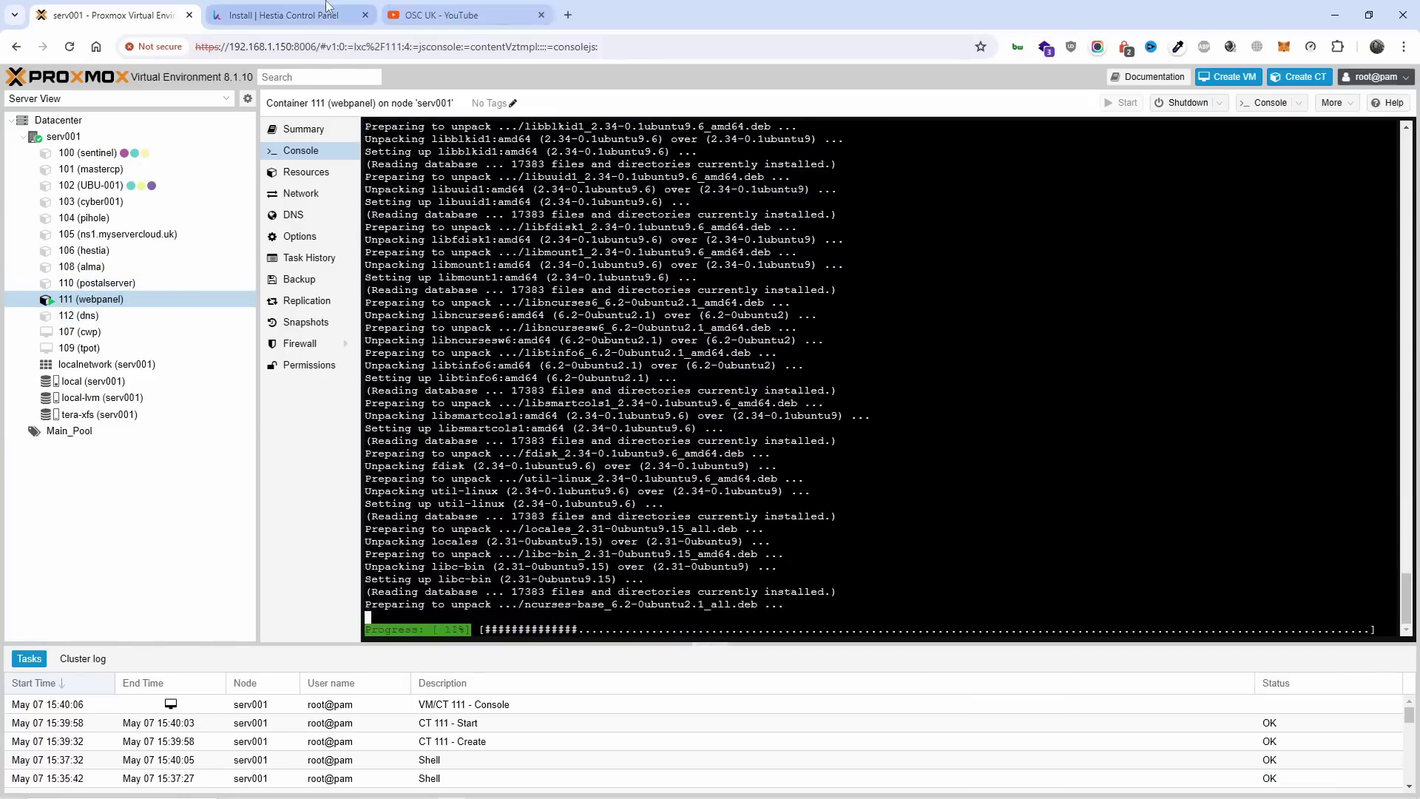
click(274, 15)
scroll(1244, 326, down, 1)
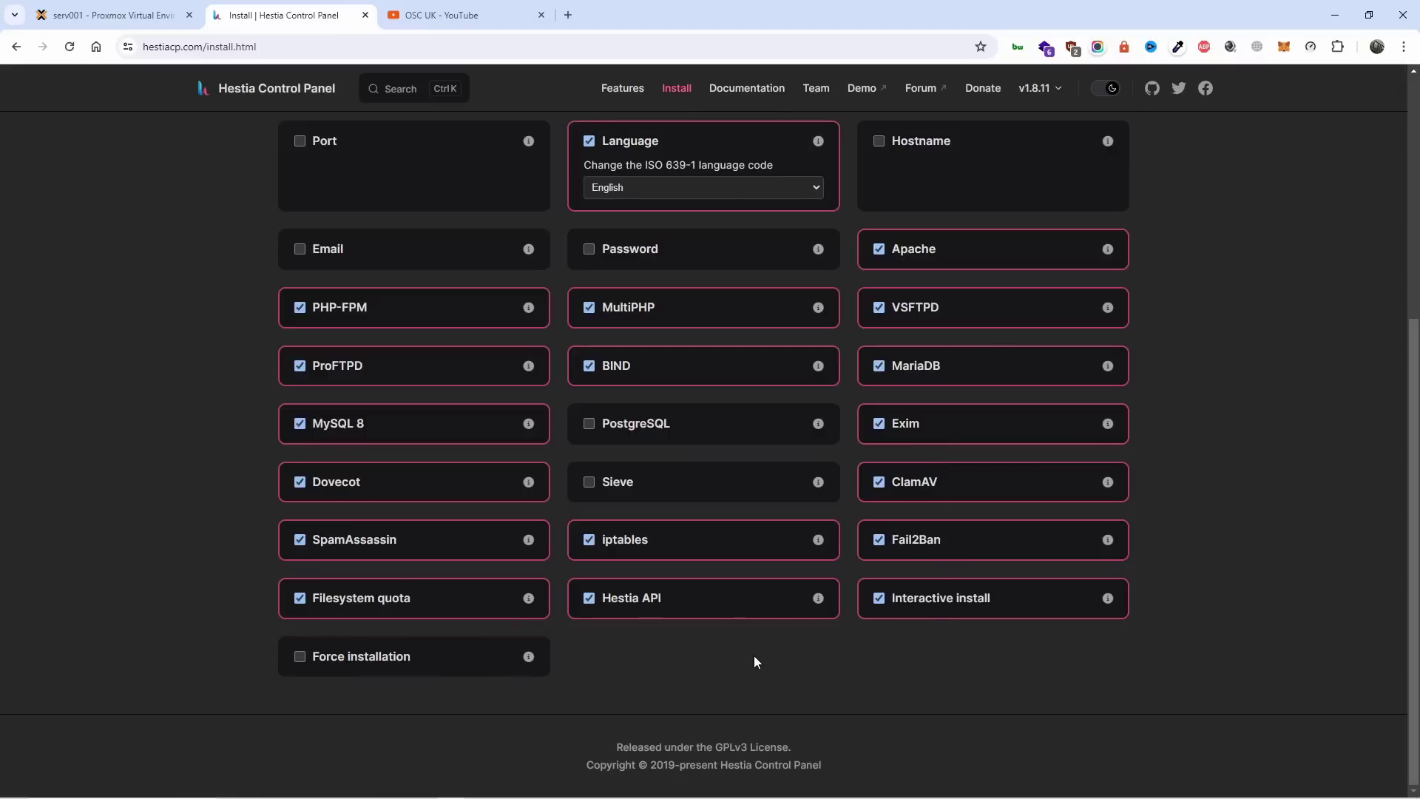
scroll(753, 655, up, 5)
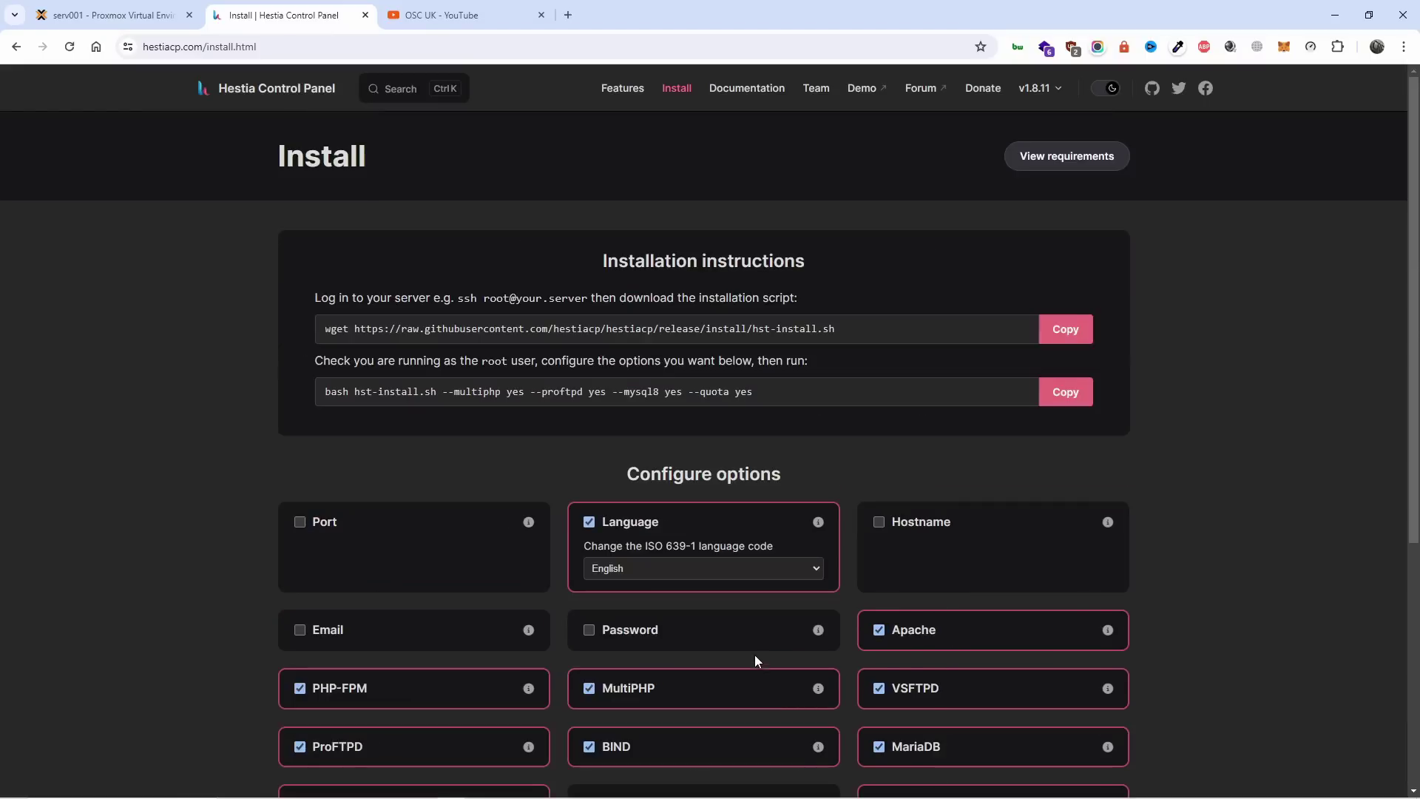
Copy the wget hst-install.sh download command from the Hestia site and return to the webpanel console.
click(1068, 327)
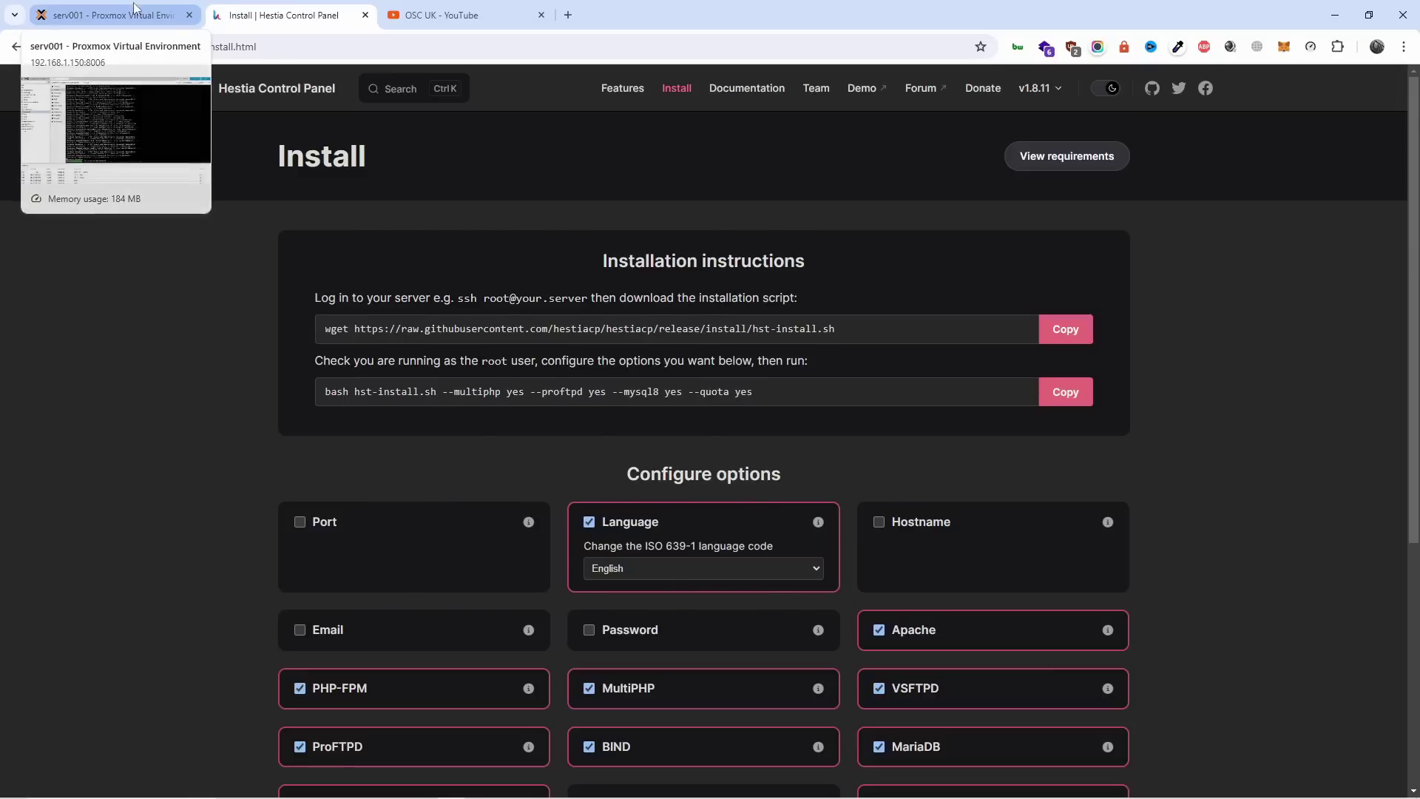
click(134, 9)
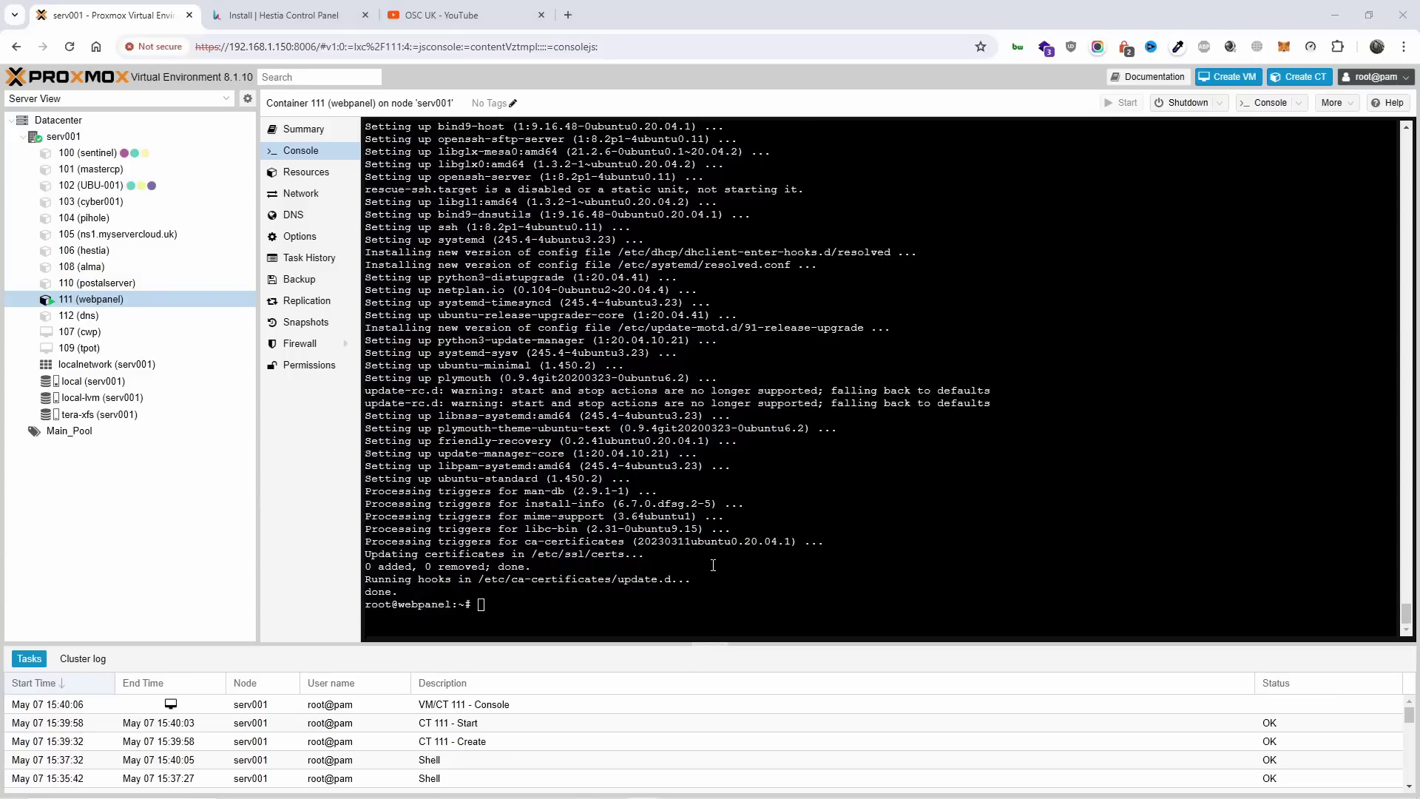
click(281, 15)
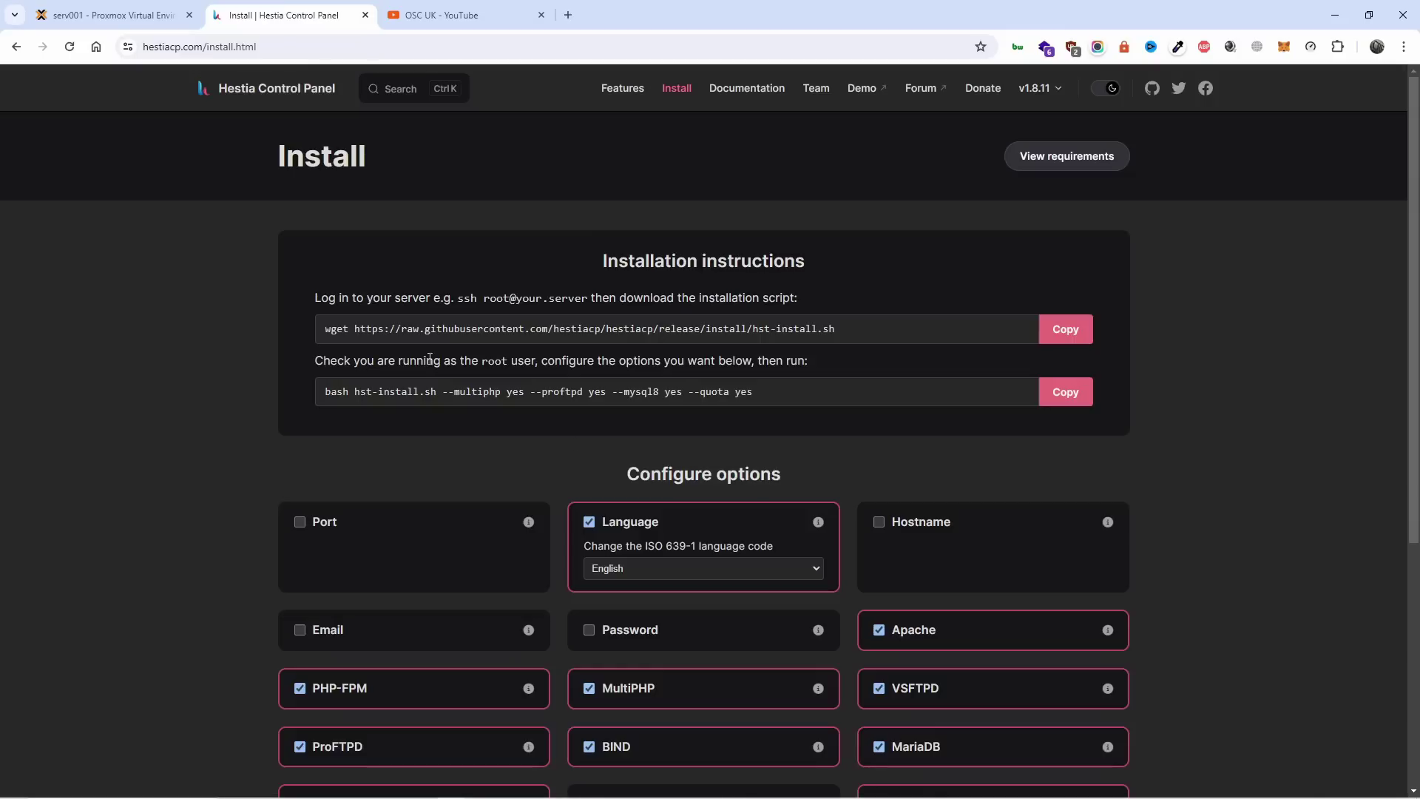
click(1064, 331)
click(145, 16)
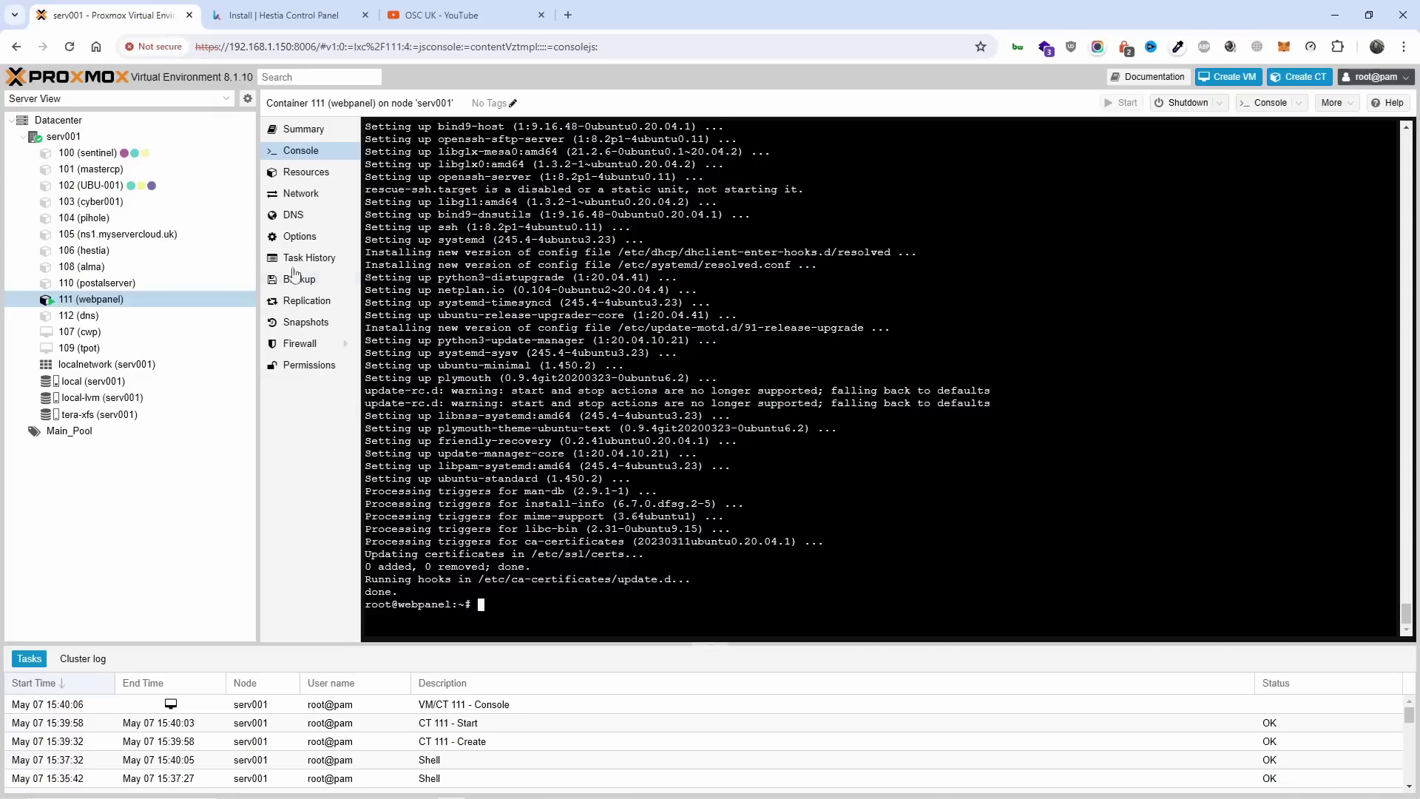
Download hst-install.sh with wget, installing wget via apt, then copy the Hestia bash installer command.
right_click(615, 611)
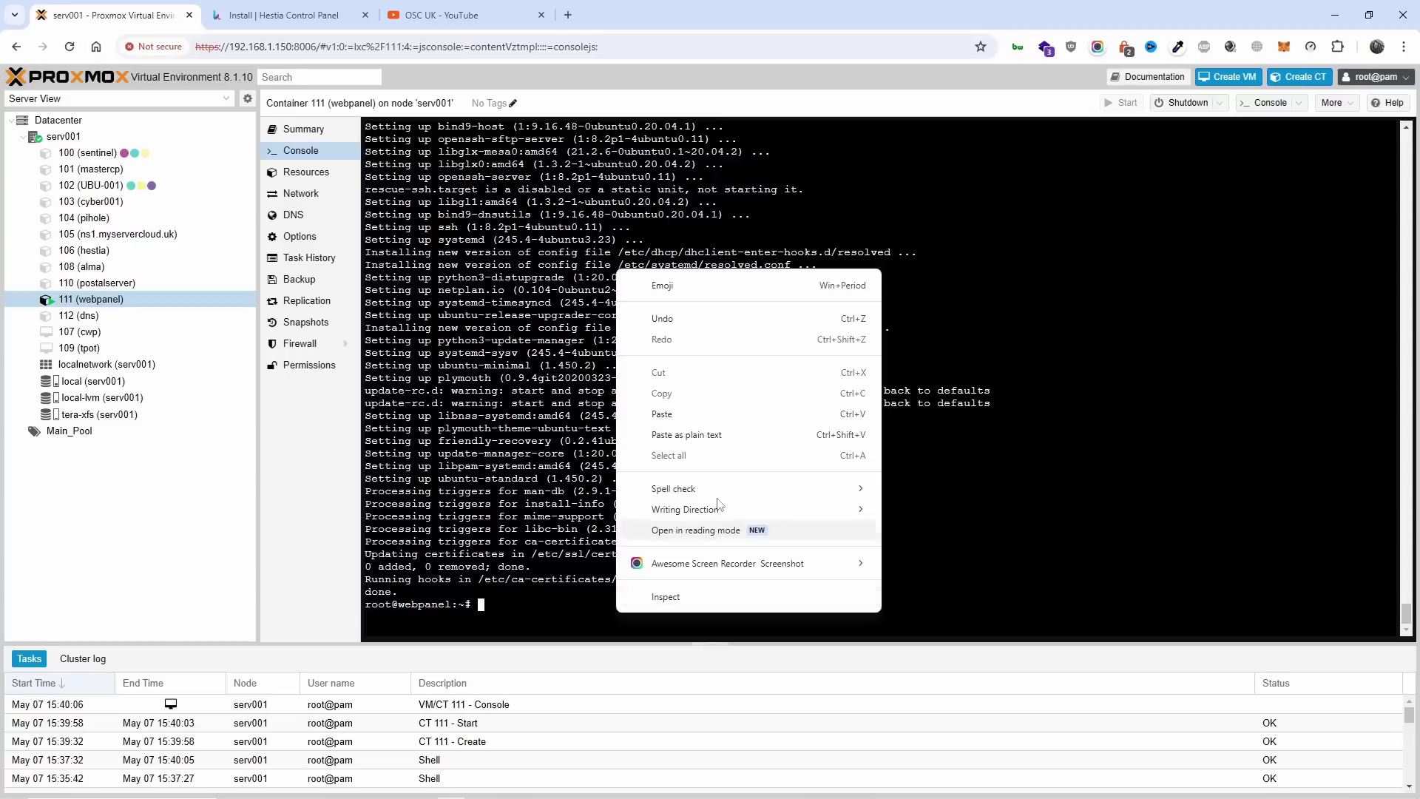
click(731, 439)
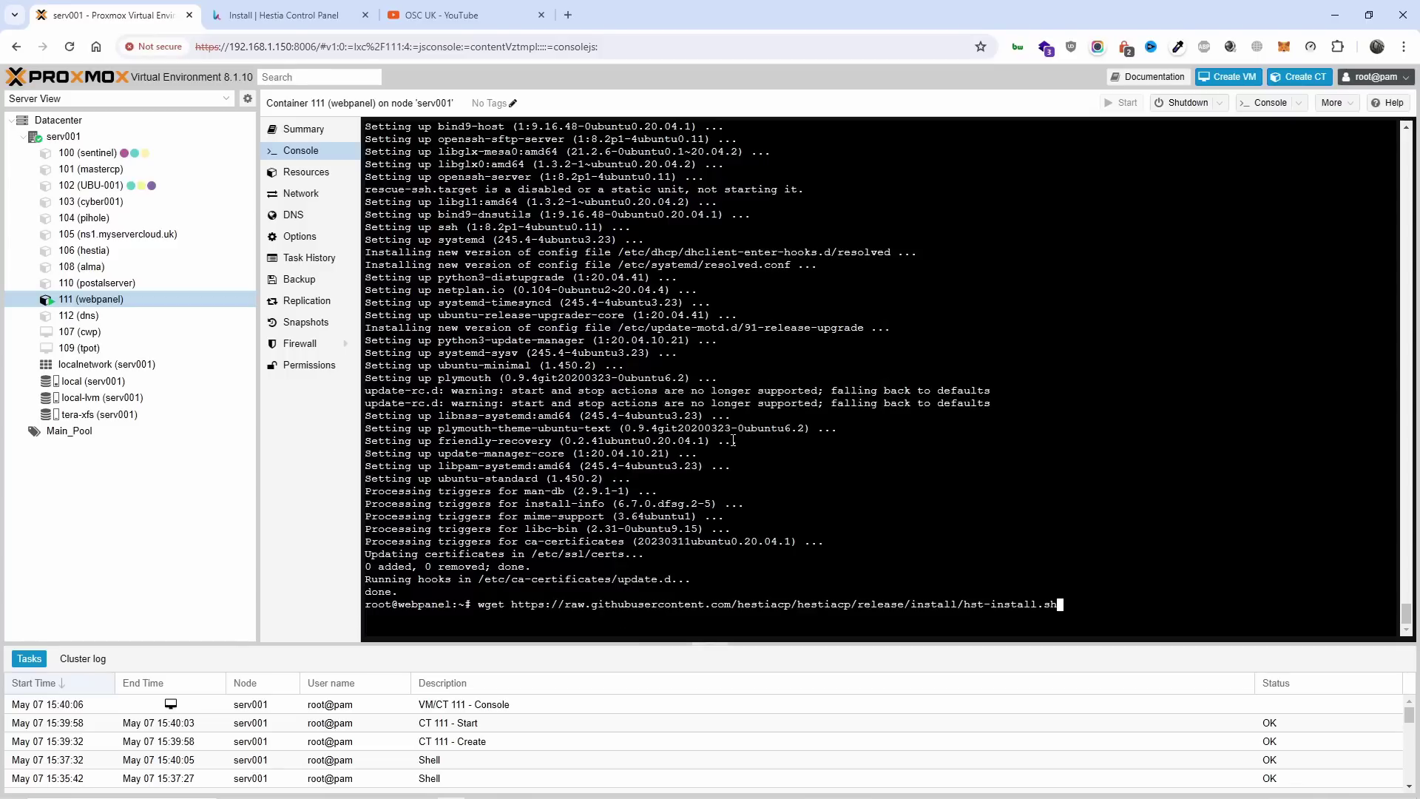
key(Return)
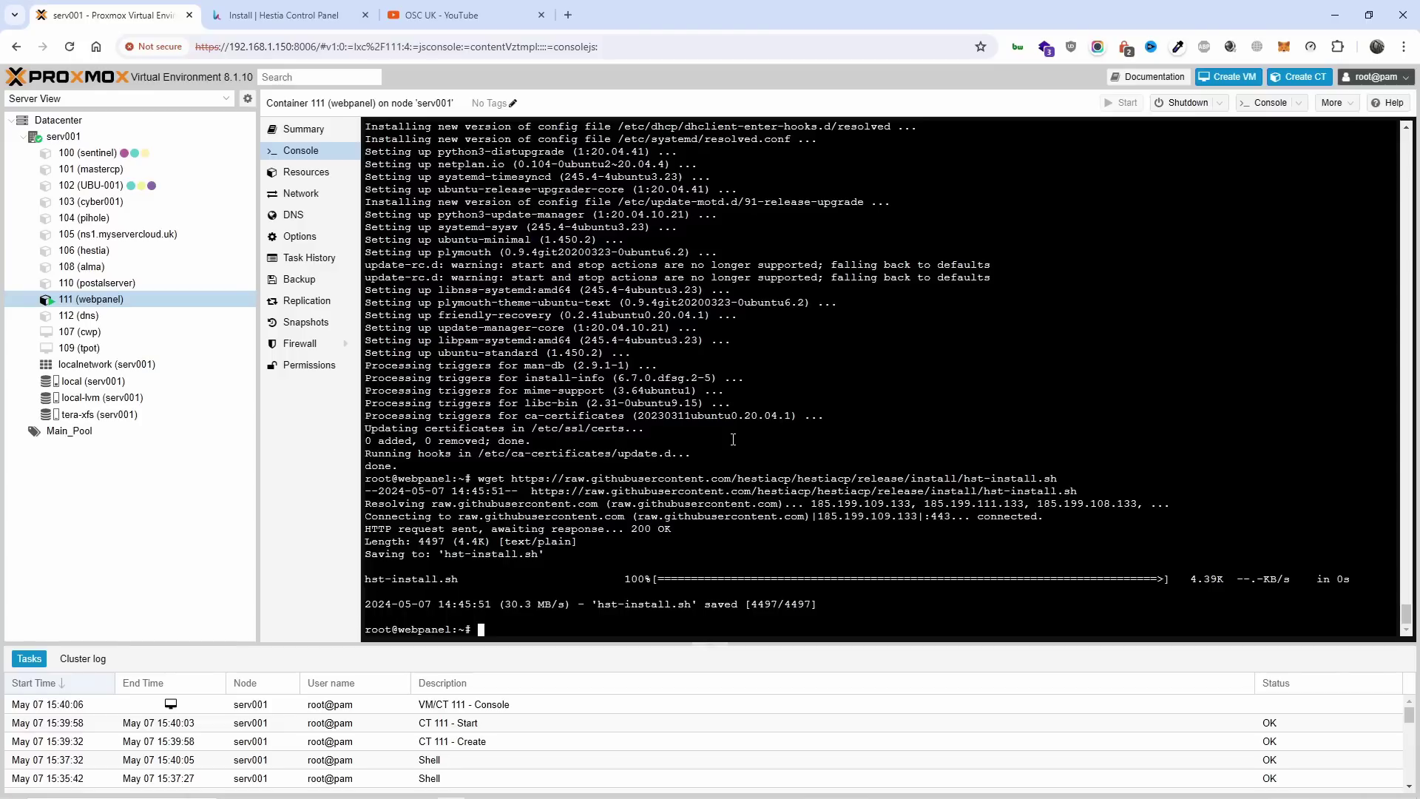
text(apt install wget)
key(Return)
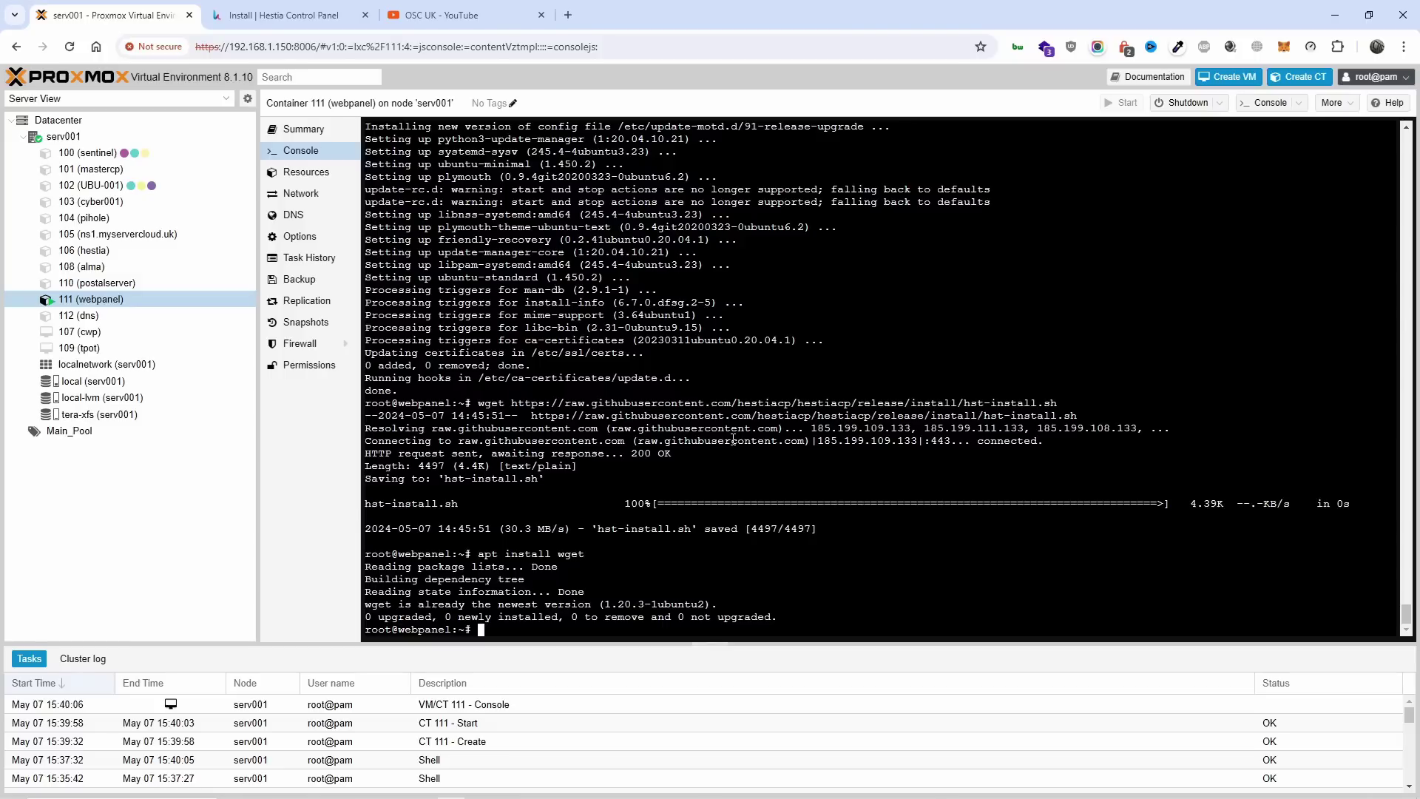
click(296, 15)
click(1073, 400)
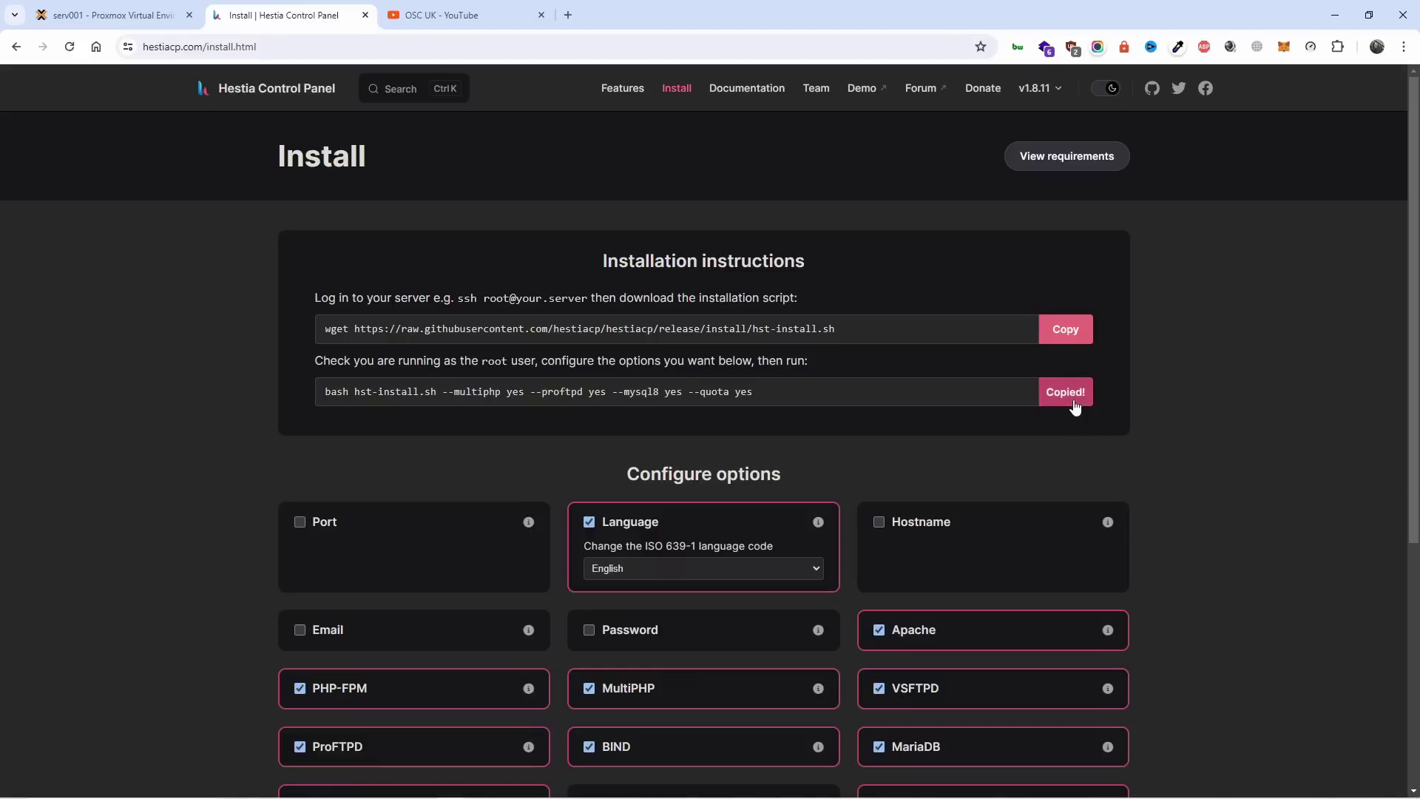
Paste the copied Hestia install command (multiphp, proftpd, mysql8, quota) into the webpanel console and run it.
click(151, 16)
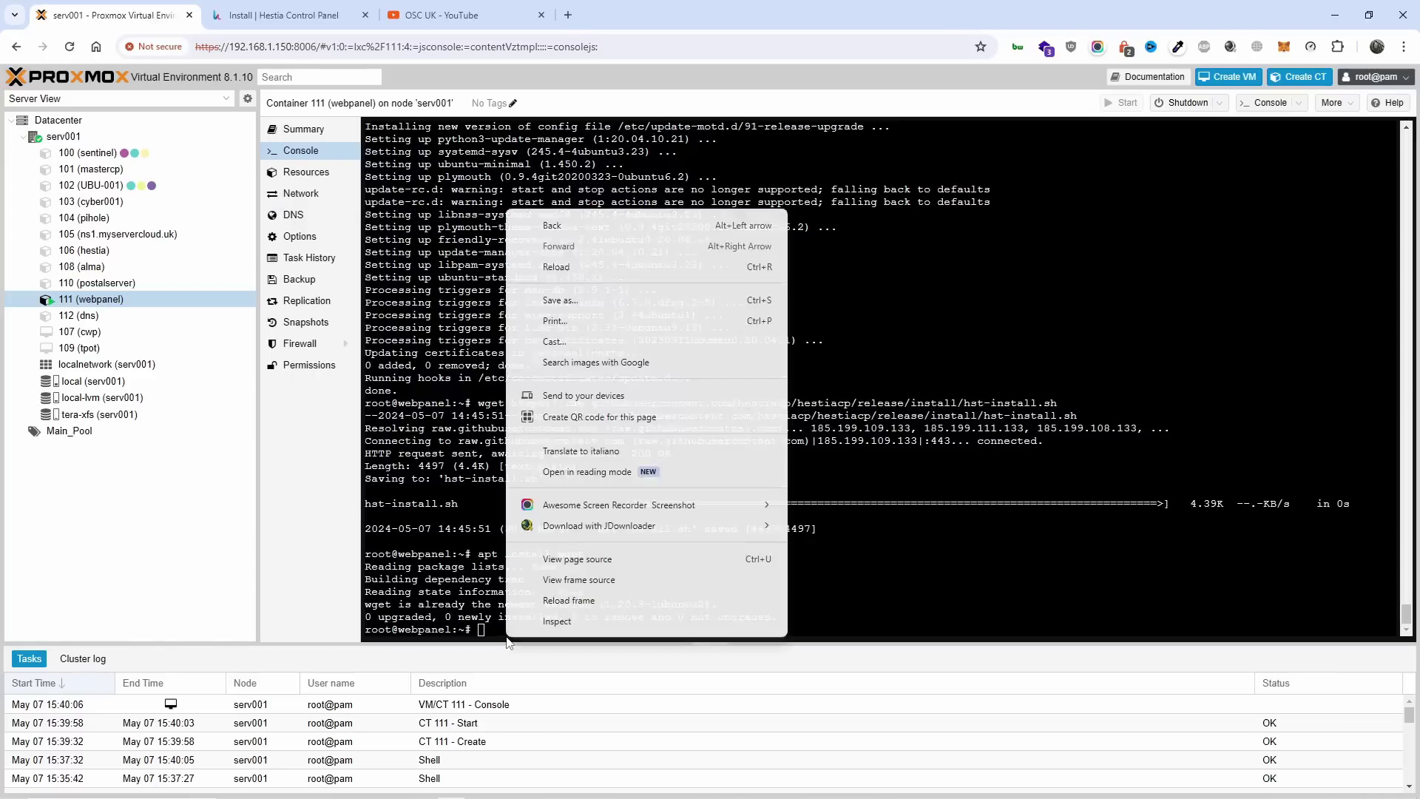
right_click(508, 638)
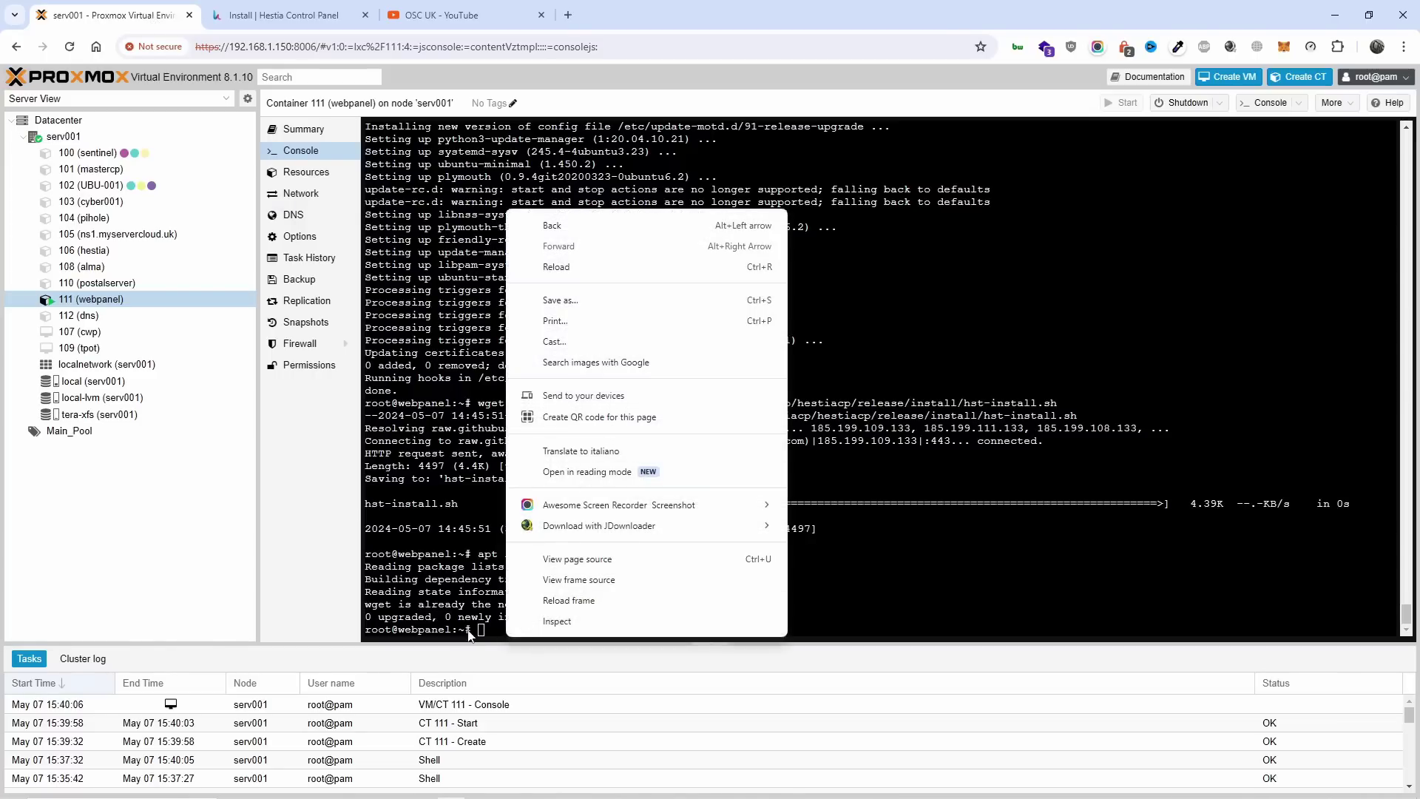
click(474, 635)
right_click(480, 636)
click(556, 454)
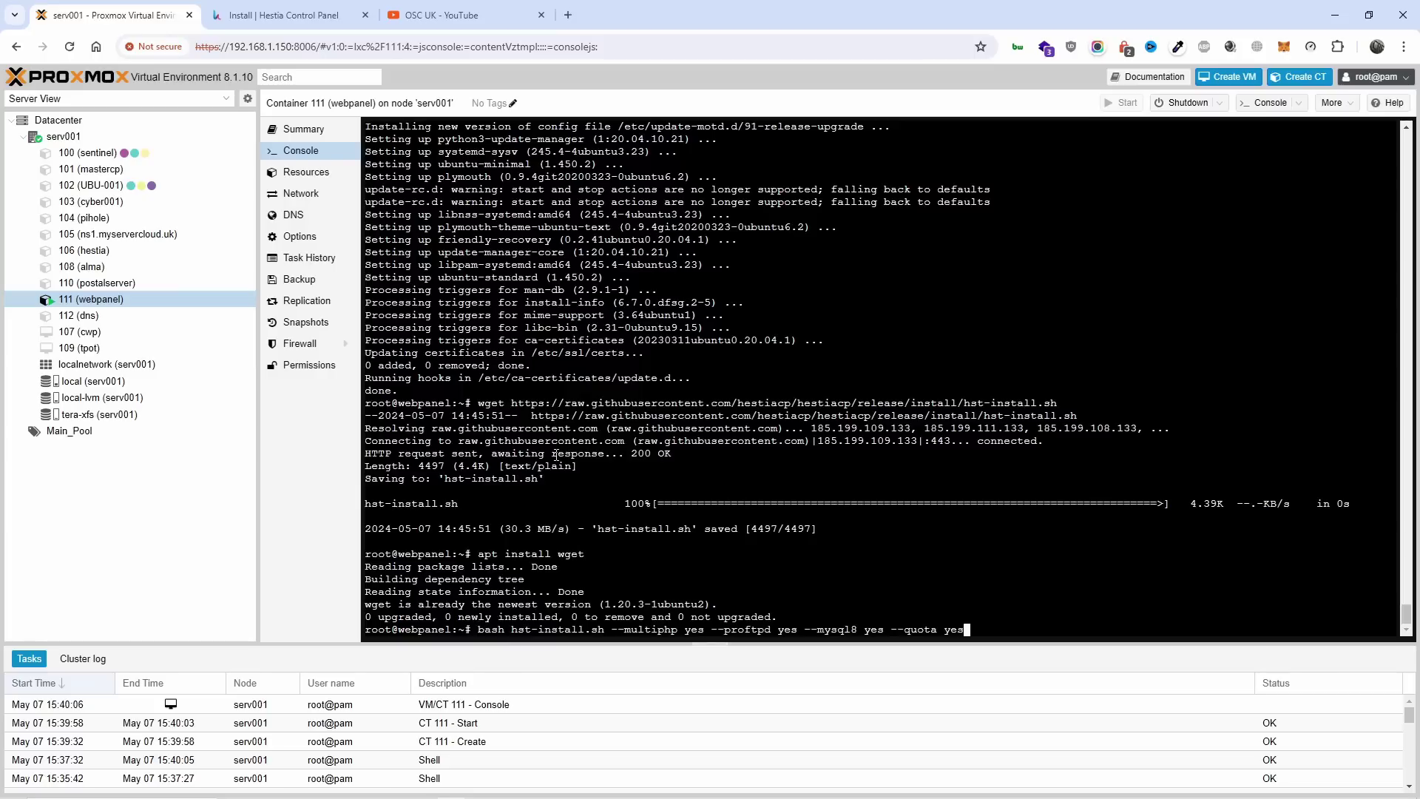
key(Return)
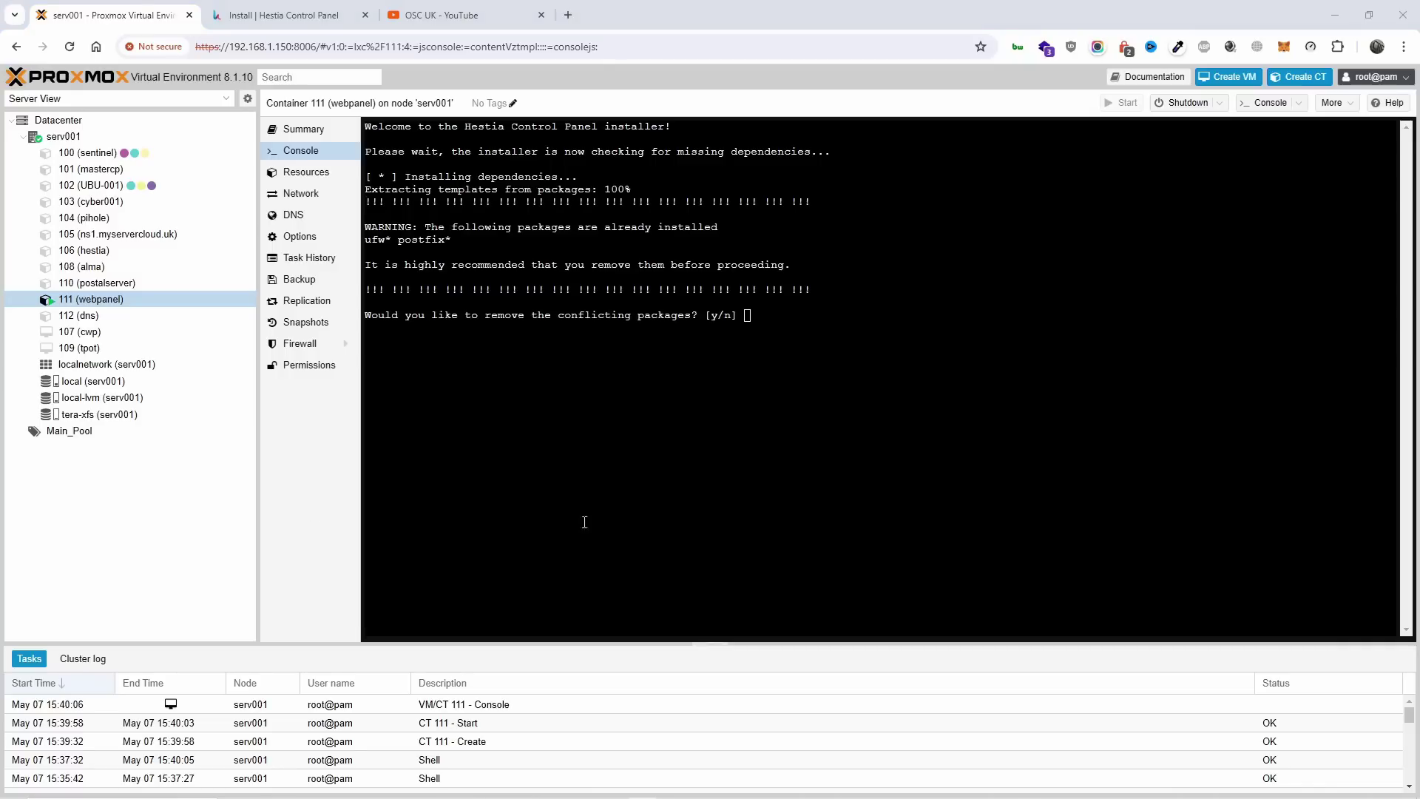
Answer y to approve removing the conflicting ufw and postfix packages.
click(661, 469)
text(y)
key(Return)
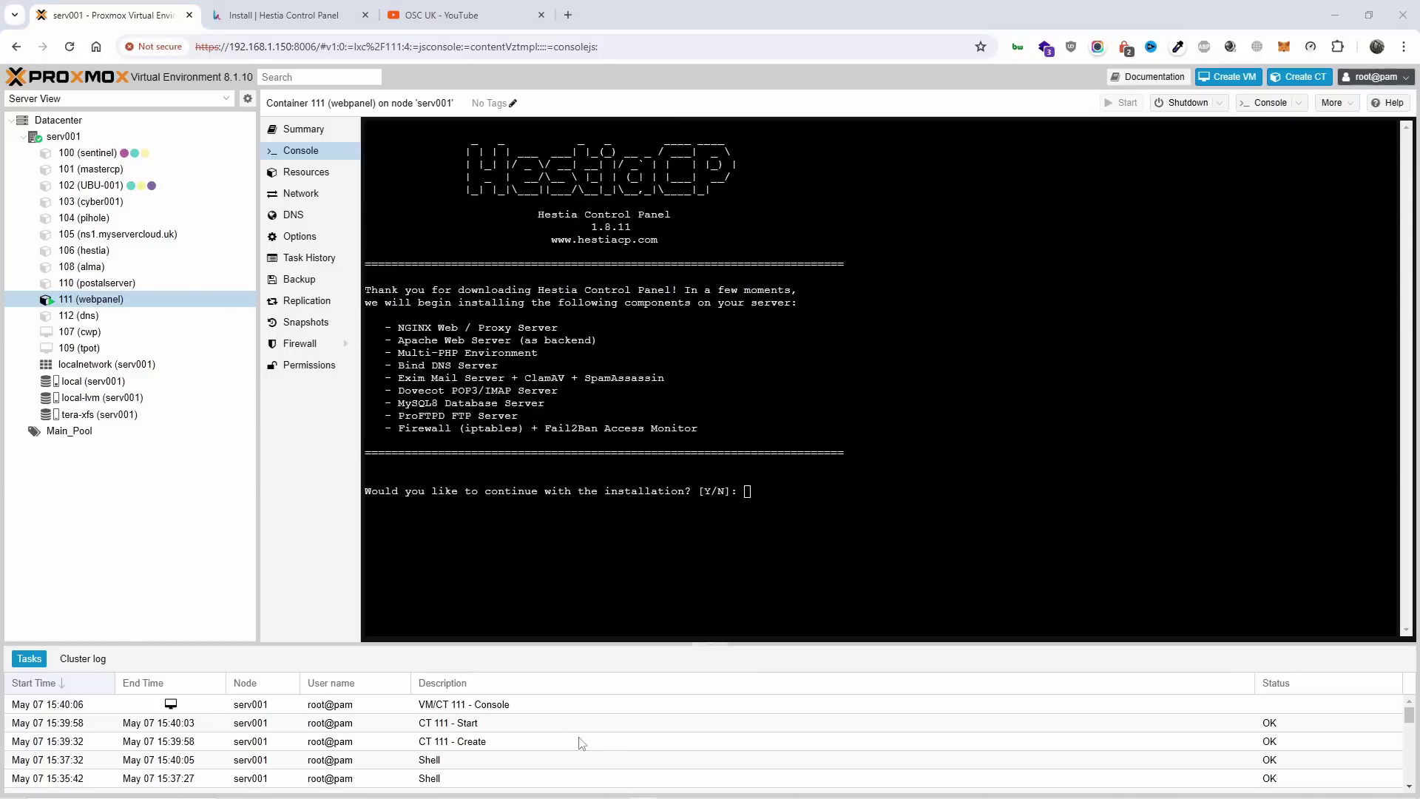
Confirm the installation with Y, paste the admin e-mail address, and accept the default hostname.
click(838, 528)
text(Y)
key(Return)
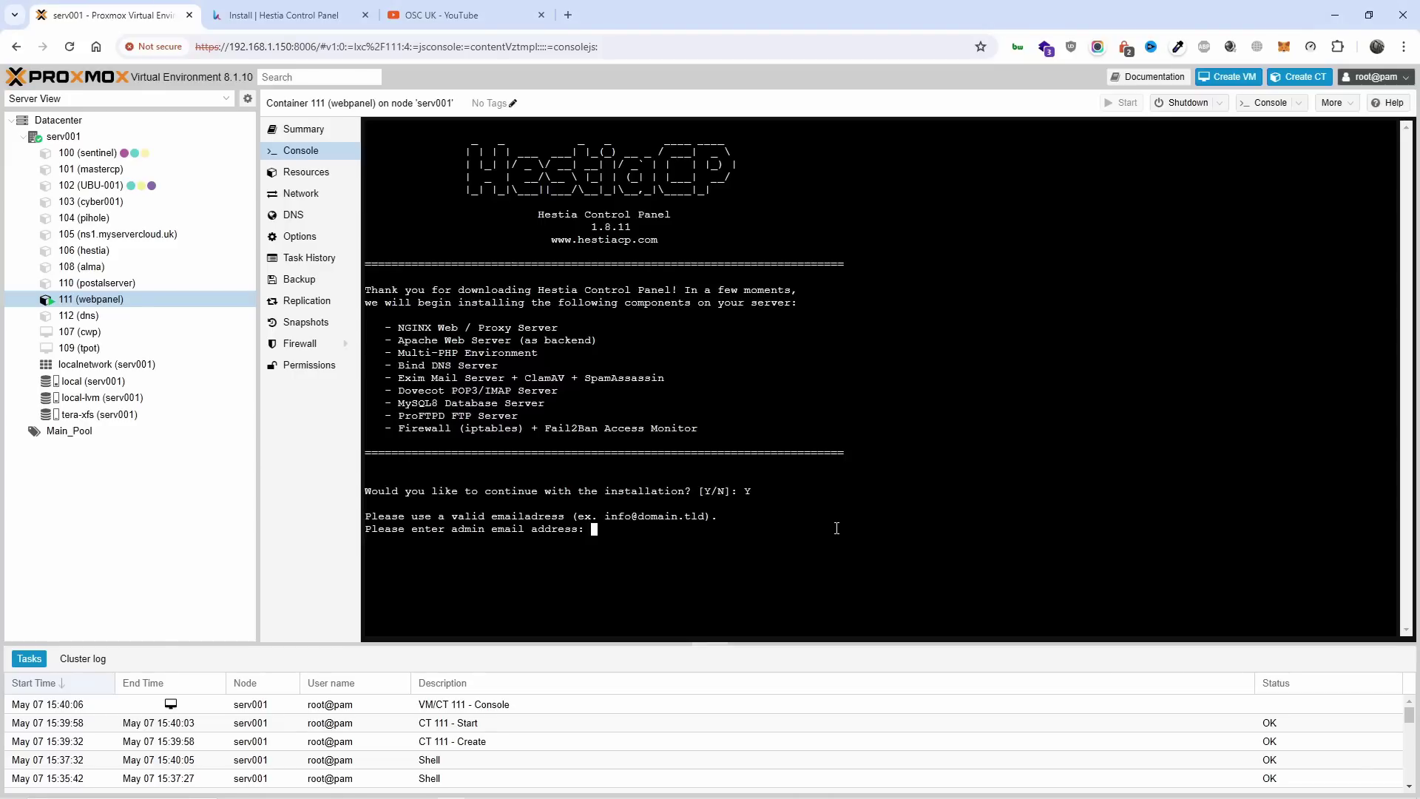
key(ctrl+v)
key(Return)
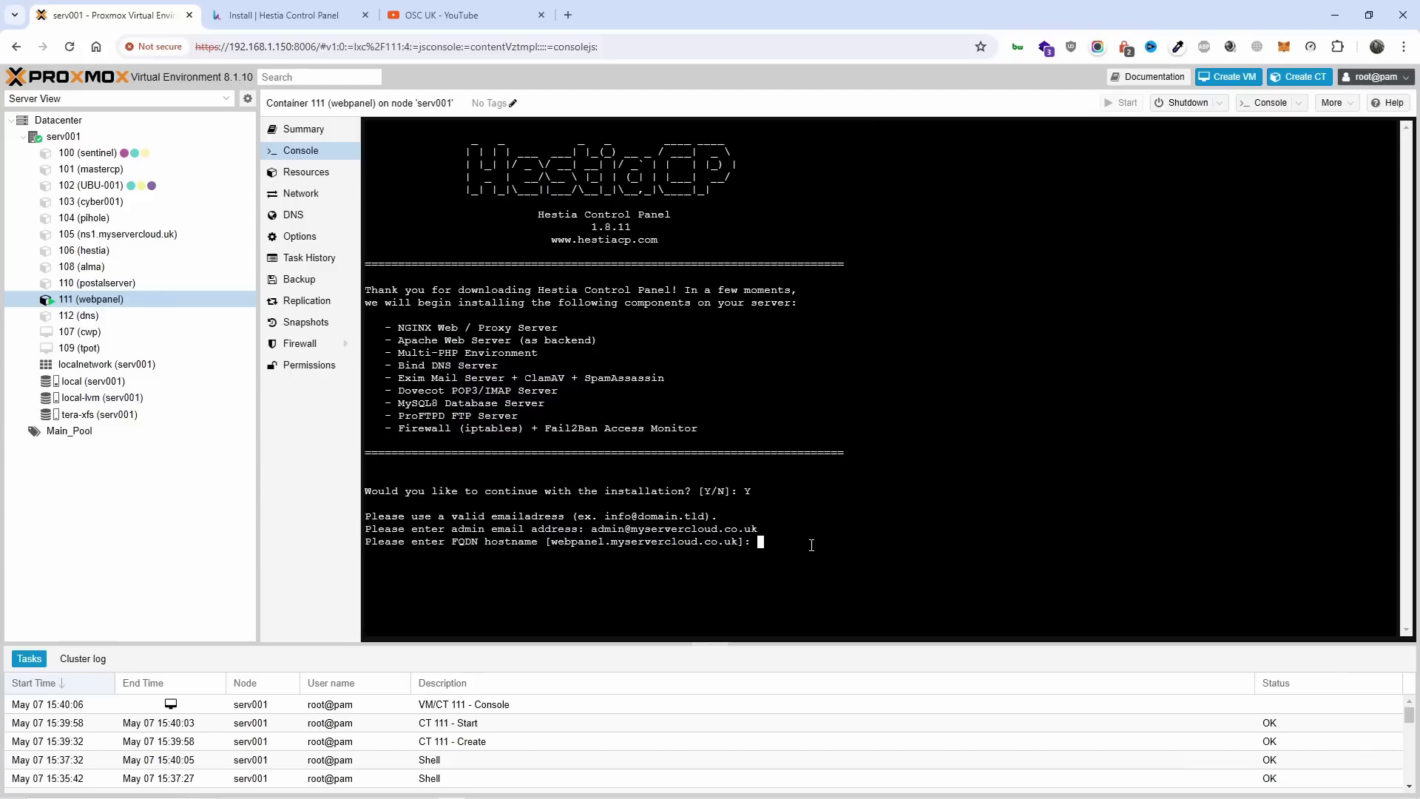
key(Return)
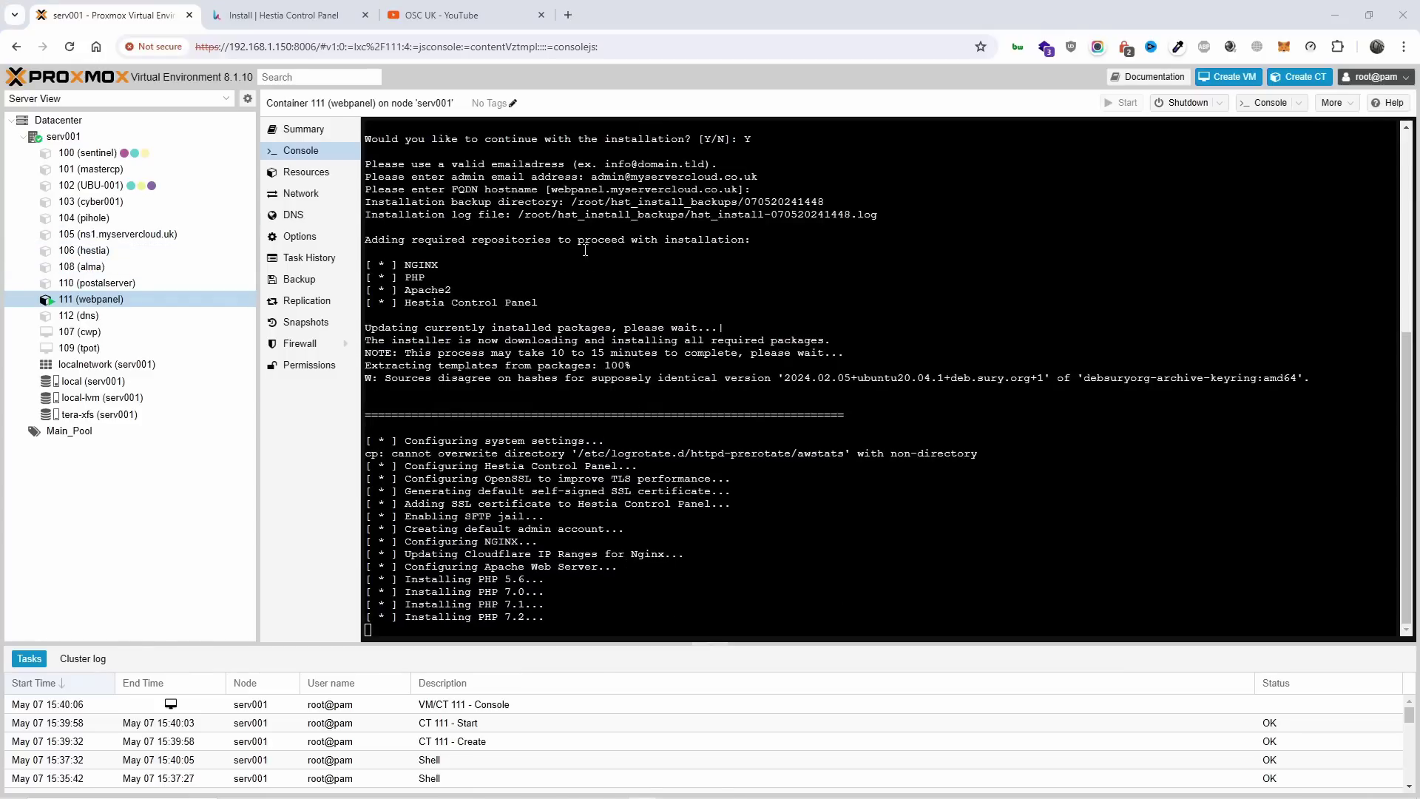
Toggle Force installation off and on, copy the --force install command, and return to Proxmox.
click(256, 12)
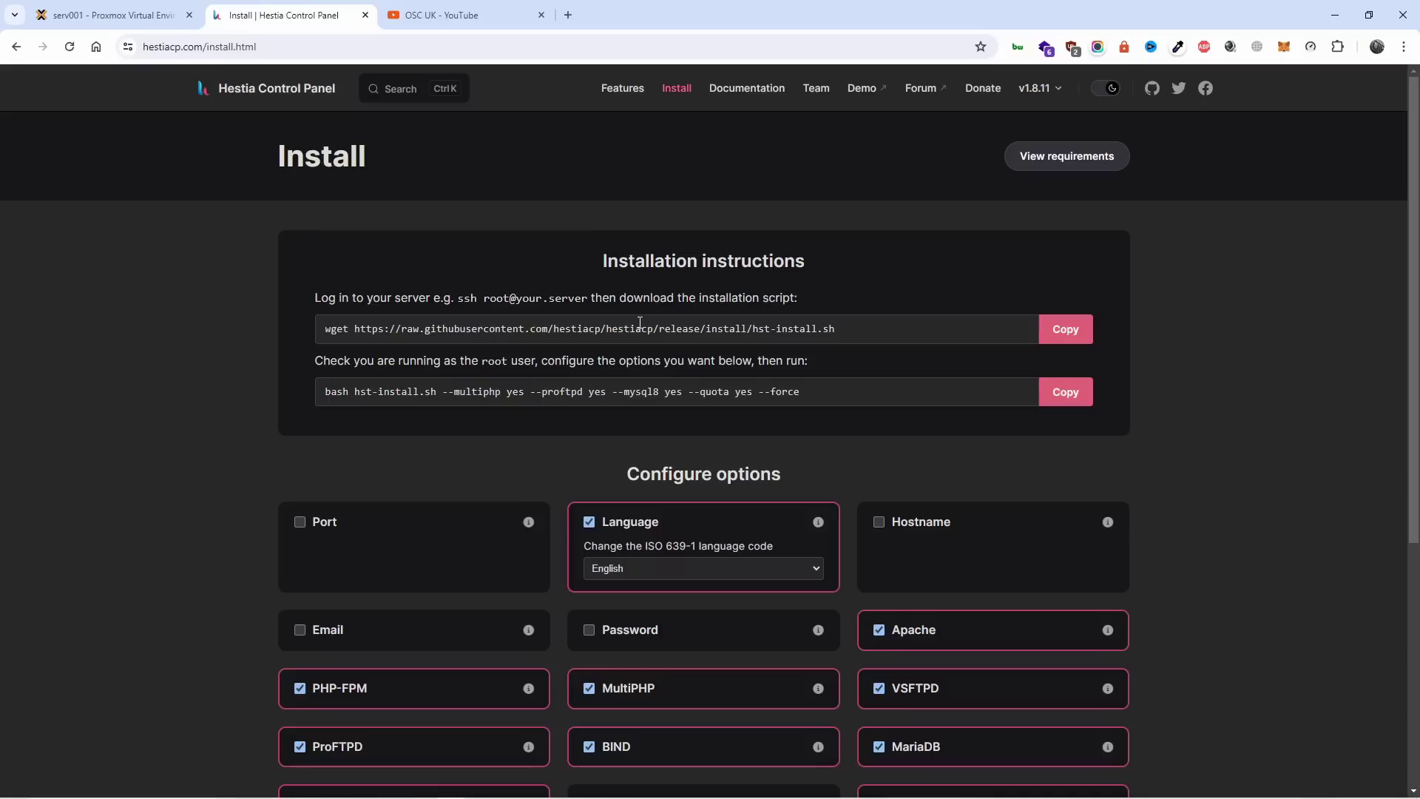
scroll(715, 338, down, 5)
scroll(999, 408, up, 5)
scroll(812, 374, down, 5)
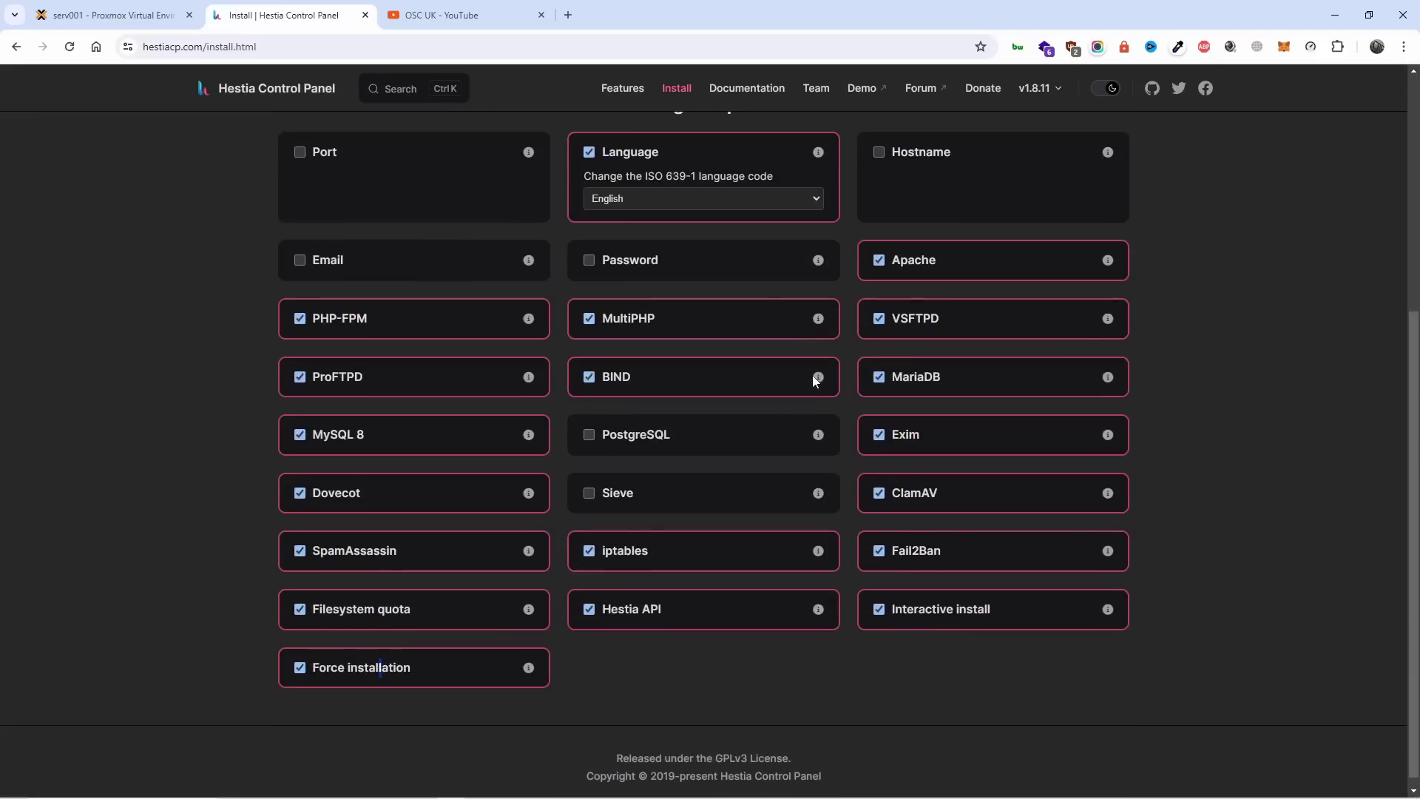
click(300, 667)
click(302, 670)
scroll(307, 679, up, 5)
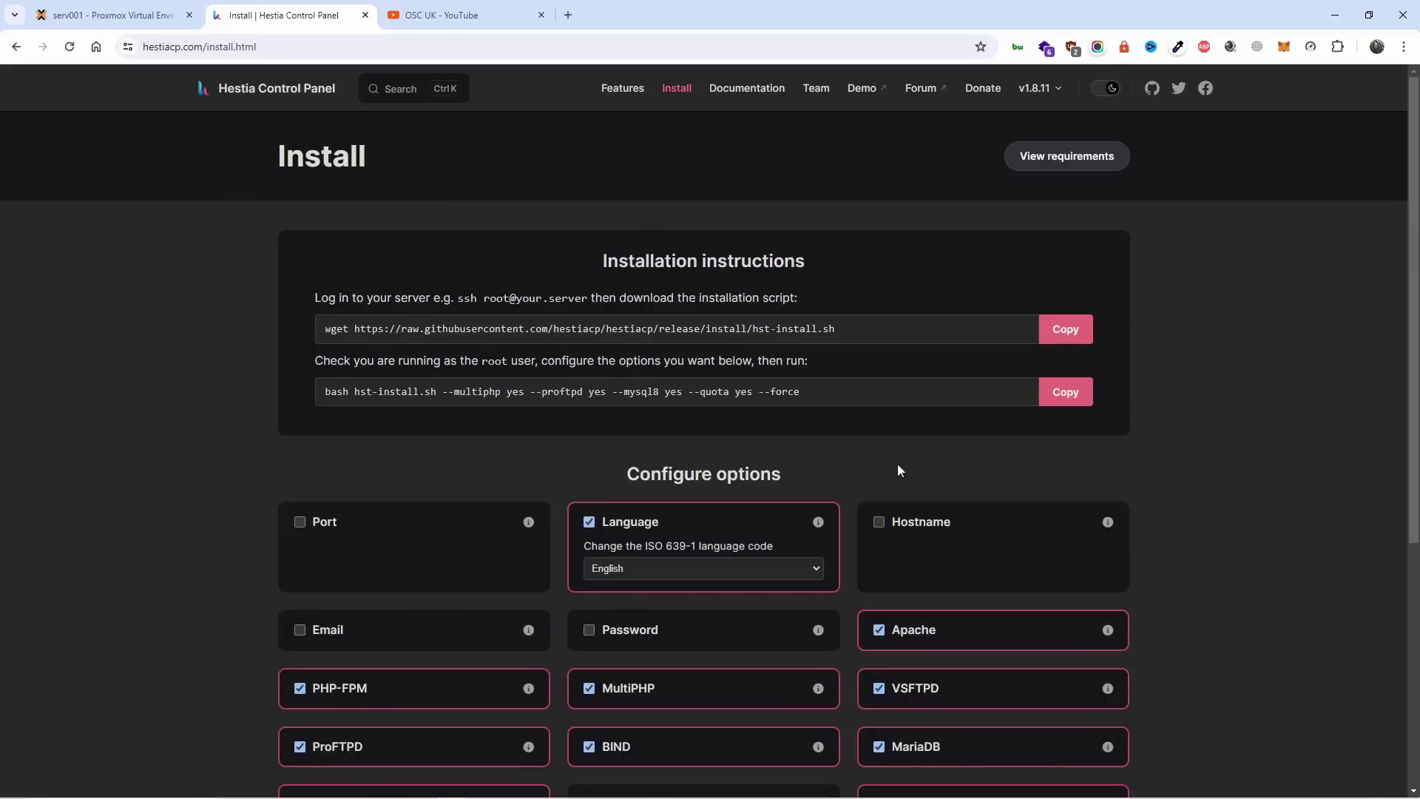
click(1073, 397)
click(101, 5)
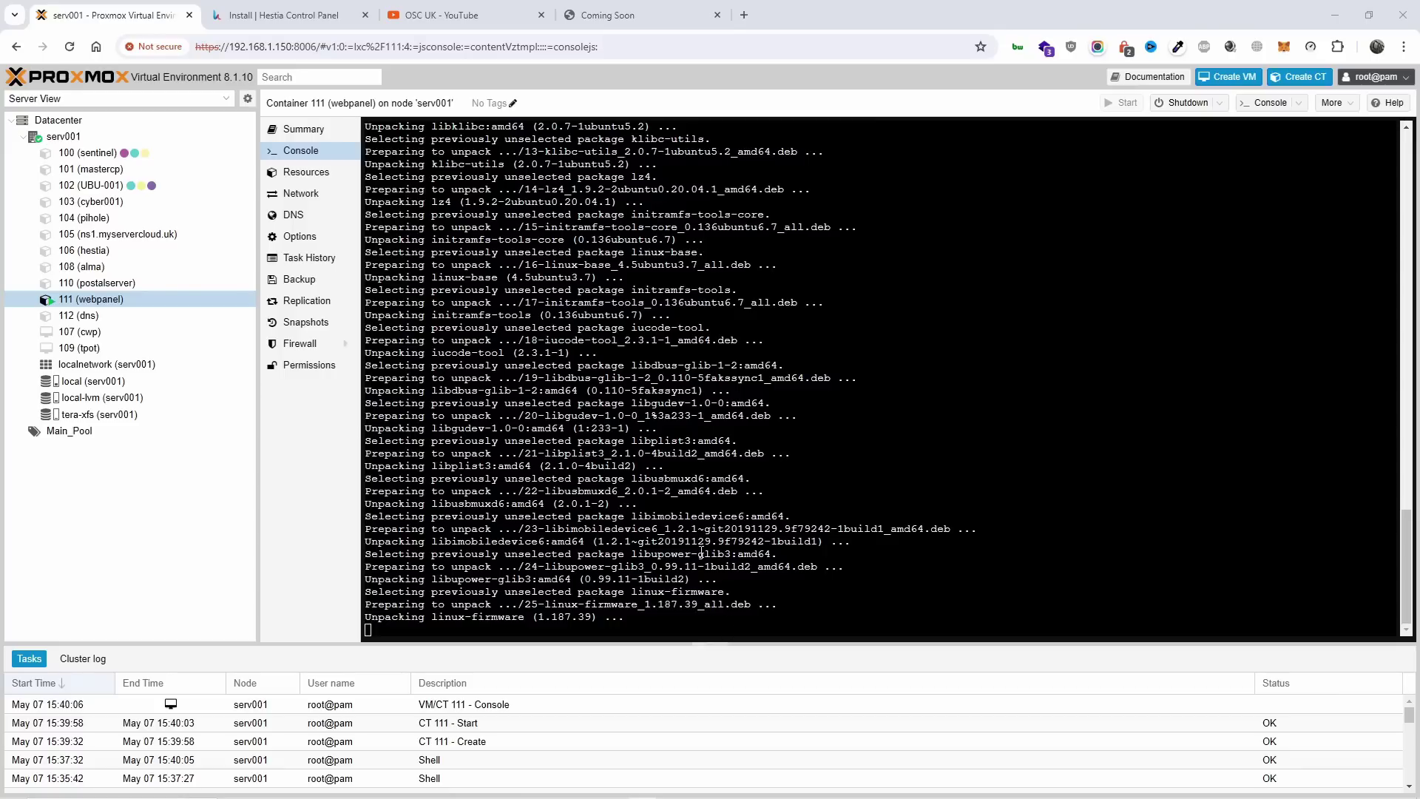
Check the webpanel site tab while the installer keeps unpacking packages.
click(666, 8)
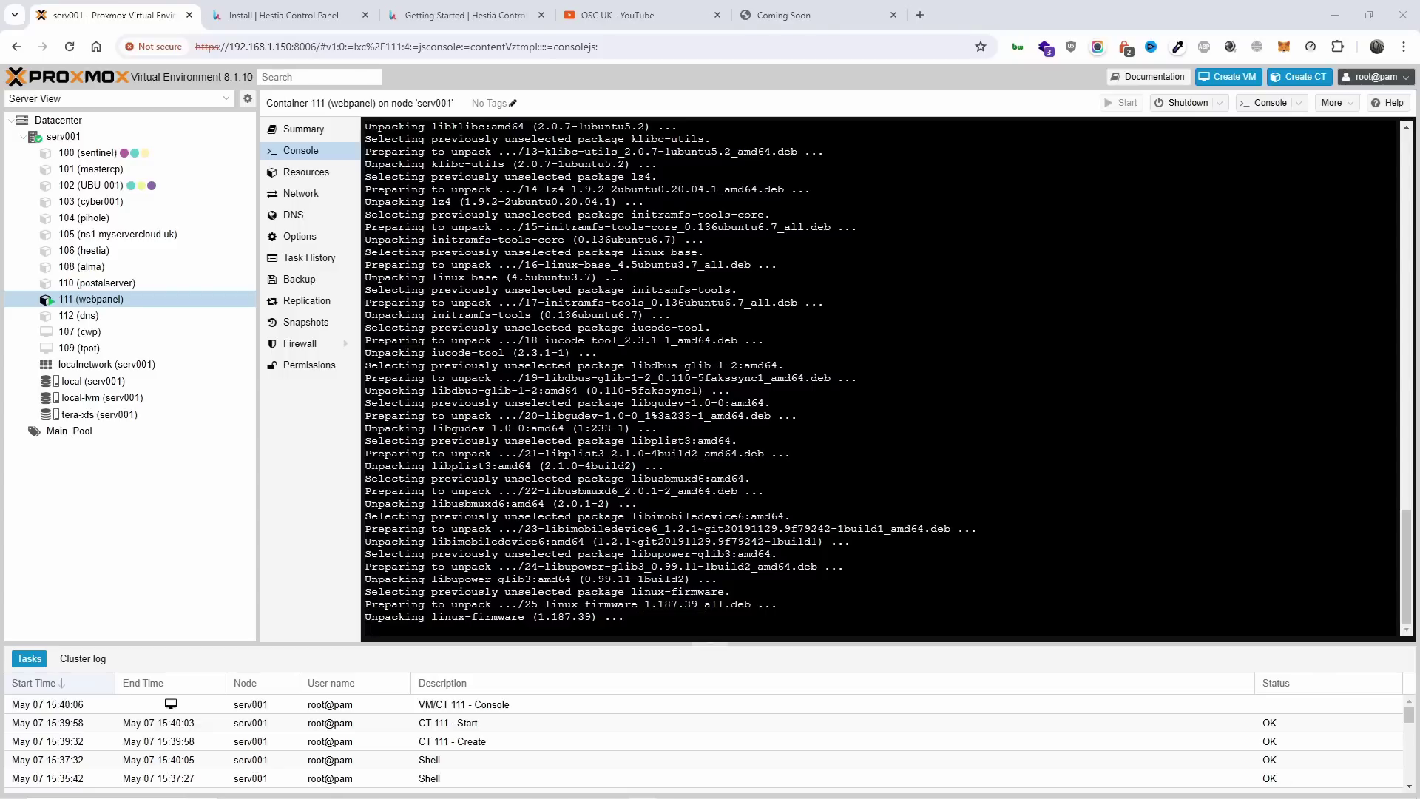
Read Getting Started requirements (minimum CPU, supported OSes, 40 GB SSD, LTS) down to What's next.
click(470, 9)
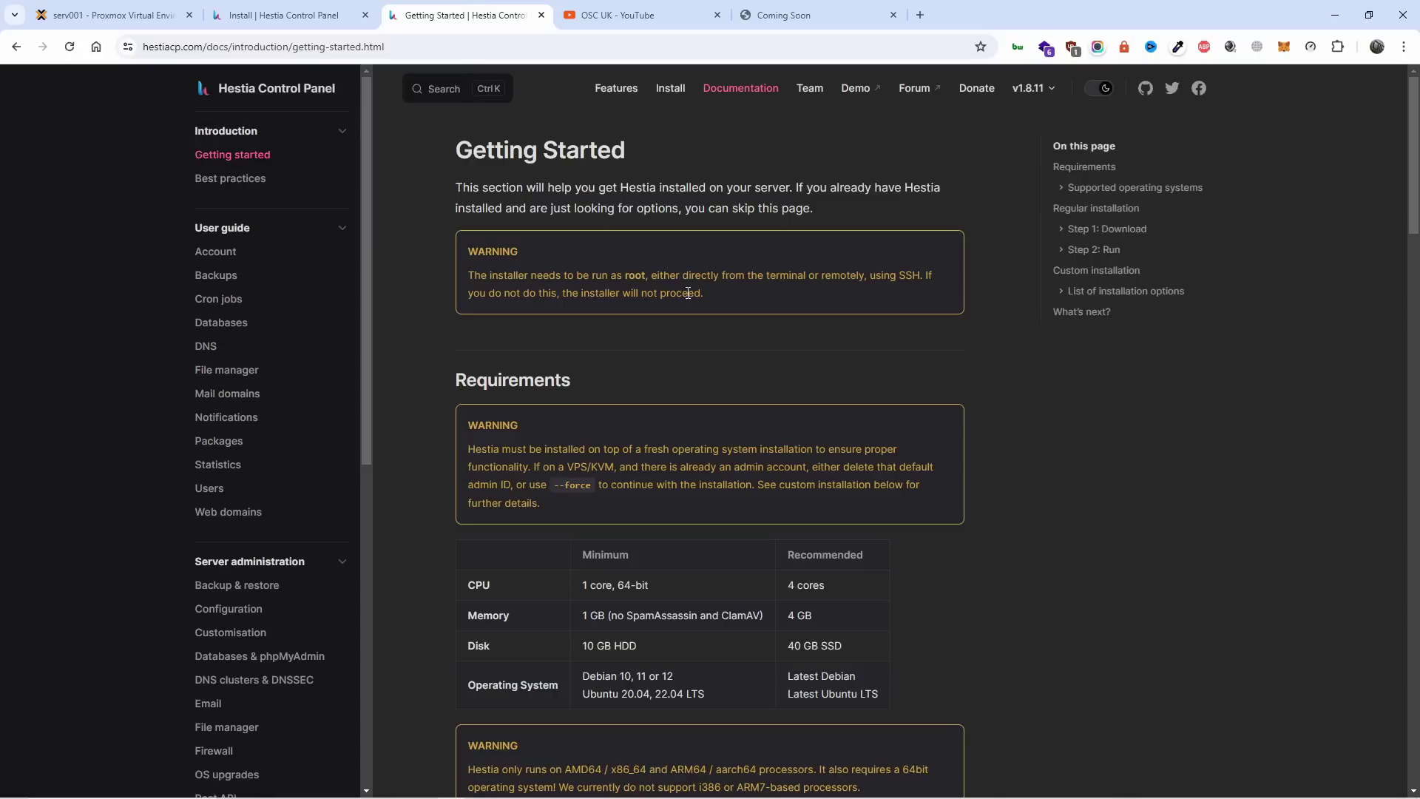
scroll(688, 293, down, 2)
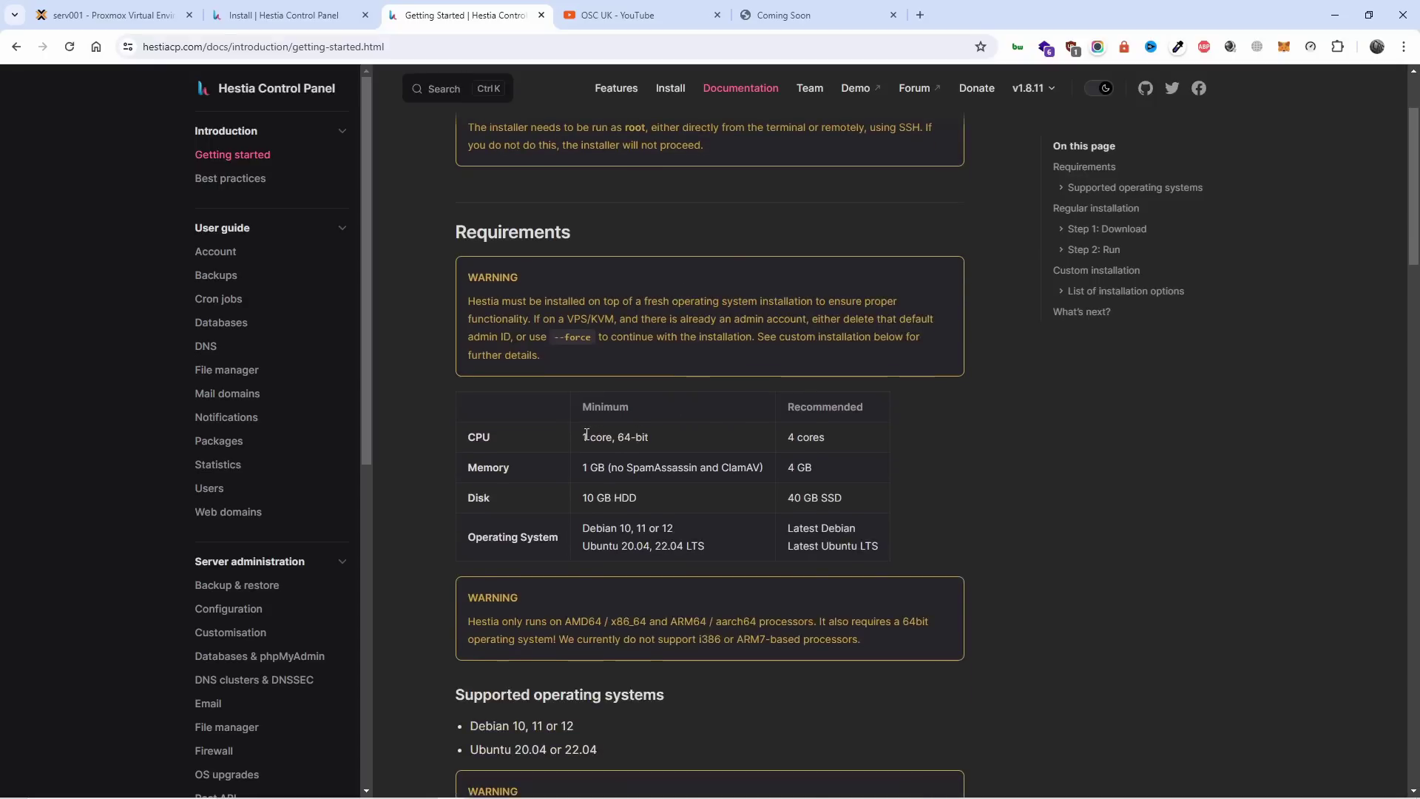
drag(583, 436, 599, 497)
drag(709, 546, 598, 518)
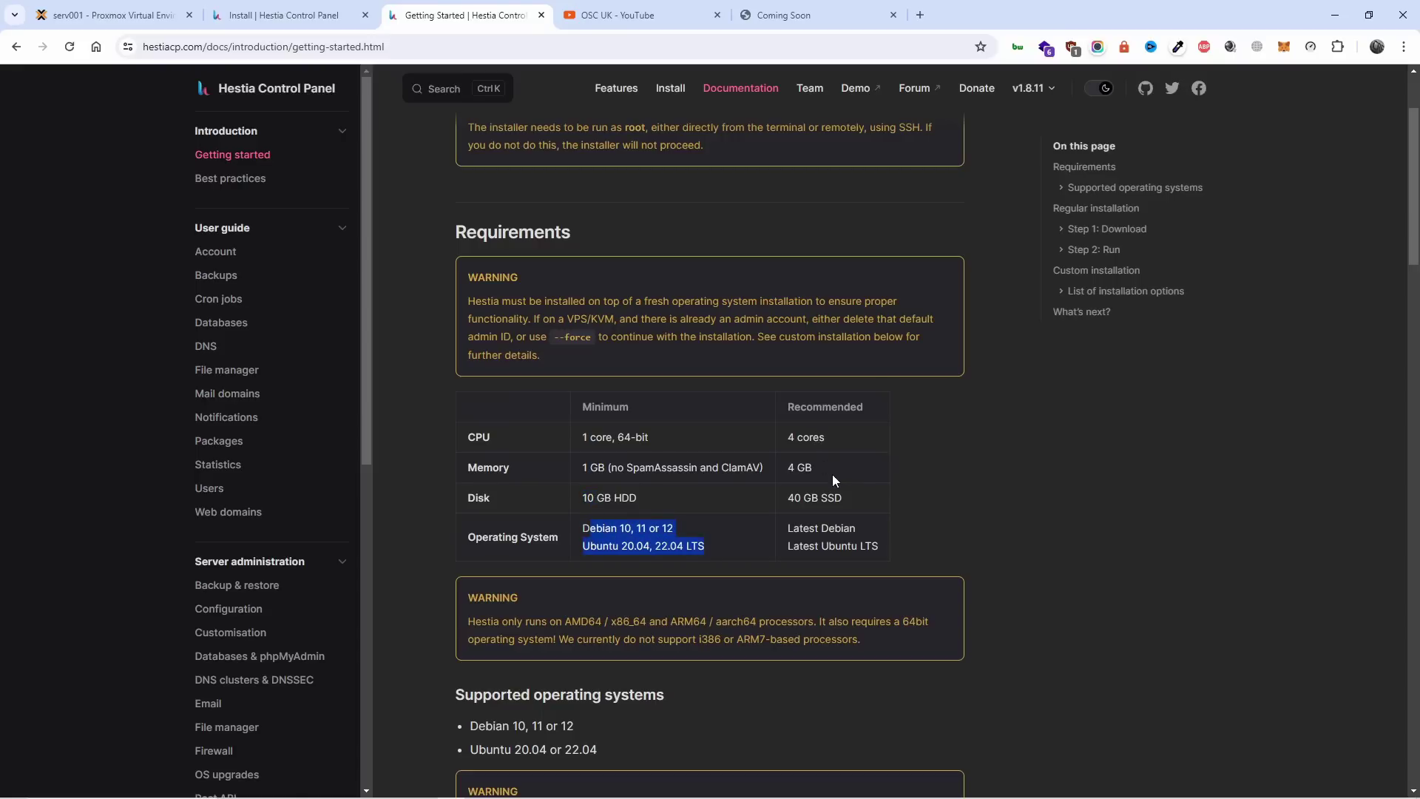
drag(845, 495, 813, 503)
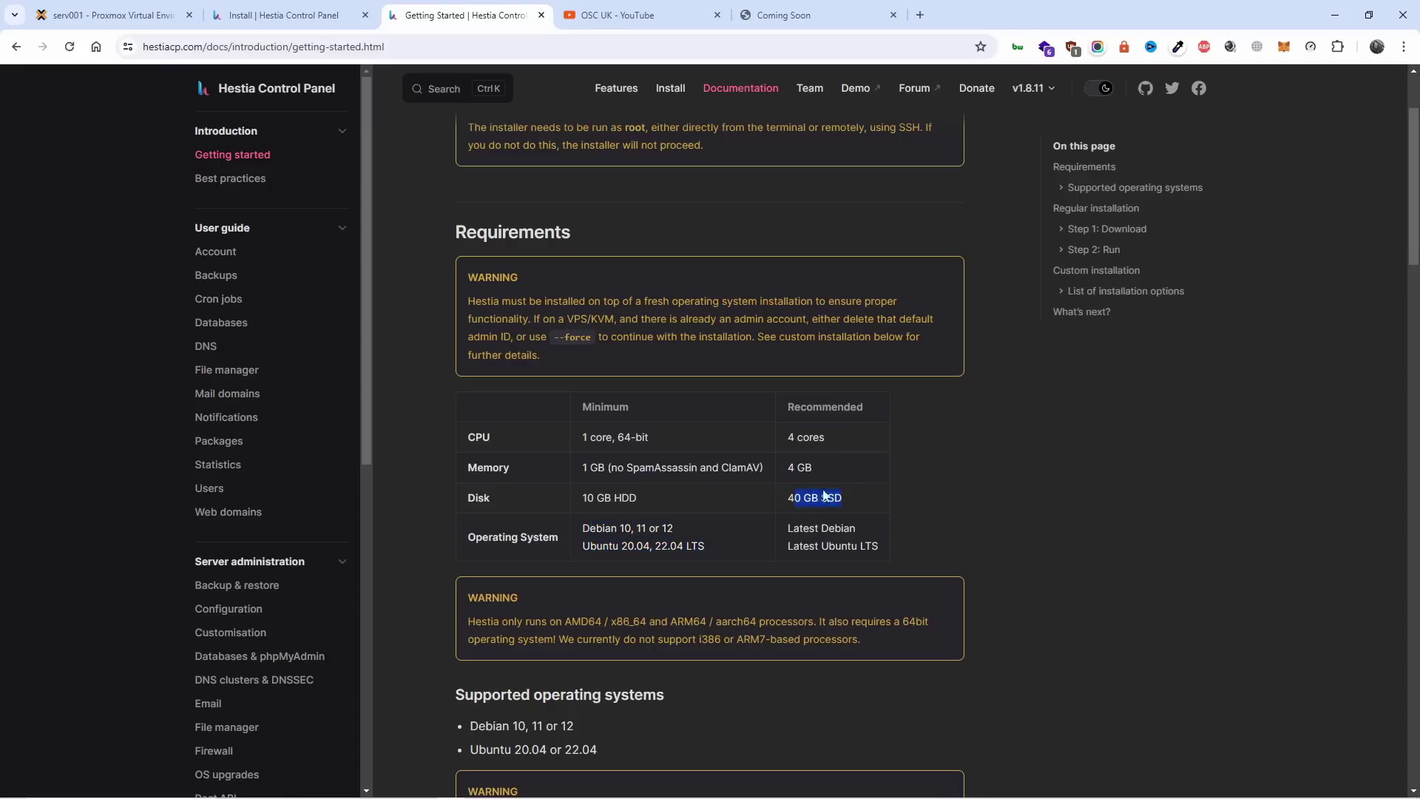
scroll(868, 531, down, 1)
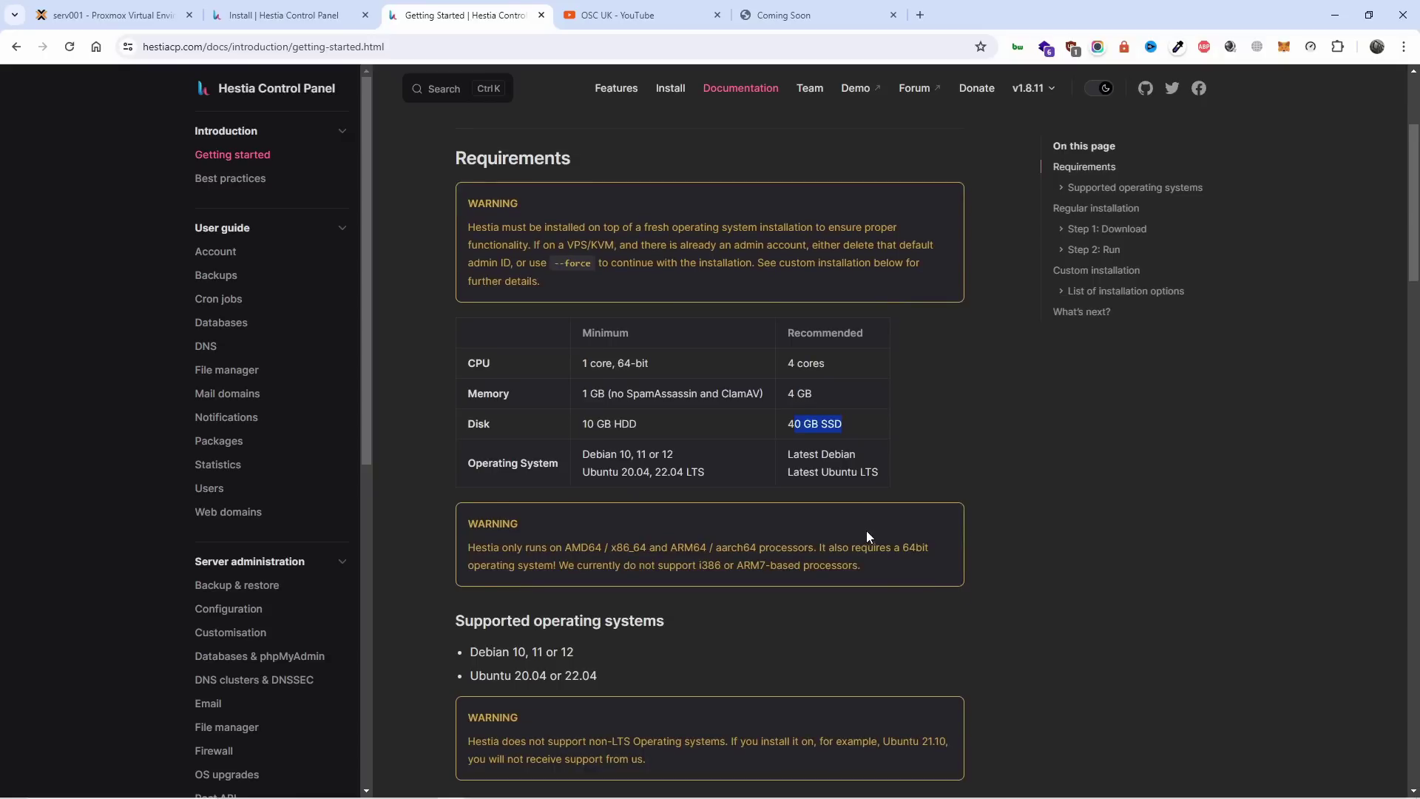
drag(859, 477, 880, 479)
scroll(789, 619, down, 20)
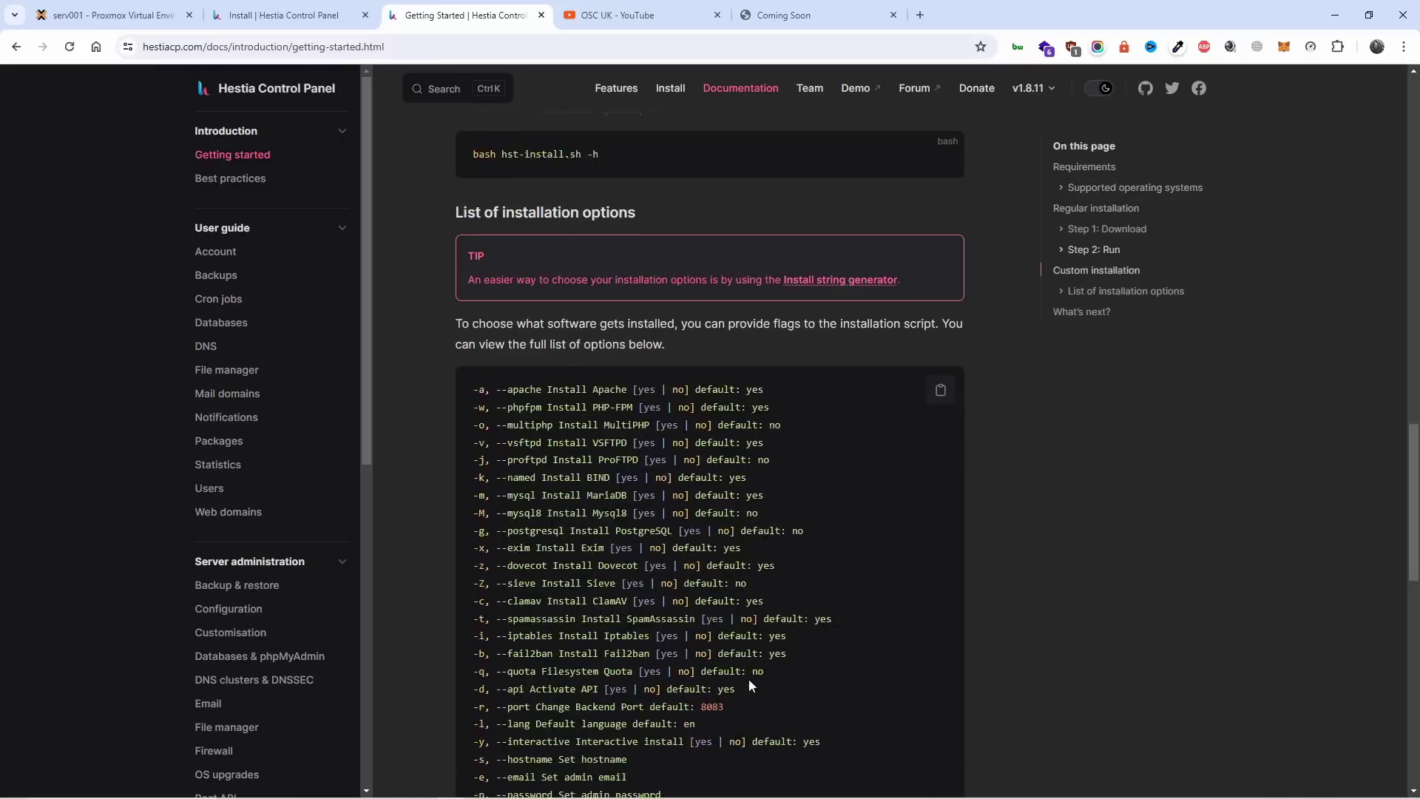
scroll(749, 678, down, 12)
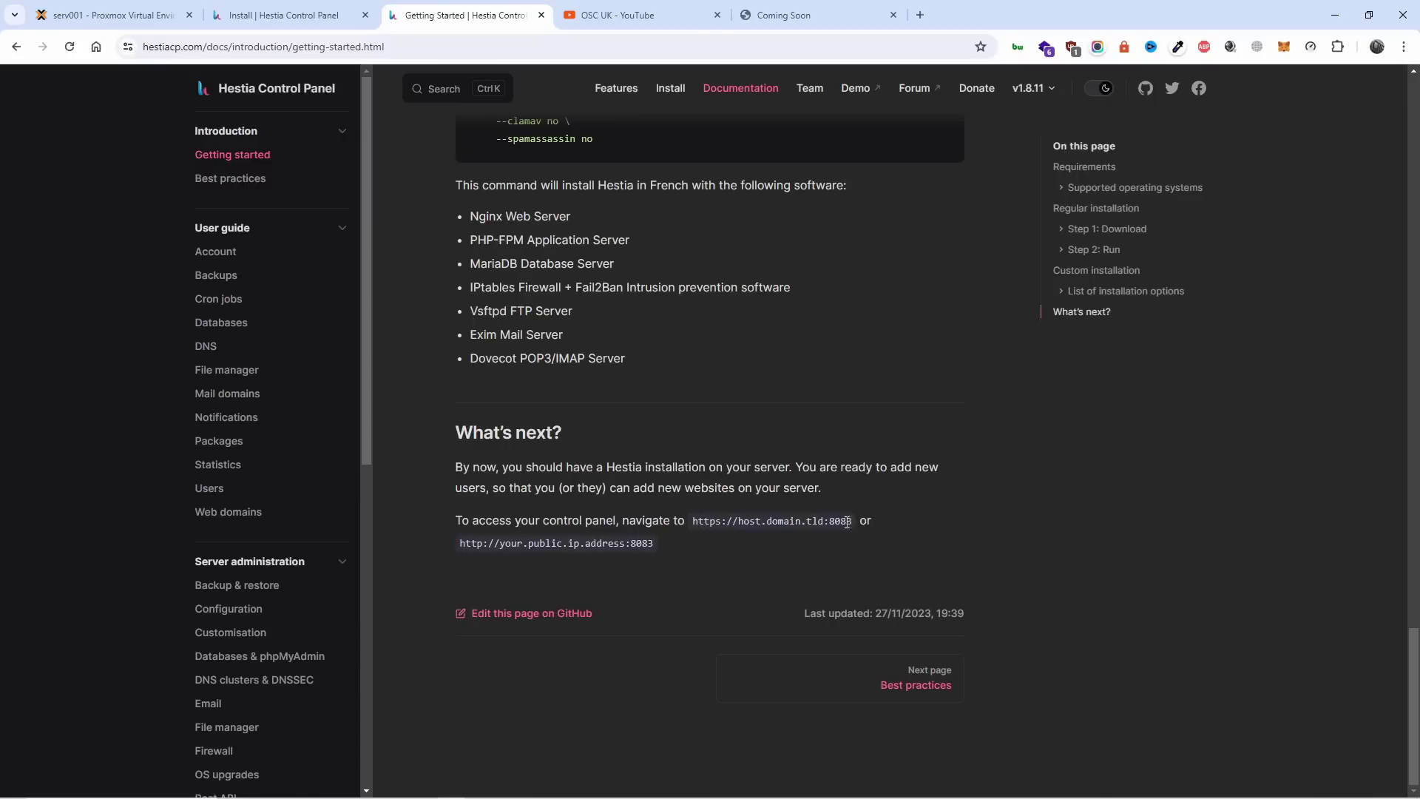
Append :8083 to the webpanel site address and load it.
click(788, 11)
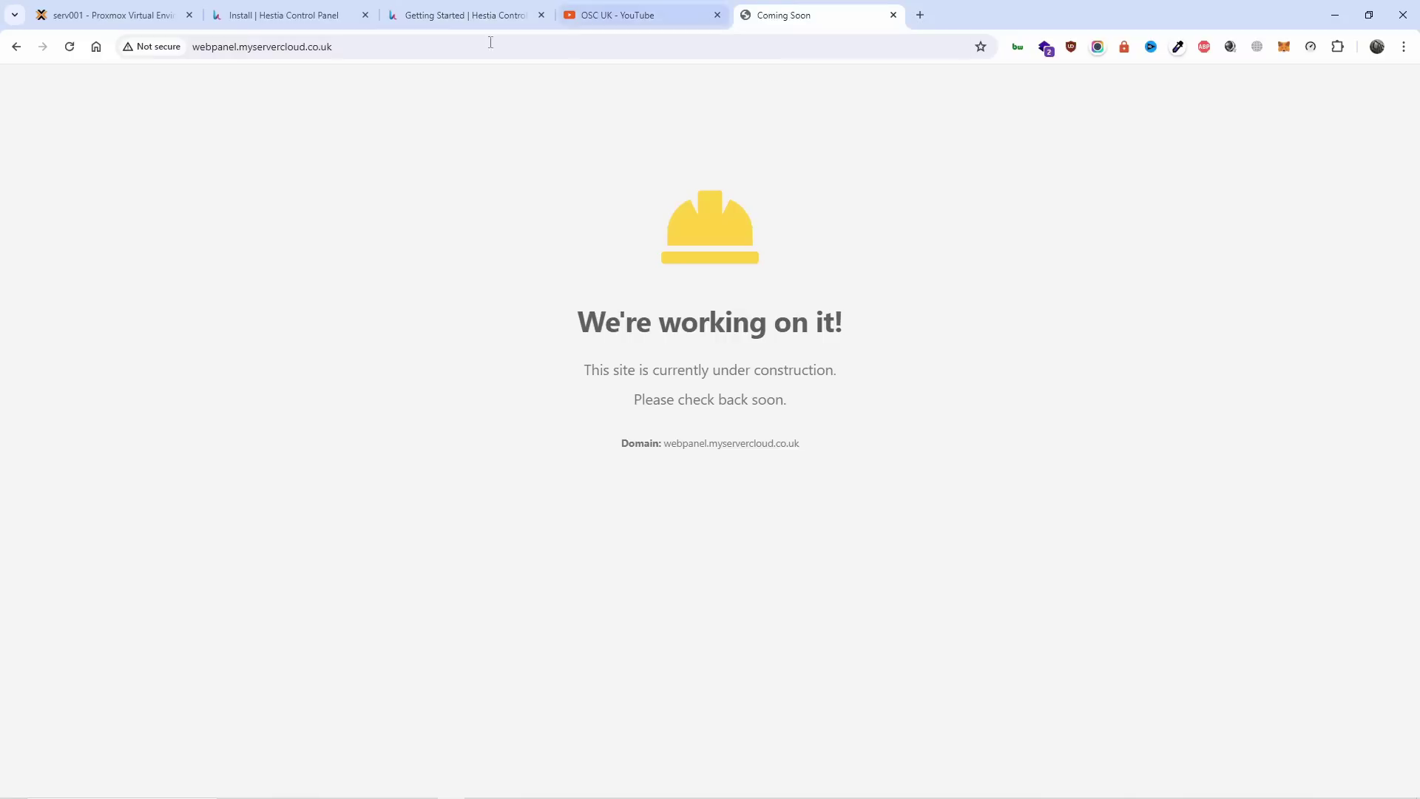
click(401, 50)
click(401, 50)
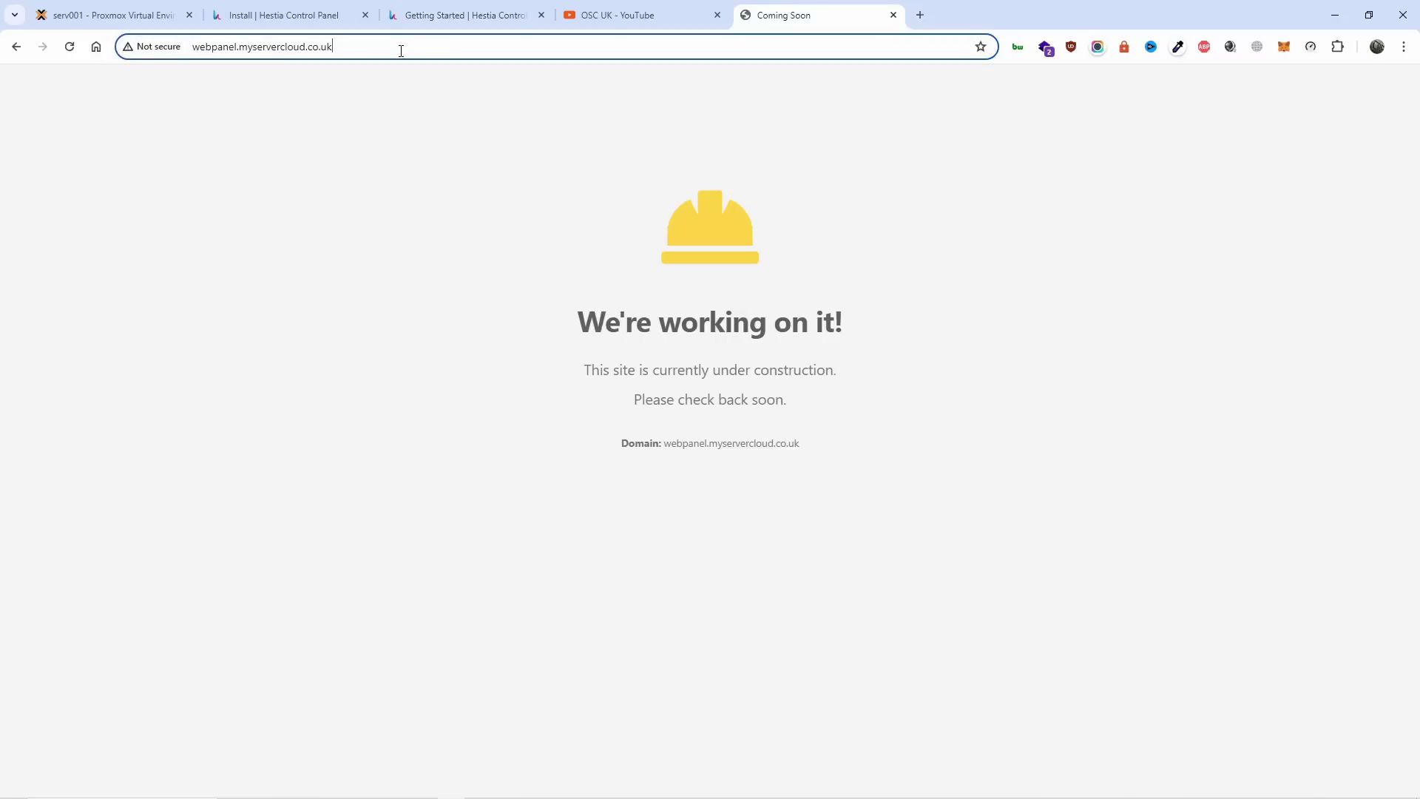
text(:)
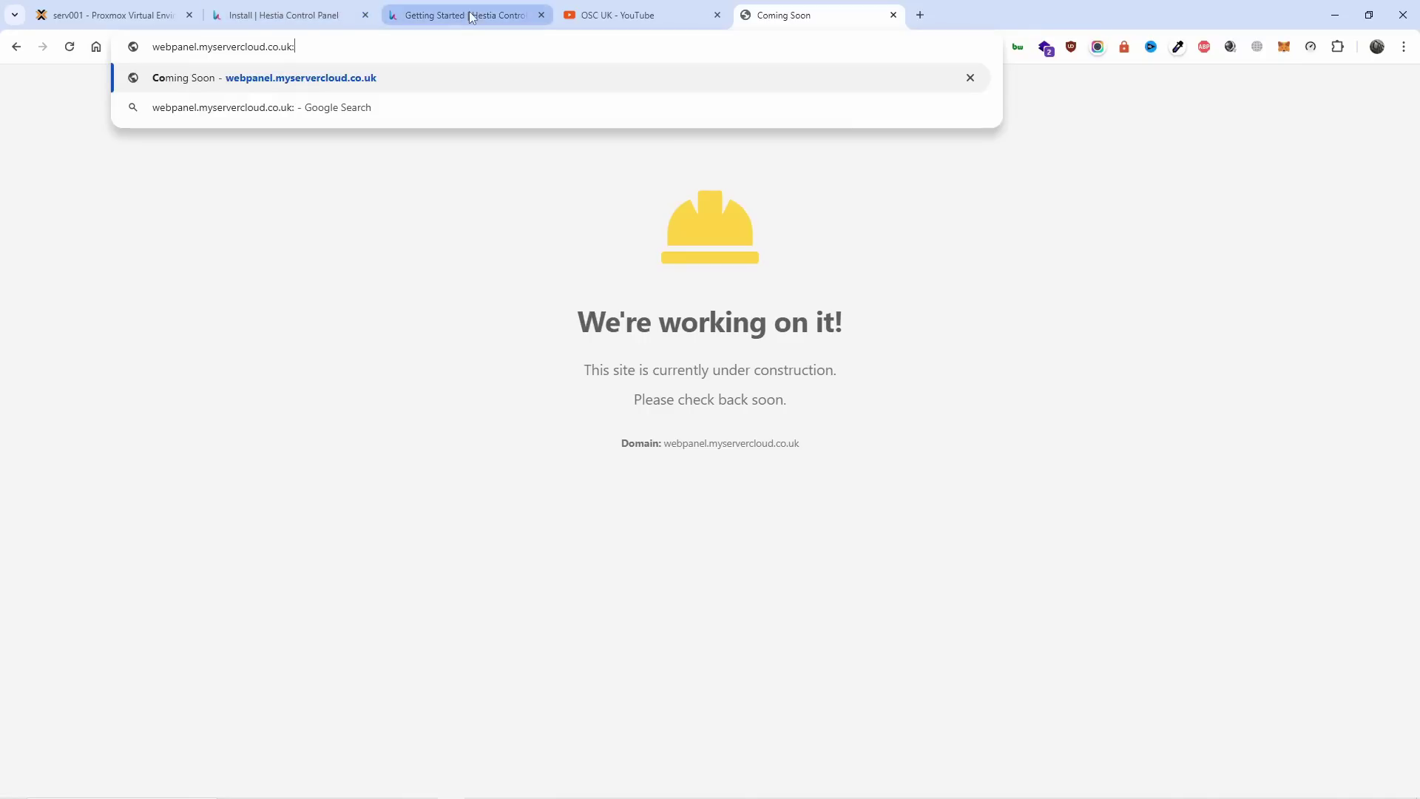
text(8083)
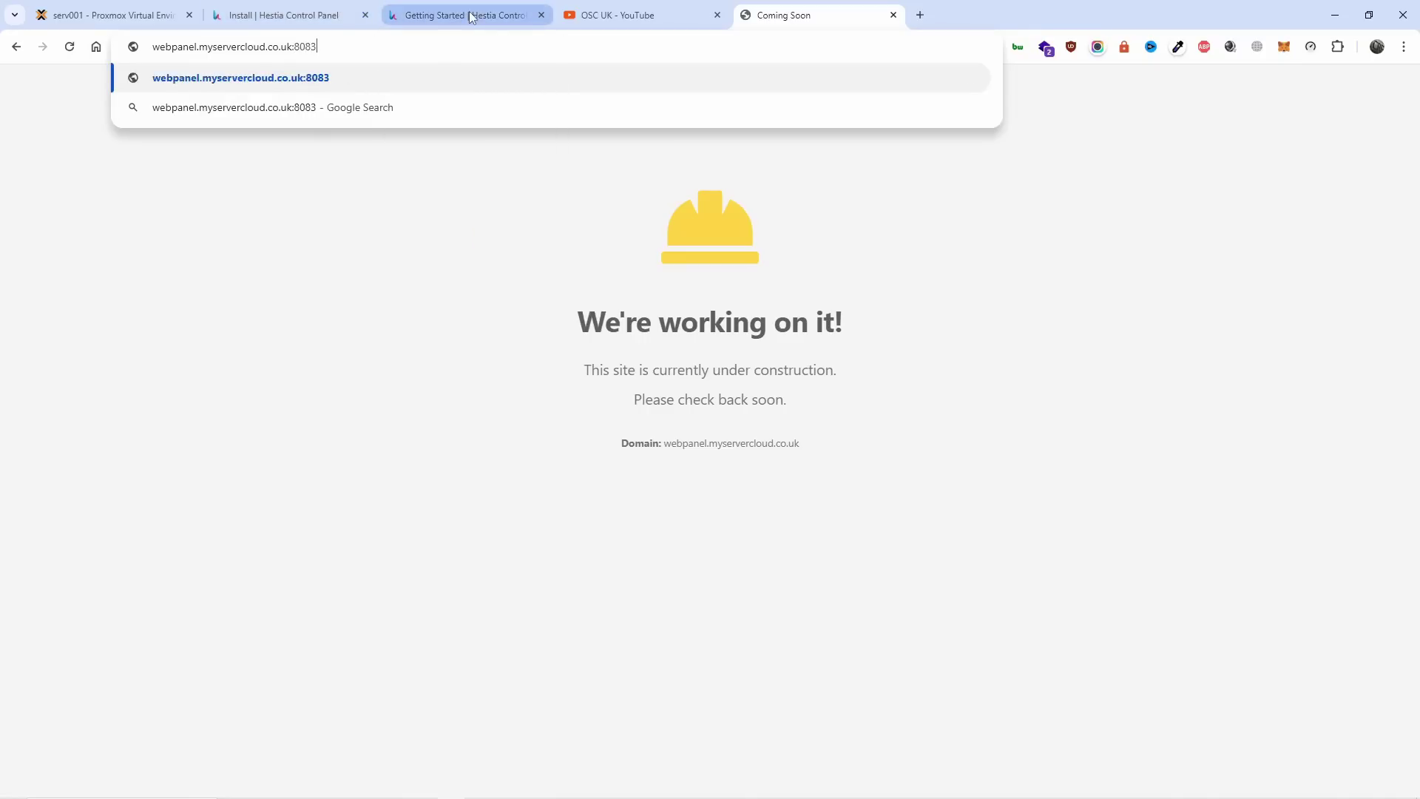
key(Return)
click(469, 12)
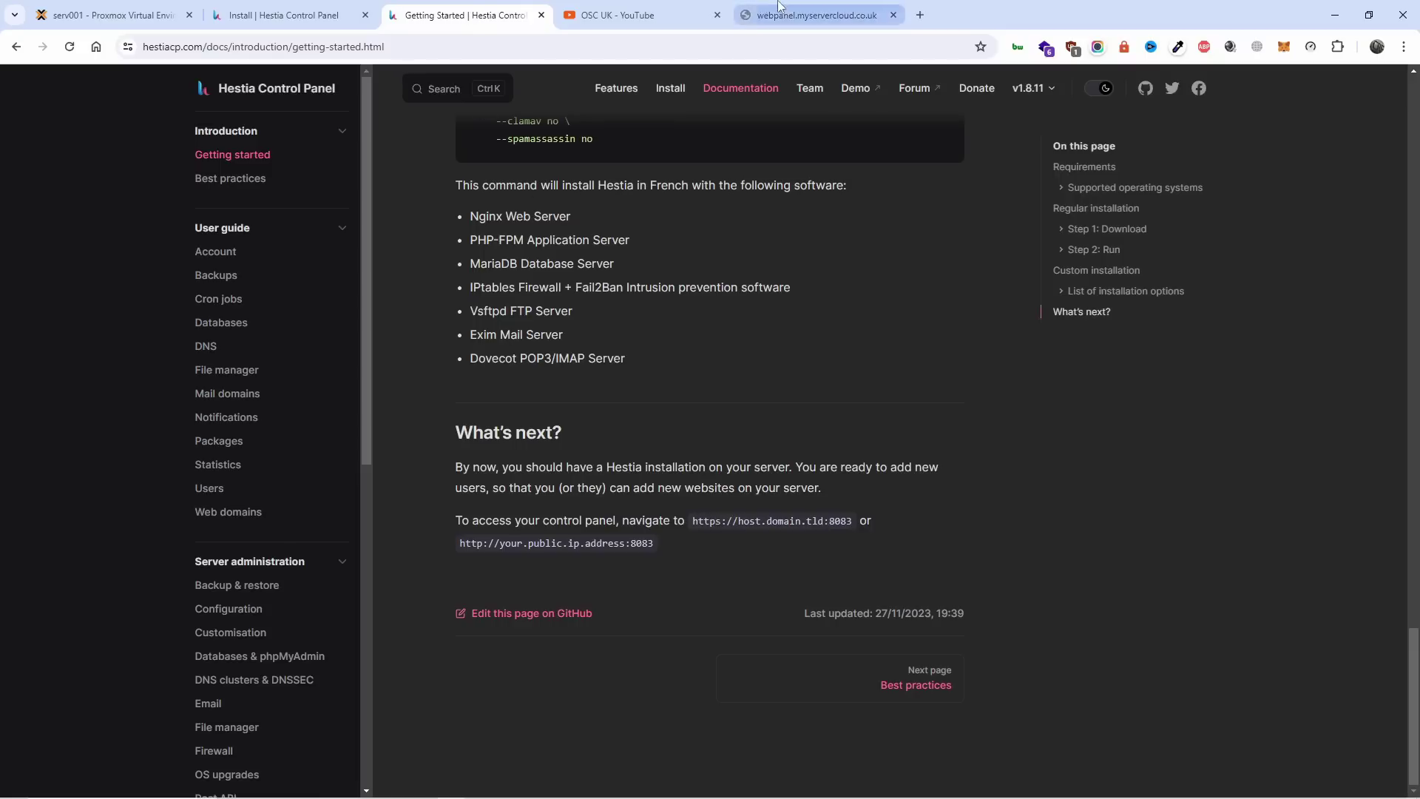
click(737, 10)
click(340, 52)
key(Return)
click(340, 52)
key(Home)
text(https://)
key(Return)
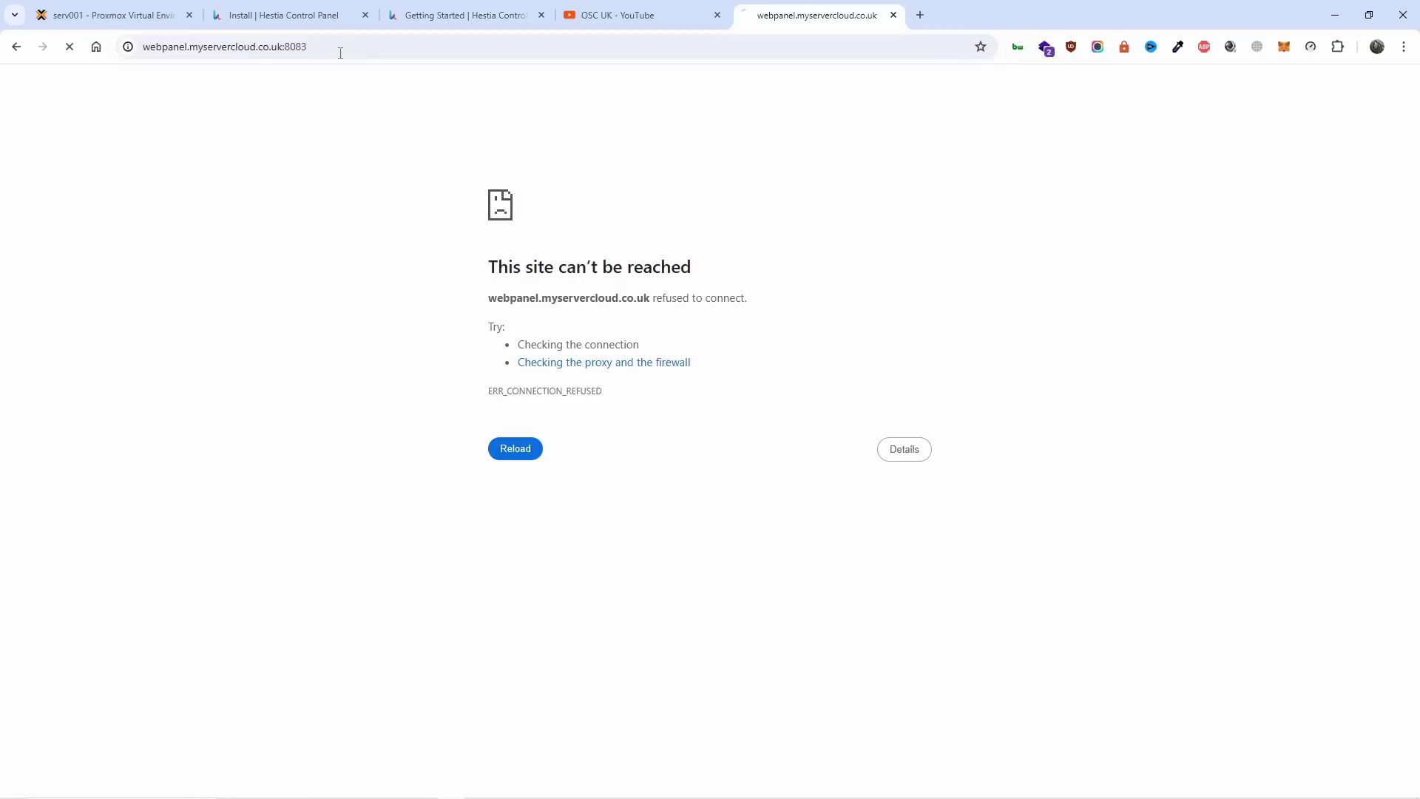
Check installer progress in the Proxmox console, then revisit the refused port 8083 page.
click(285, 11)
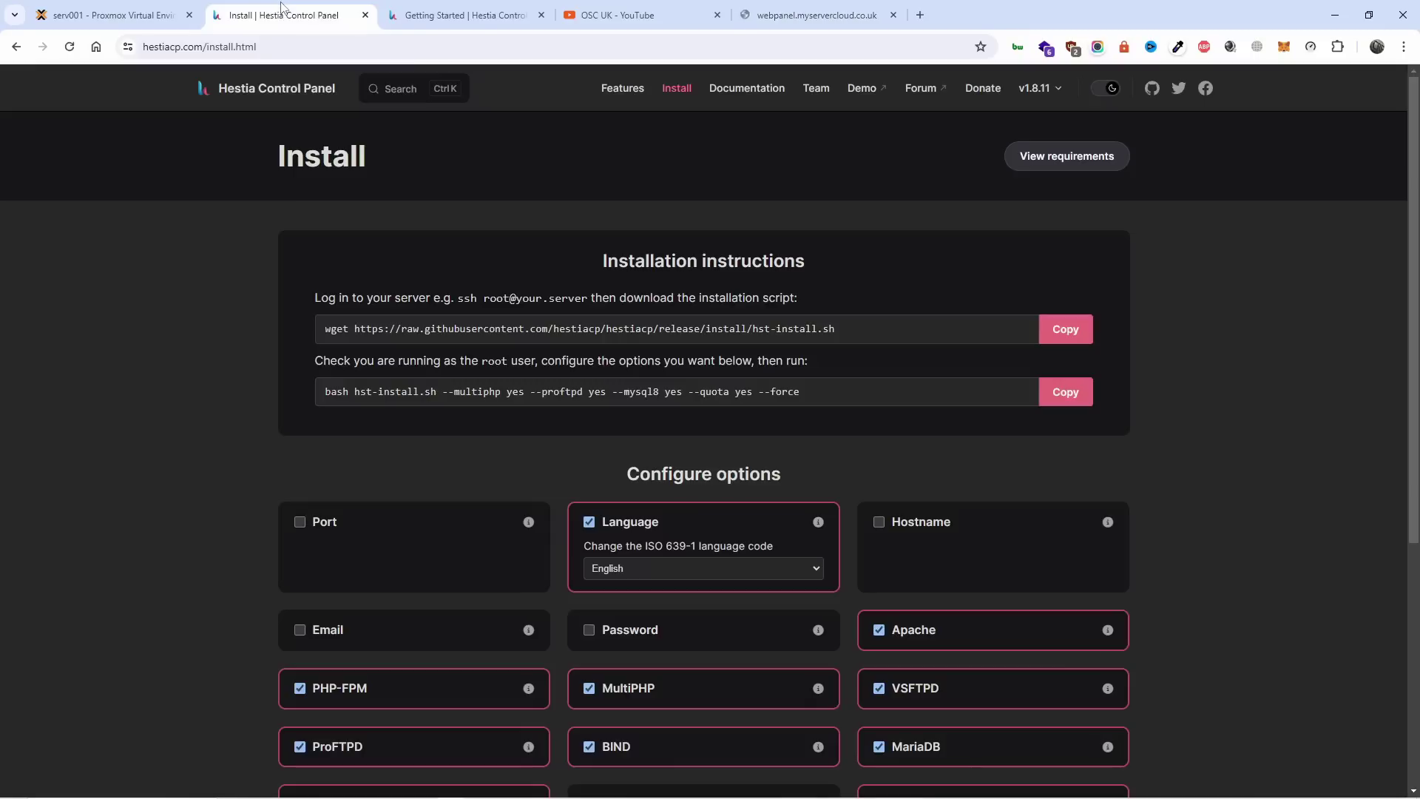
click(200, 9)
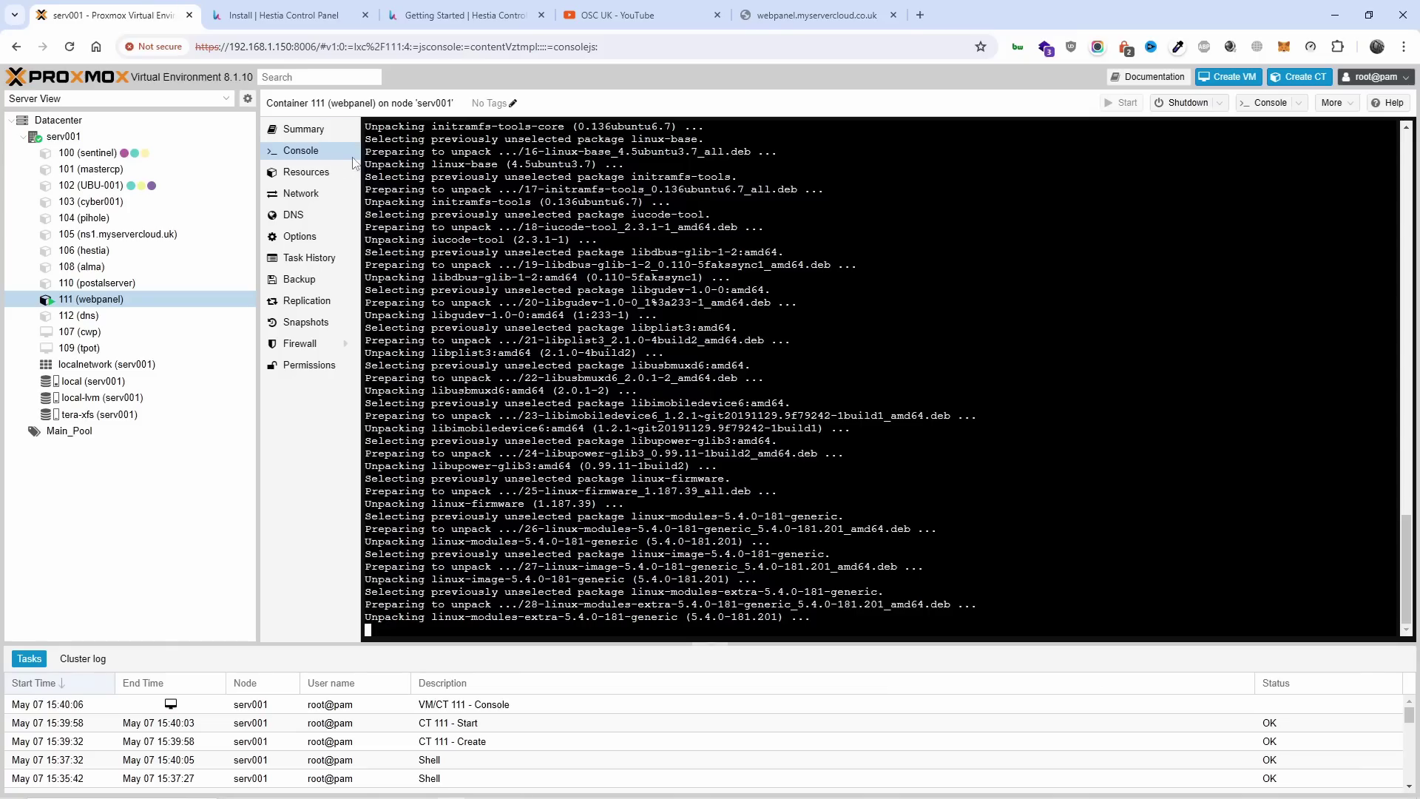
click(814, 14)
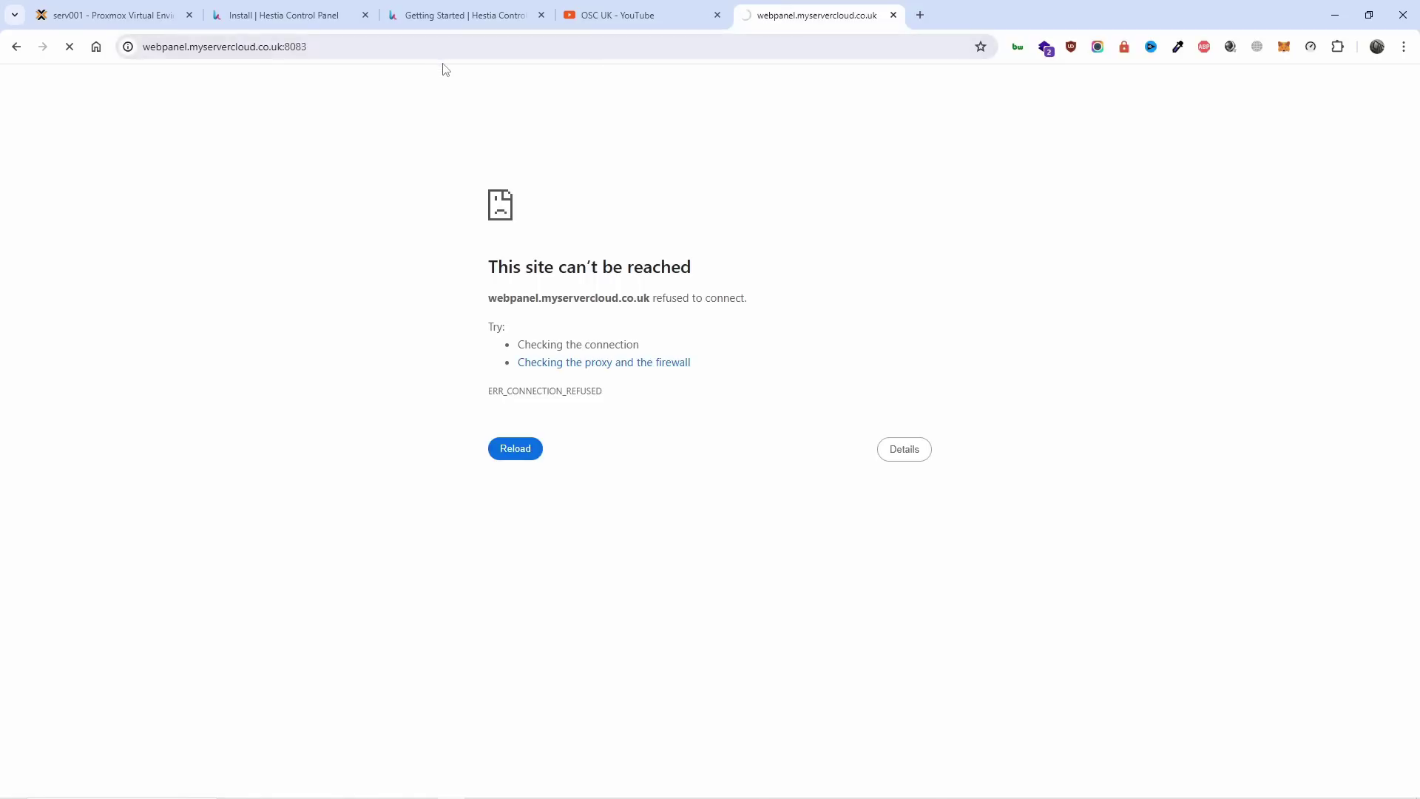
click(133, 13)
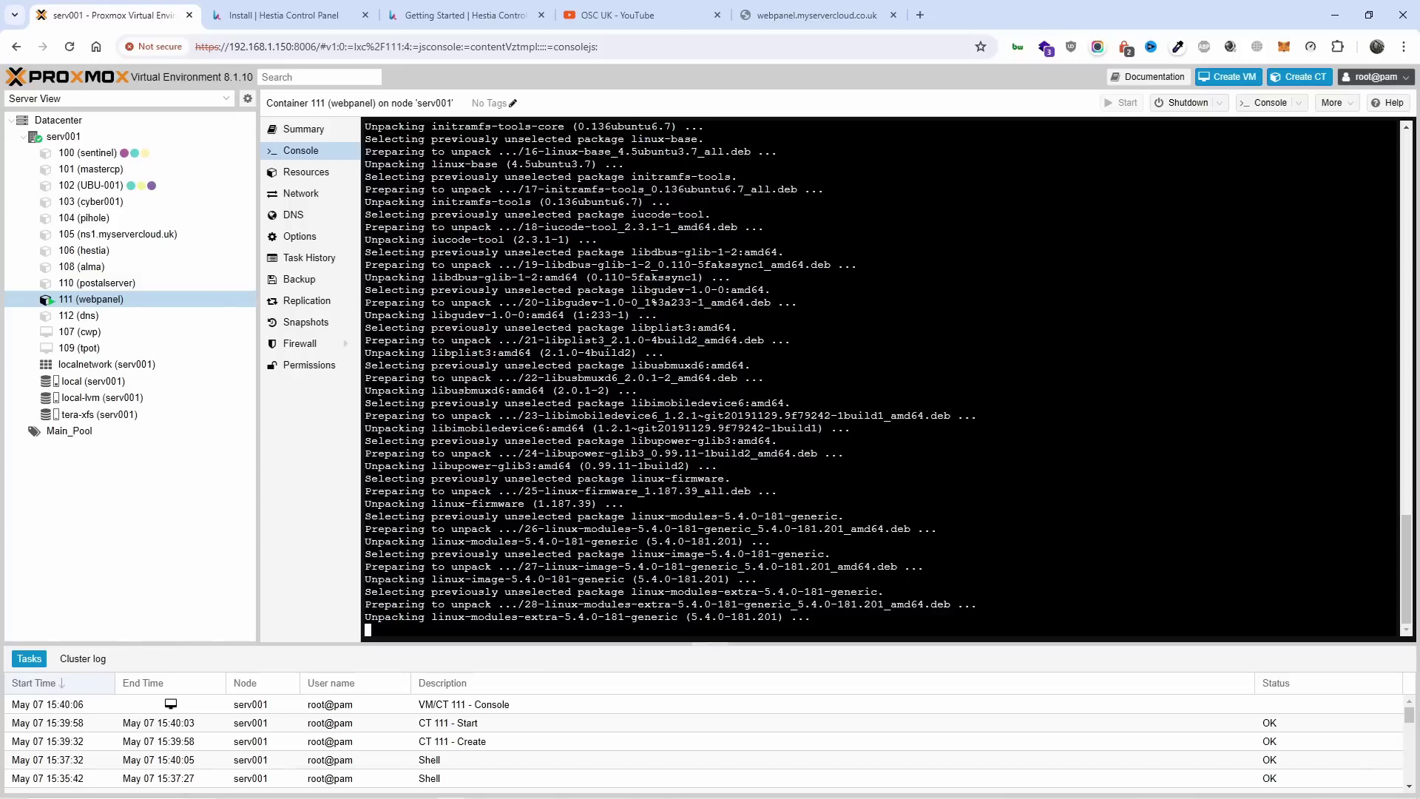
click(795, 13)
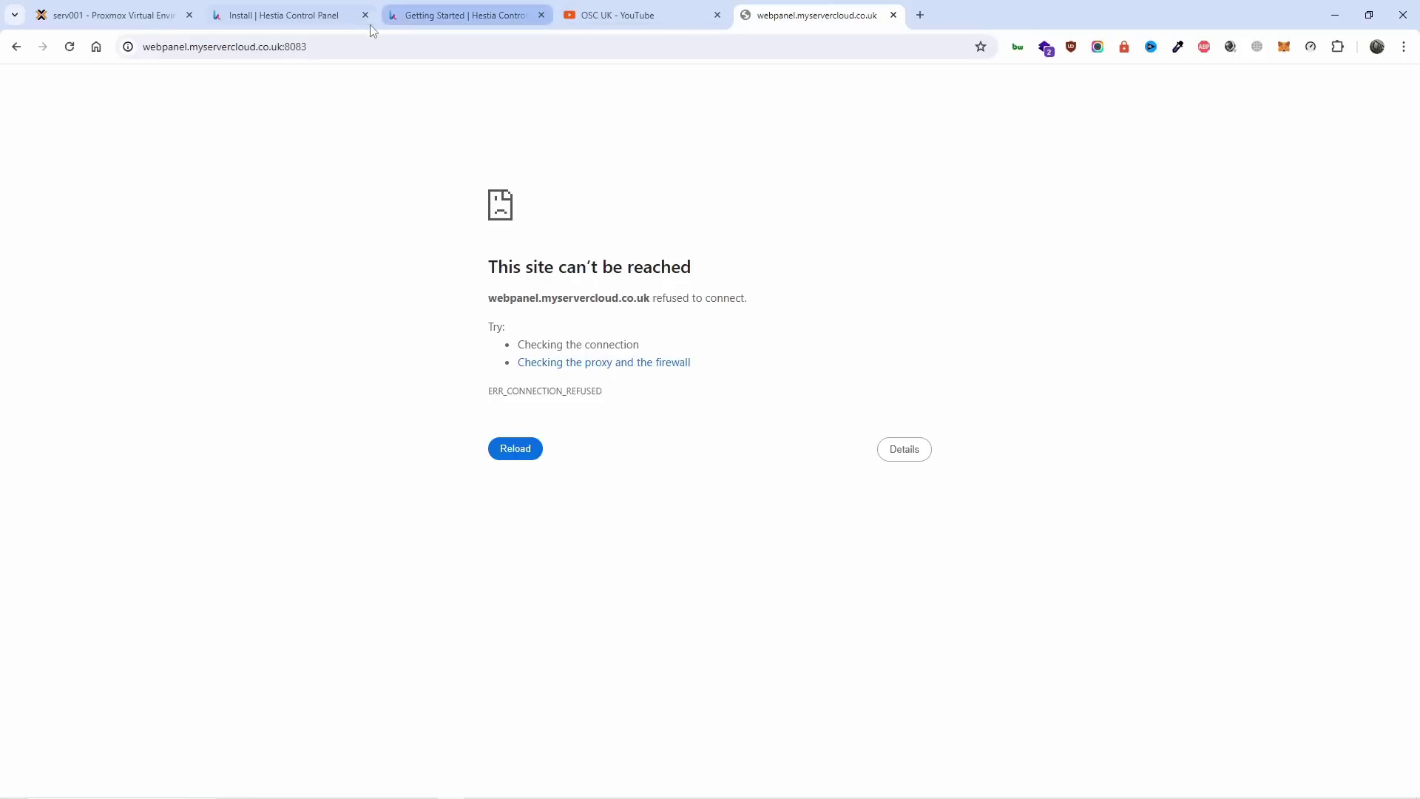
Open webpanel.myservercloud.co.uk over https, proceeding past the untrusted certificate warning.
click(162, 52)
click(152, 50)
drag(177, 47, 915, 5)
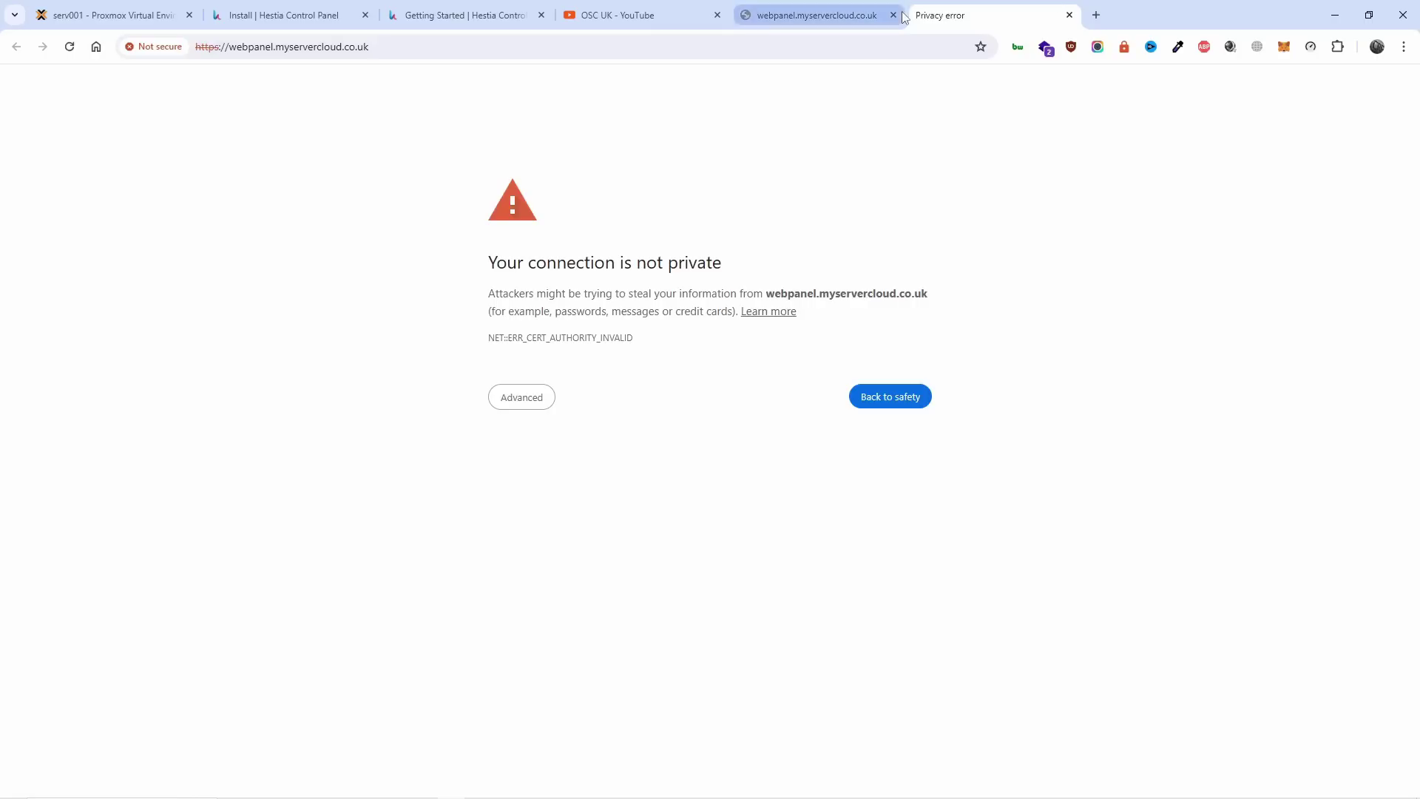
click(521, 404)
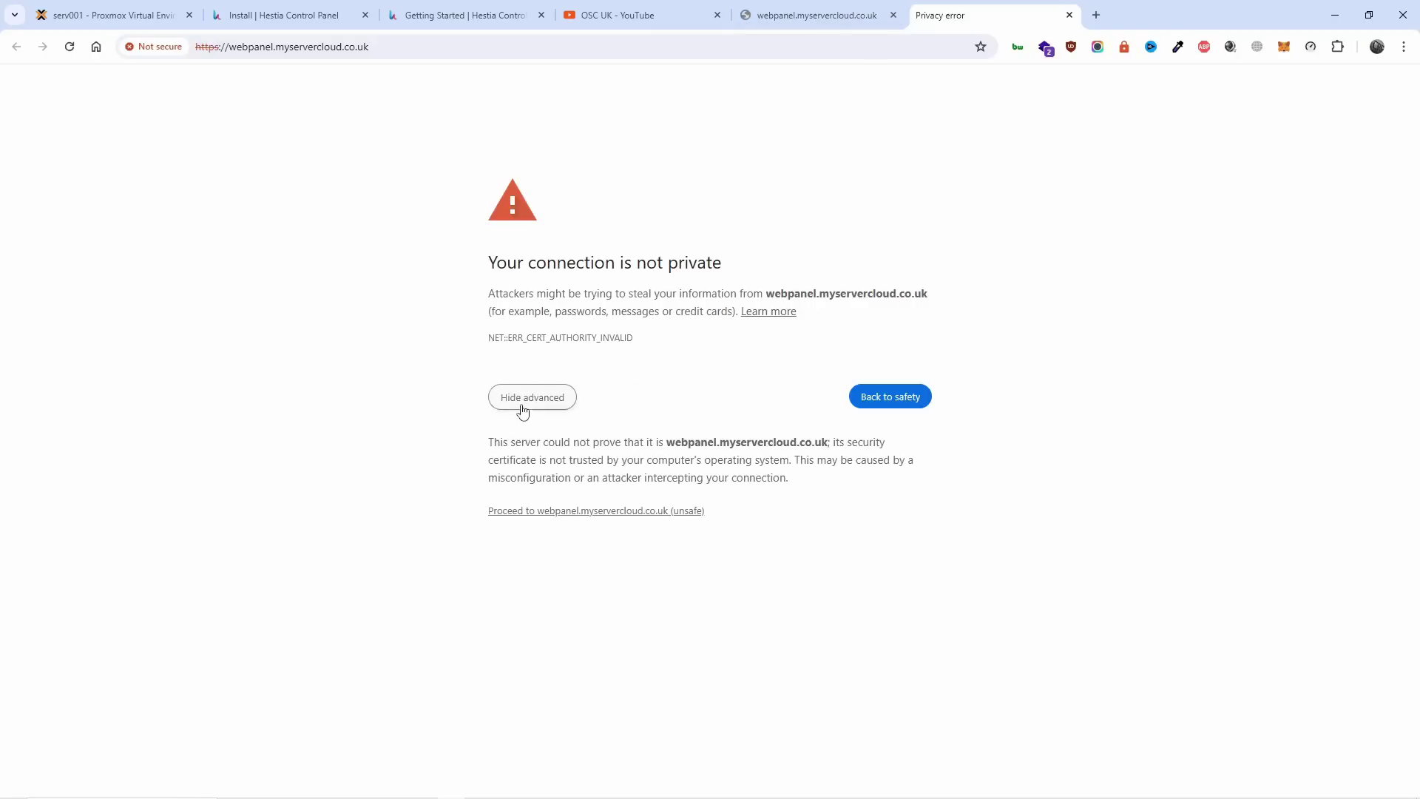
click(527, 512)
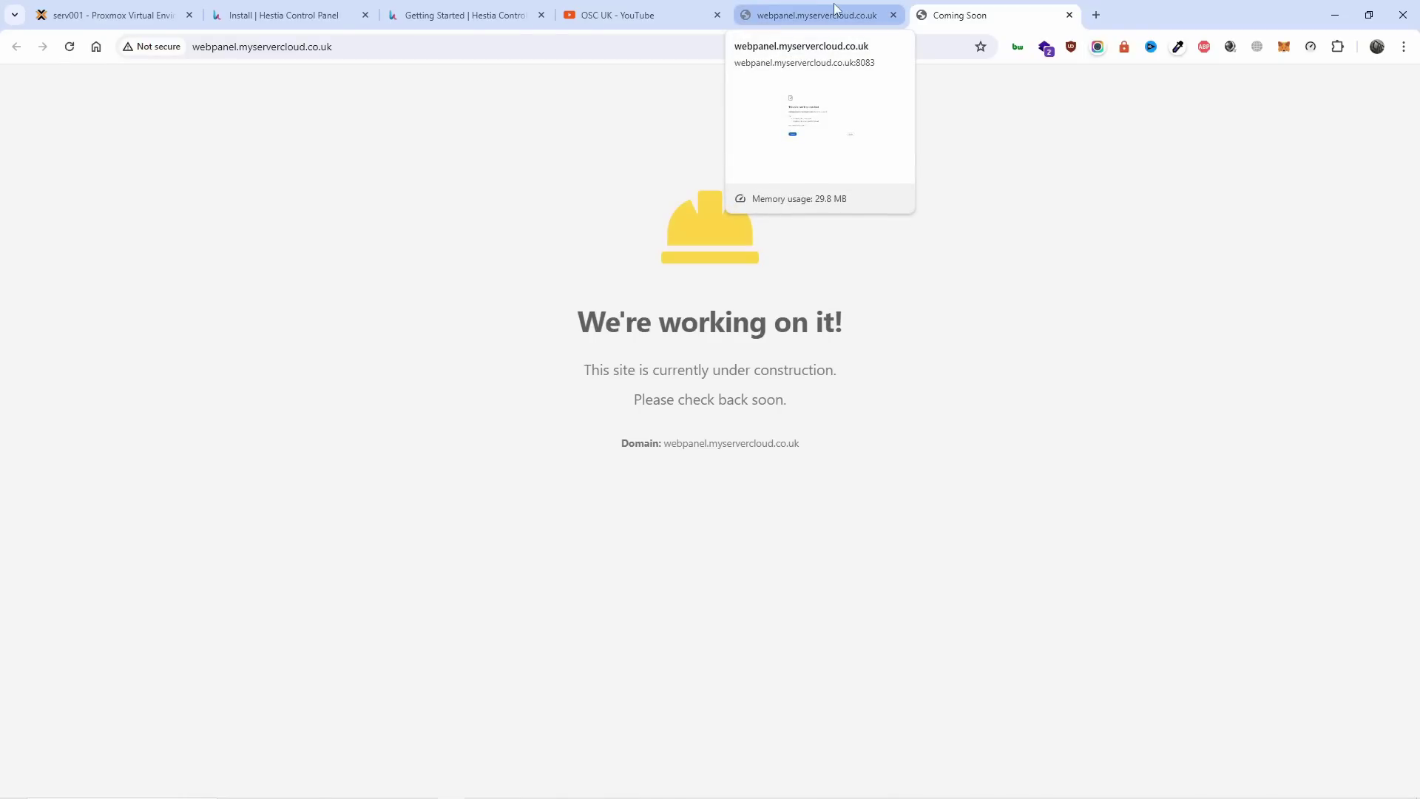
Inspect the port 8083 address tab, then return to the under-construction site tab.
click(835, 6)
click(612, 49)
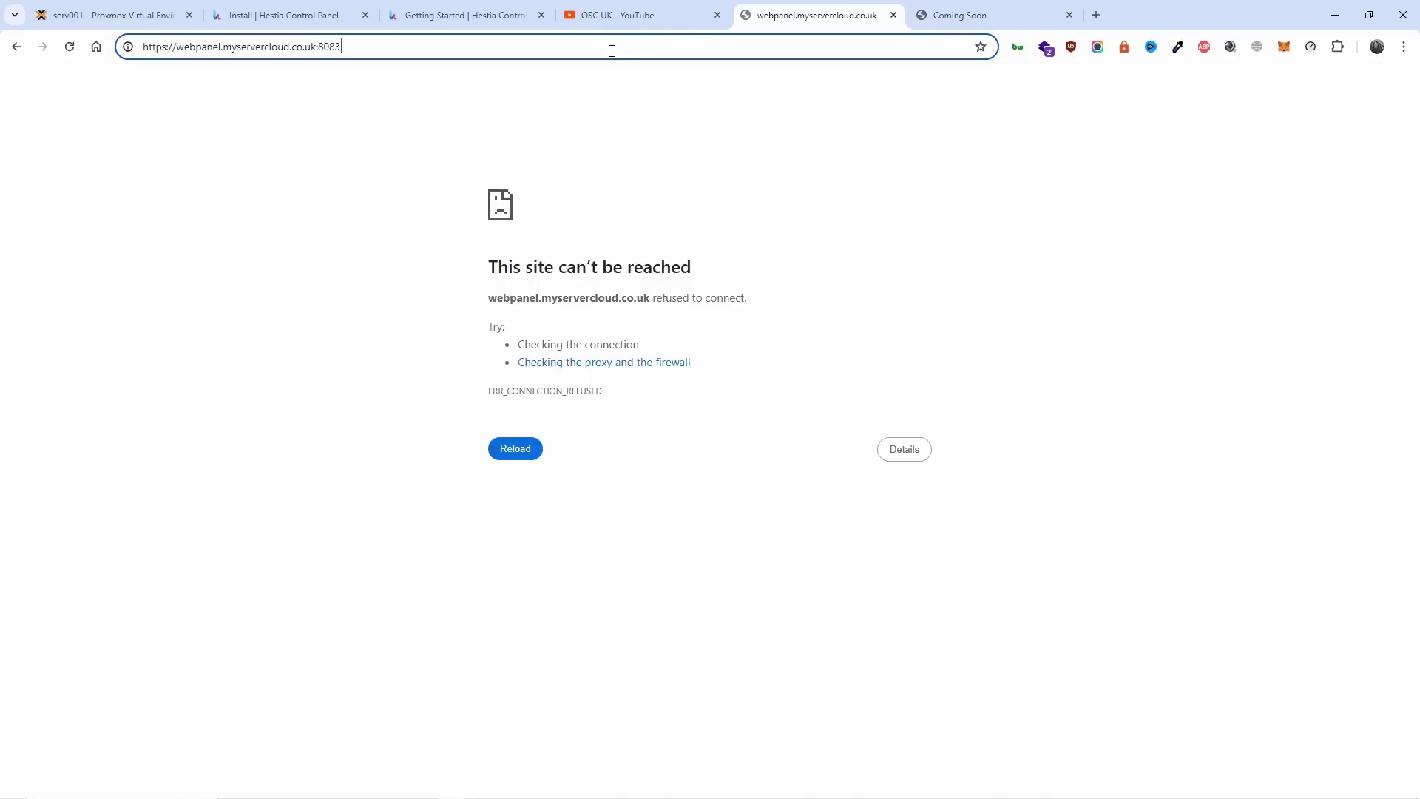
key(ctrl+Tab)
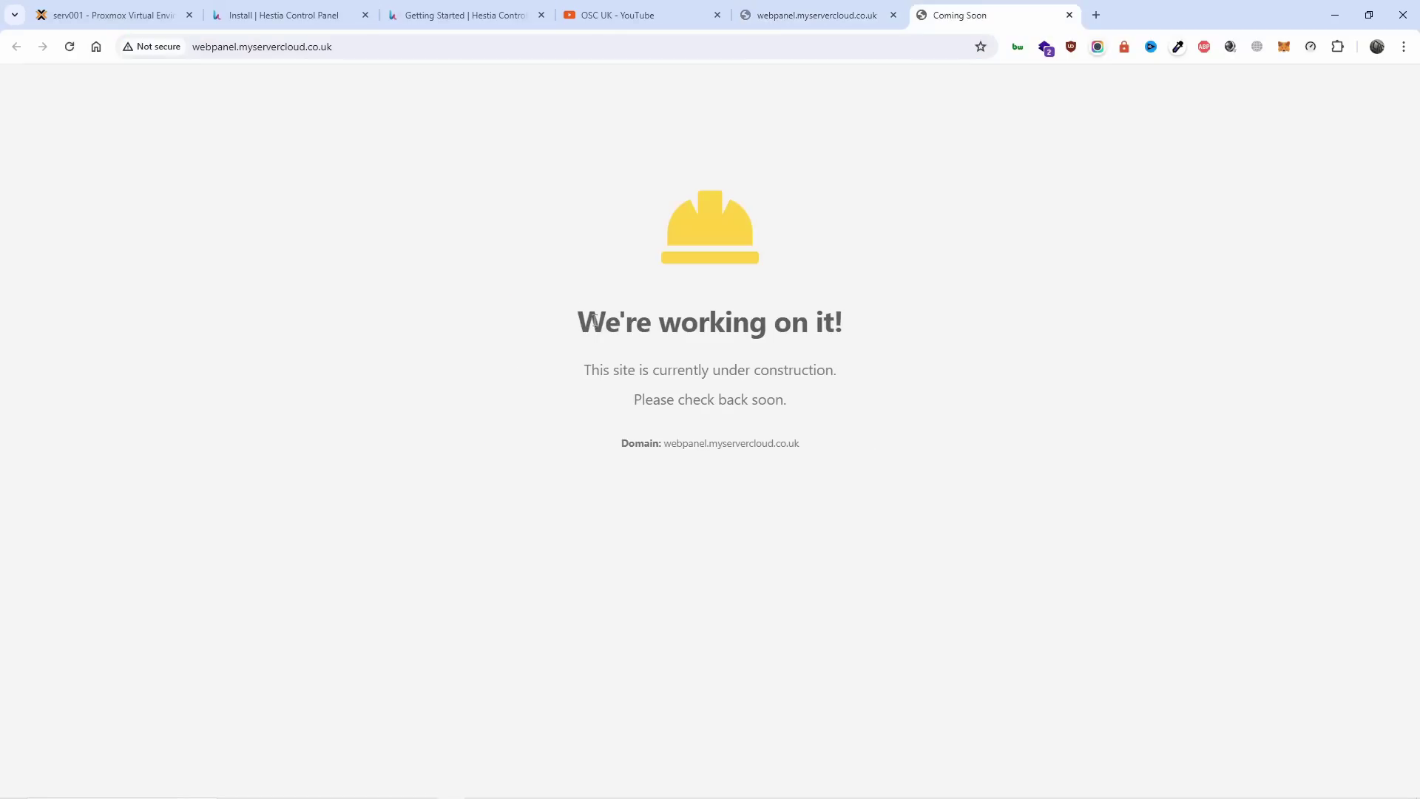
Copy the generated Hestia admin password from the install output, then continue past the finish prompt.
click(125, 14)
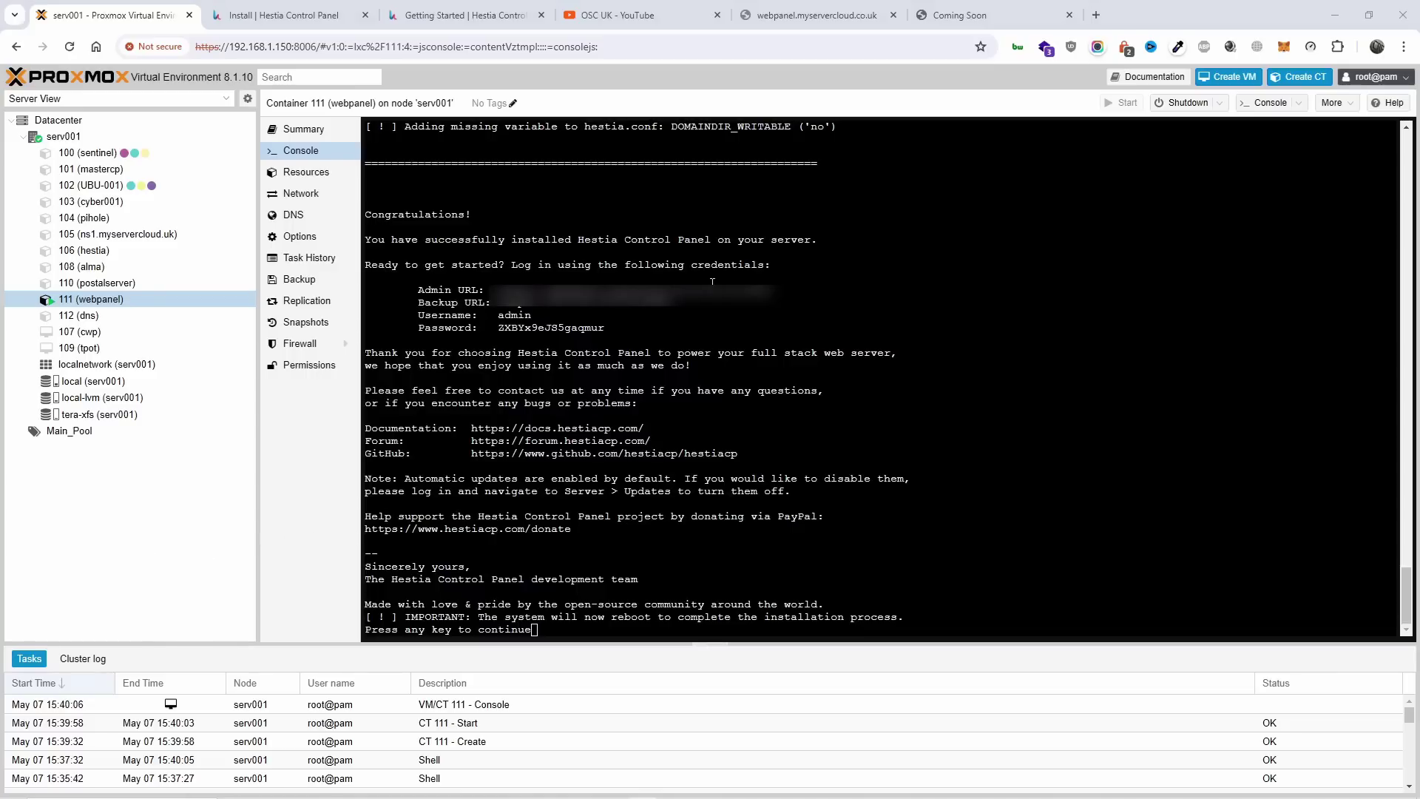
click(776, 283)
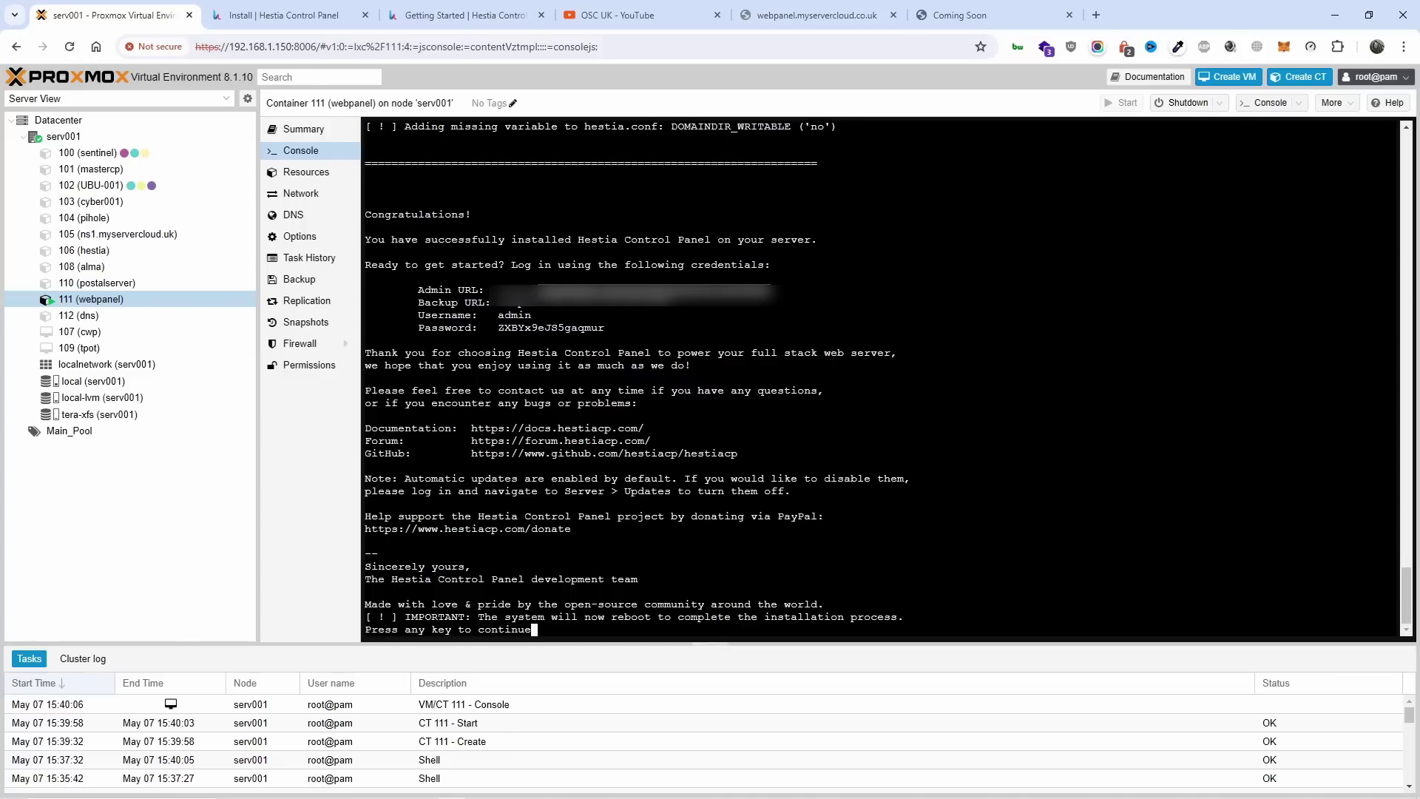
double_click(500, 317)
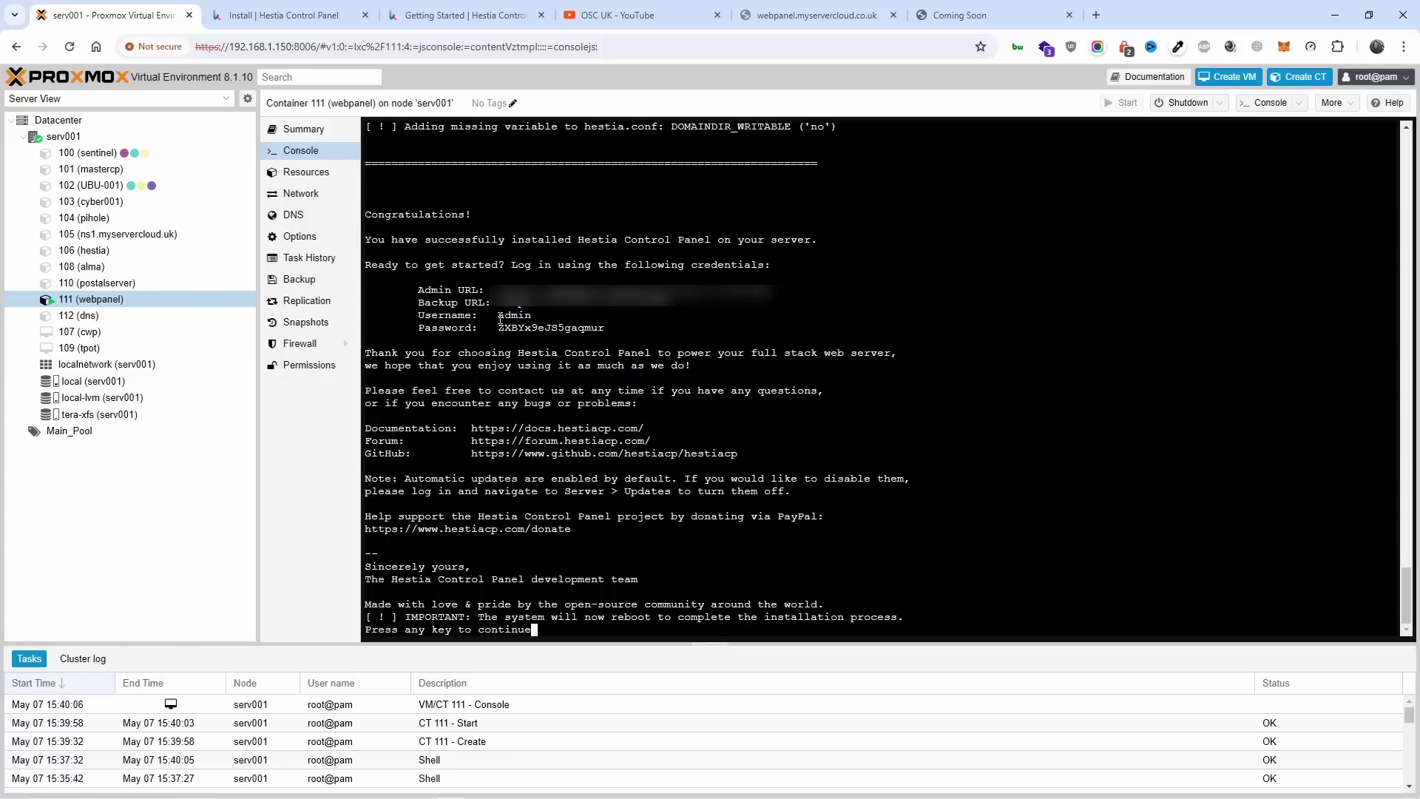
drag(497, 331, 603, 332)
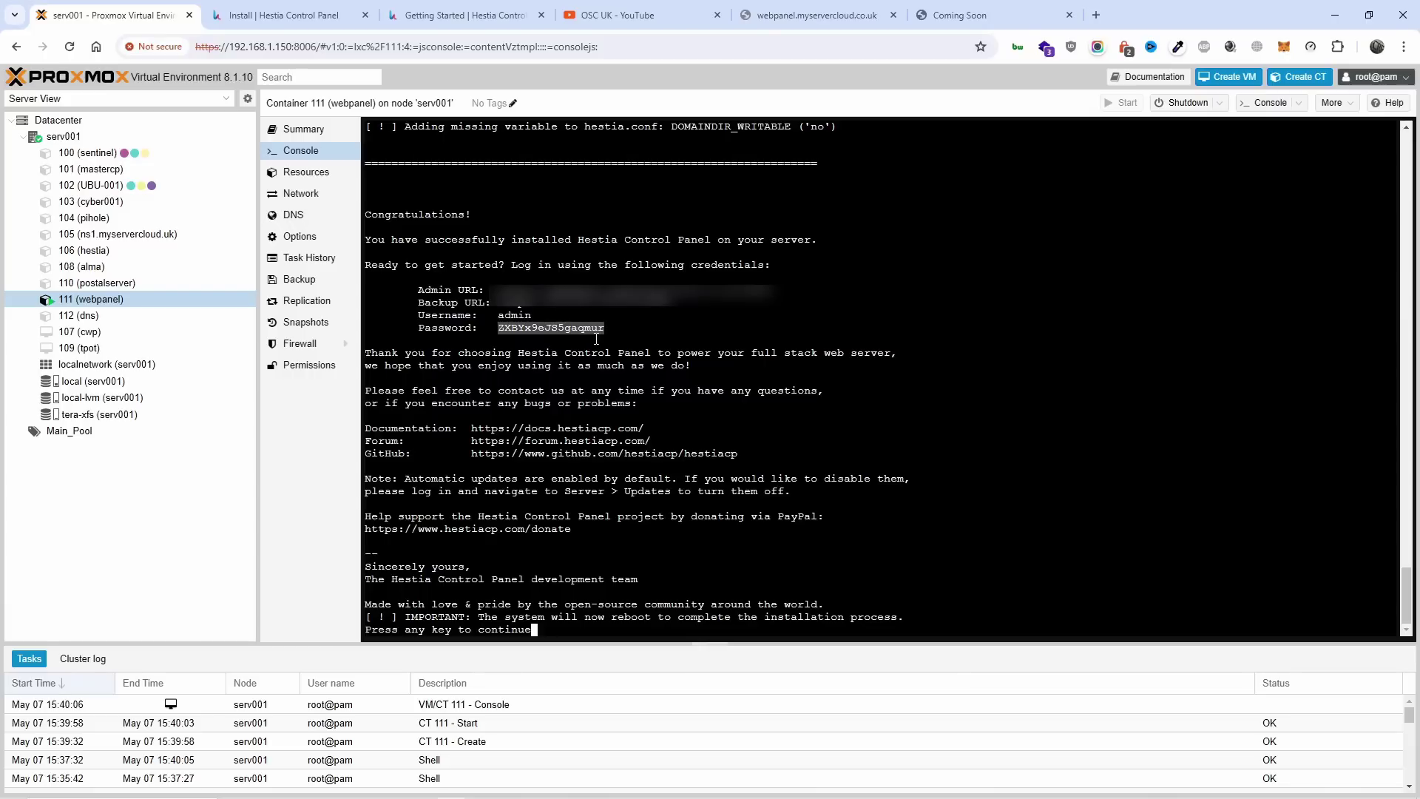
right_click(584, 330)
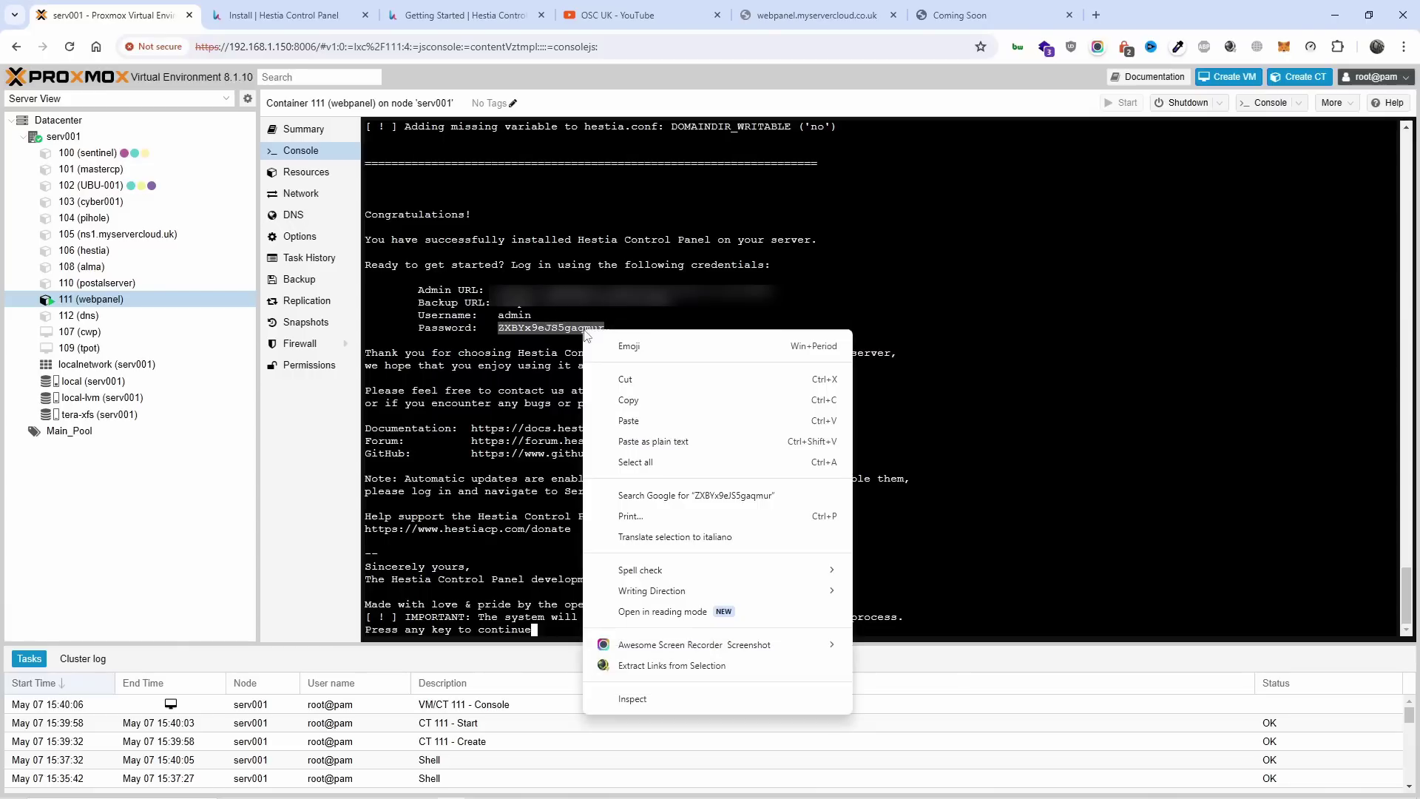
click(645, 401)
click(641, 557)
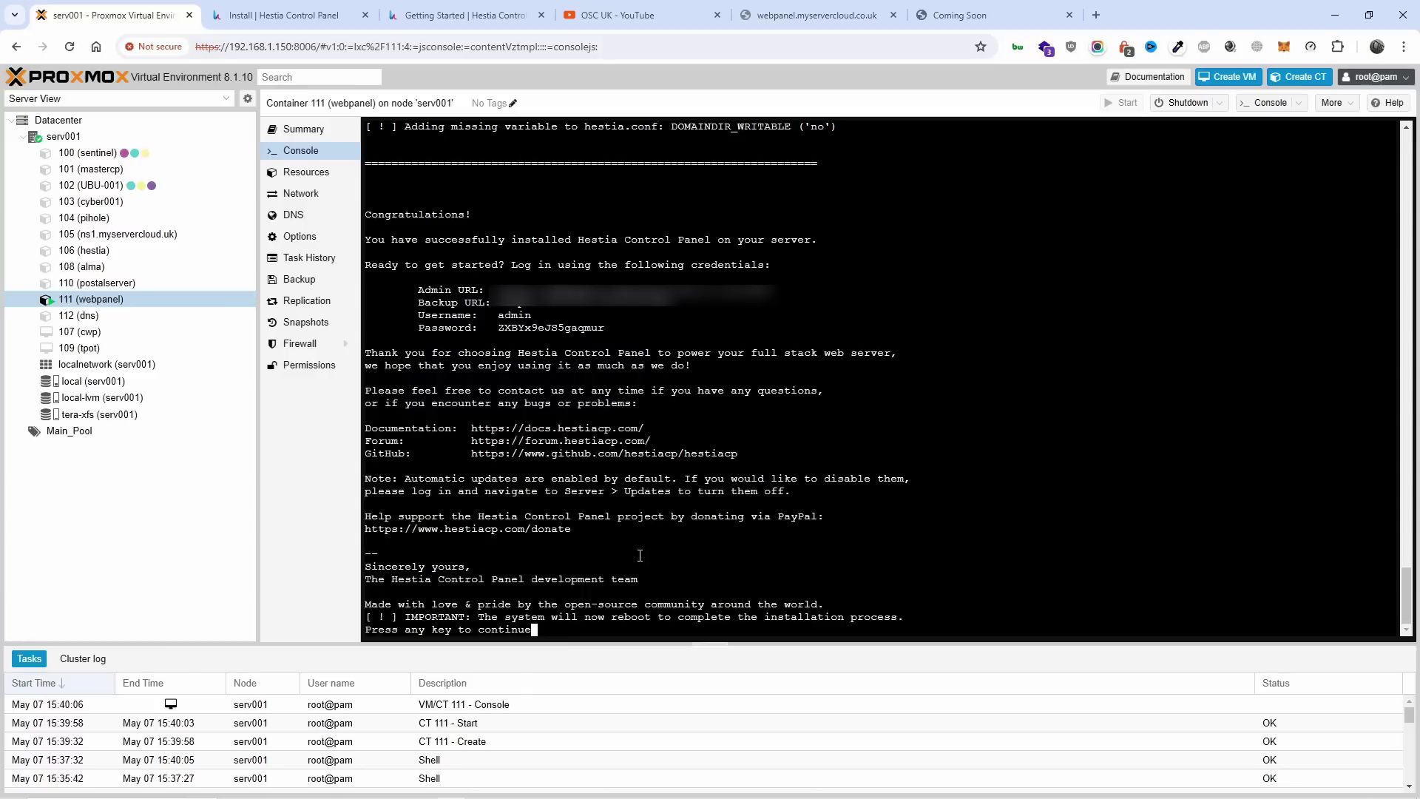
key(Return)
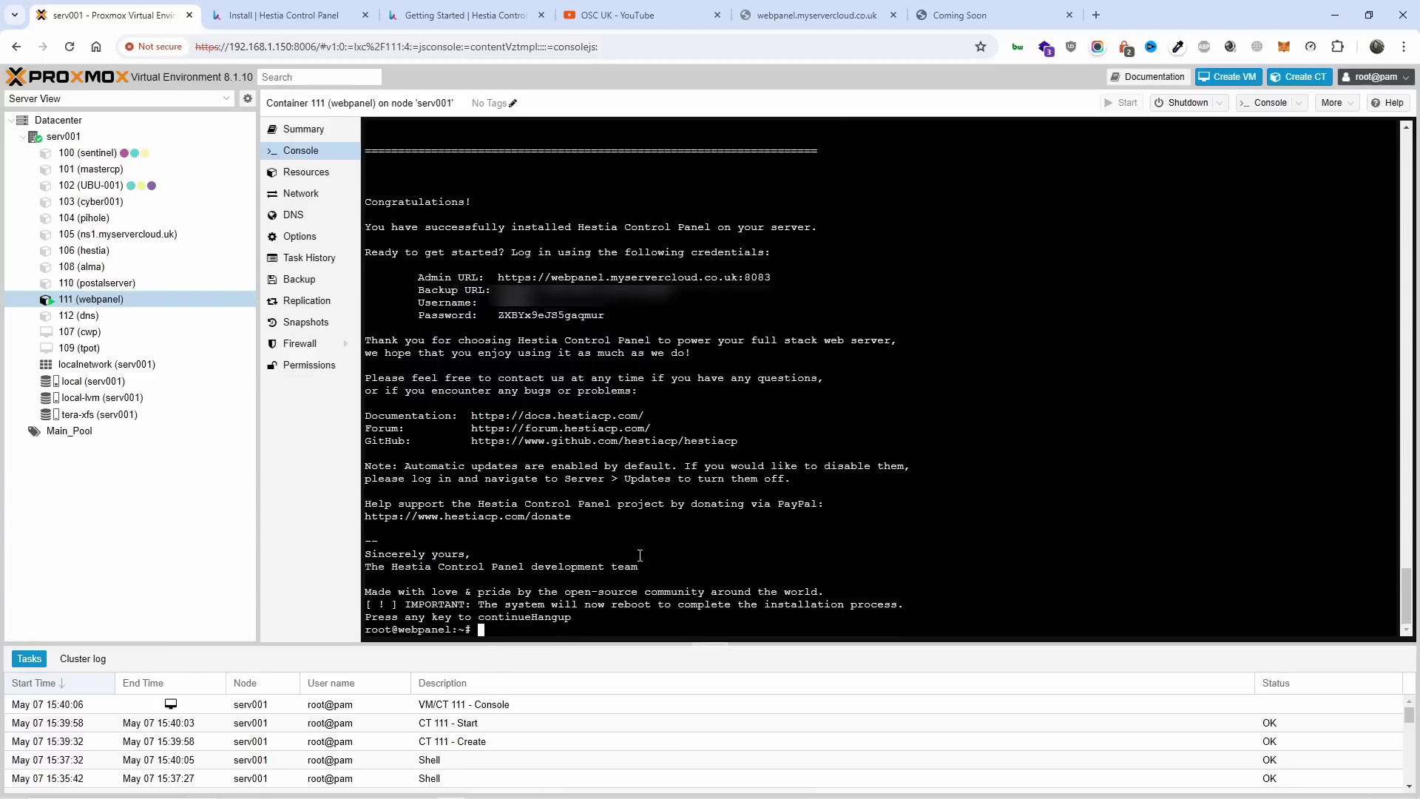
Reload the webpanel admin page, open a new tab and close the failing webpanel tab.
click(651, 7)
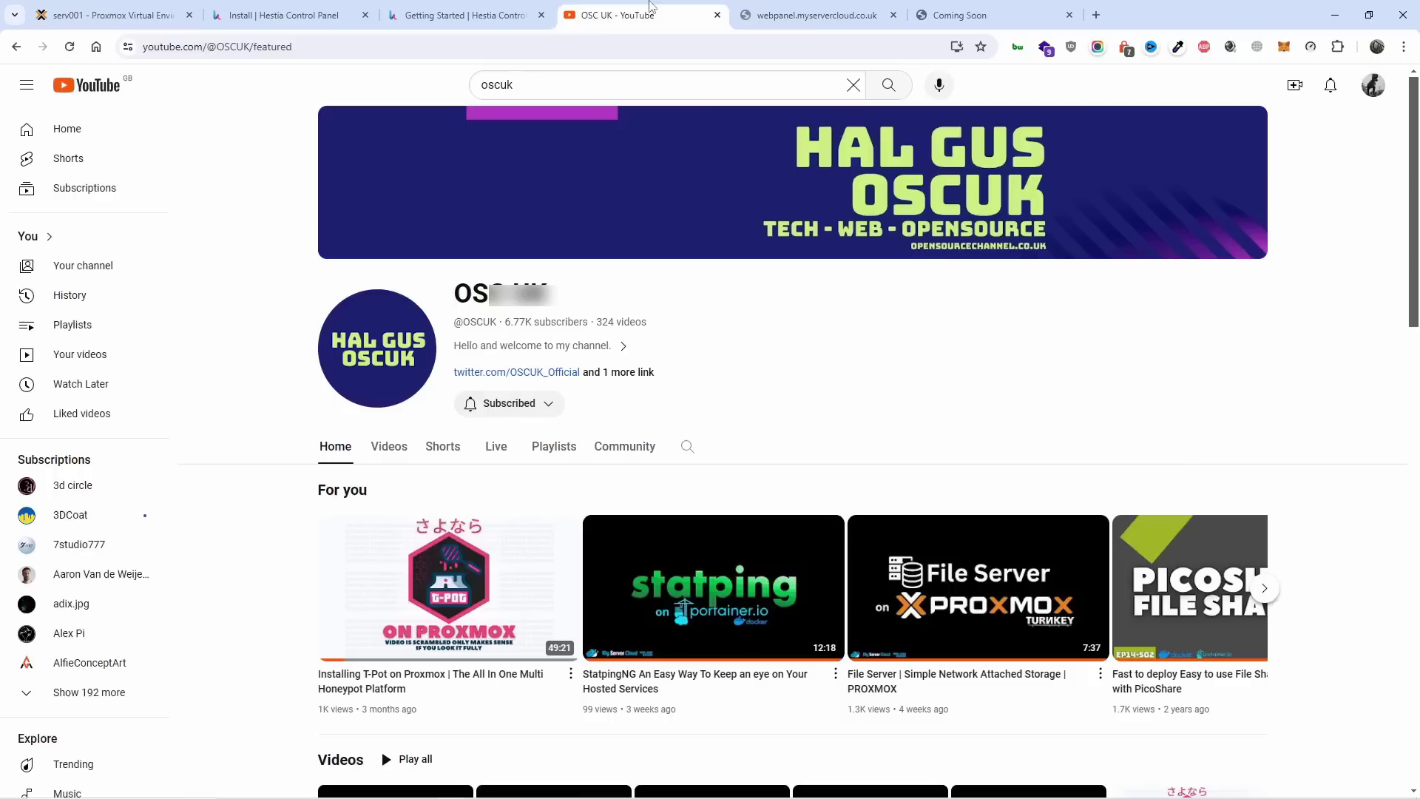
click(814, 15)
click(550, 44)
key(Return)
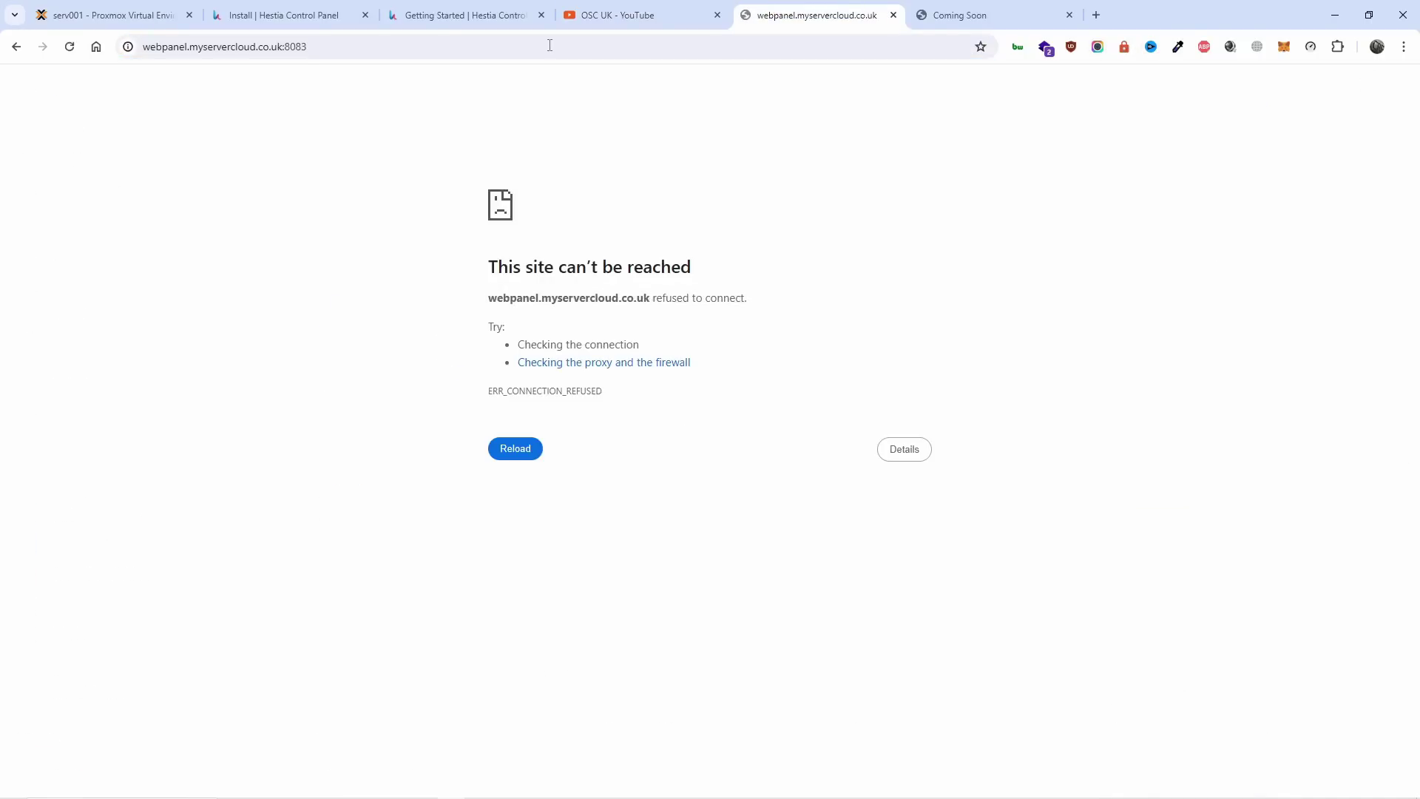
click(549, 46)
click(1077, 22)
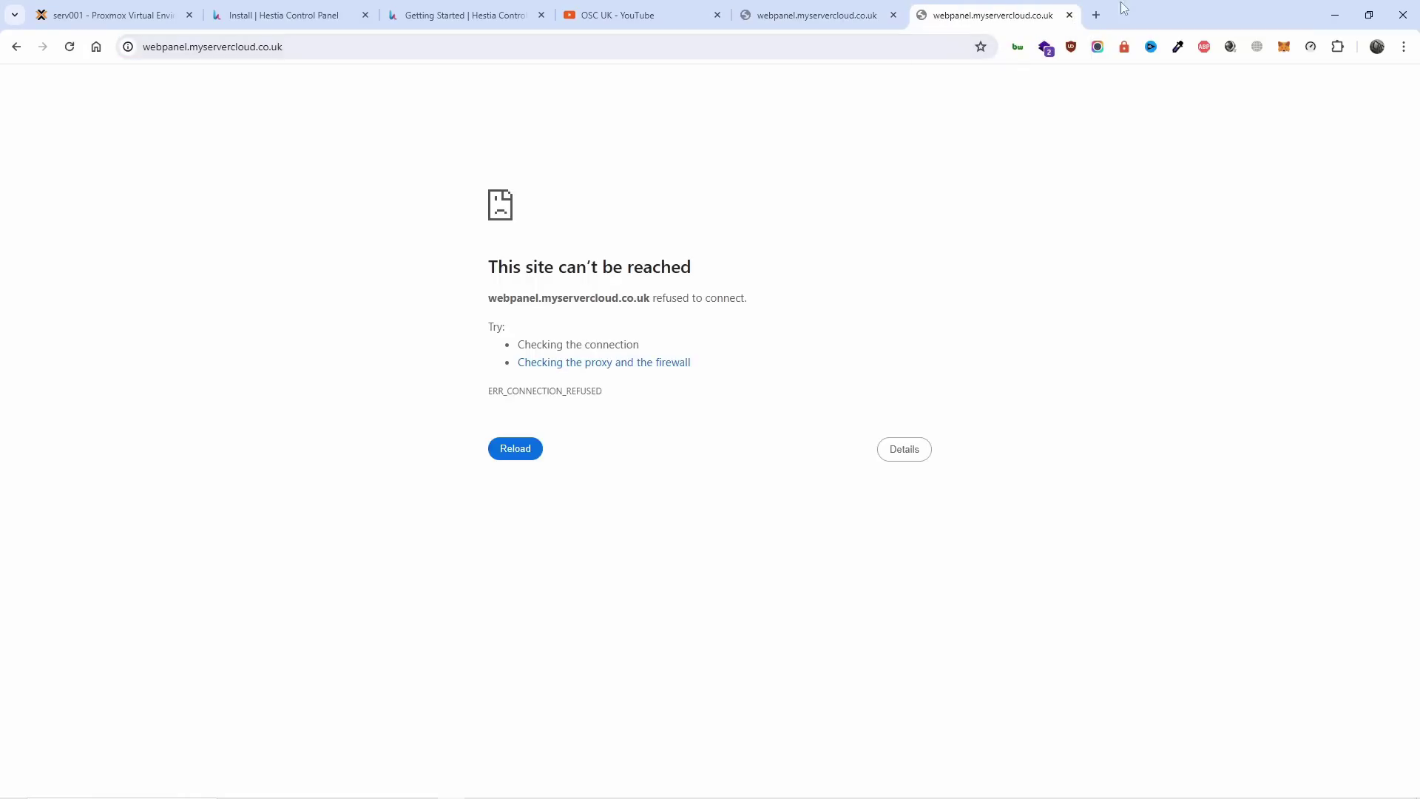
click(1097, 15)
click(988, 16)
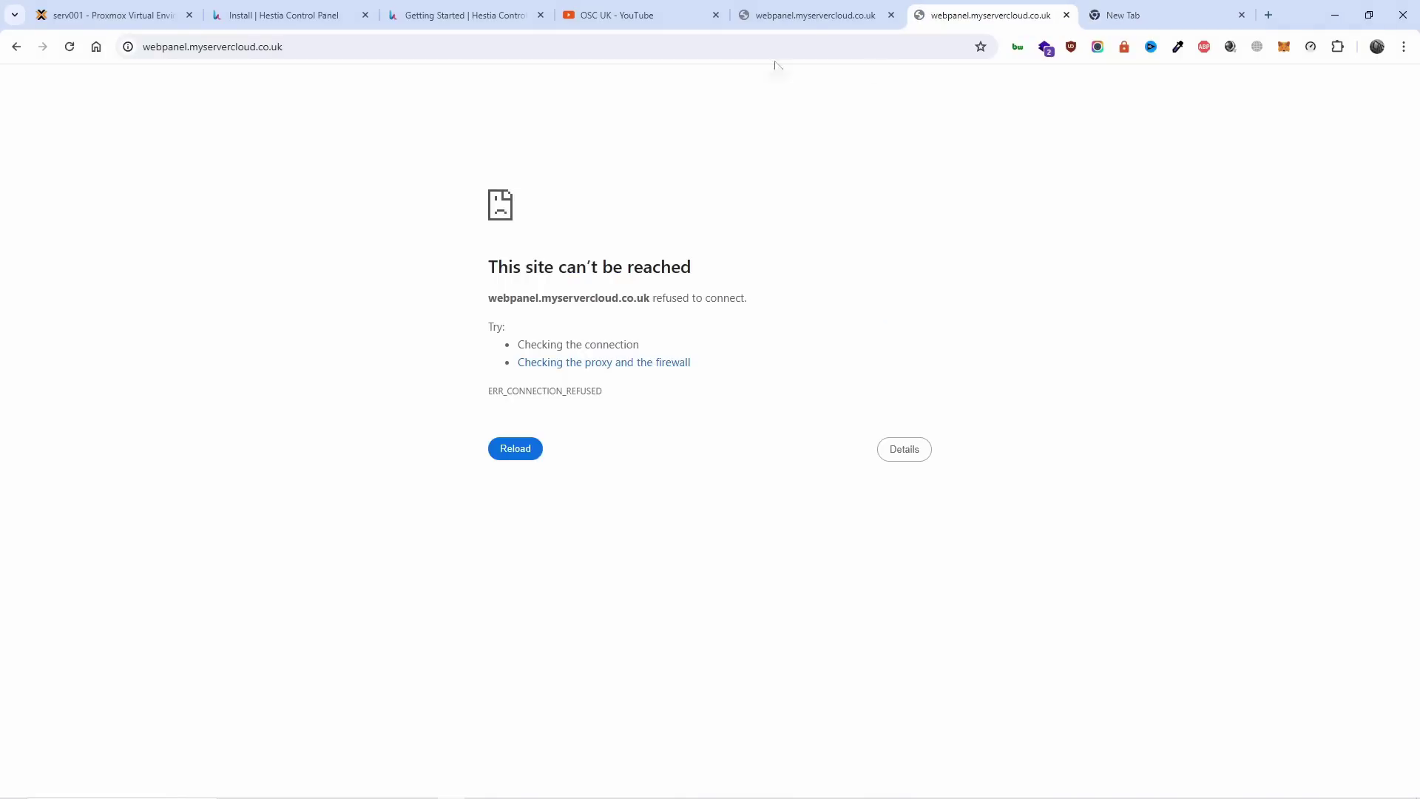
key(ctrl+w)
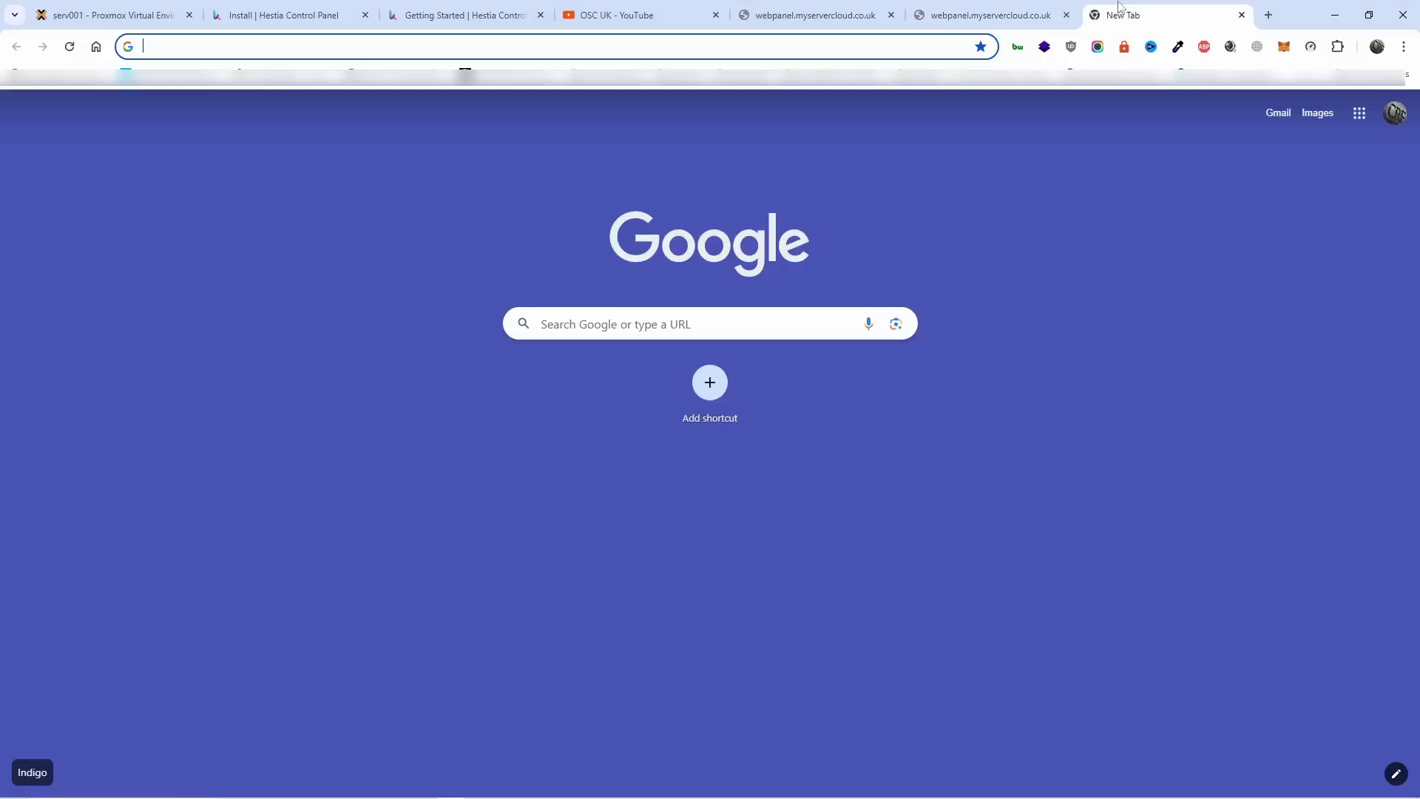
Load 192.168.1.233 in the new tab to show the web server's Success page.
click(927, 47)
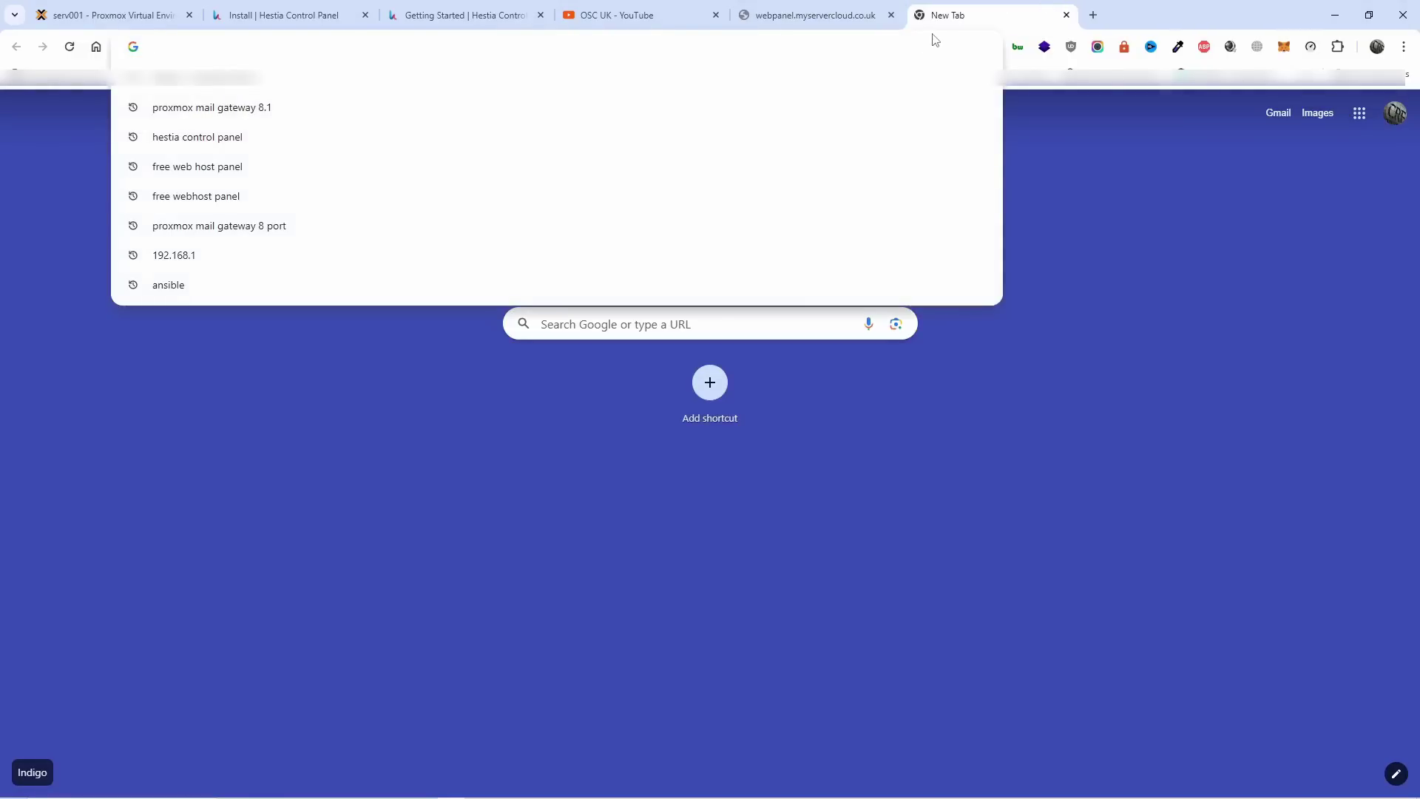
text(192.168.1.2)
key(BackSpace)
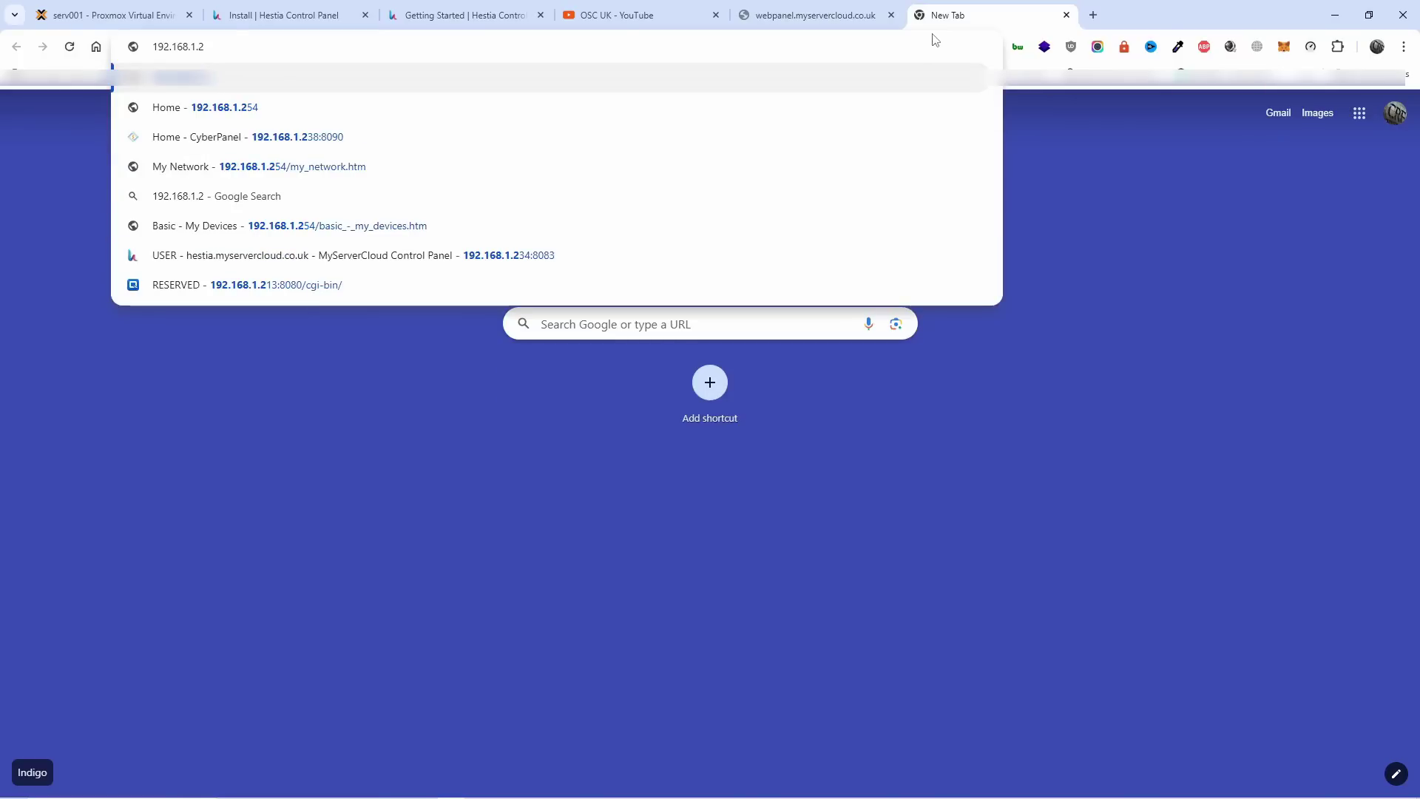
text(33)
key(Return)
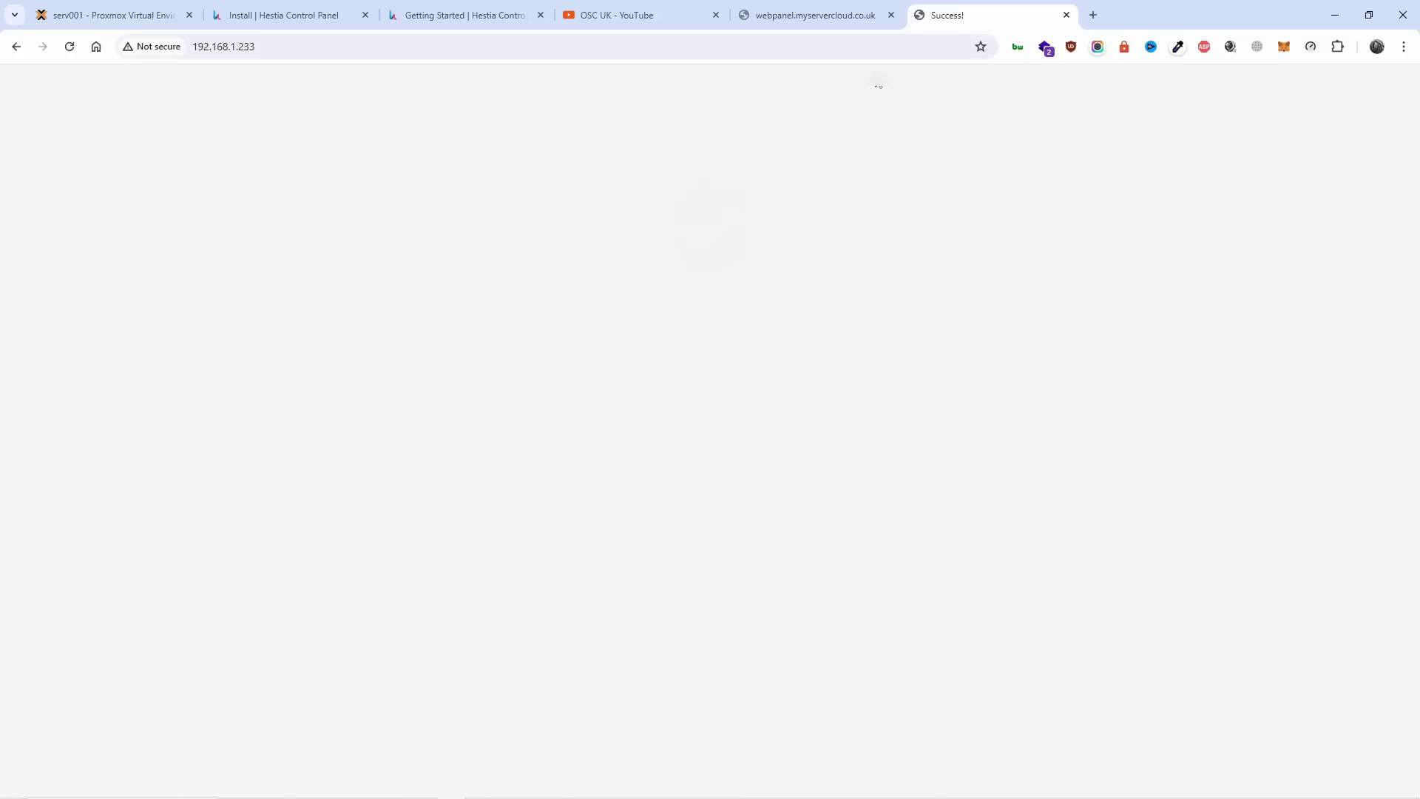
Retry the address as 192.168.1.233:8083, then switch back to the Proxmox console.
click(762, 51)
click(763, 52)
text(:8083)
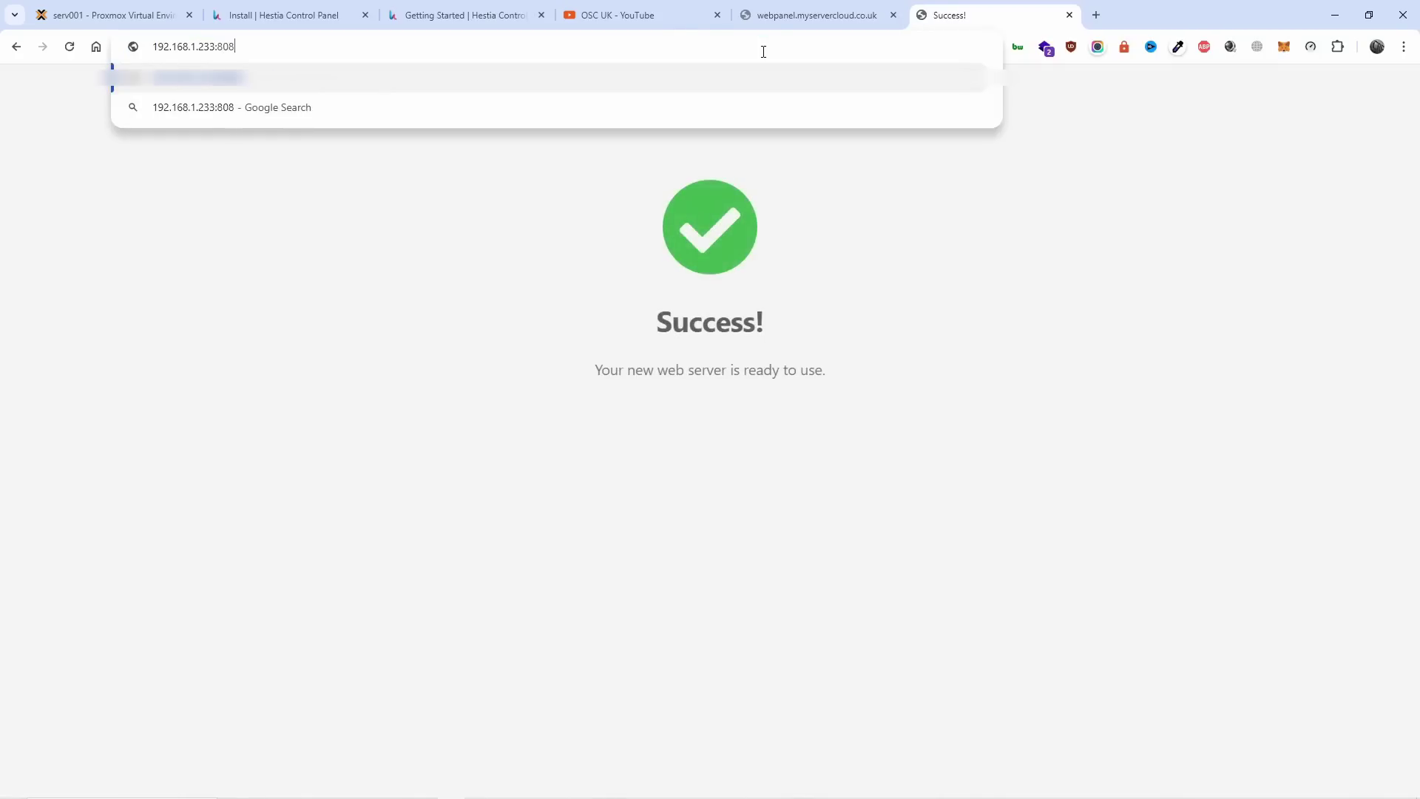
key(Return)
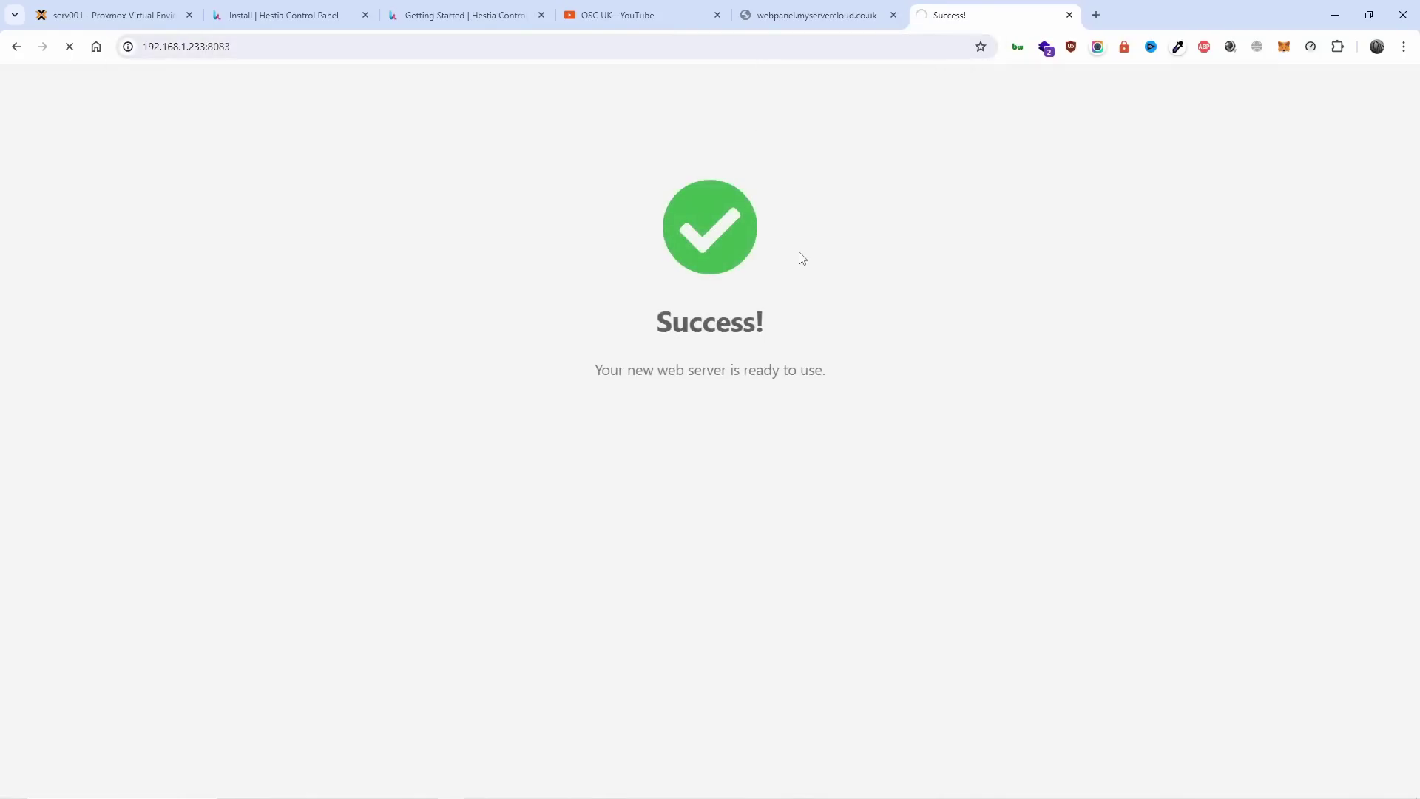
key(ctrl+1)
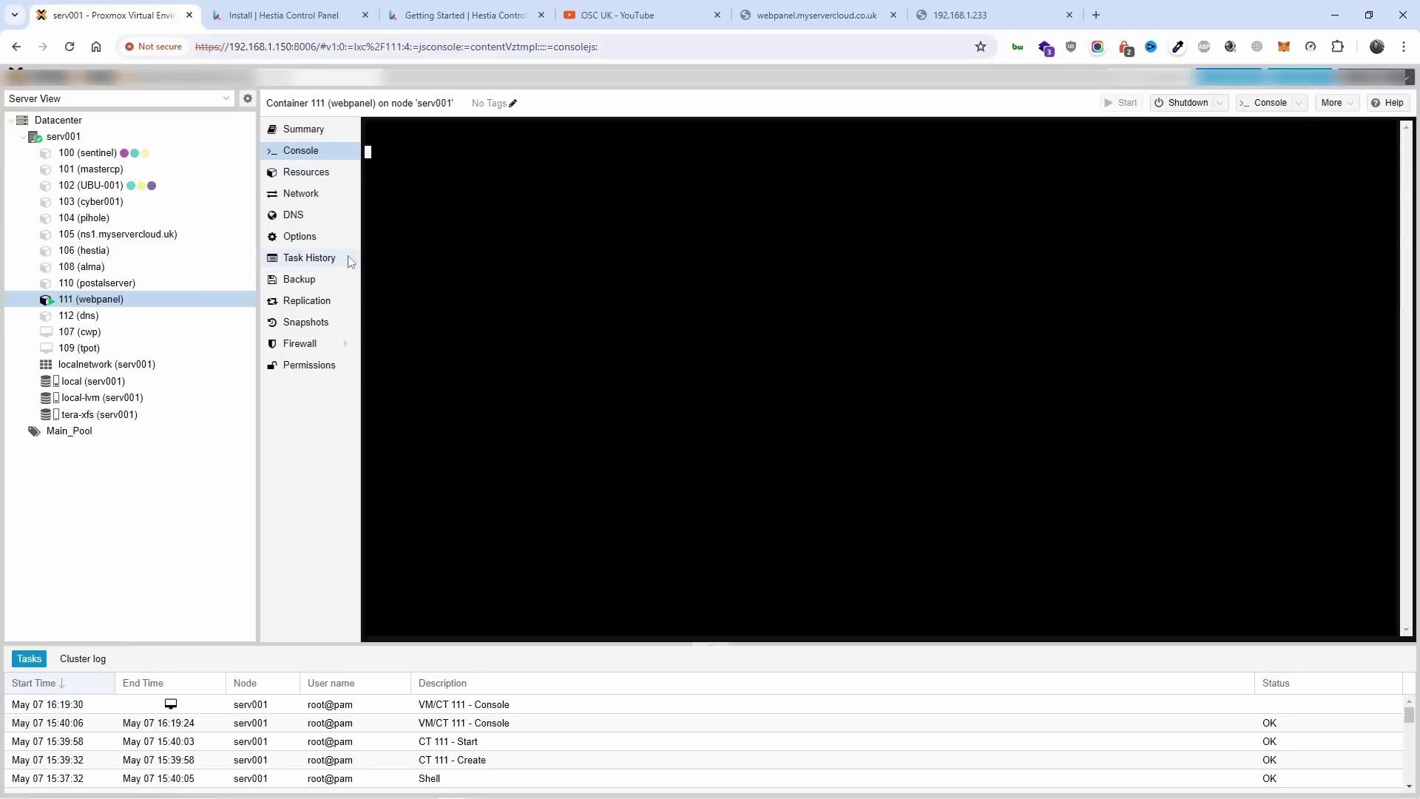
Check the webpanel container's Summary and Console login prompt, then return to the 192.168.1.233 tab.
click(318, 132)
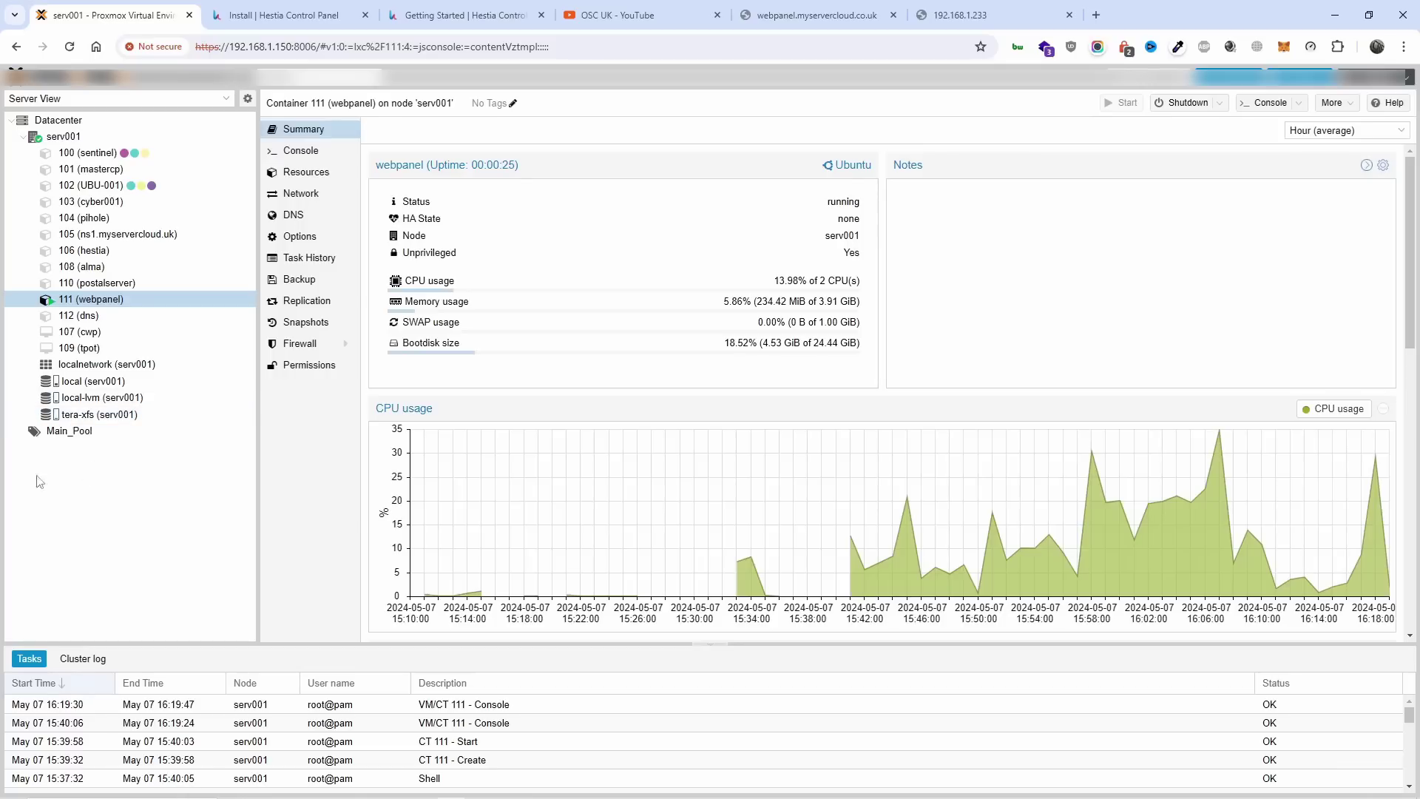
click(301, 150)
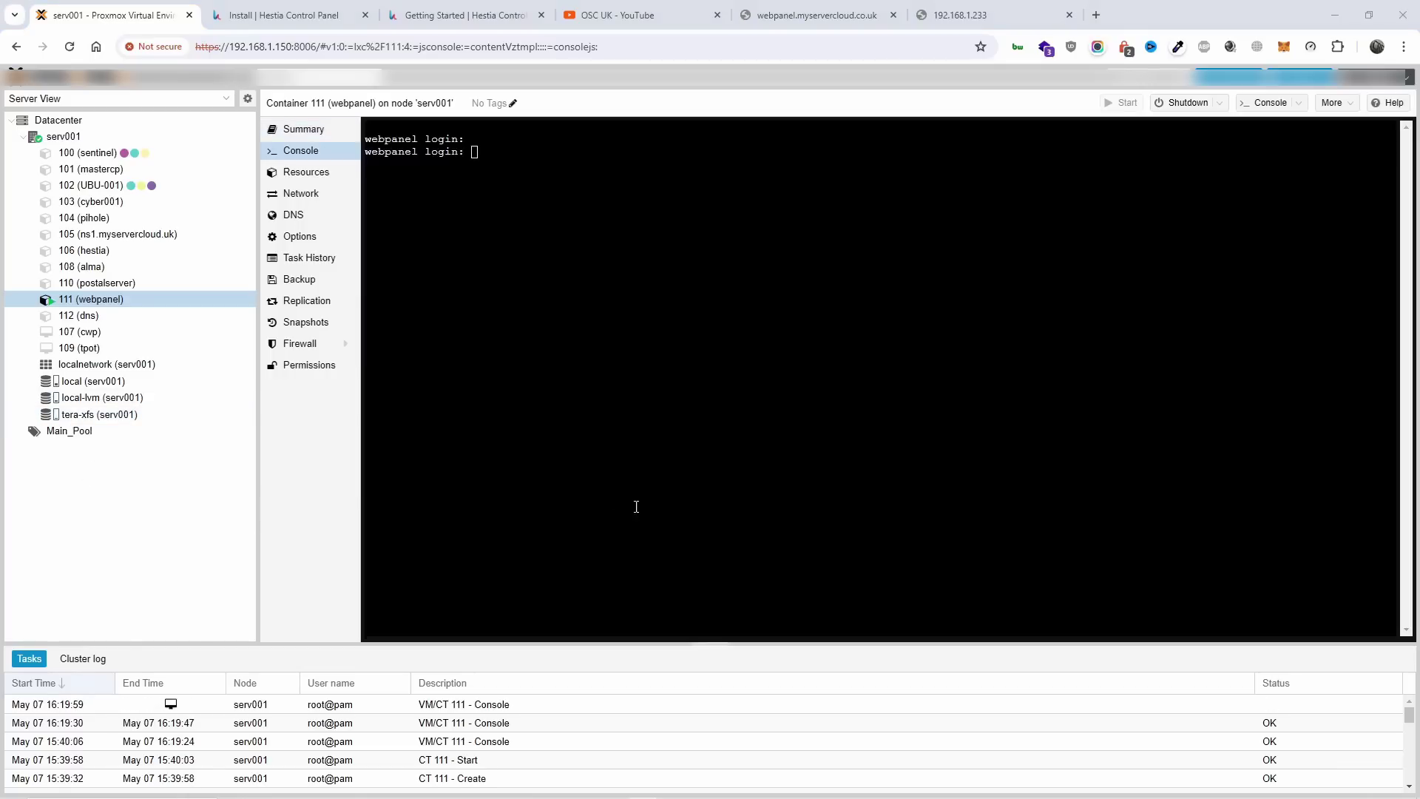
click(988, 16)
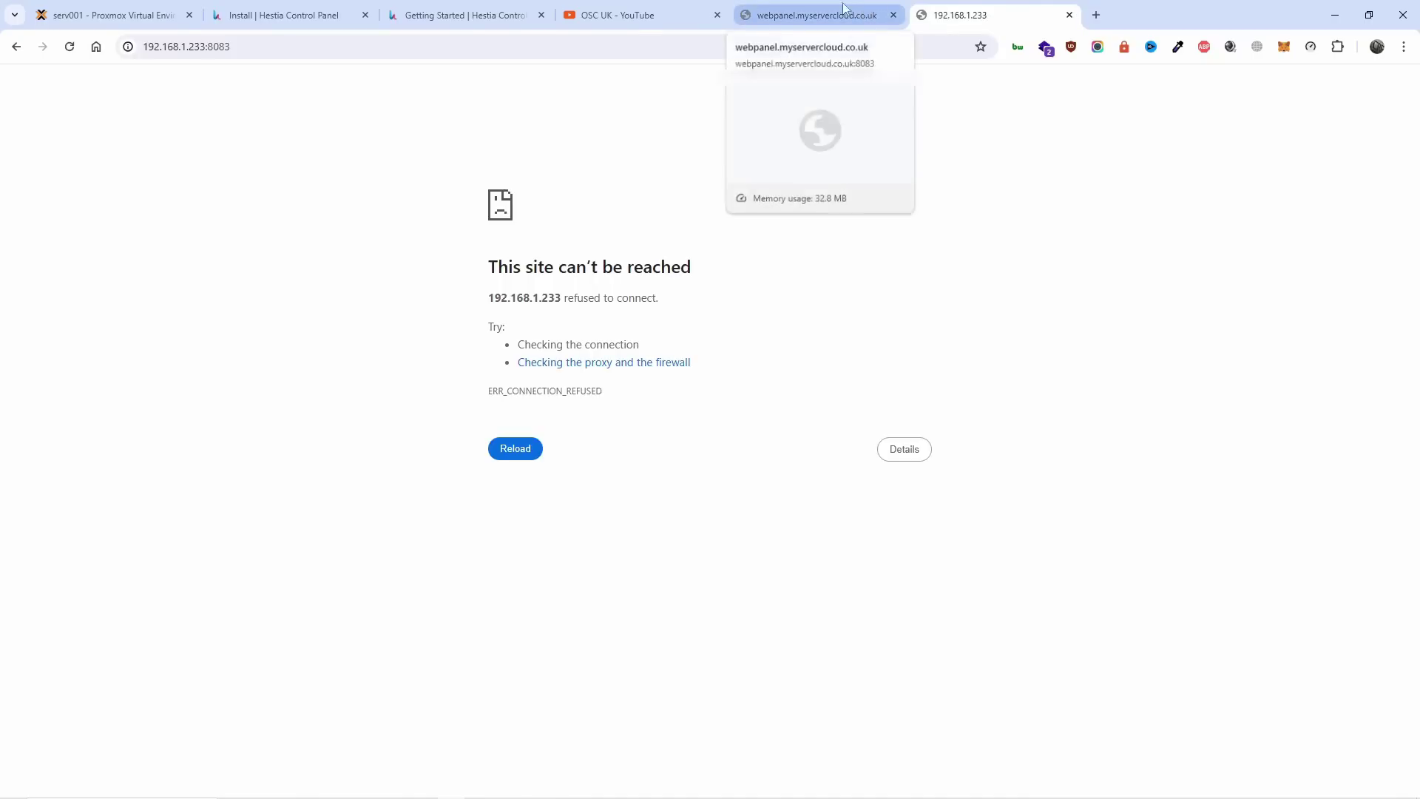
Reload webpanel.myservercloud.co.uk:8083 in its tab to bring up the Hestia login page.
click(744, 11)
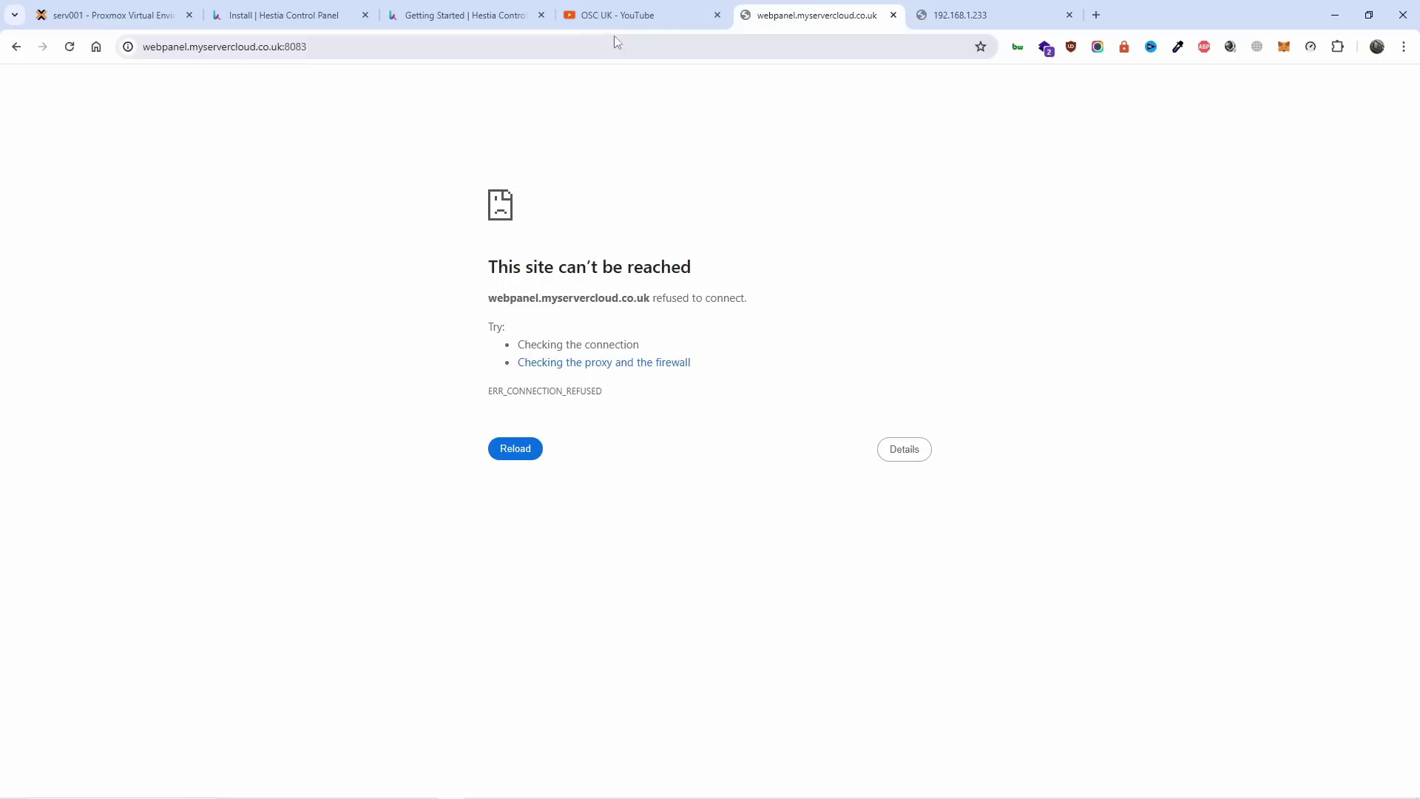
click(612, 44)
key(Return)
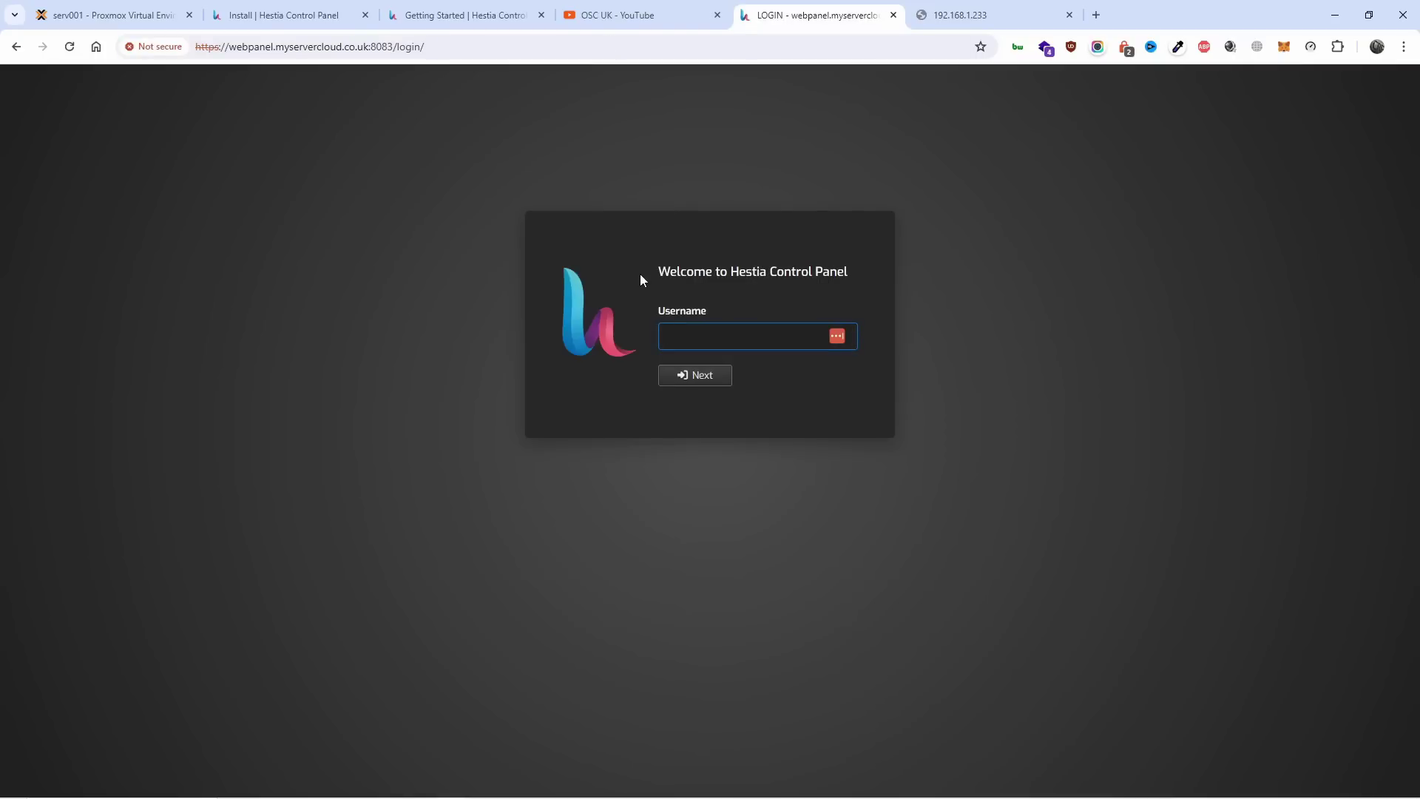
Log in as admin with the pasted password and save the login in LastPass.
text(admin)
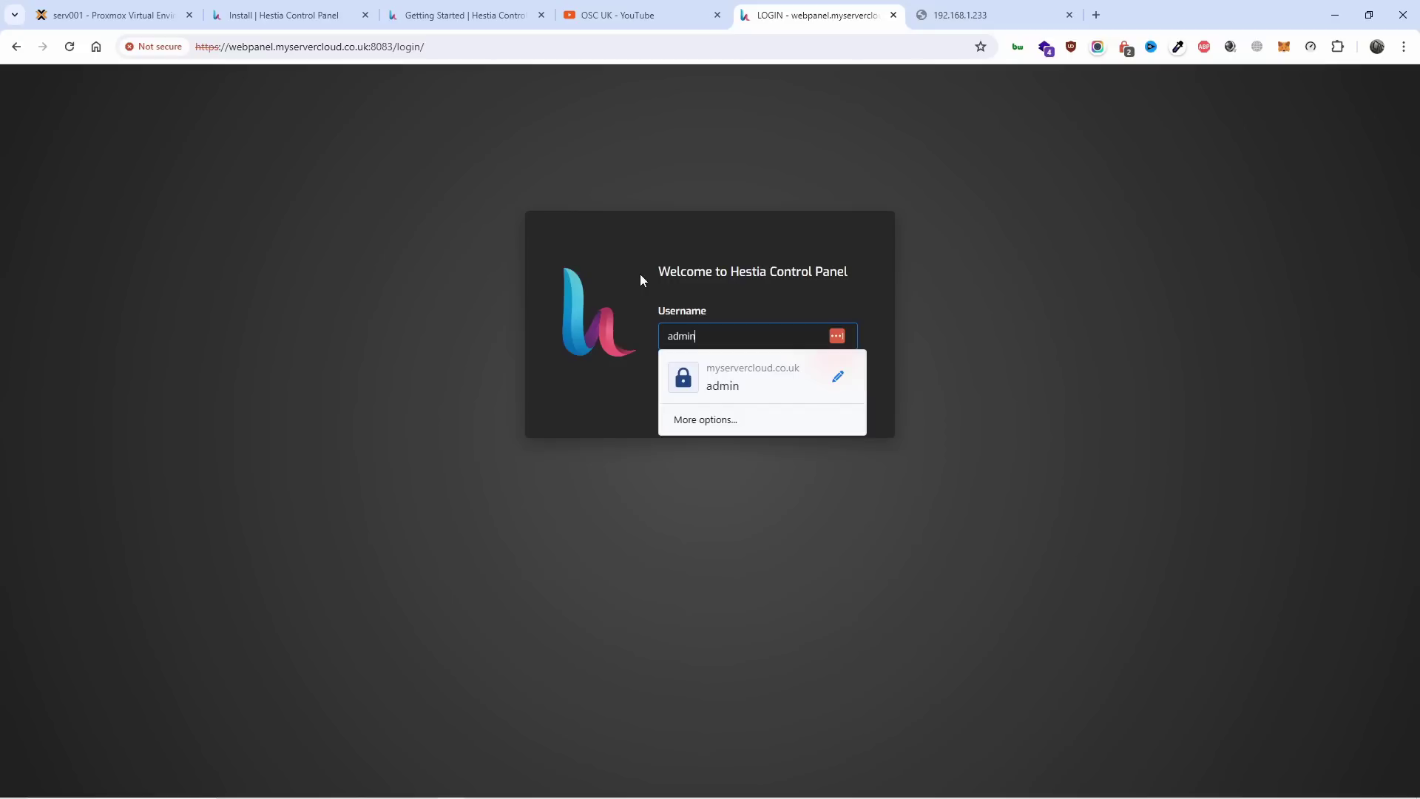
key(Return)
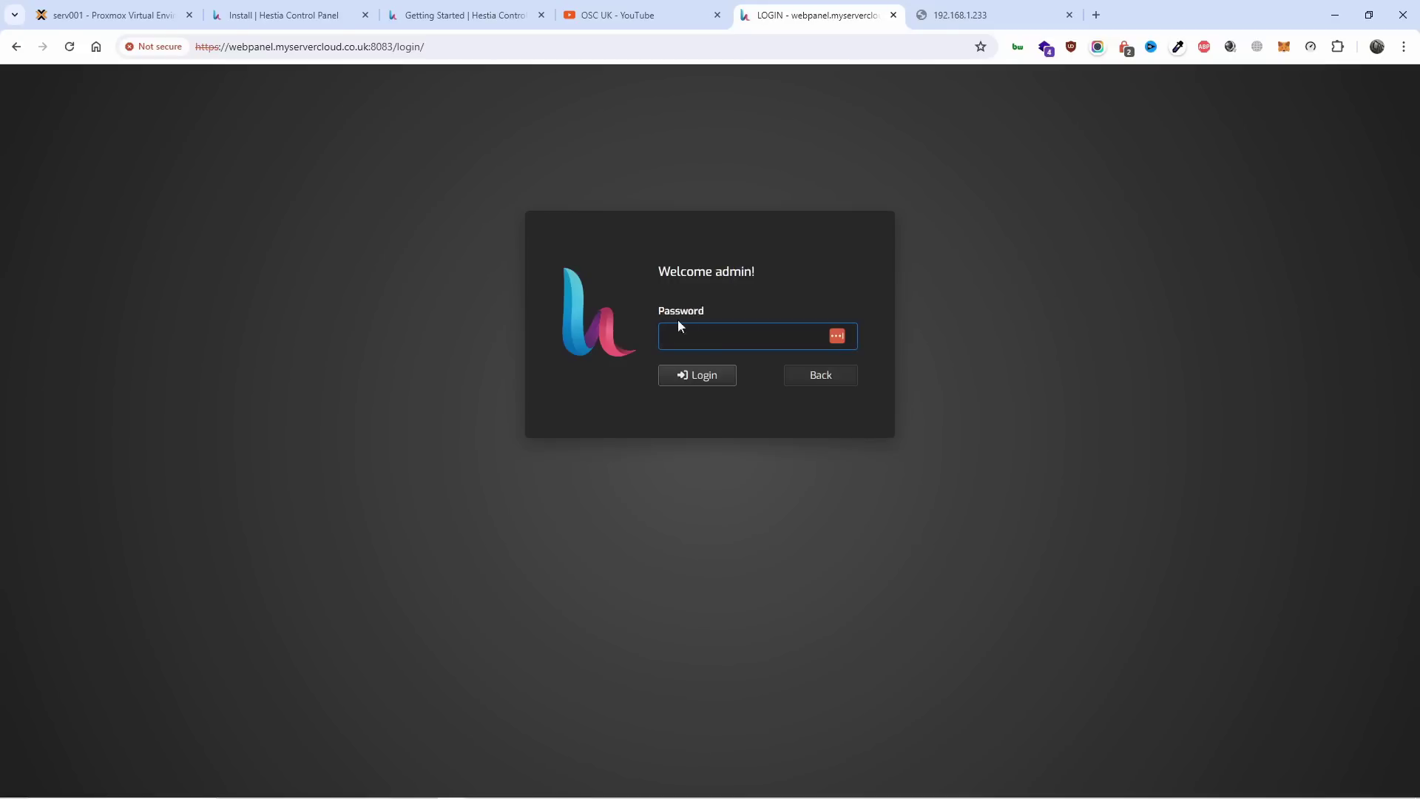
right_click(701, 340)
click(766, 506)
click(712, 379)
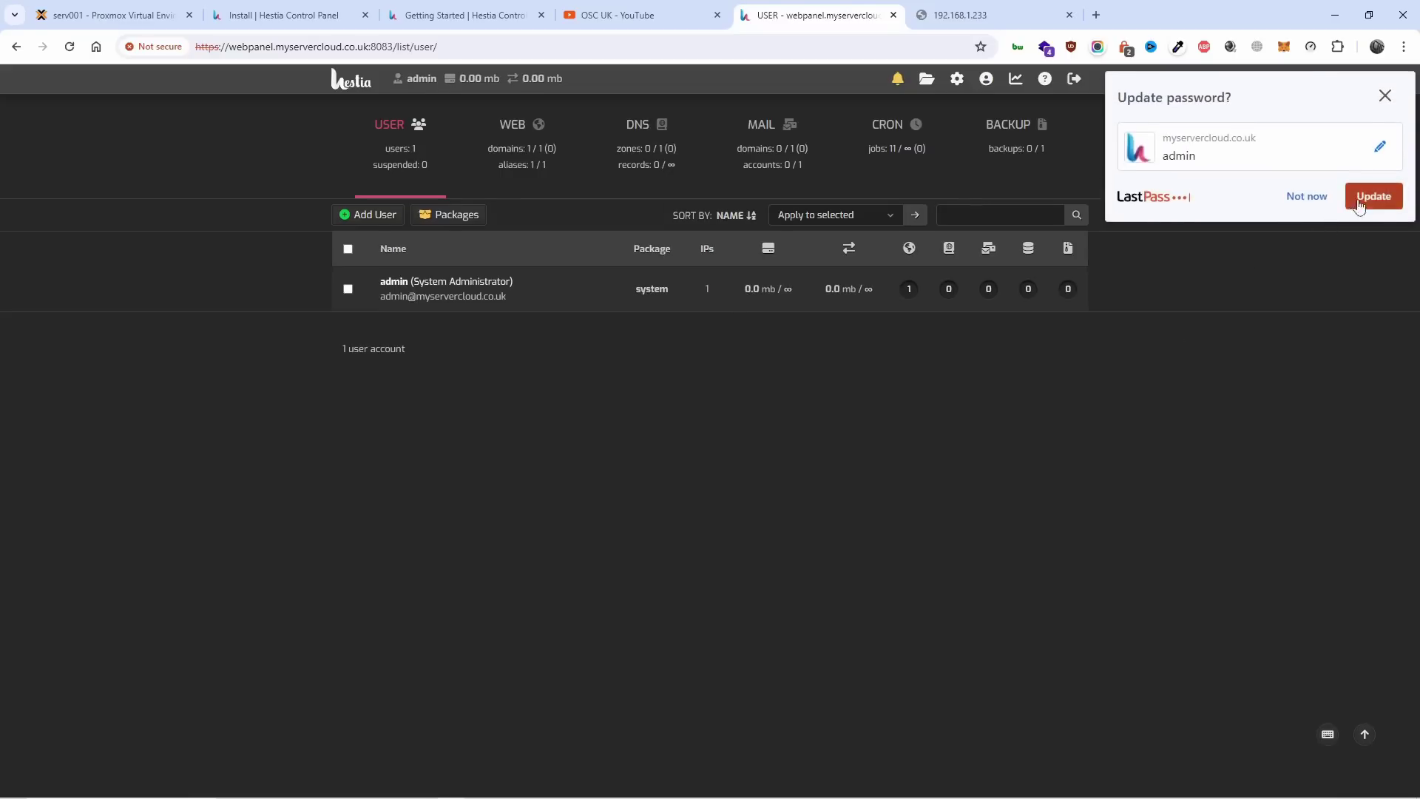
key(Return)
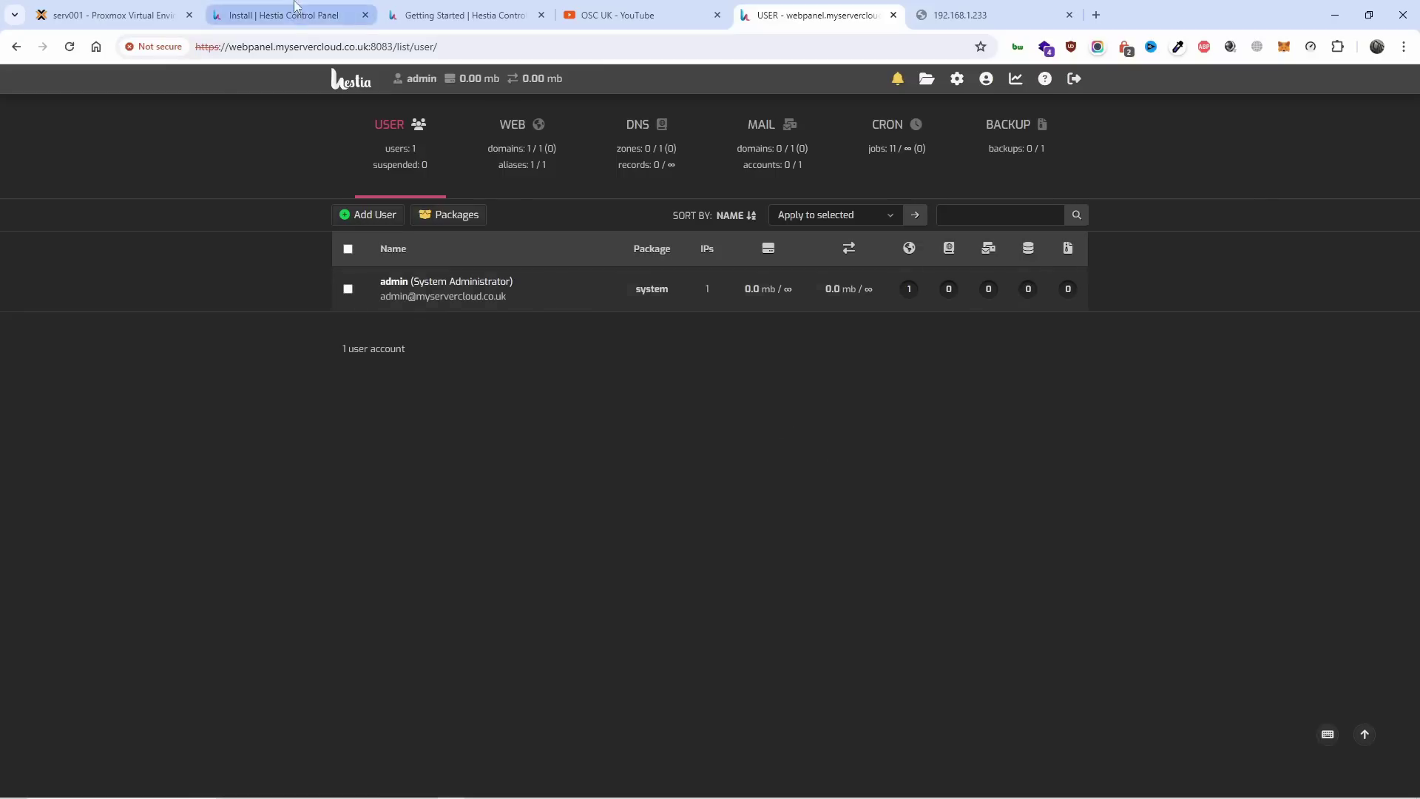
Close the Hestia install guide tab and scroll the Getting Started docs back to the top.
click(285, 15)
scroll(1034, 437, down, 5)
scroll(1033, 437, up, 5)
click(423, 15)
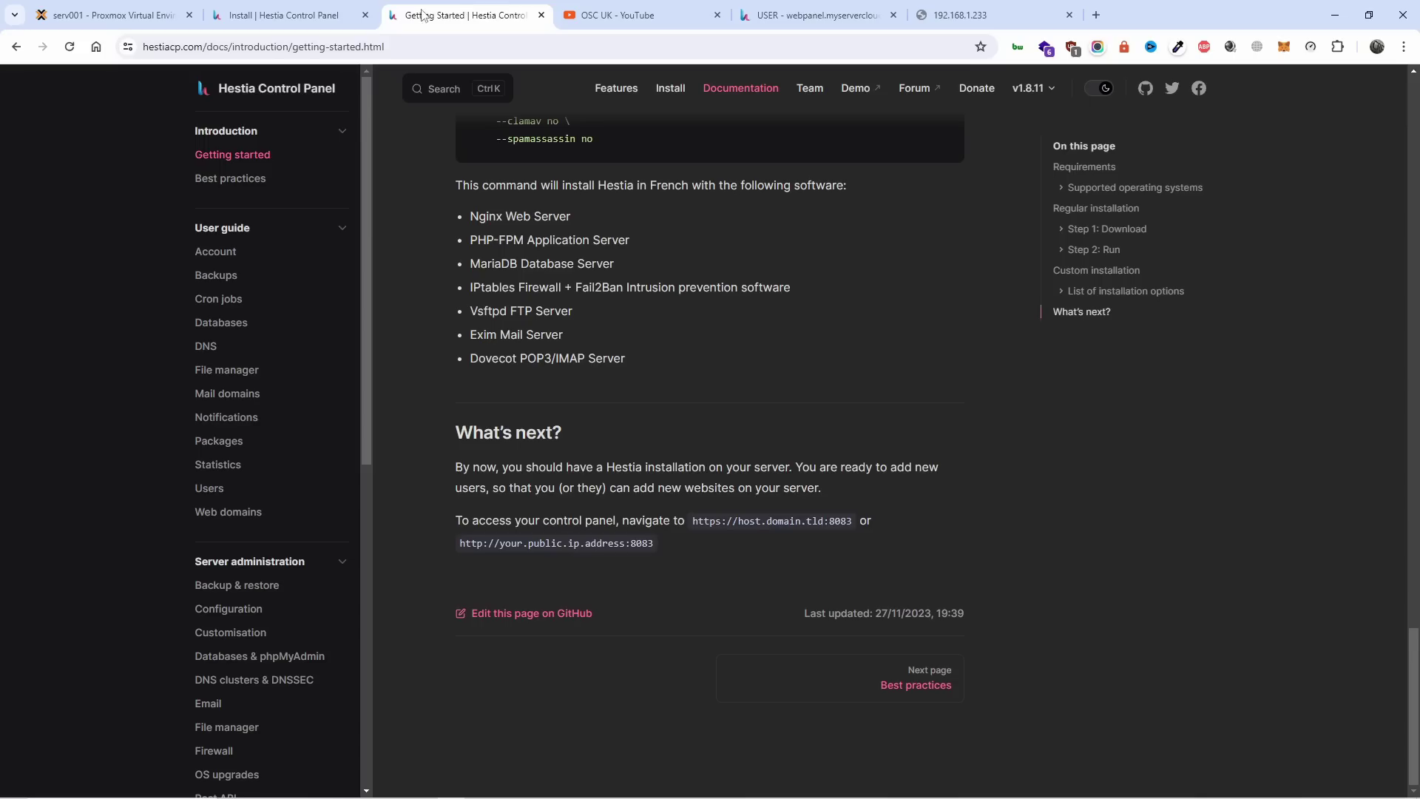
click(365, 15)
scroll(828, 447, up, 10)
scroll(828, 447, up, 15)
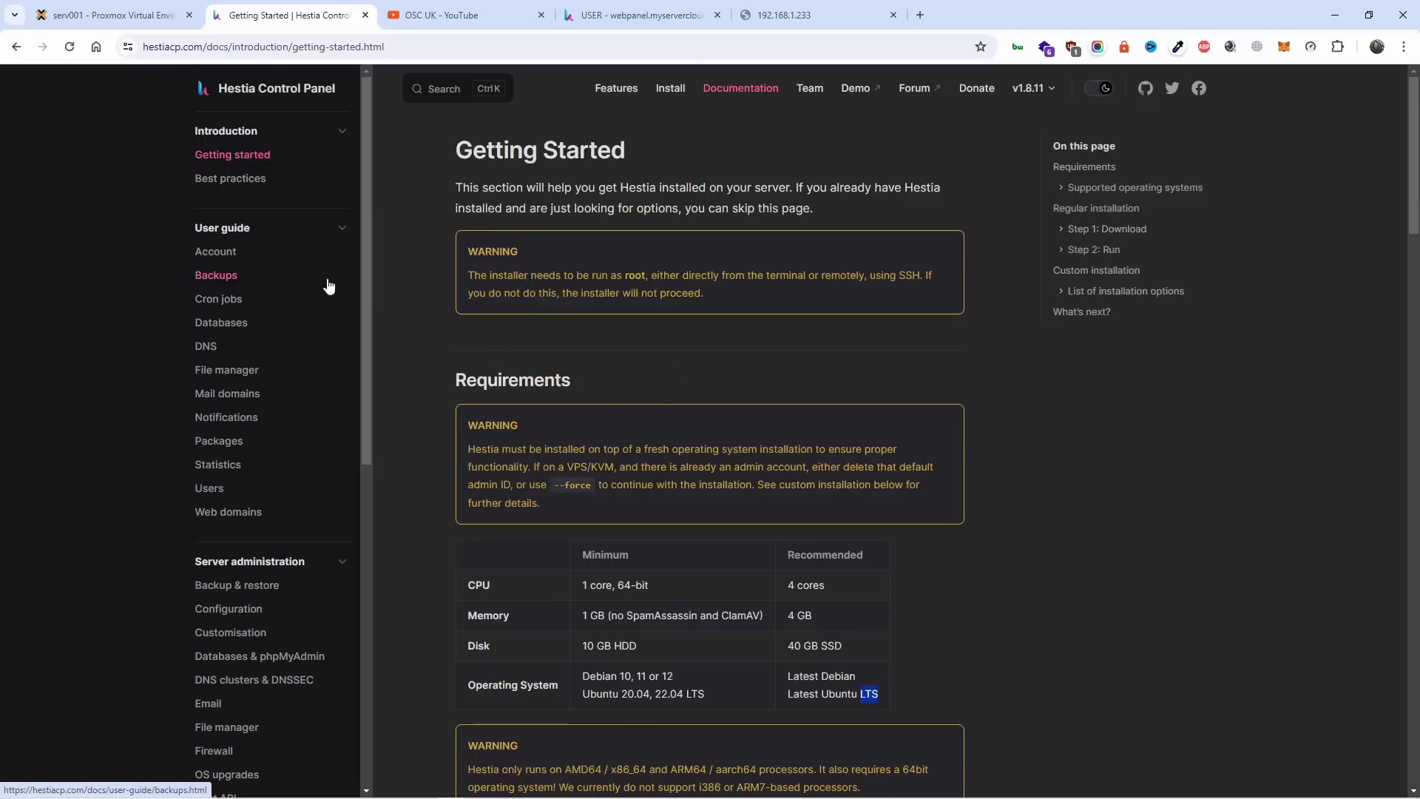
click(600, 6)
click(784, 15)
click(647, 46)
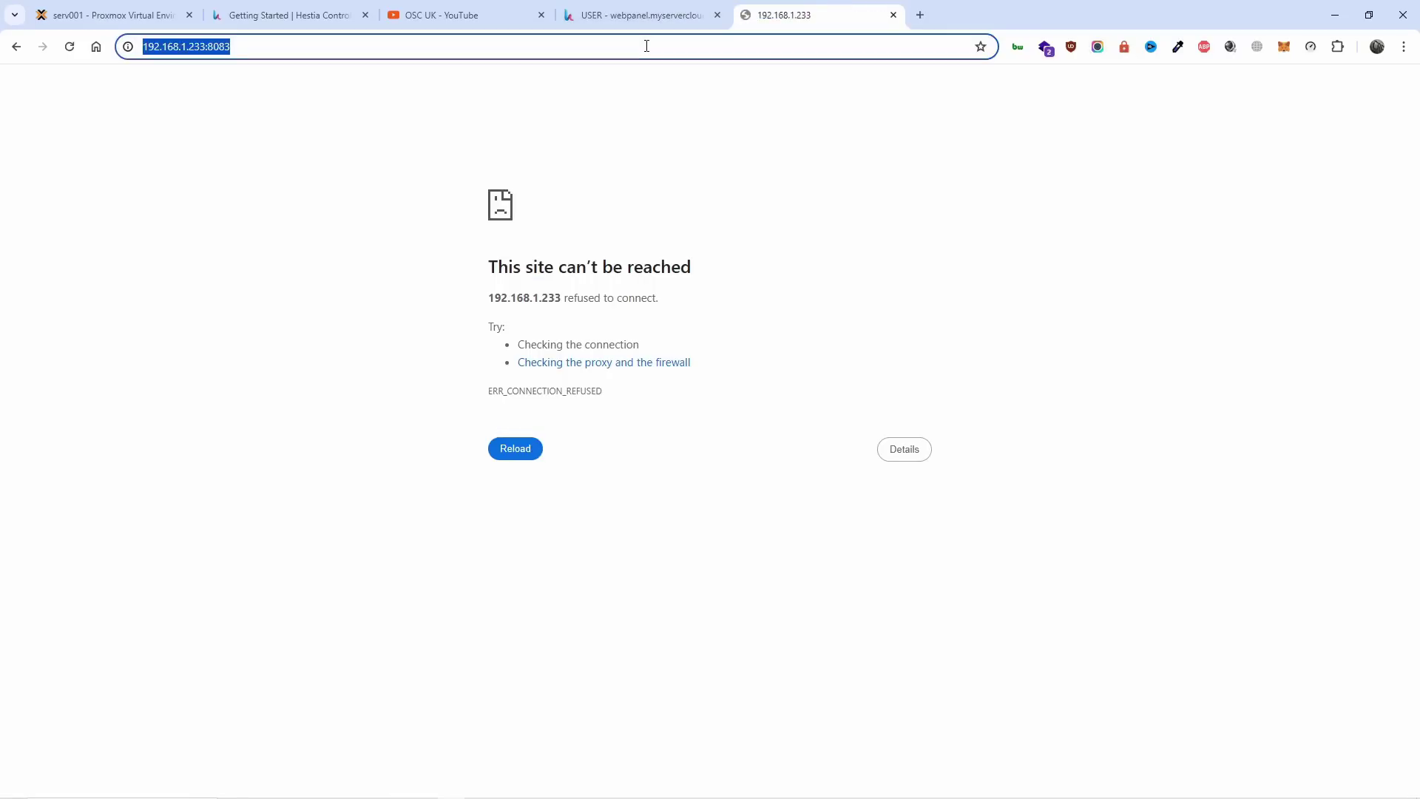
text(https://192.168.1.233:8083)
key(Return)
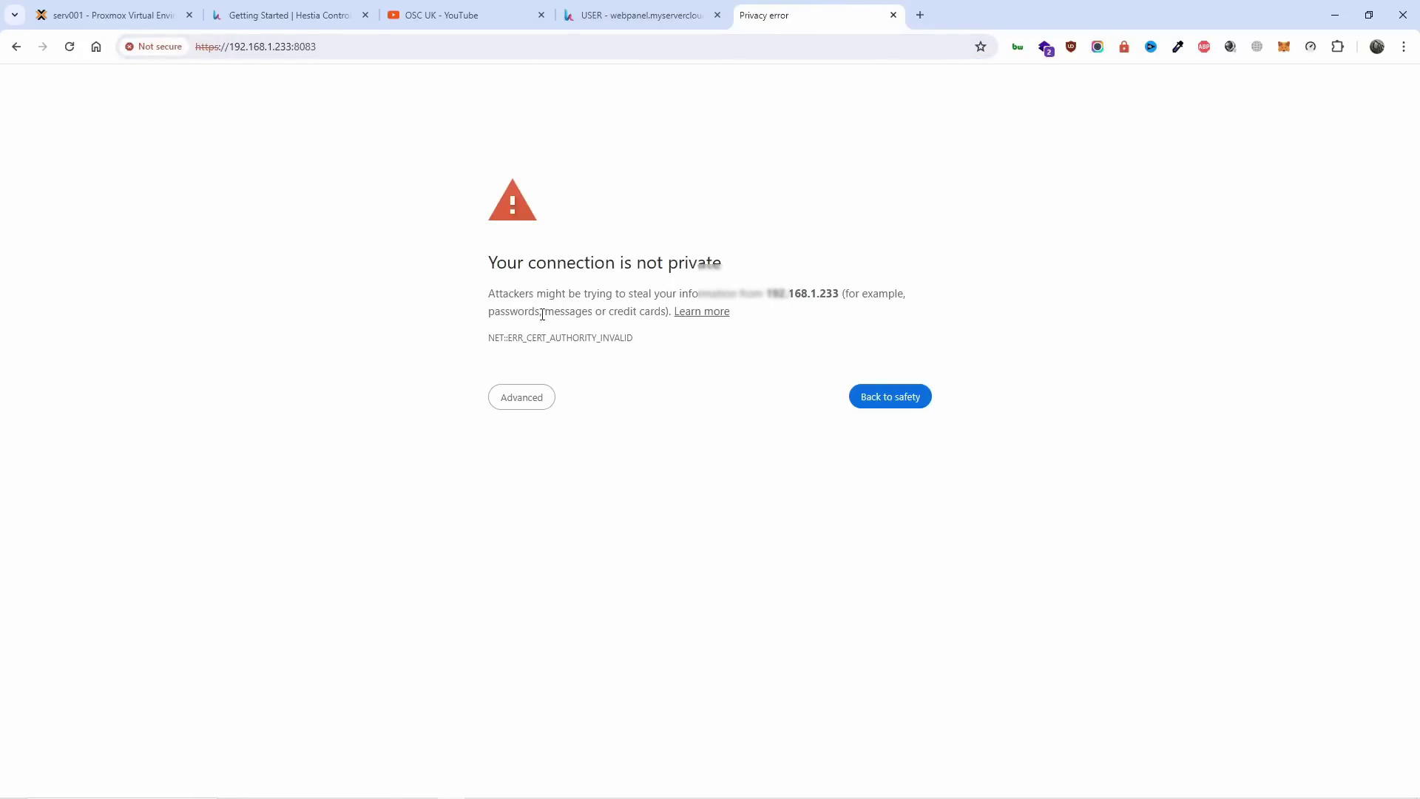
click(522, 397)
click(579, 513)
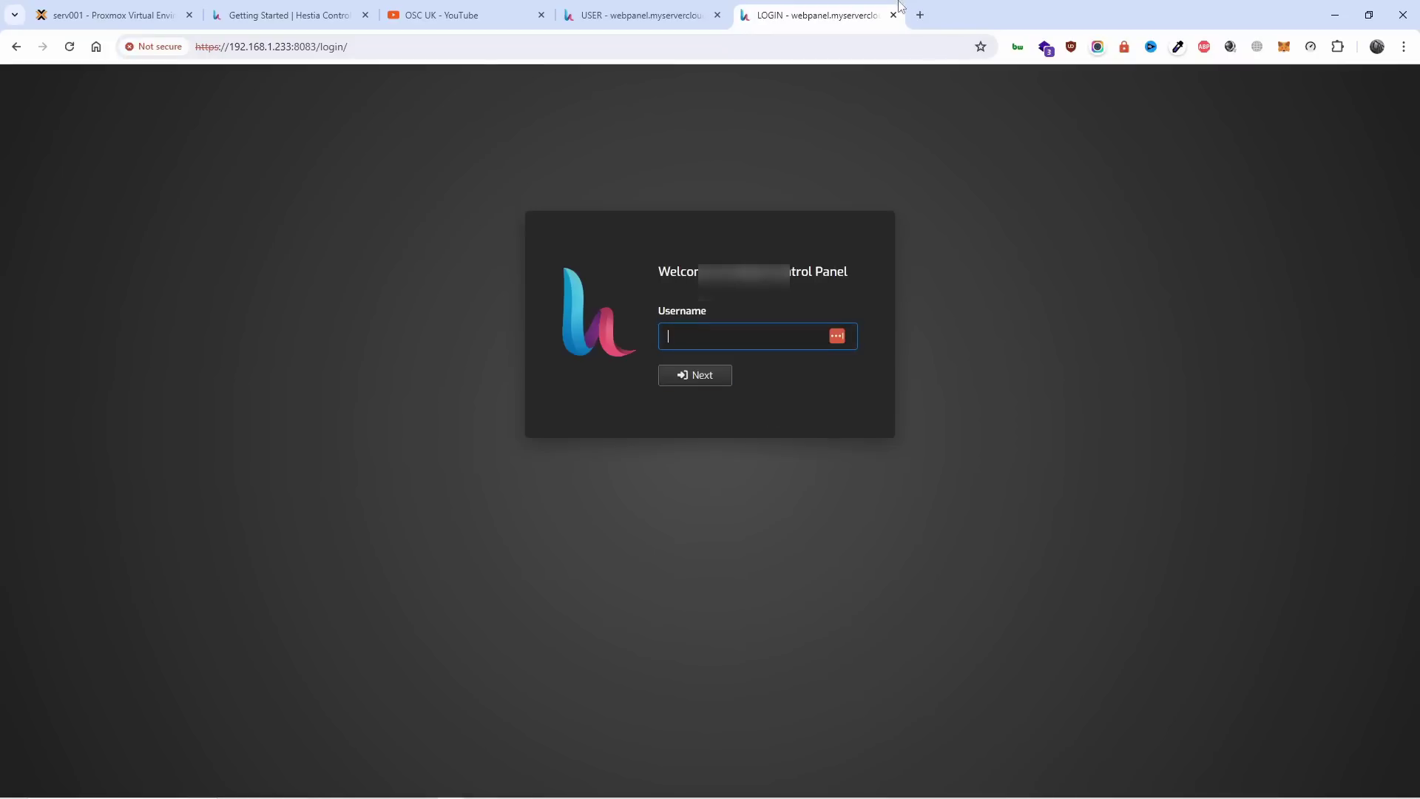
click(892, 15)
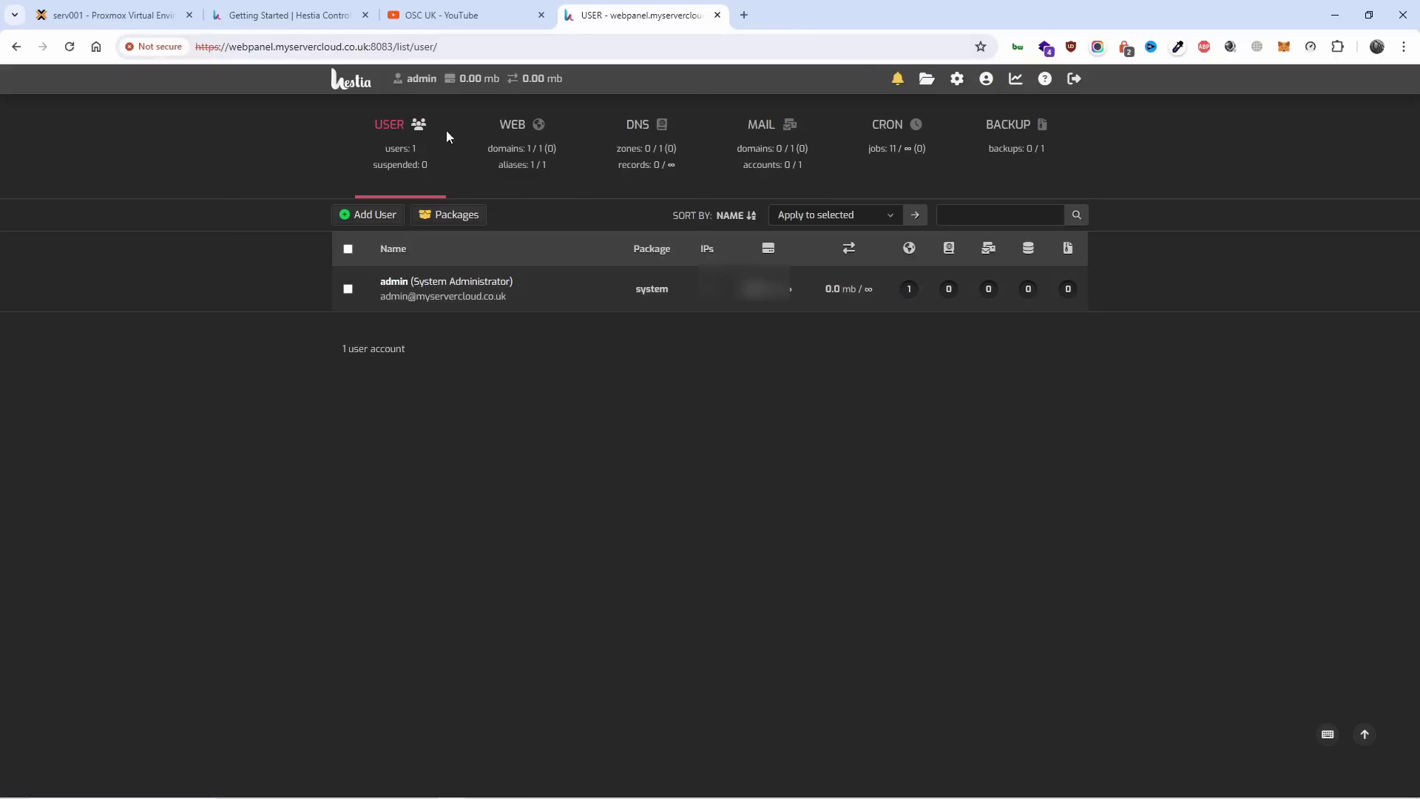
List the WEB domains and twice preview webpanel.myservercloud.co.uk's Coming Soon page, closing it each time.
click(530, 178)
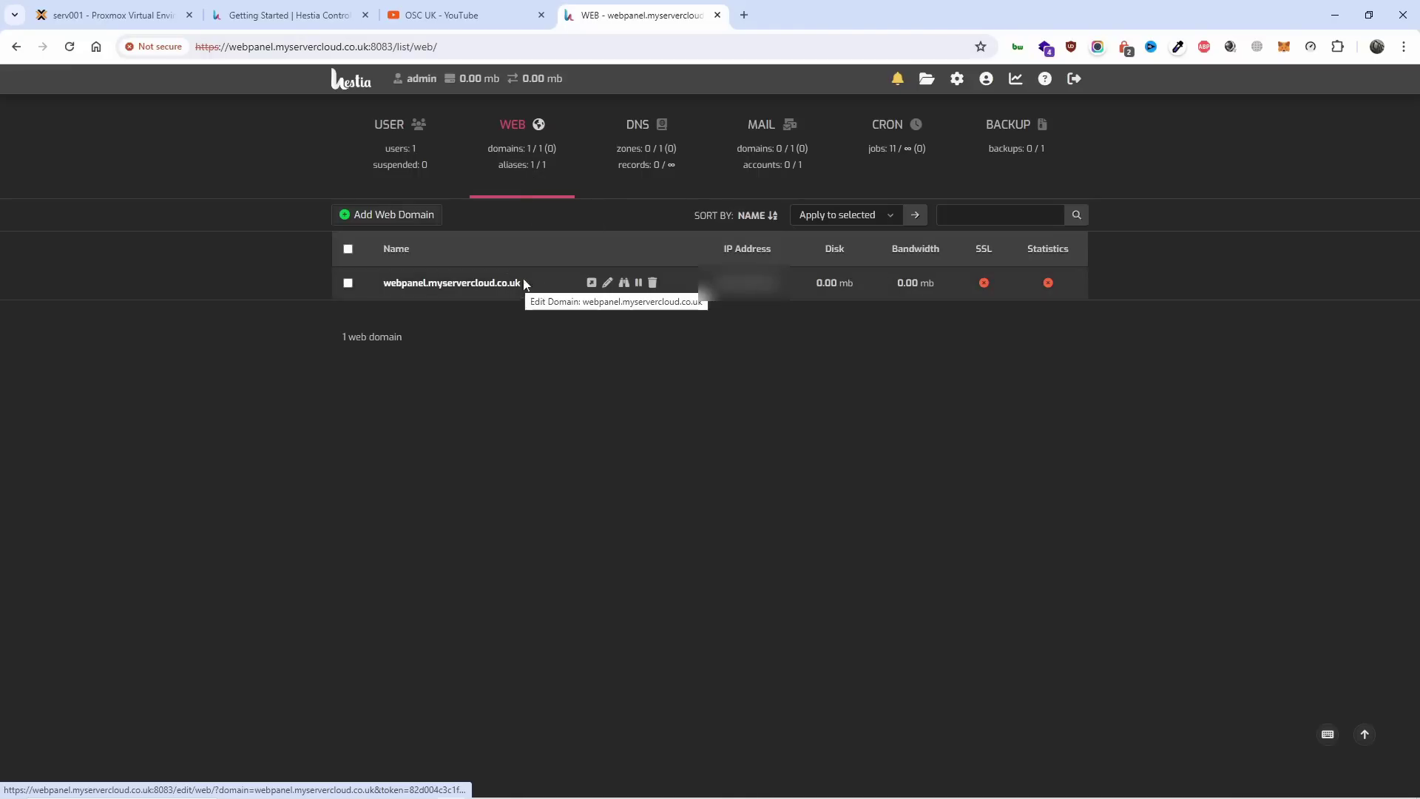
click(590, 283)
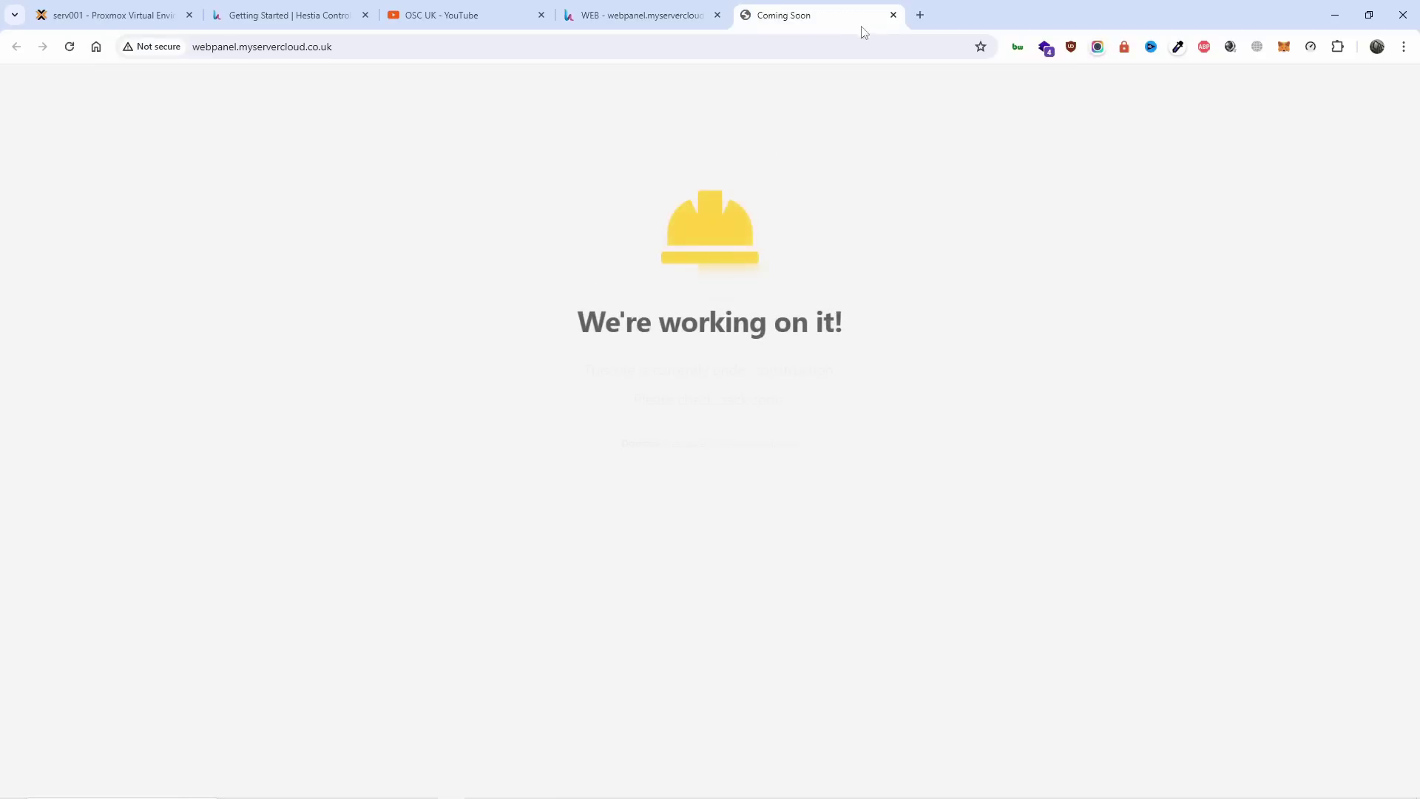
click(894, 14)
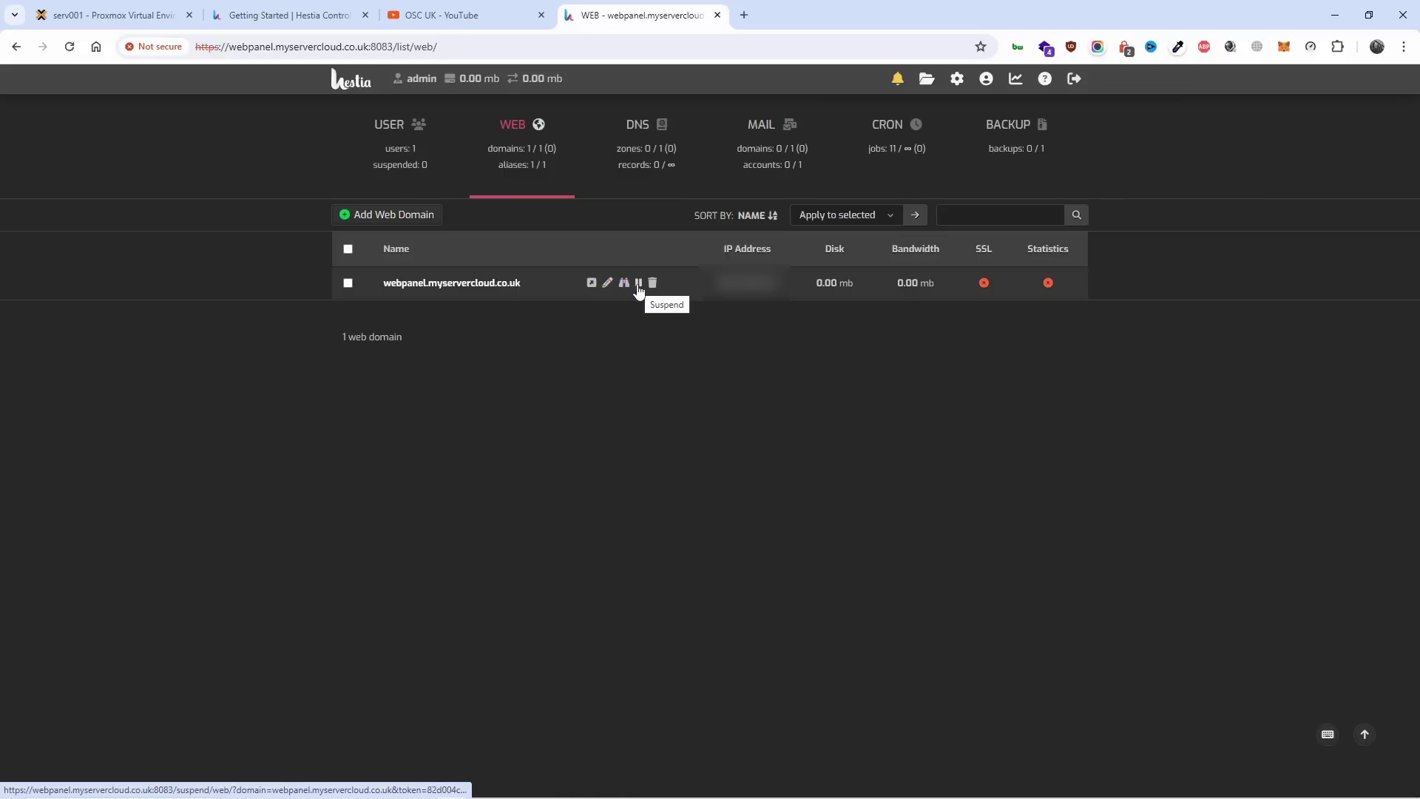
click(591, 283)
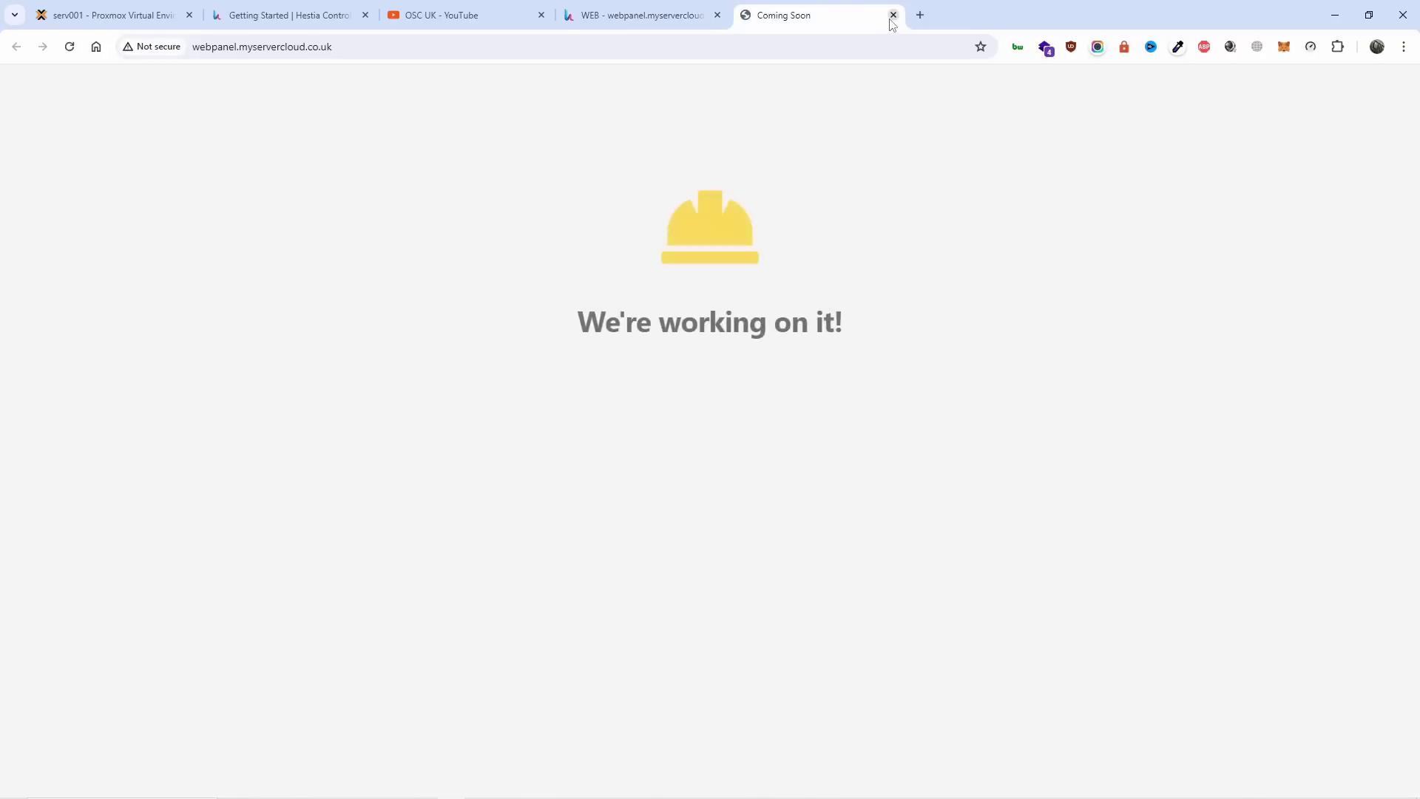
click(893, 15)
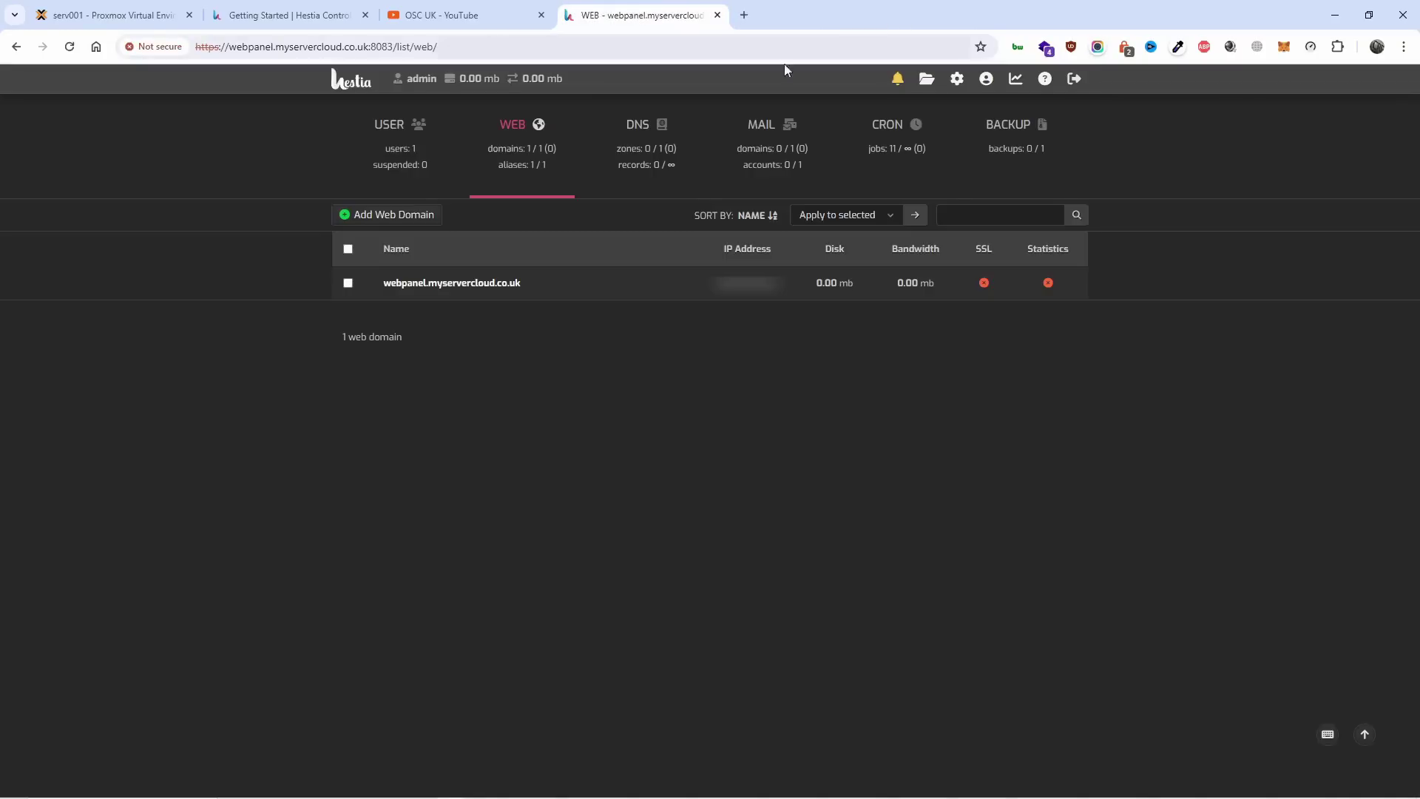
Edit webpanel.myservercloud.co.uk, browse the Quick Install App catalogue, then go back to the form.
click(487, 284)
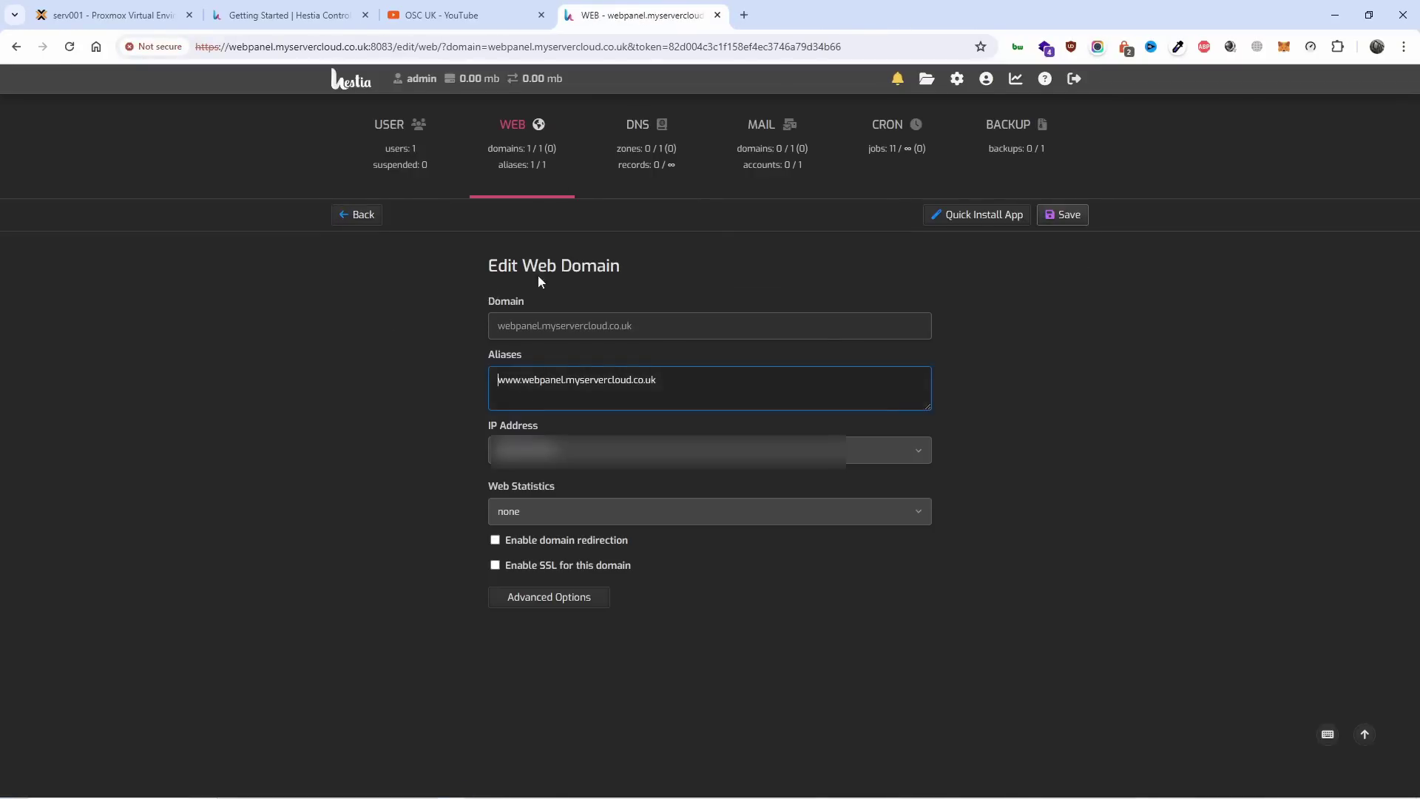
click(975, 216)
scroll(1180, 373, down, 3)
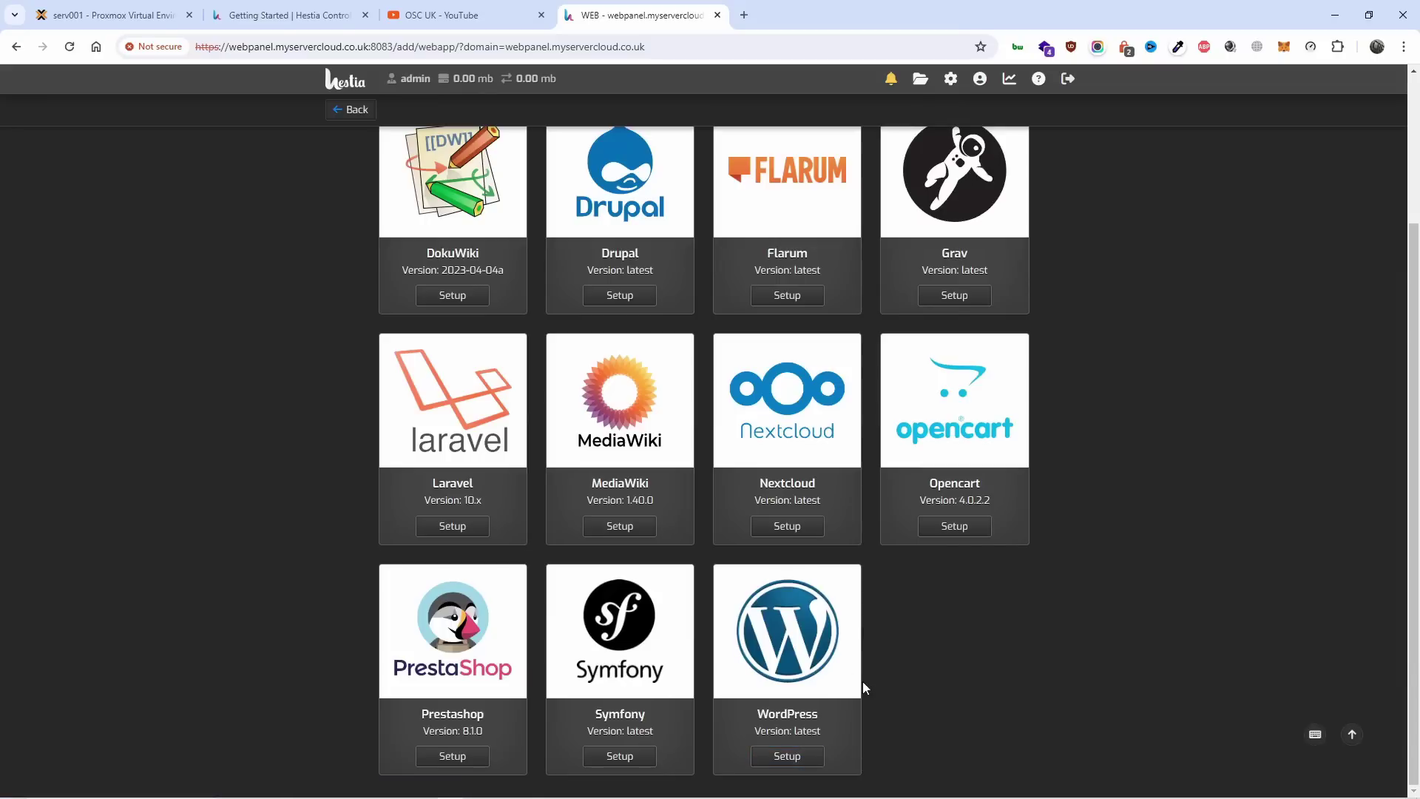
scroll(962, 638, up, 3)
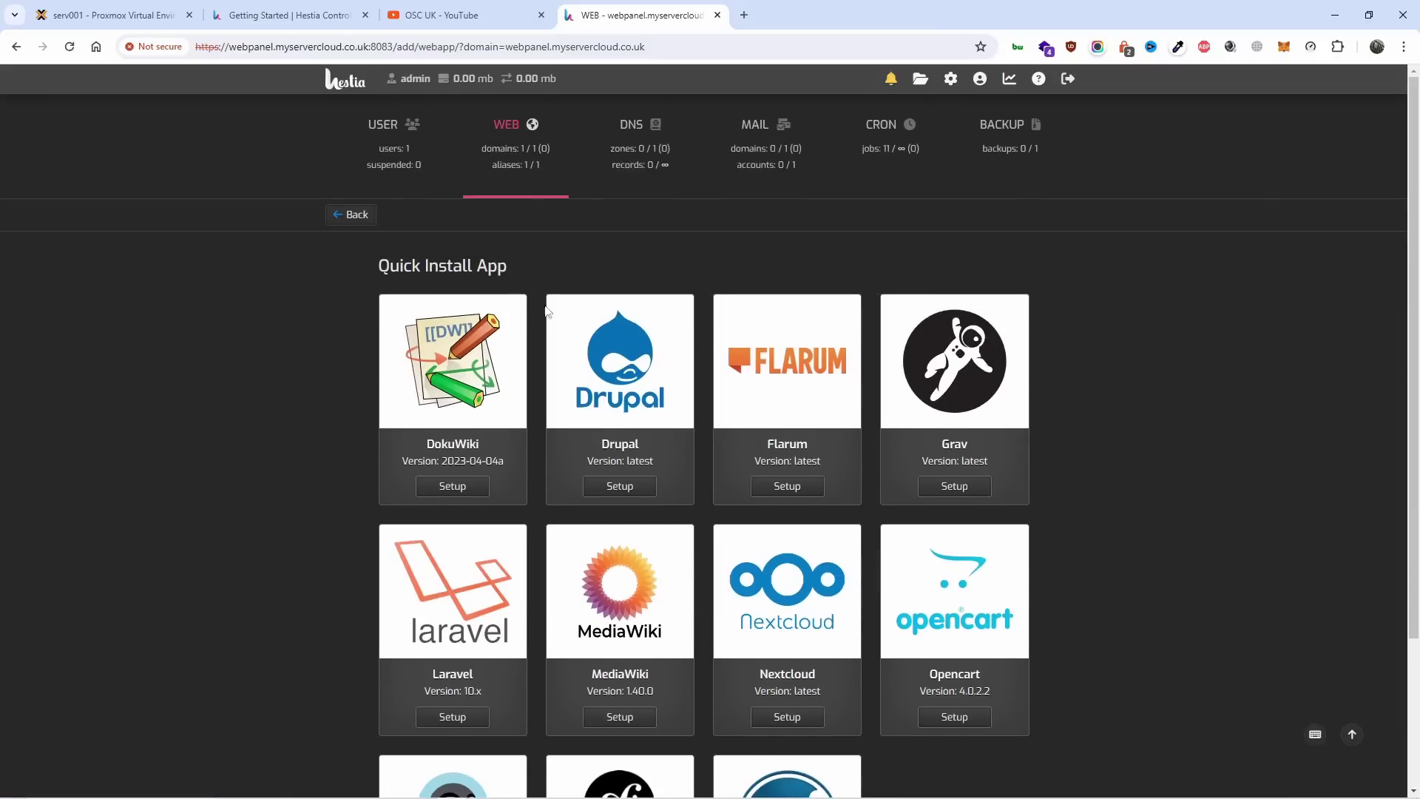
scroll(961, 563, down, 3)
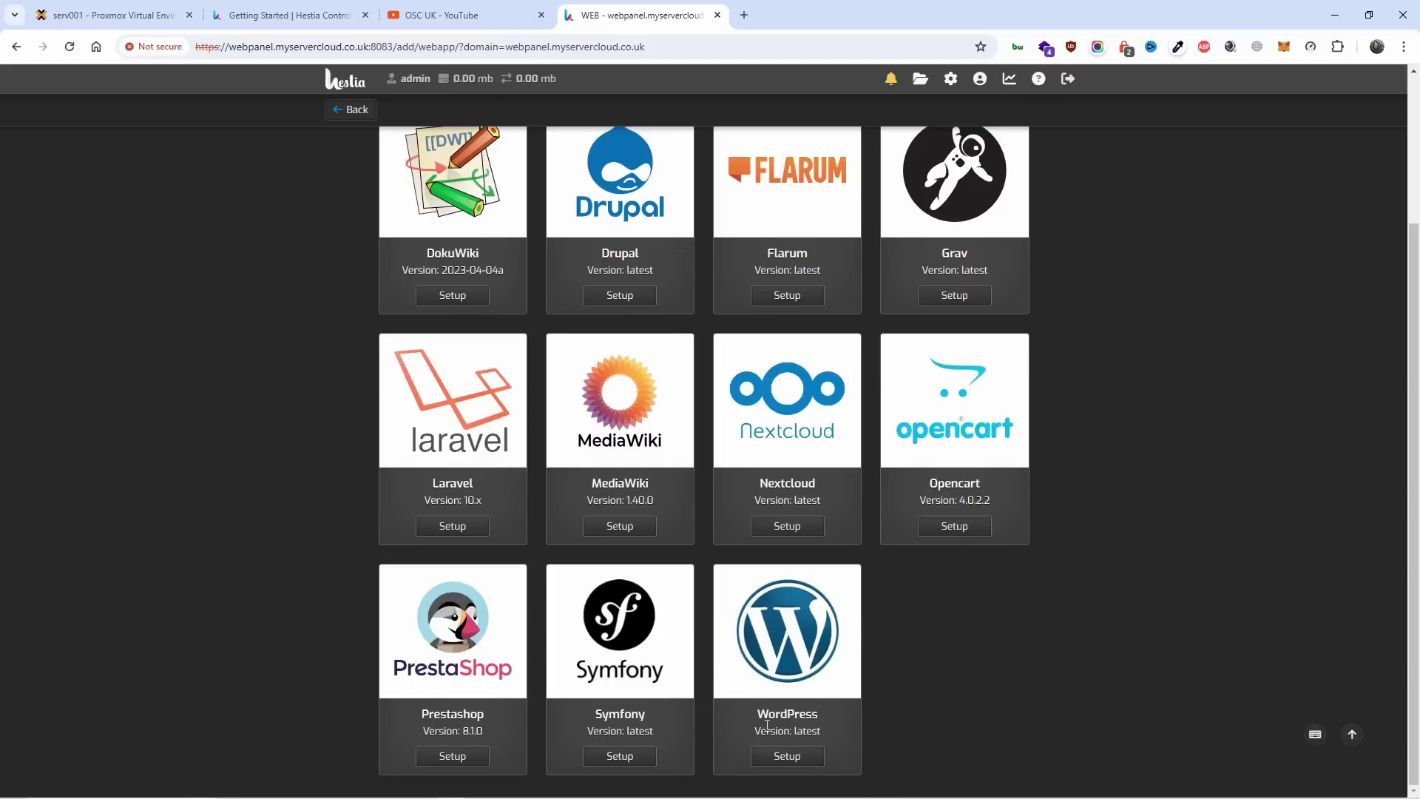
scroll(767, 725, up, 3)
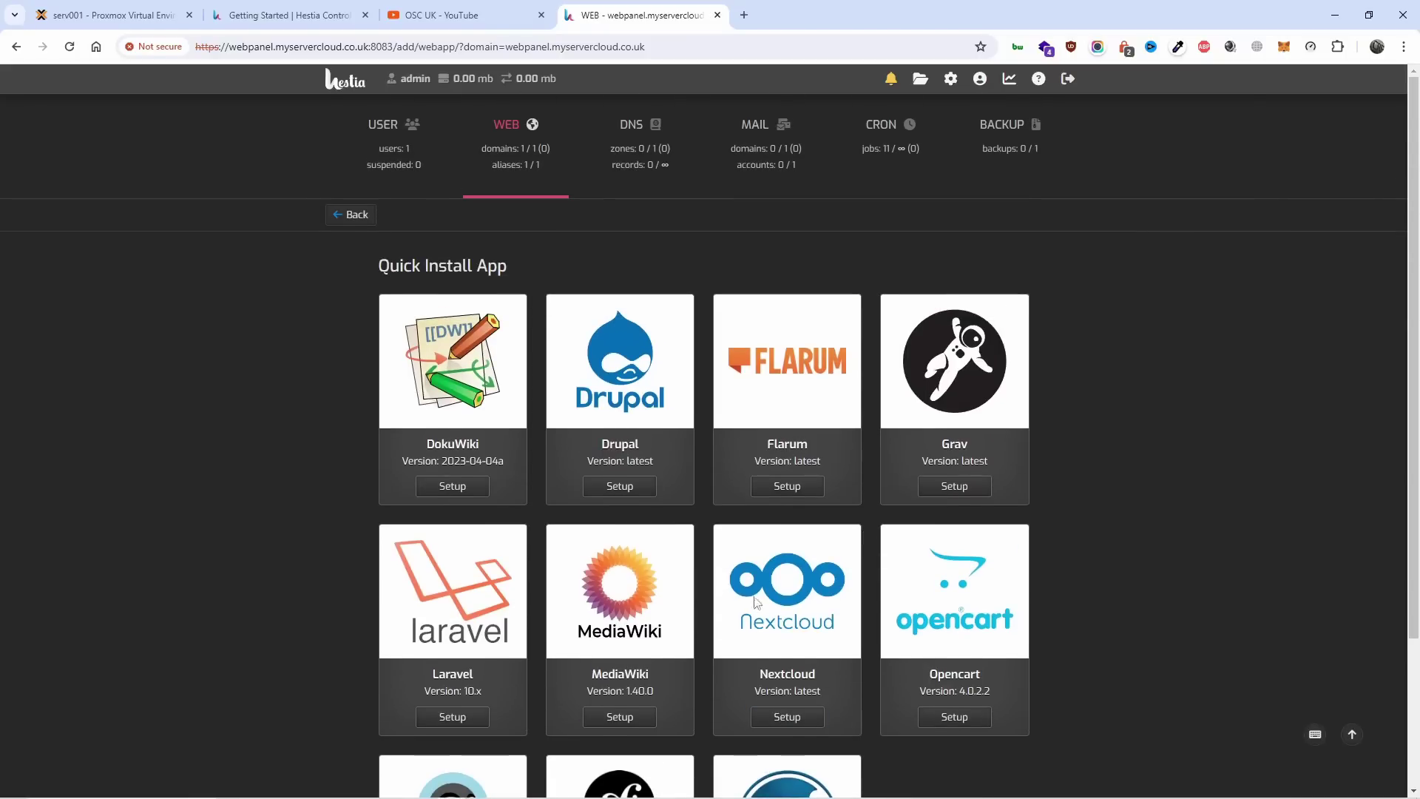
scroll(467, 570, down, 3)
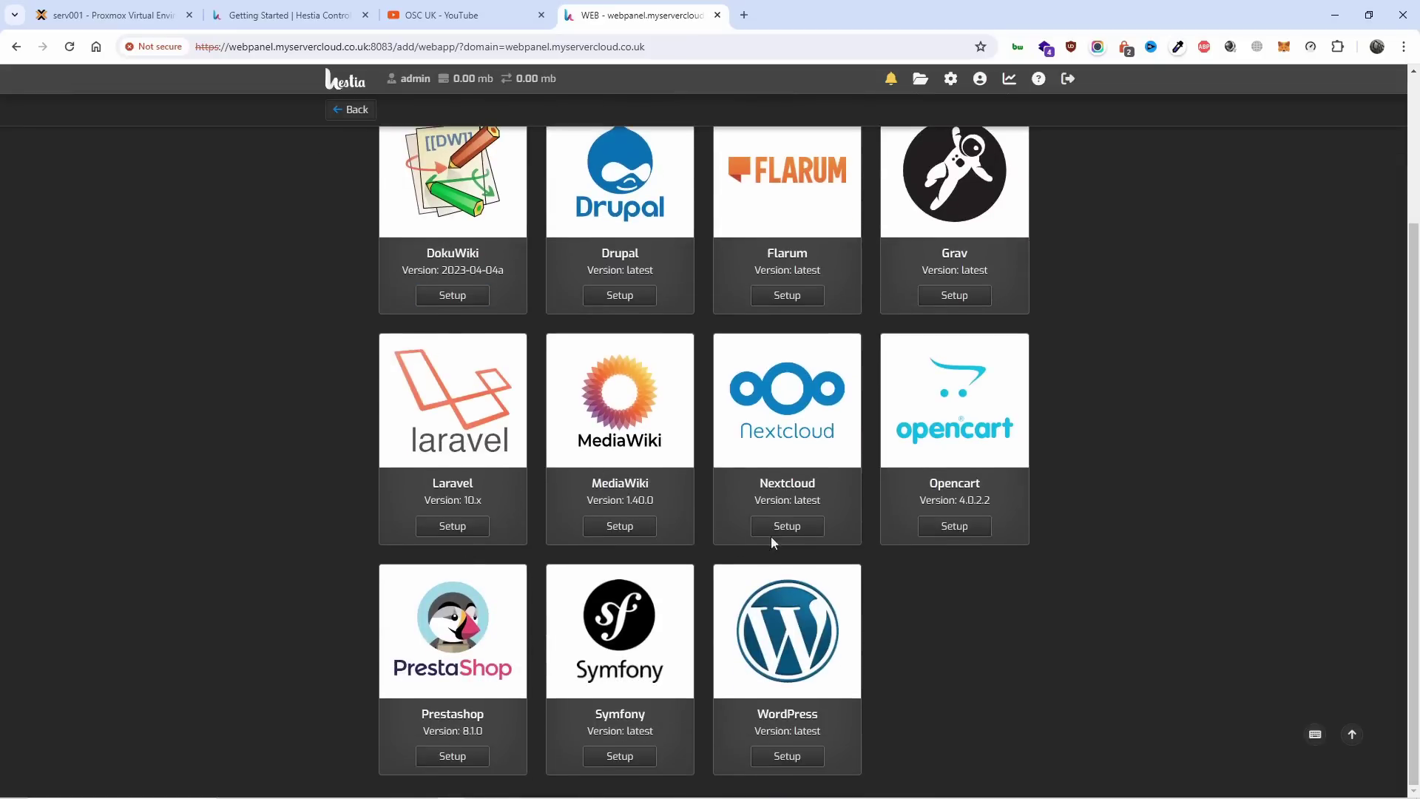
scroll(929, 570, up, 3)
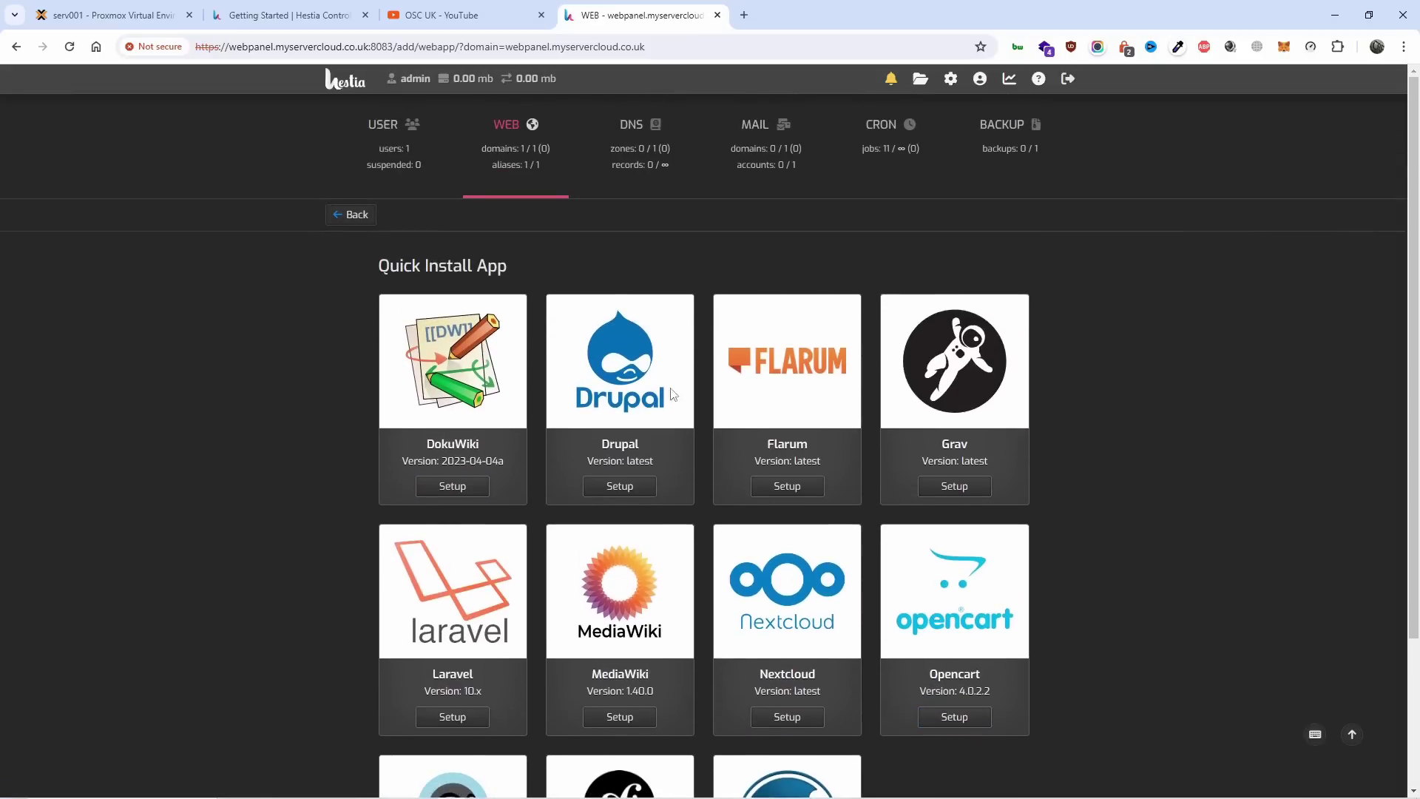
scroll(897, 316, down, 3)
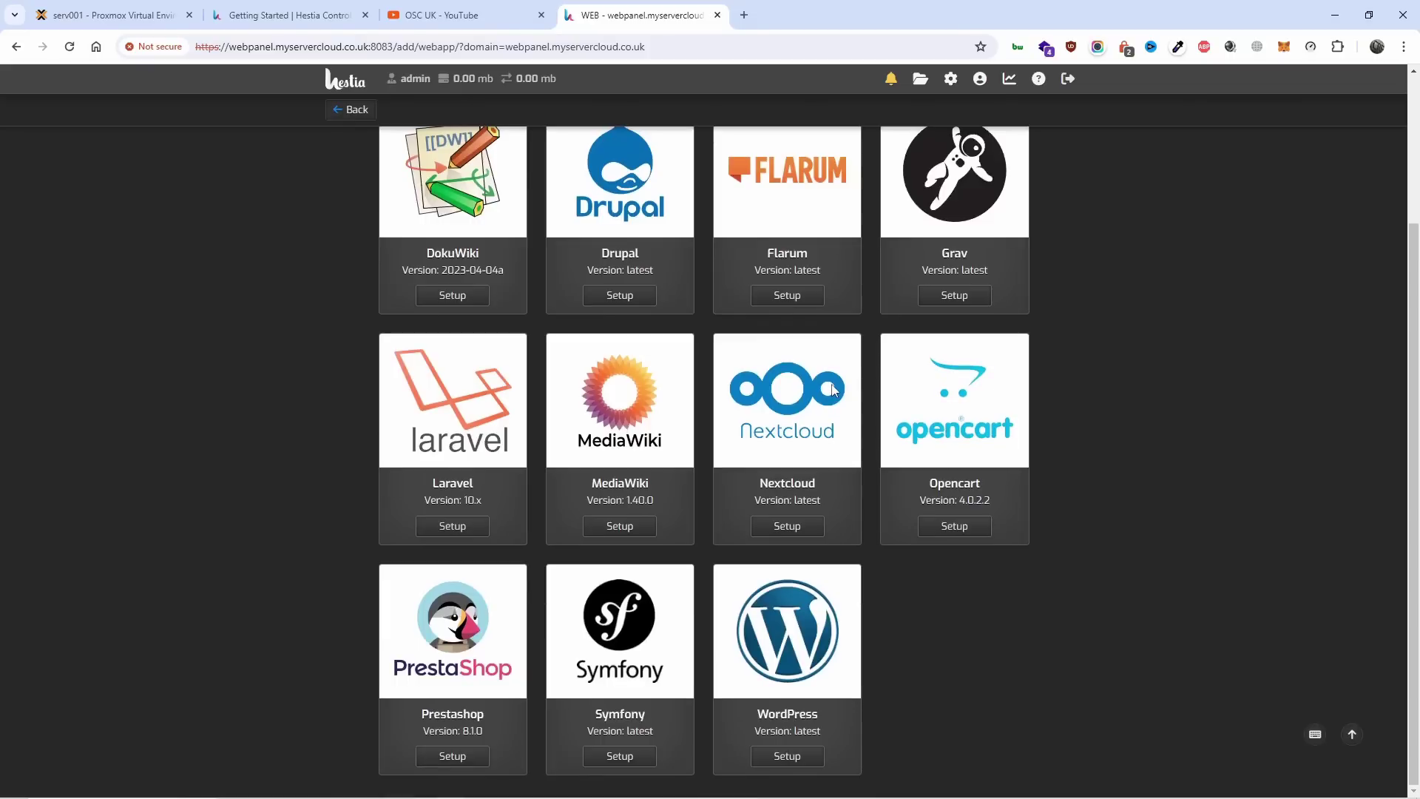
scroll(822, 610, up, 3)
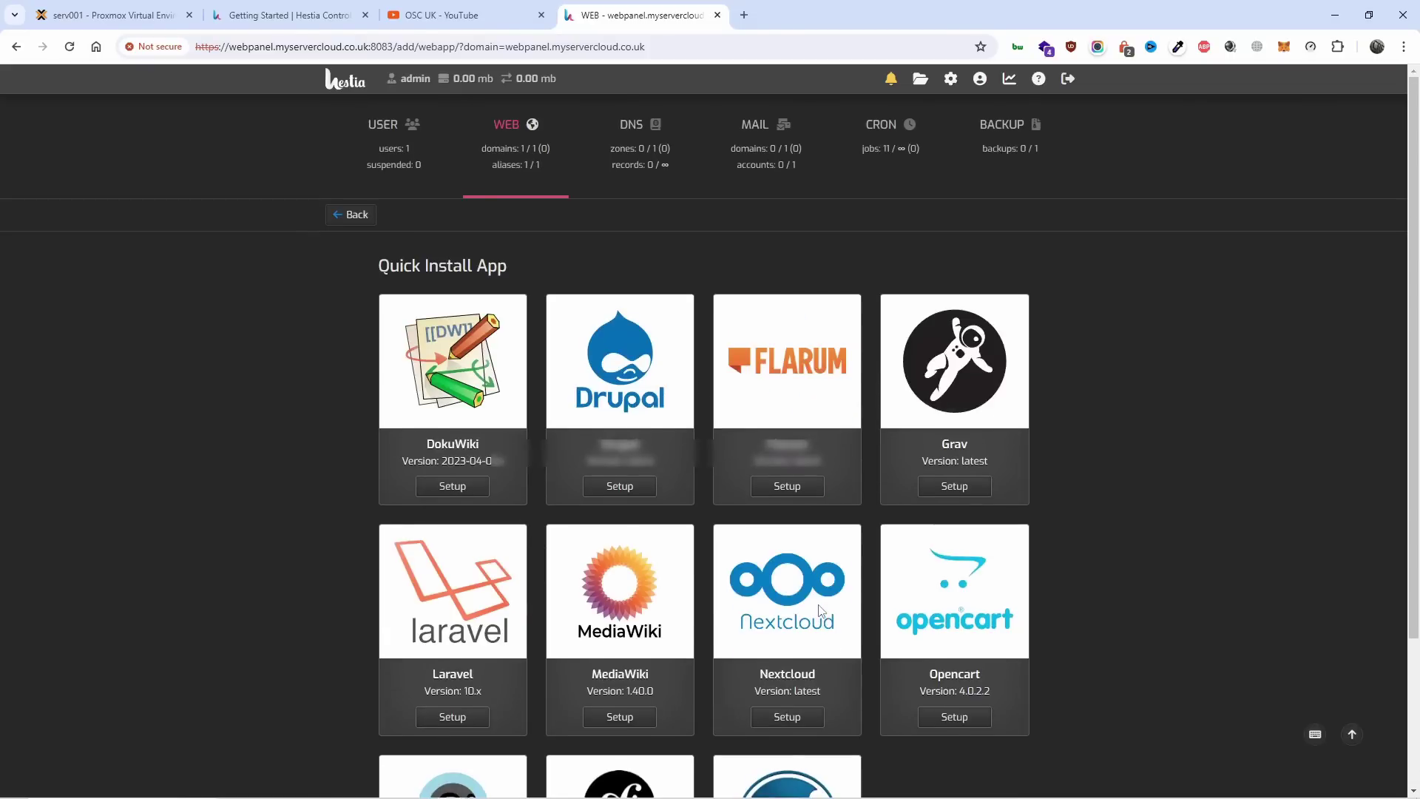
click(350, 216)
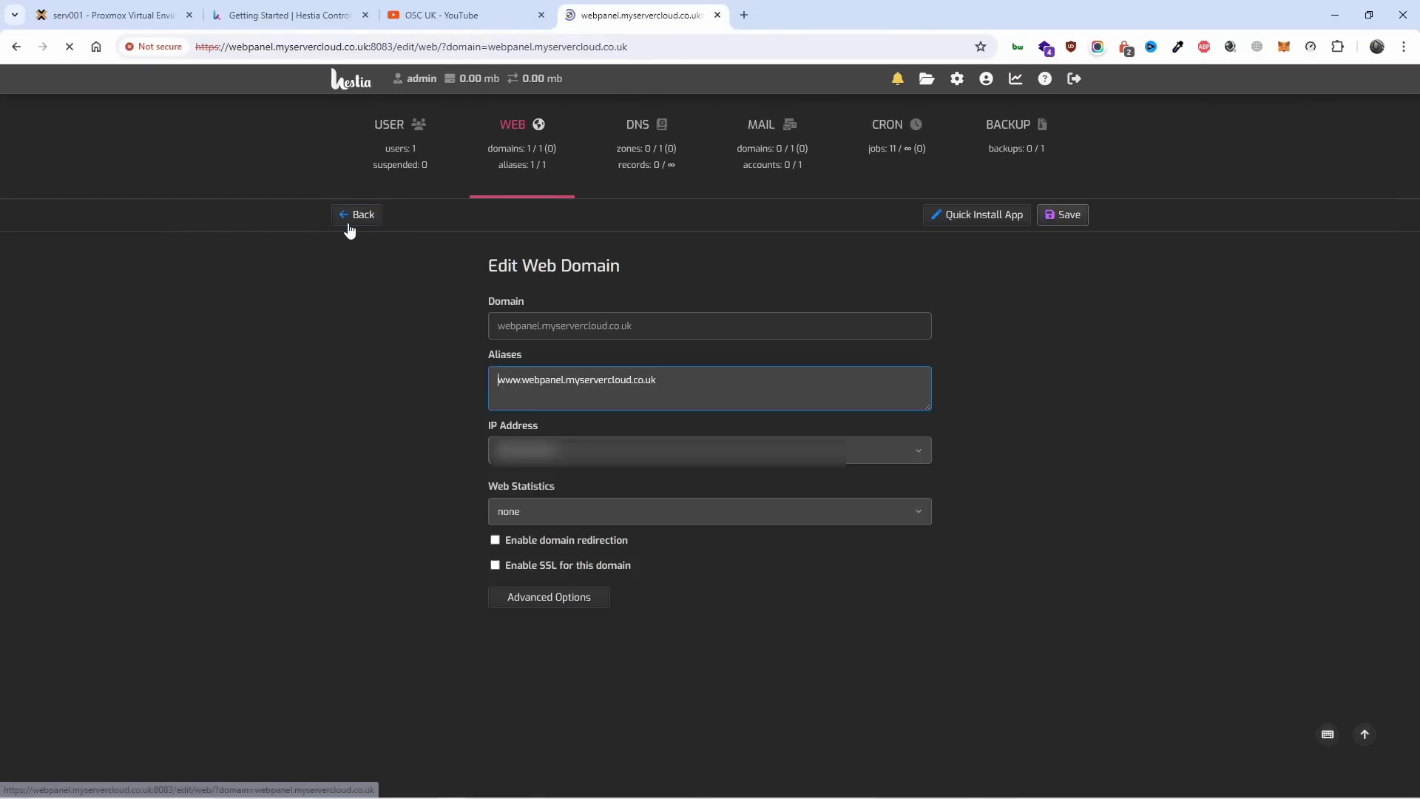
Visit DNS, Add DNS Domain, MAIL, Add Mail Domain and BACKUP, then open the File Manager.
click(656, 146)
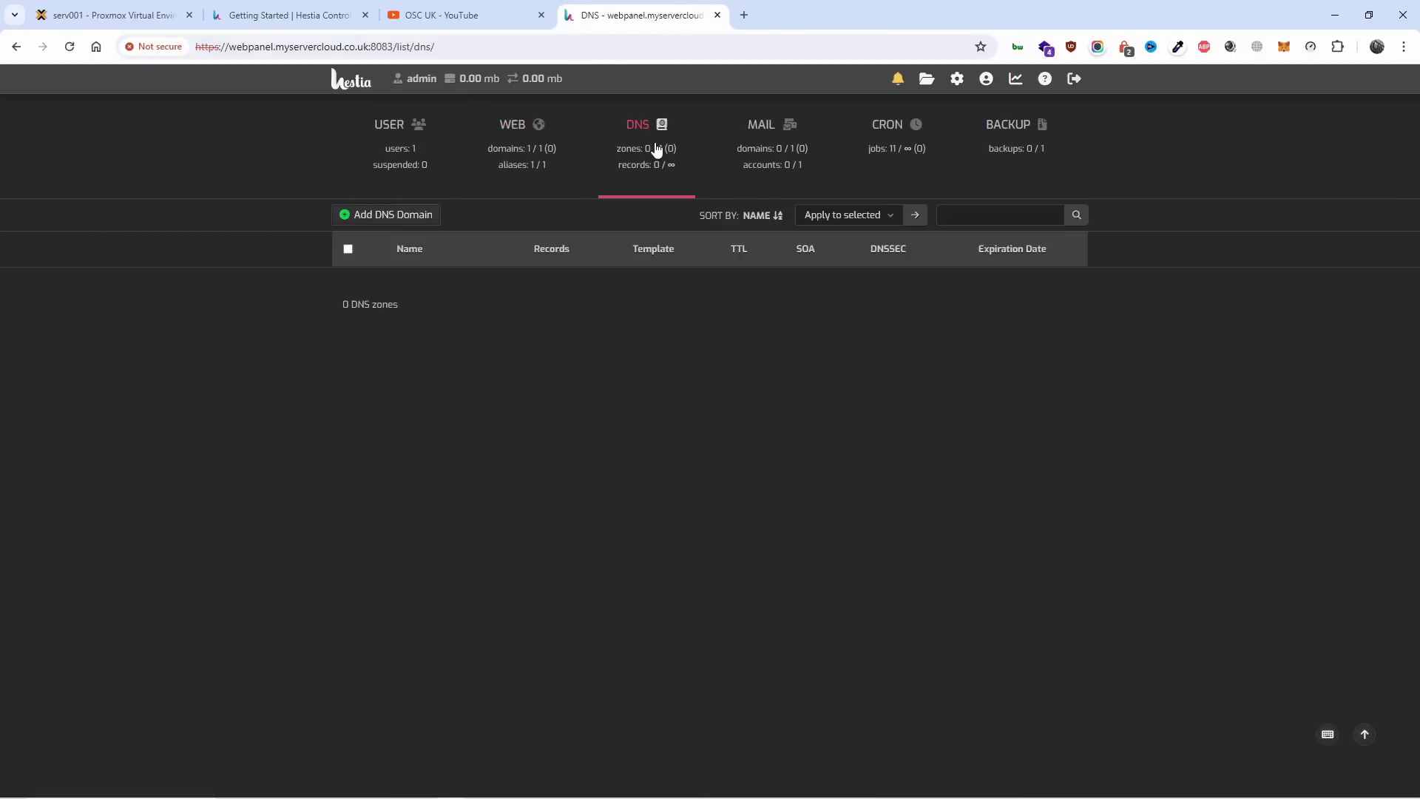
click(410, 220)
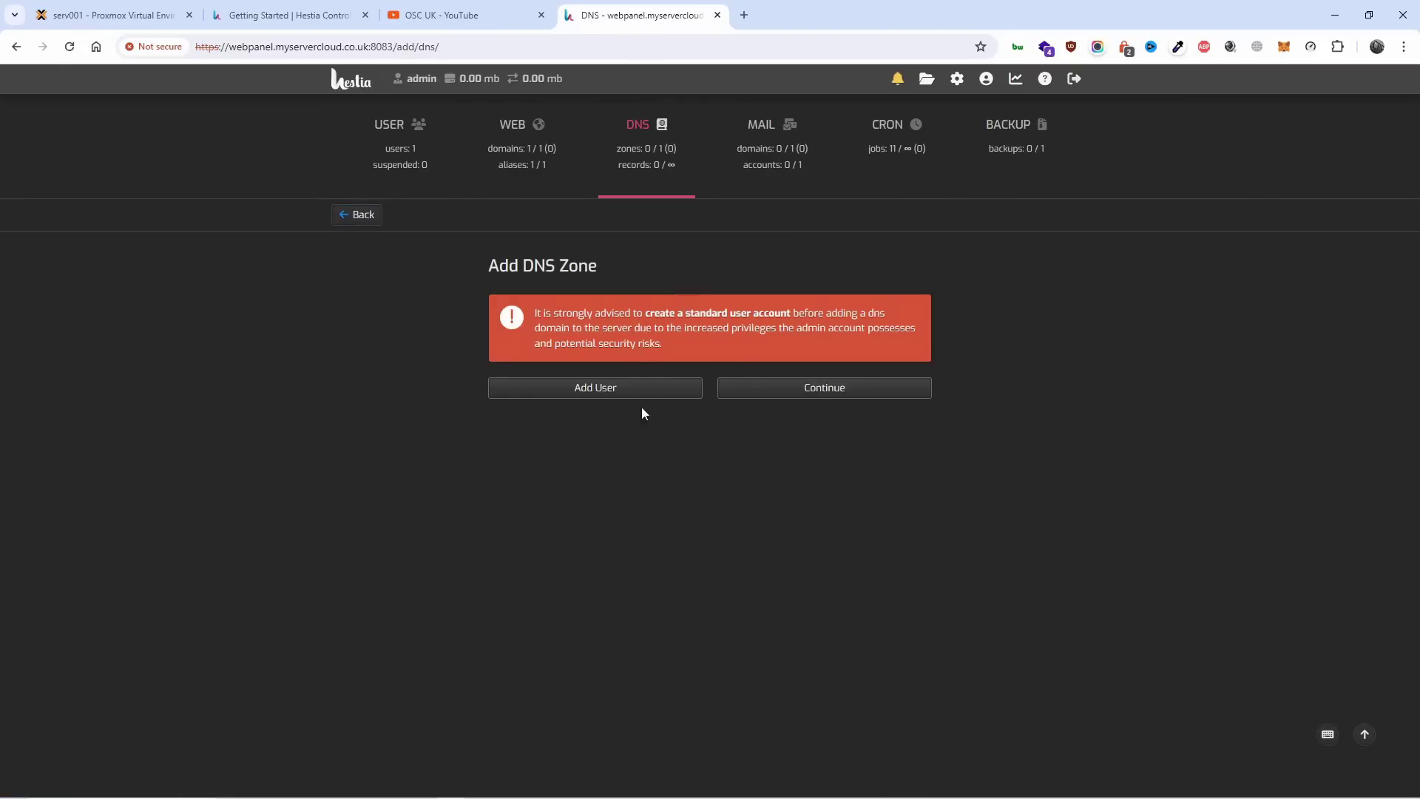
click(765, 140)
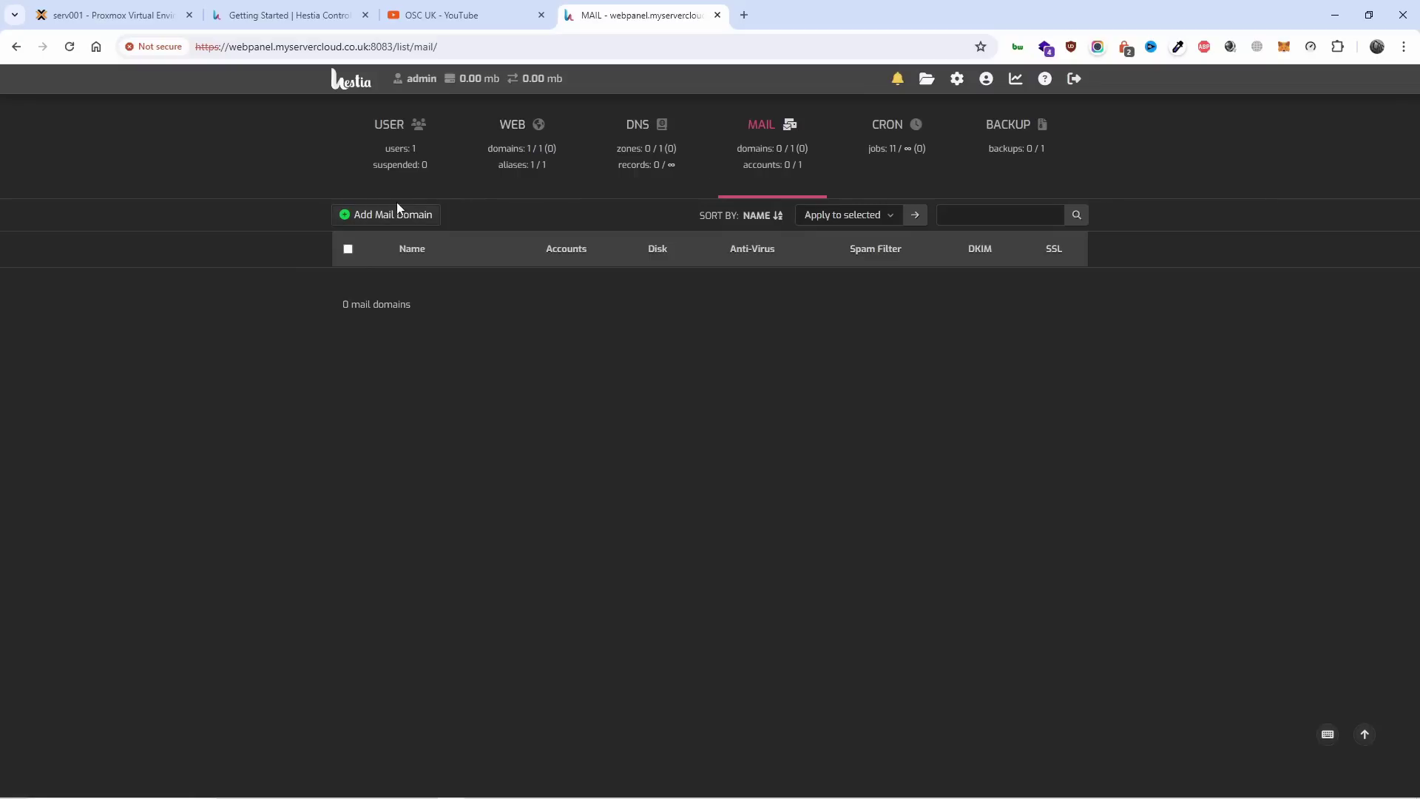
click(396, 214)
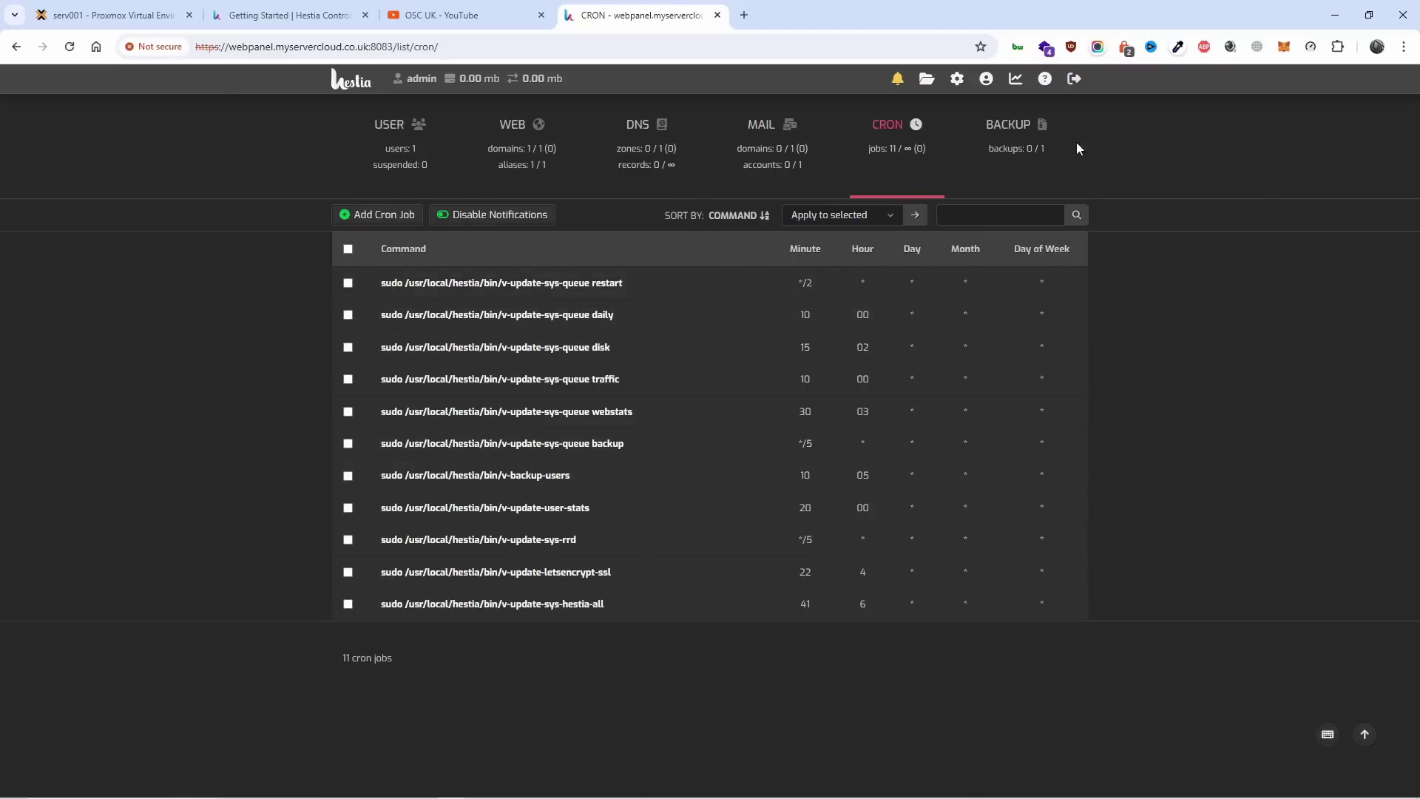
click(992, 150)
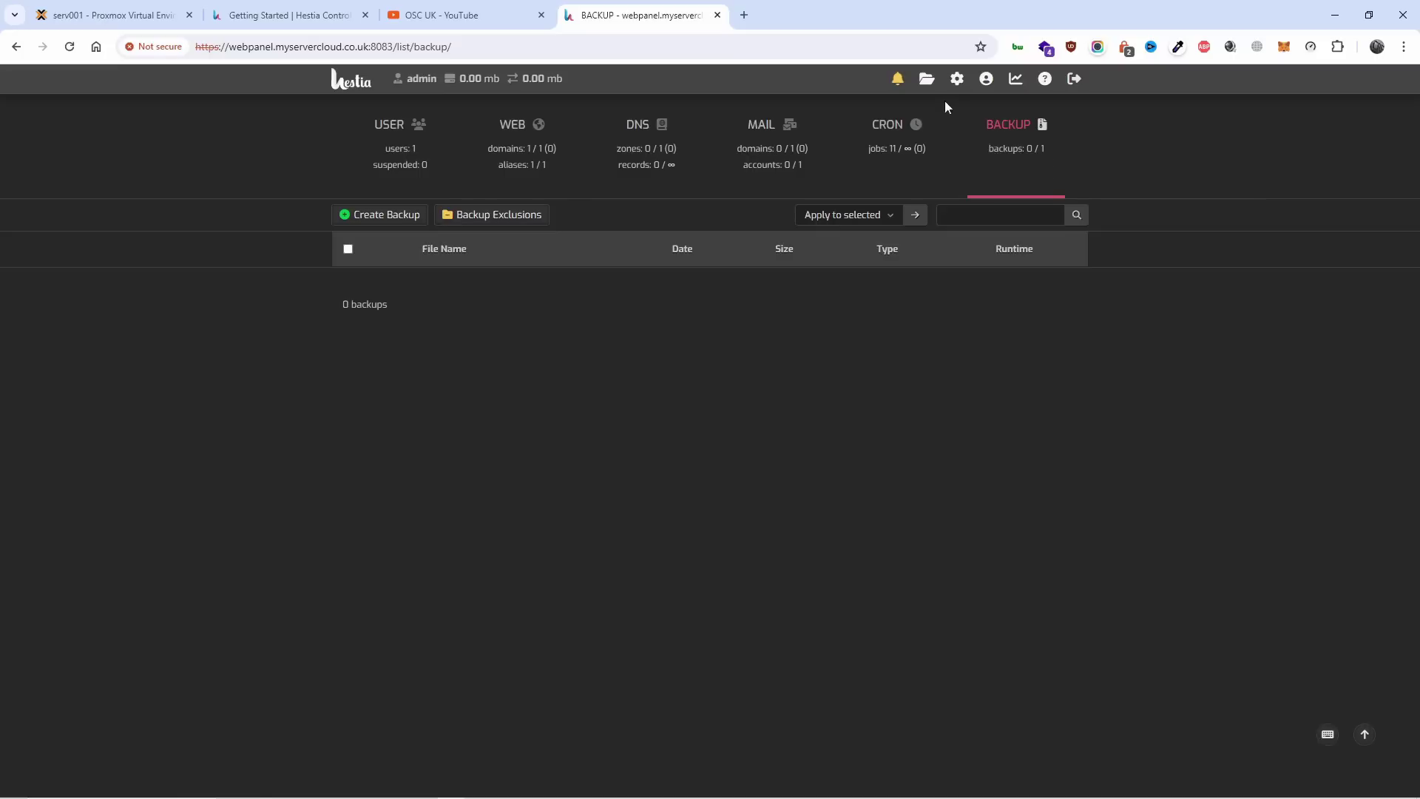
click(955, 199)
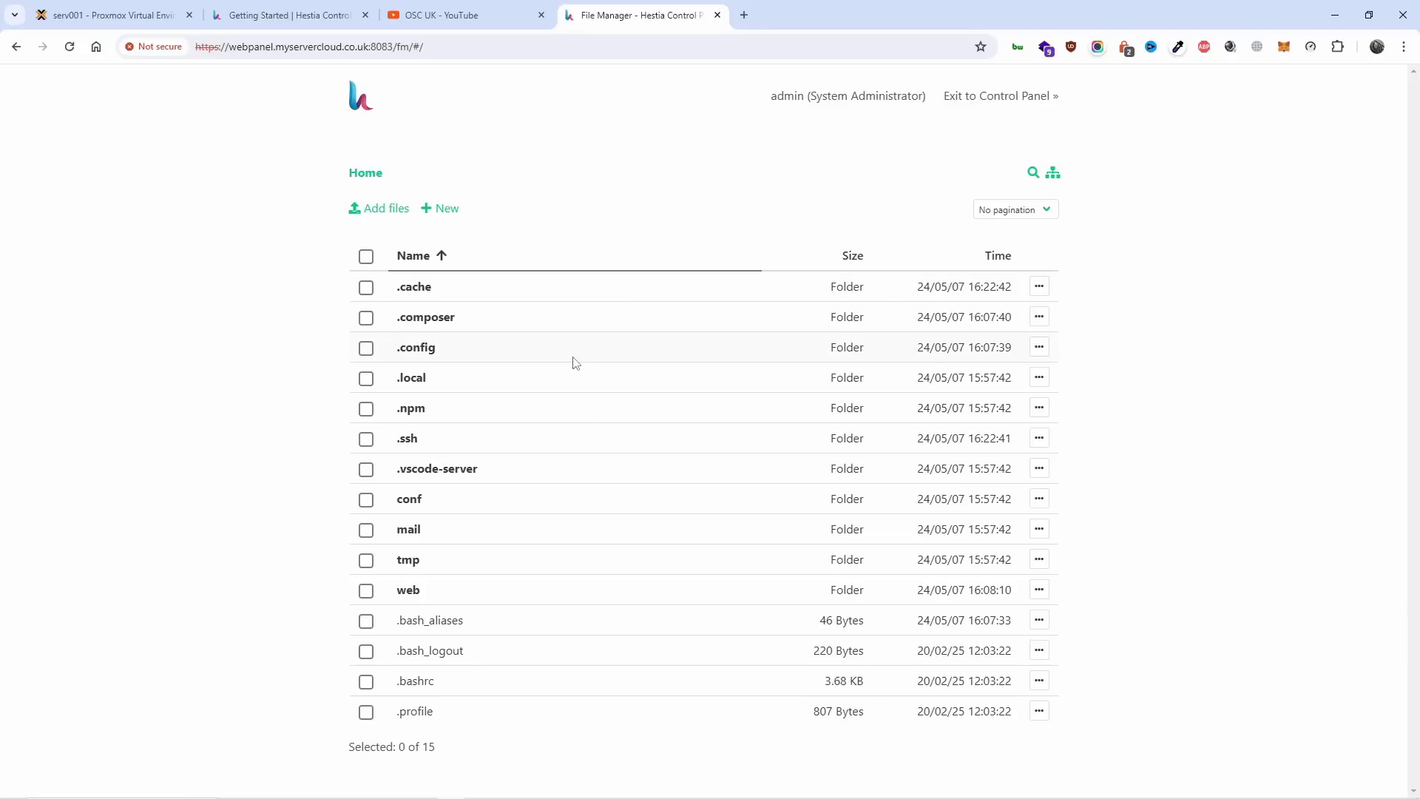
Browse web/webpanel.myservercloud.co.uk/public_html, return to Home, then exit to the Control Panel's WEB list.
click(438, 590)
click(466, 319)
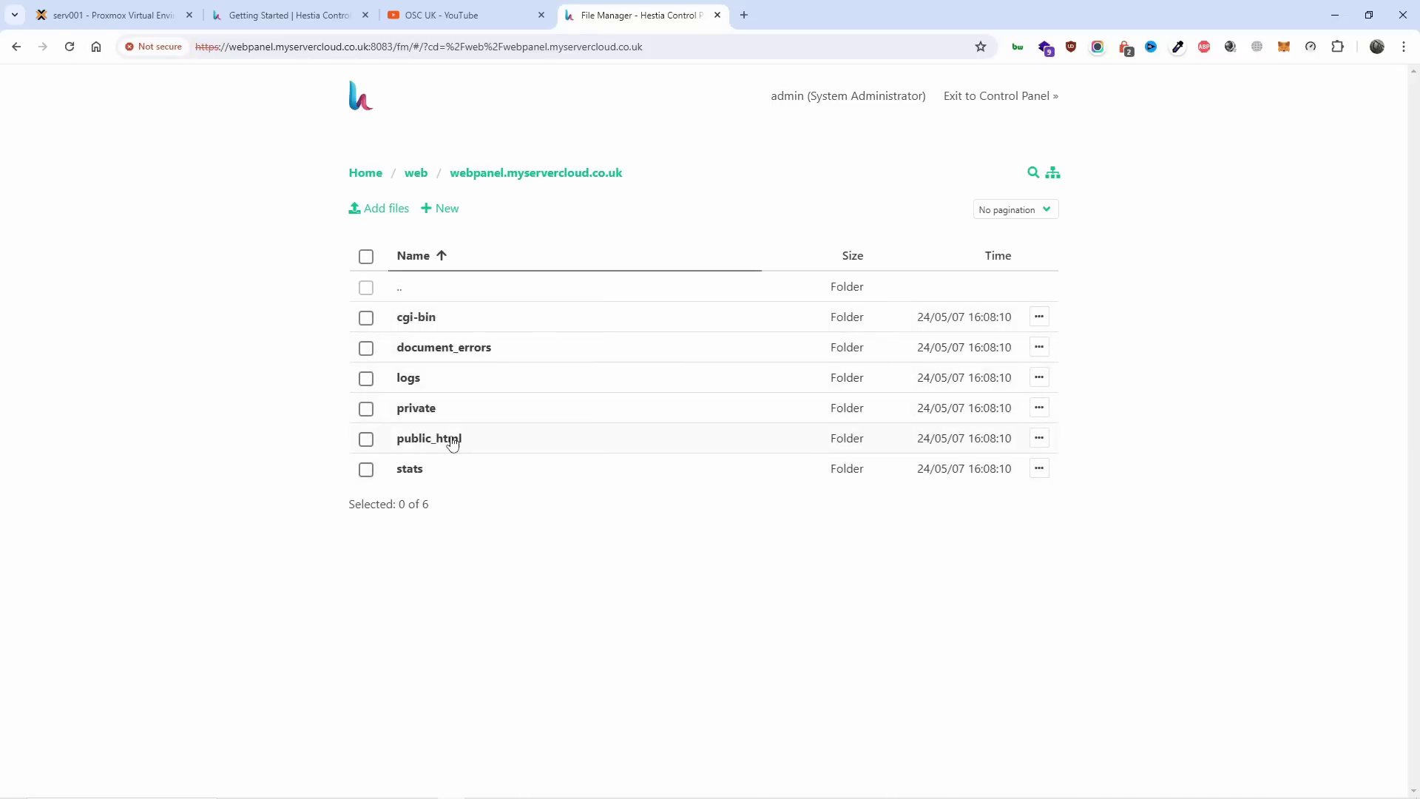
click(449, 439)
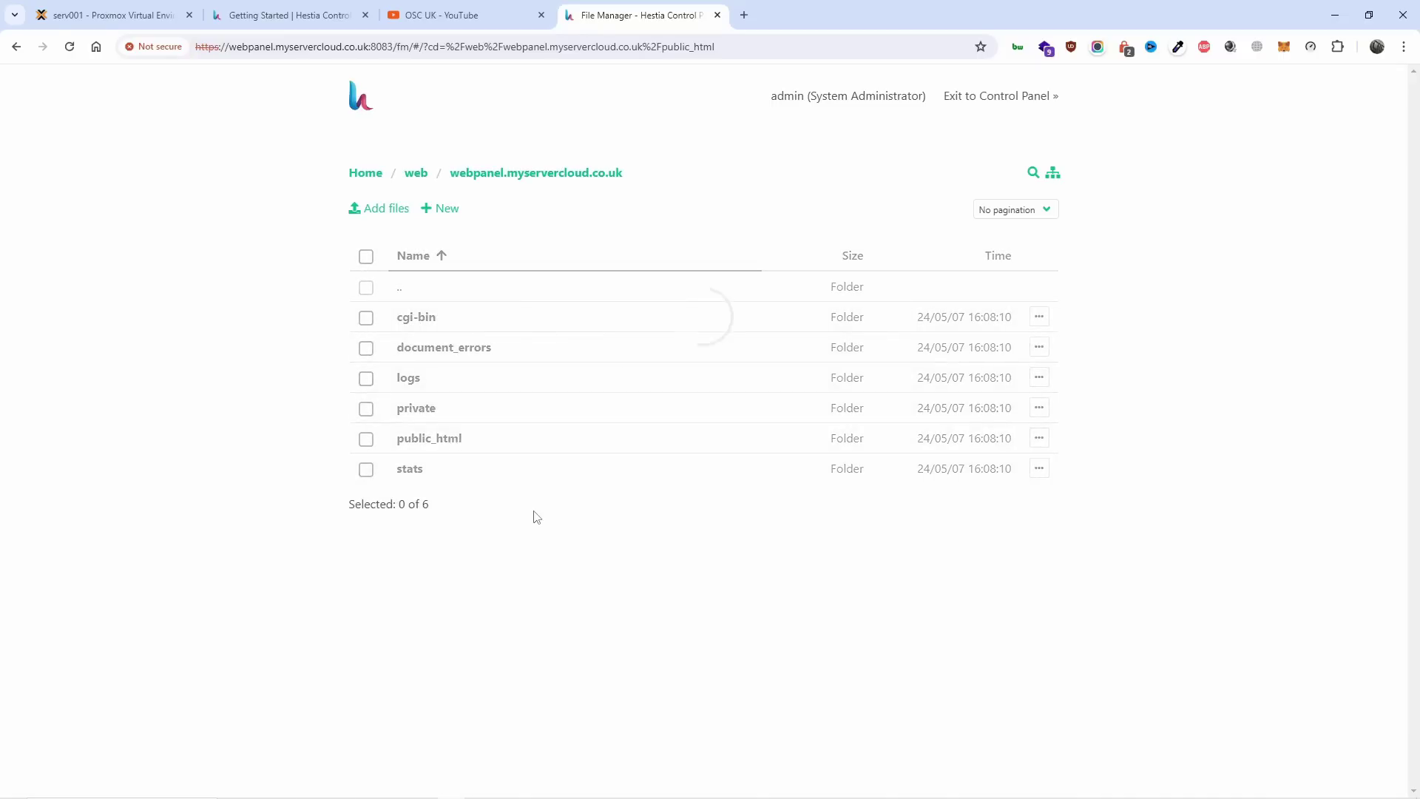
click(363, 102)
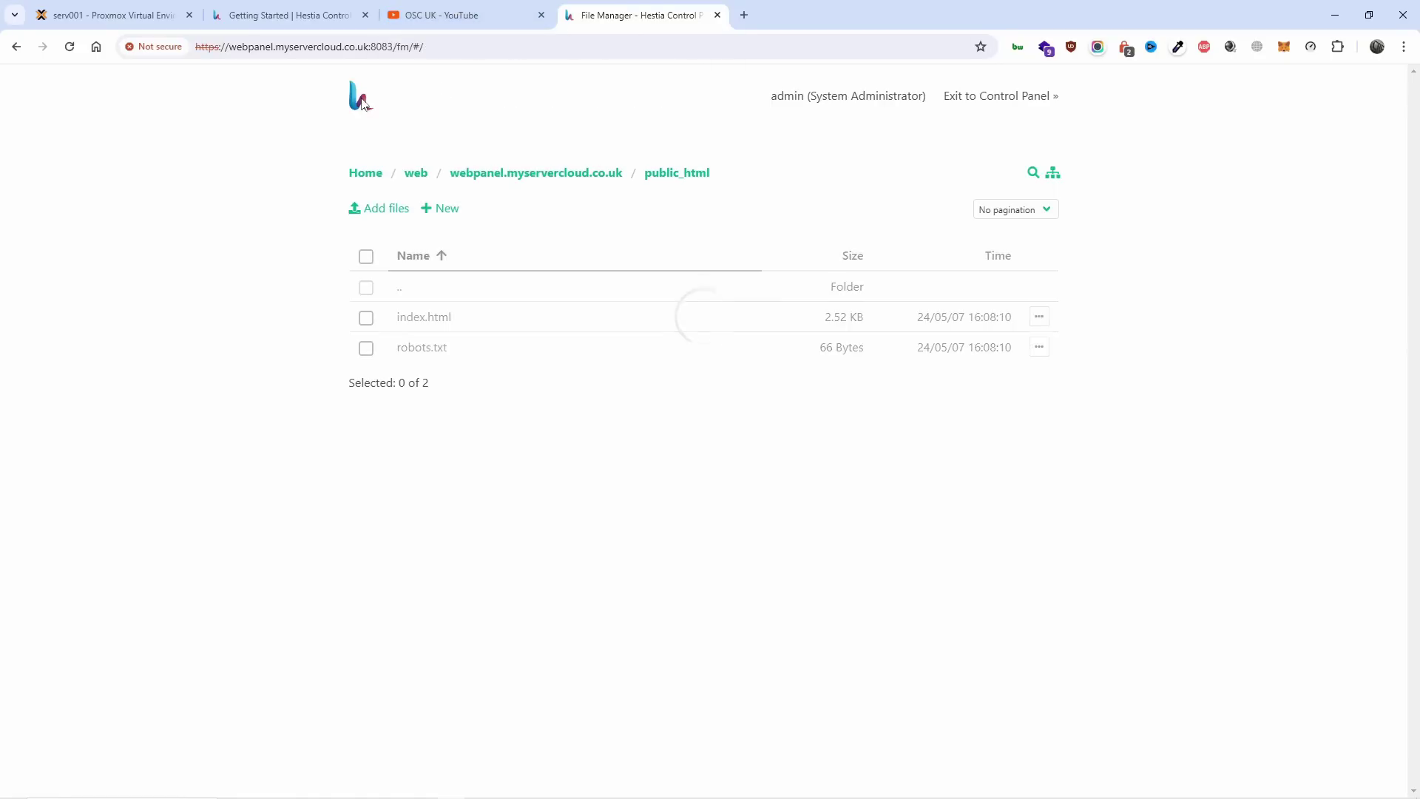
click(1007, 97)
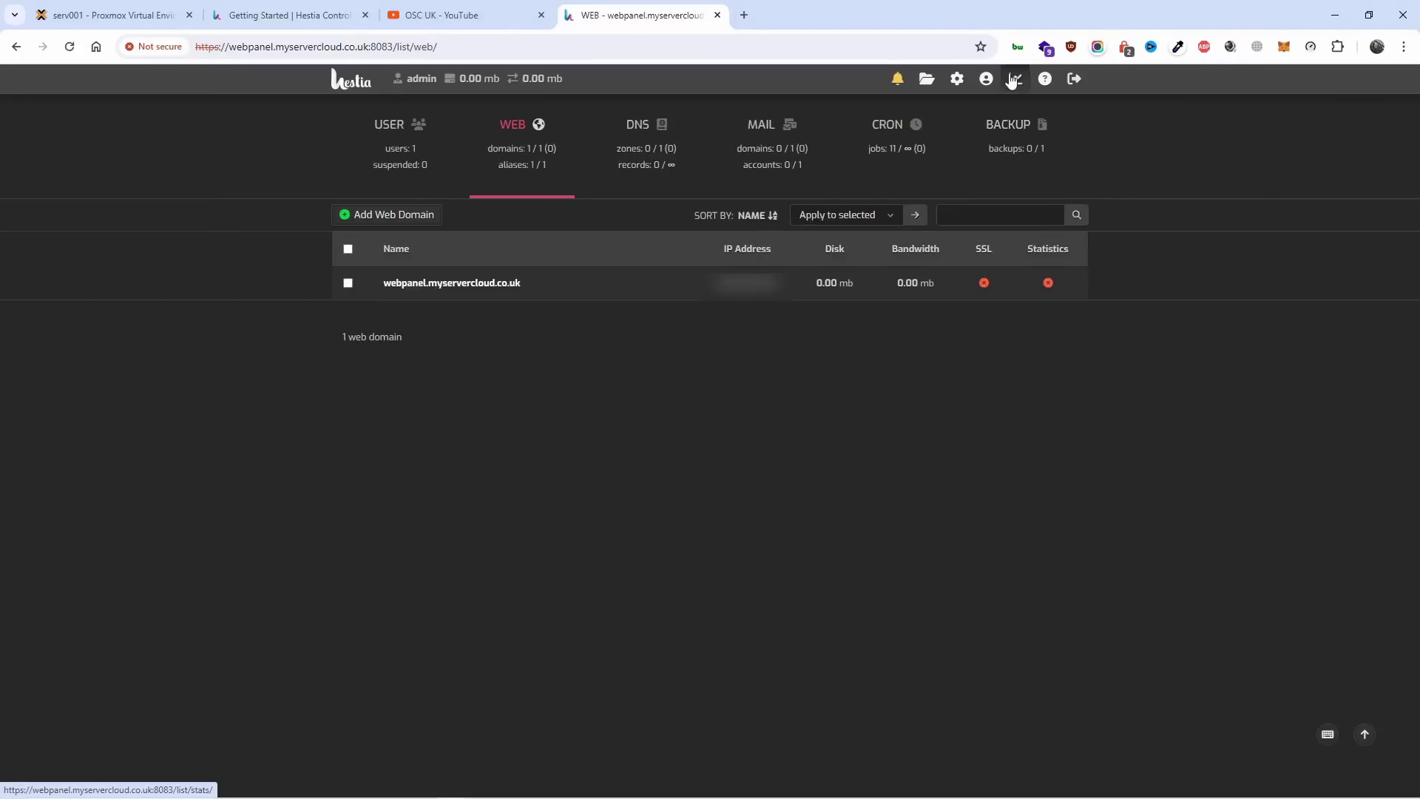
Review the server's Basic Options and SSL settings, then show the IP list with 192.168.1.233 on eth0.
click(958, 79)
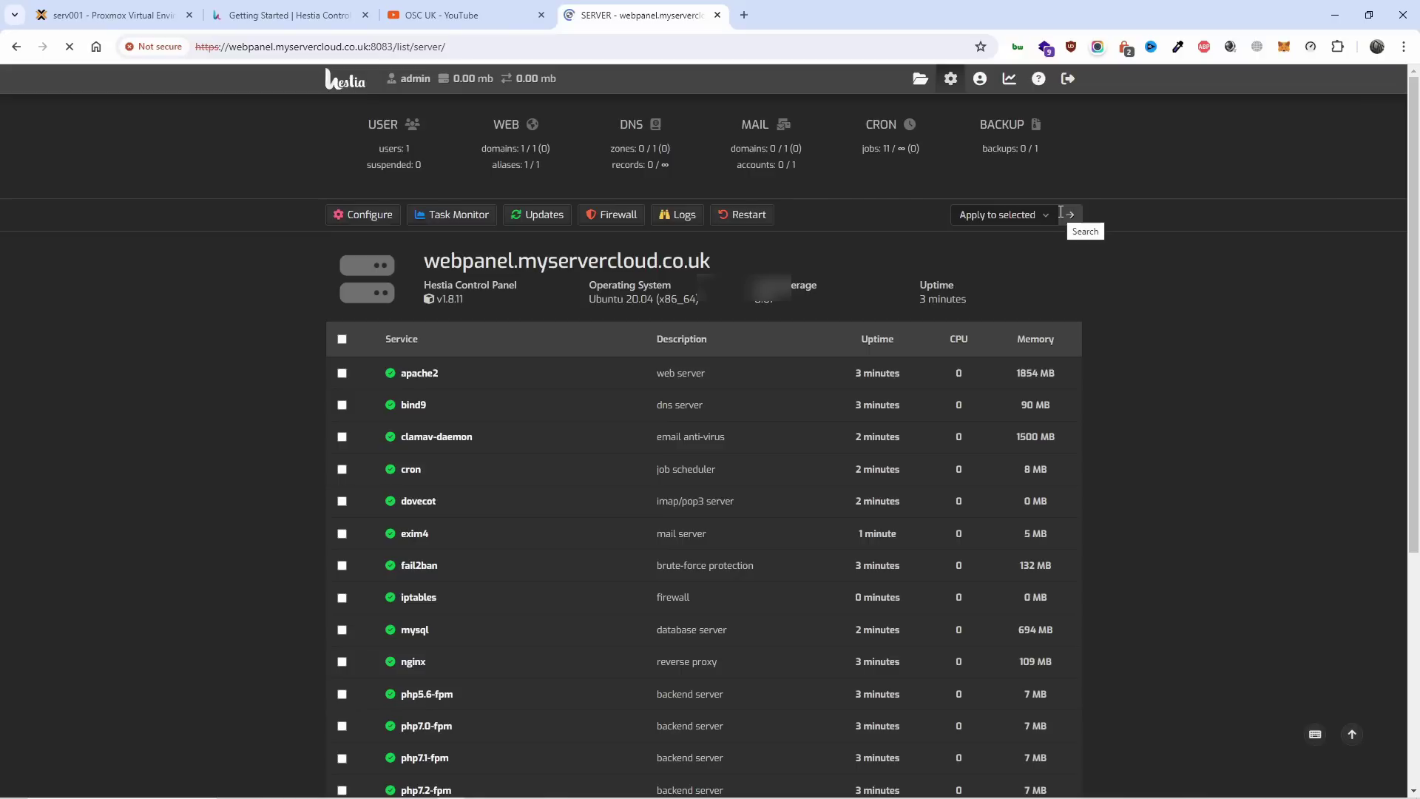
click(372, 216)
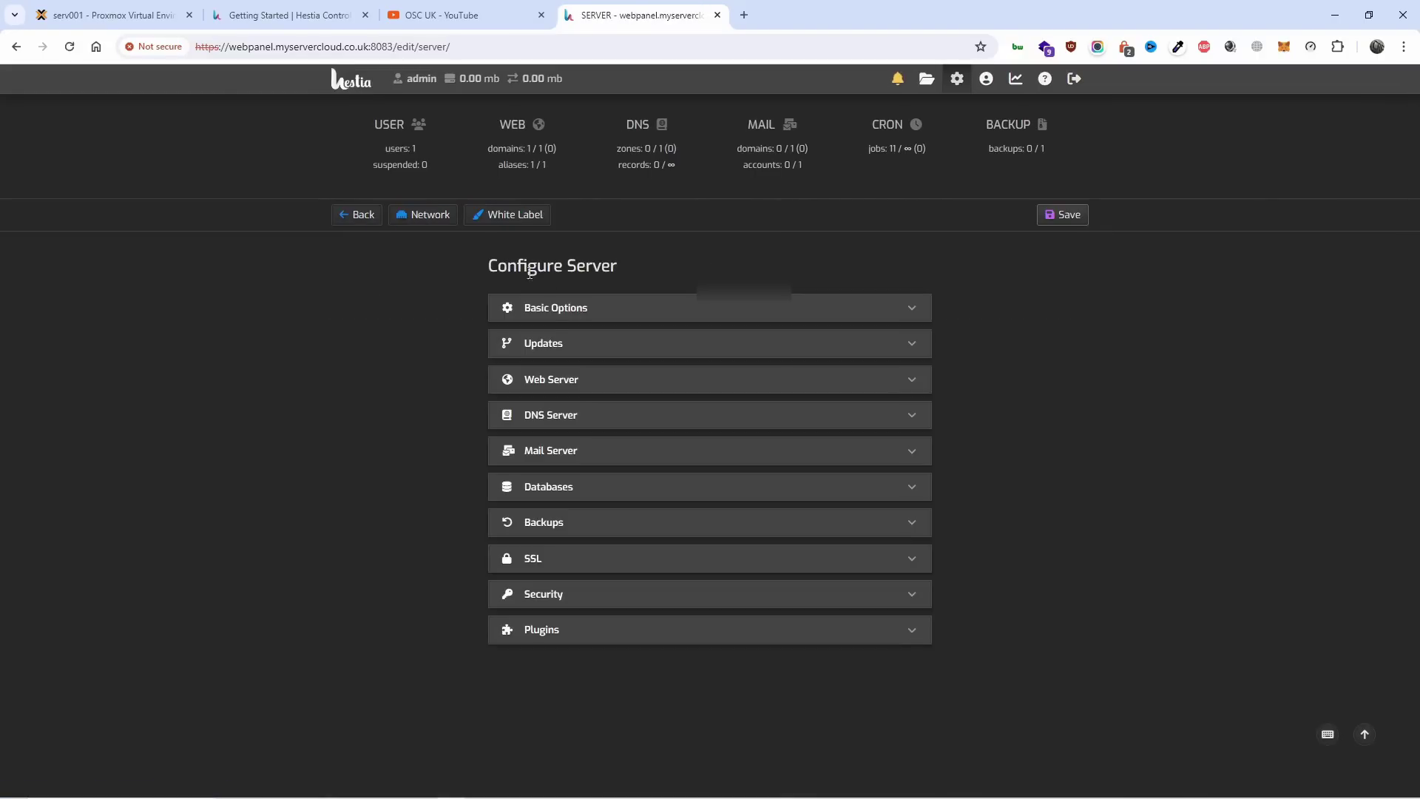
click(555, 310)
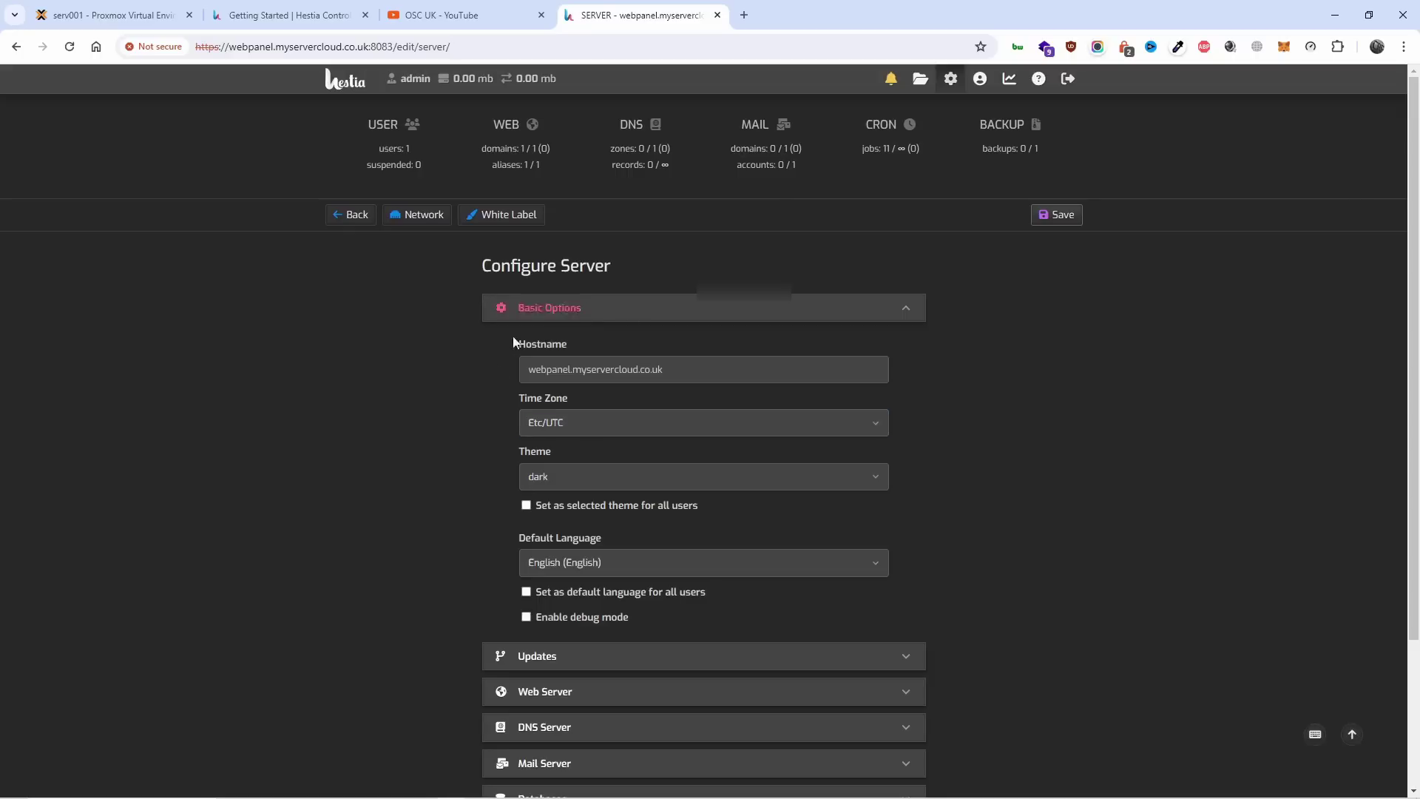
scroll(606, 443, down, 3)
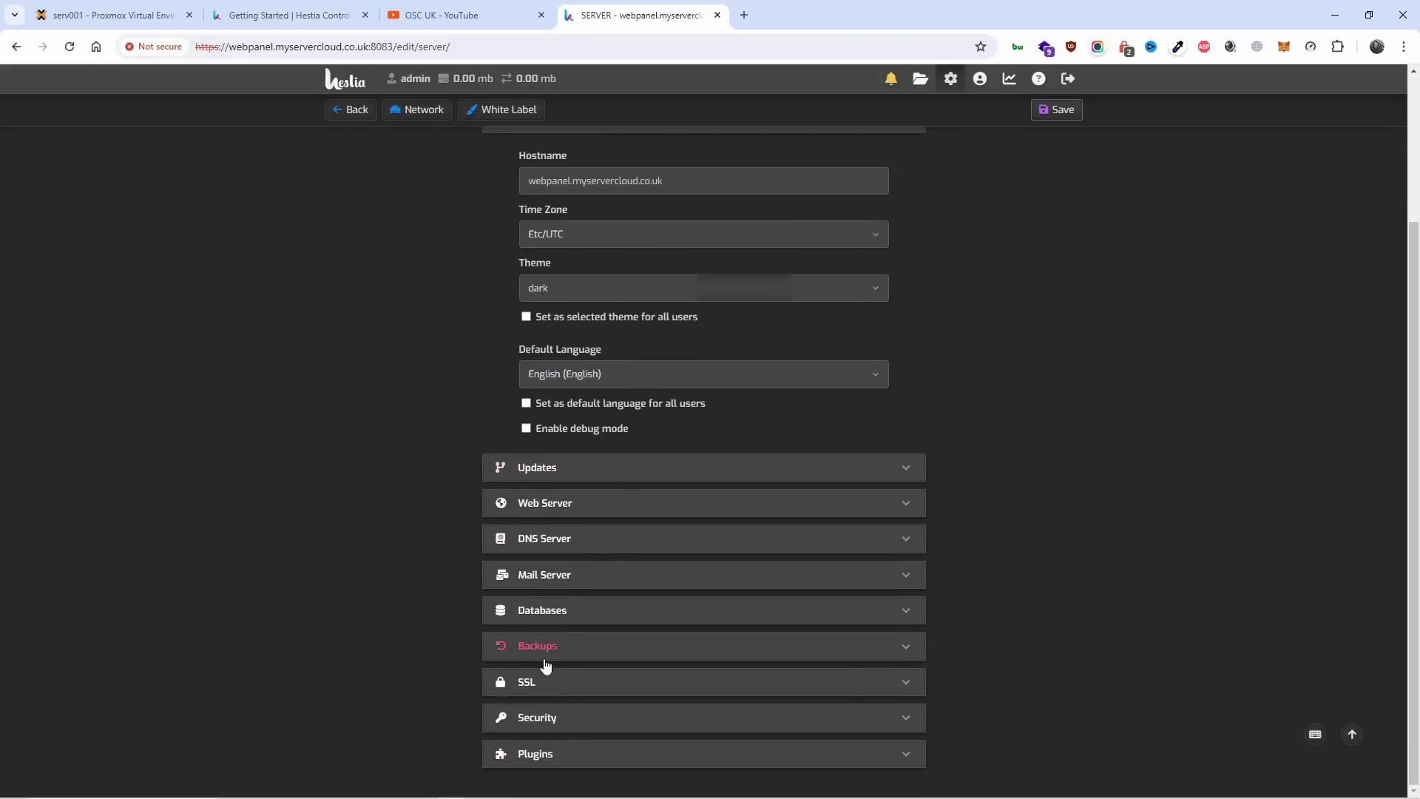
click(545, 684)
scroll(835, 625, down, 5)
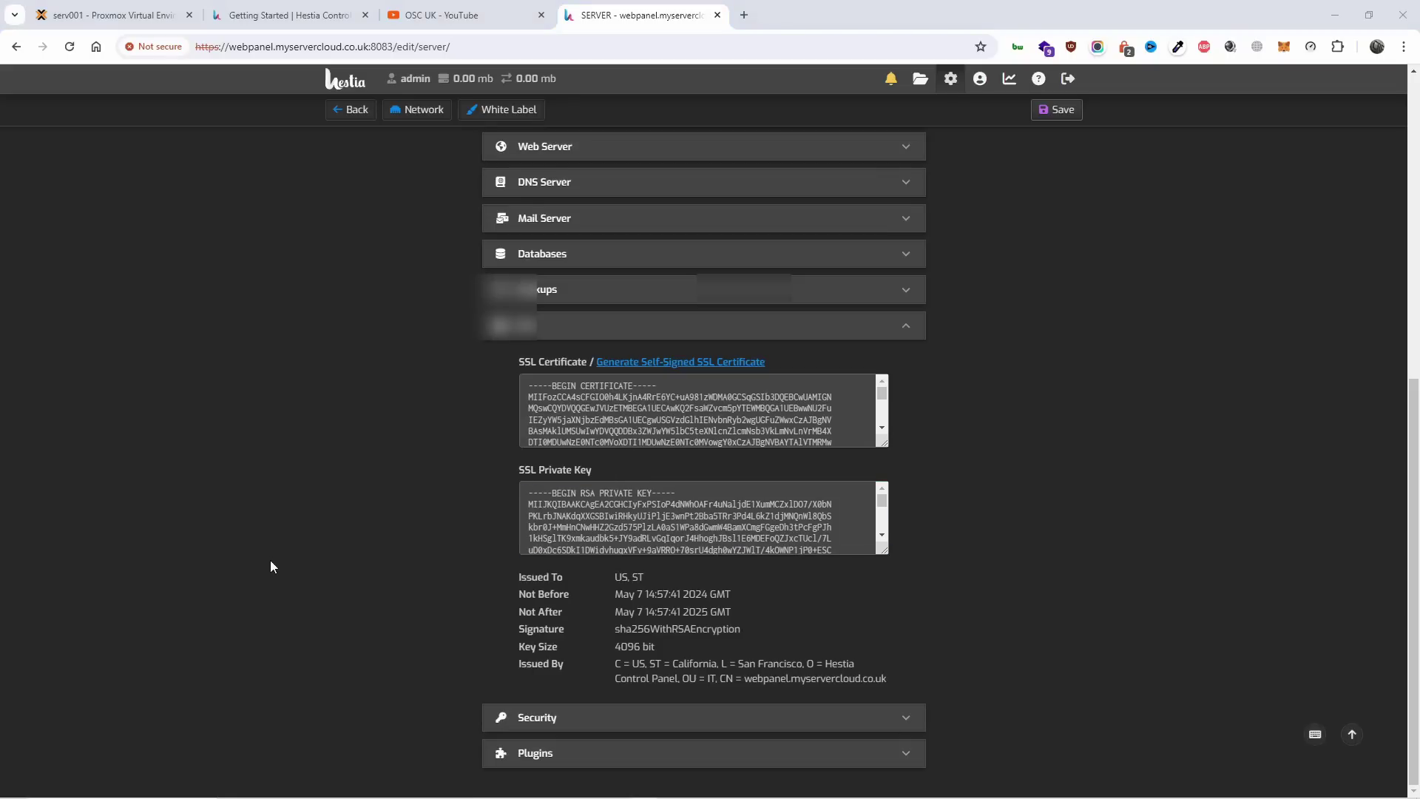
scroll(343, 525, up, 7)
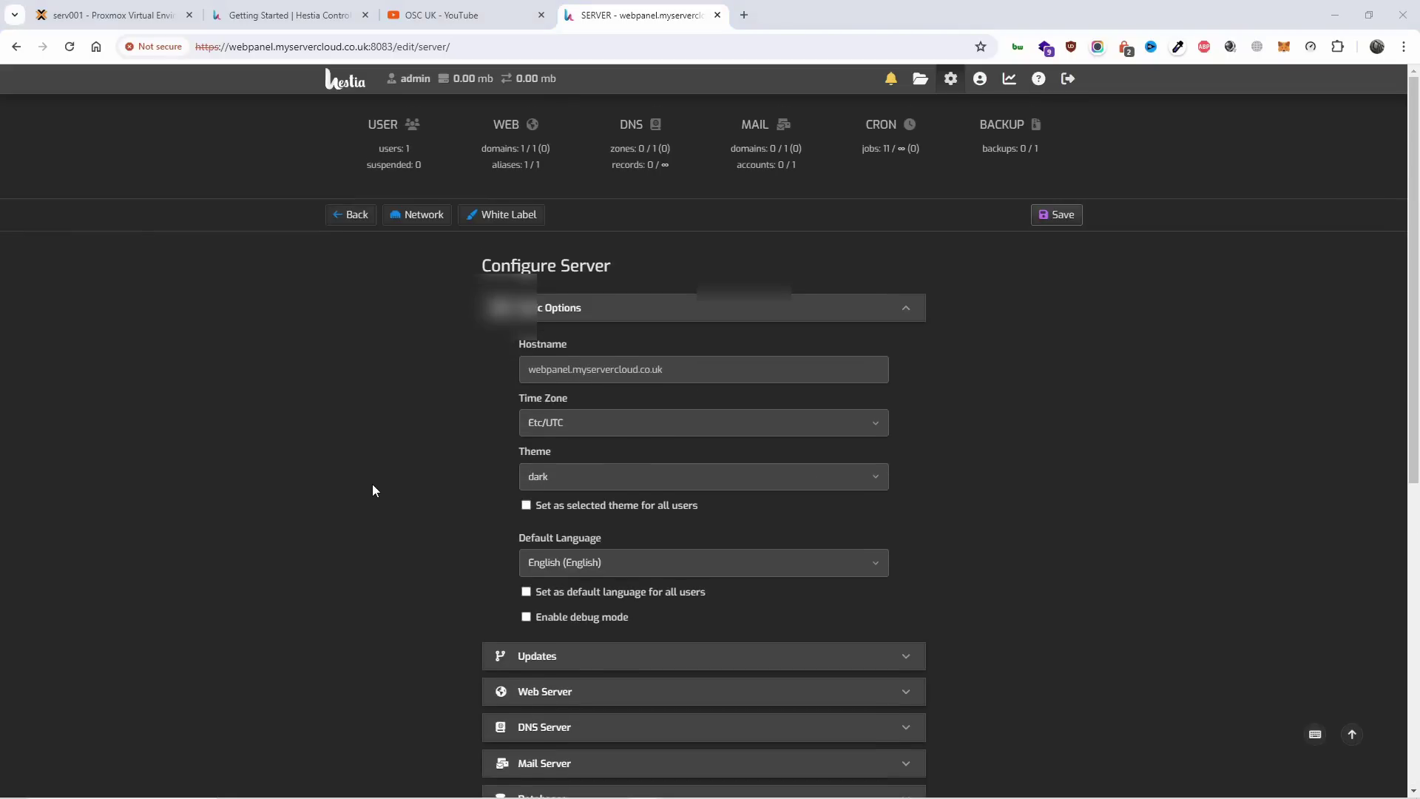
click(420, 222)
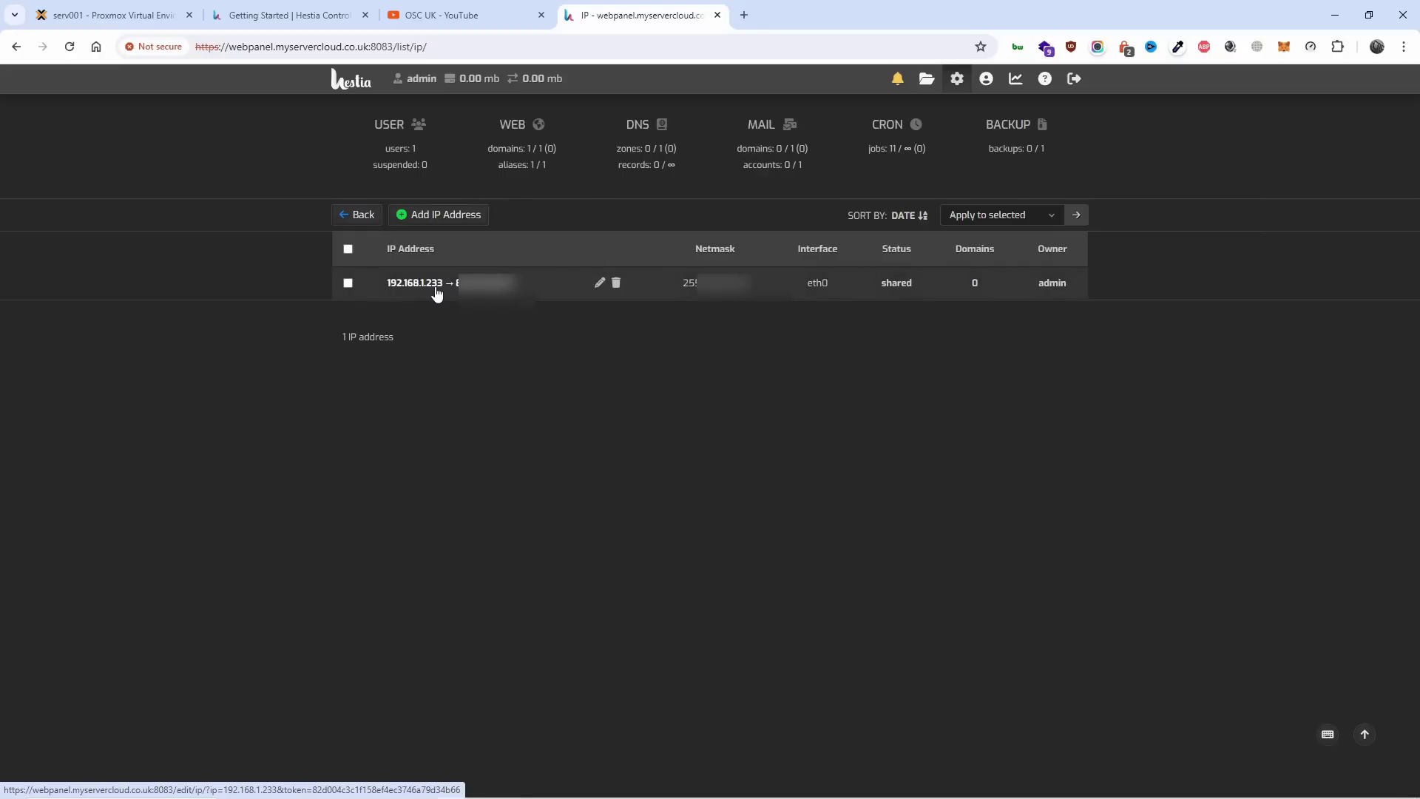
Expand DNS Server, inspect the bind9 configuration files, then return to the running services overview.
click(356, 225)
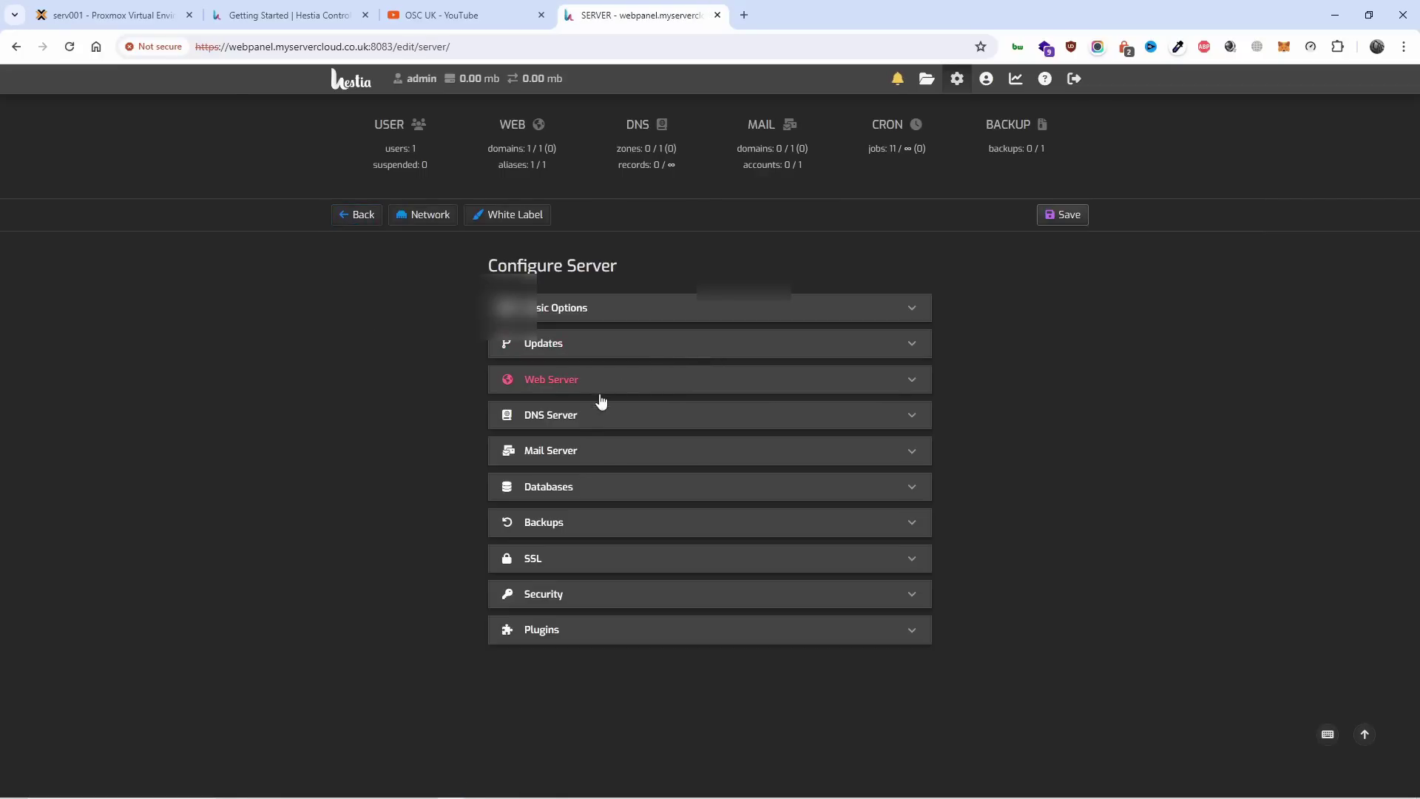
click(588, 420)
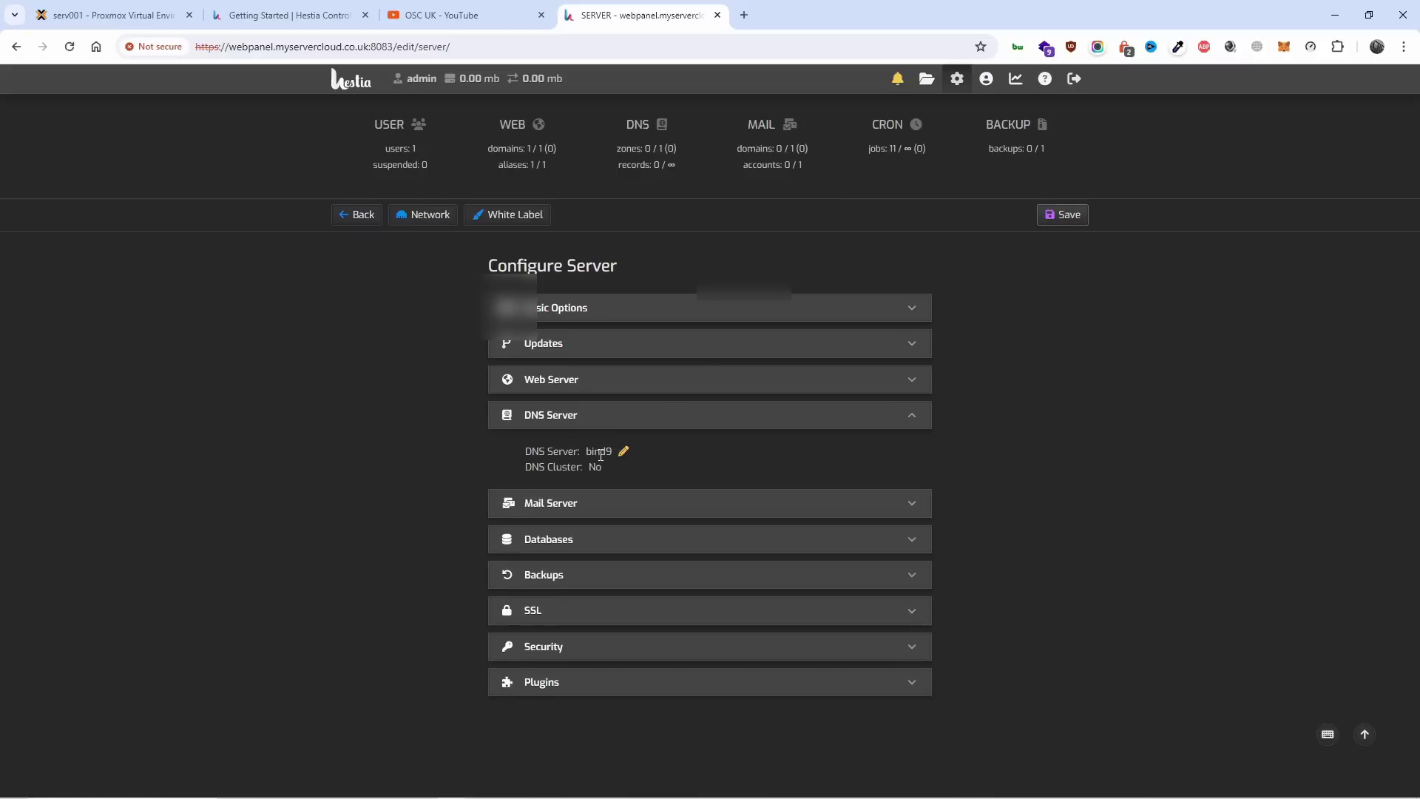
click(623, 451)
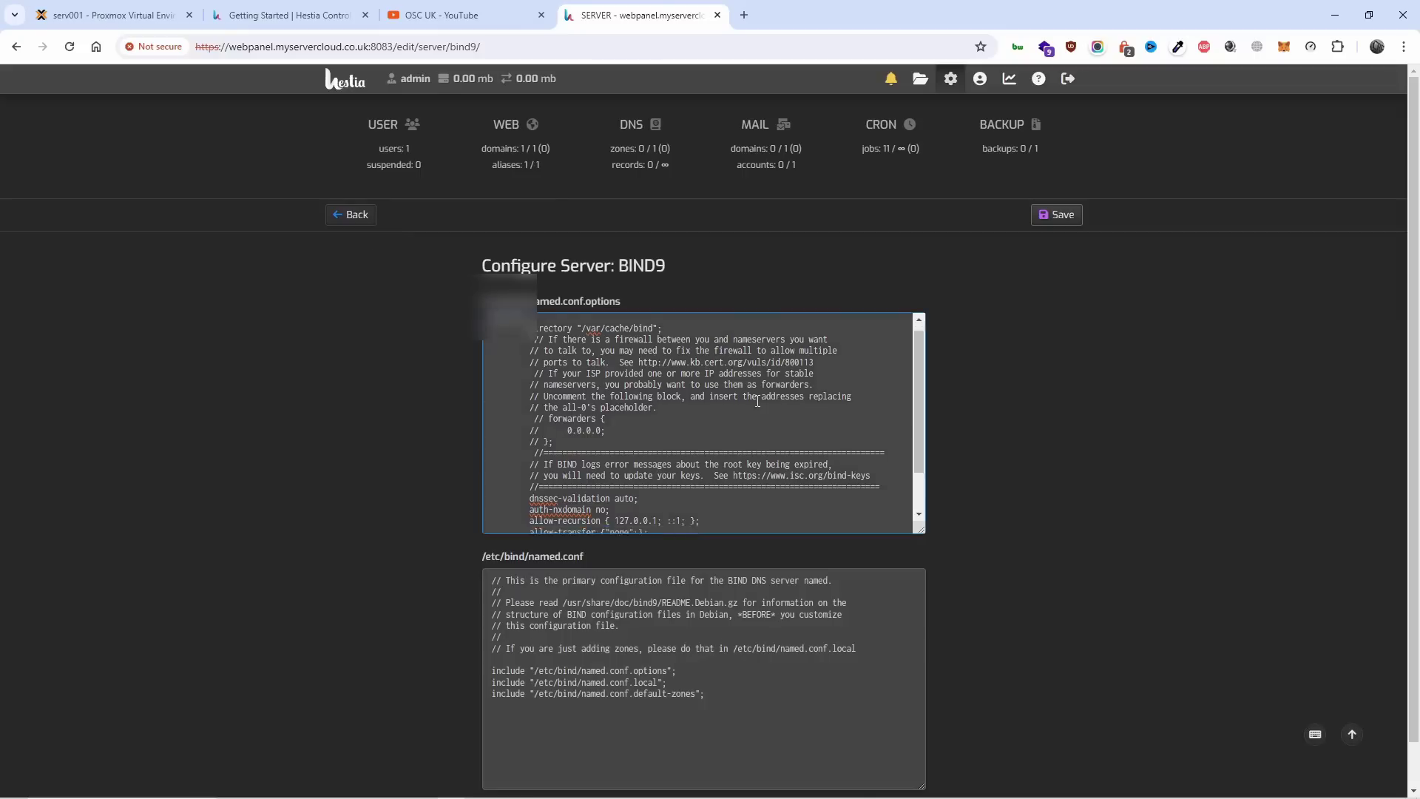
click(357, 232)
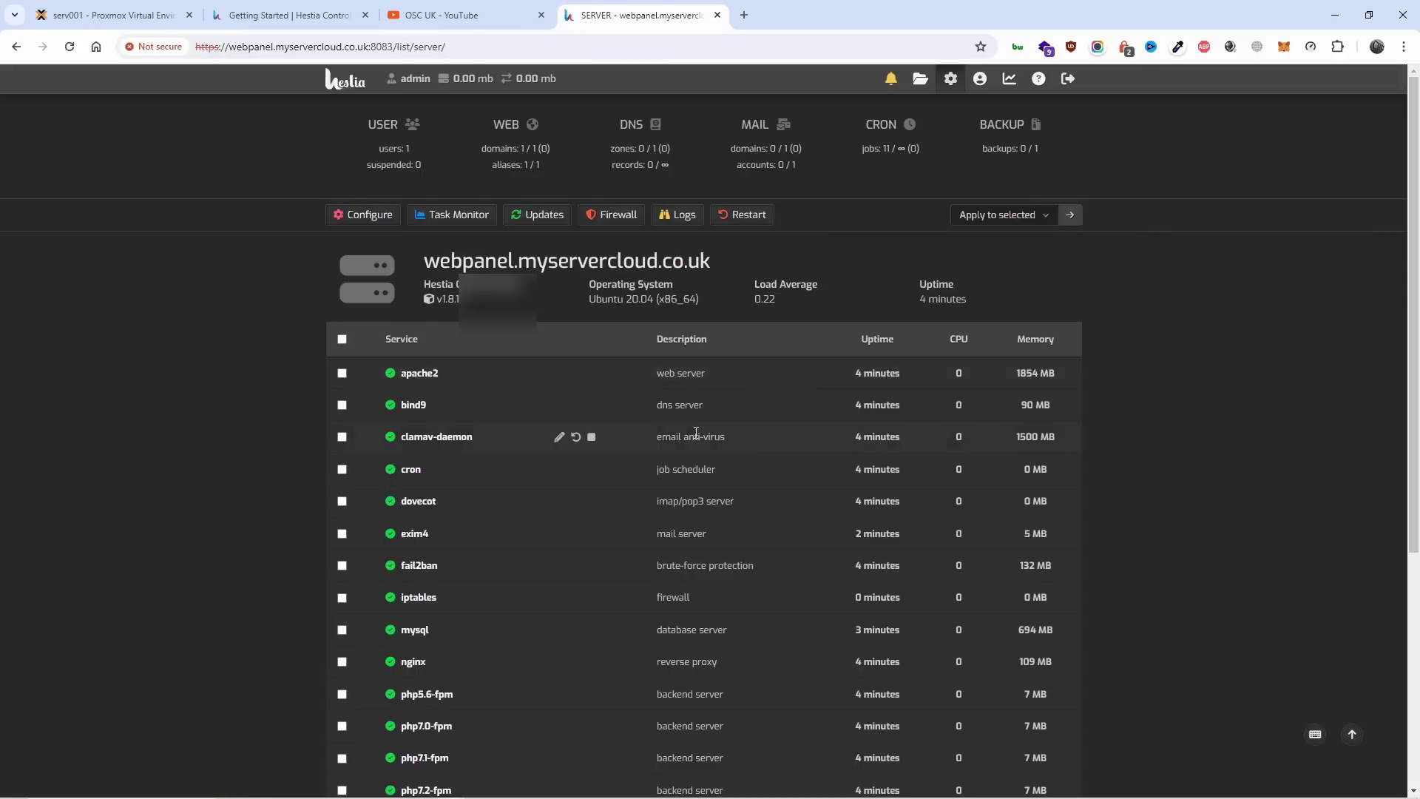
scroll(685, 488, down, 5)
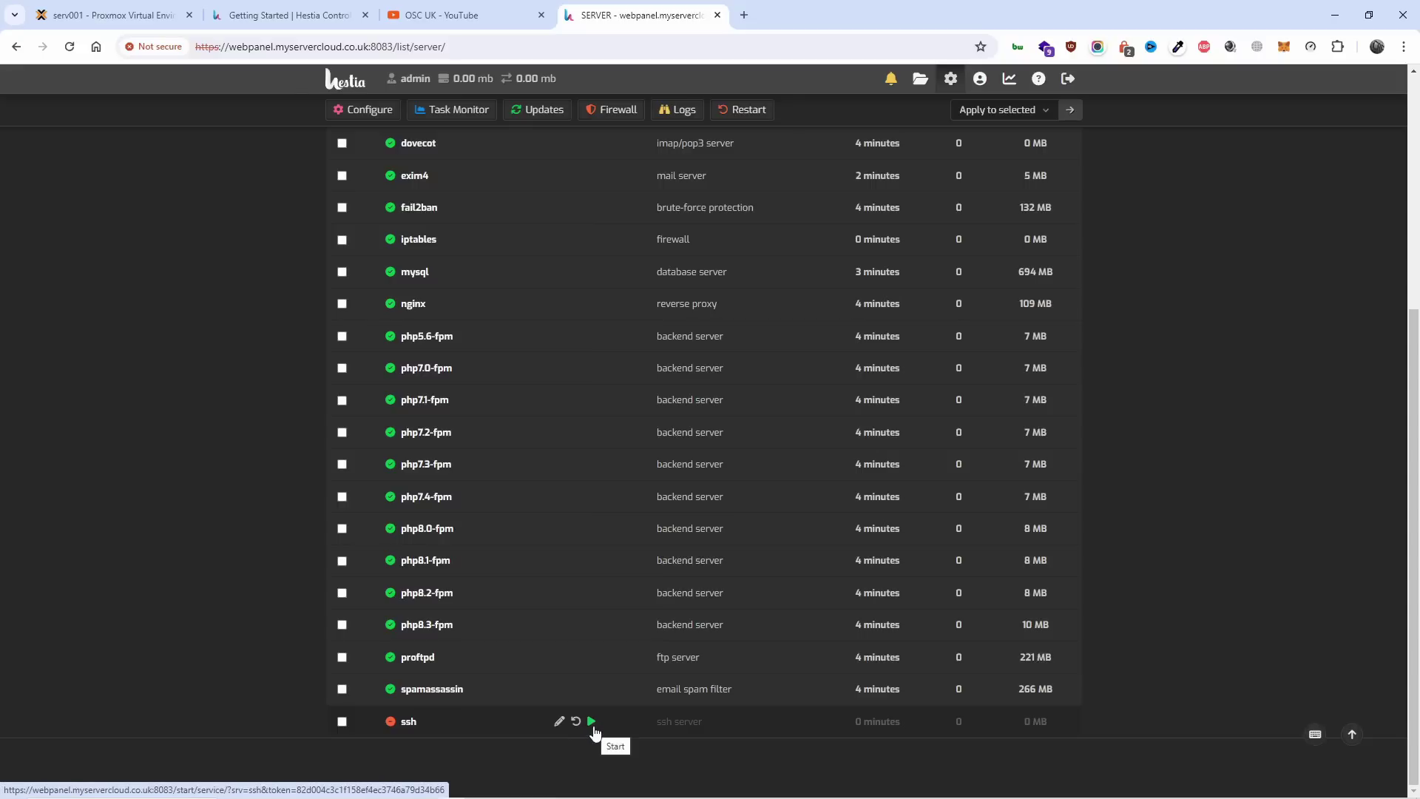
click(592, 722)
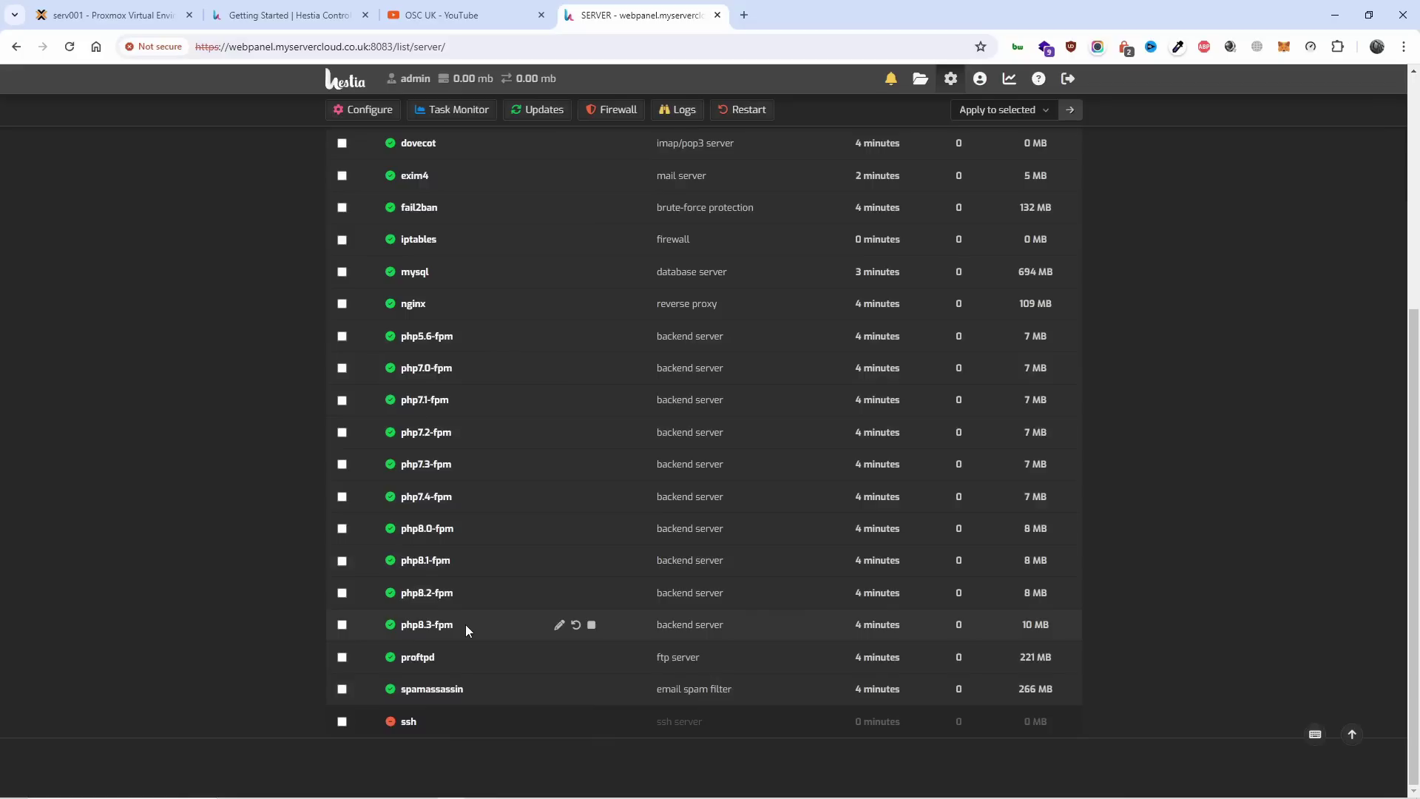
scroll(466, 623, up, 5)
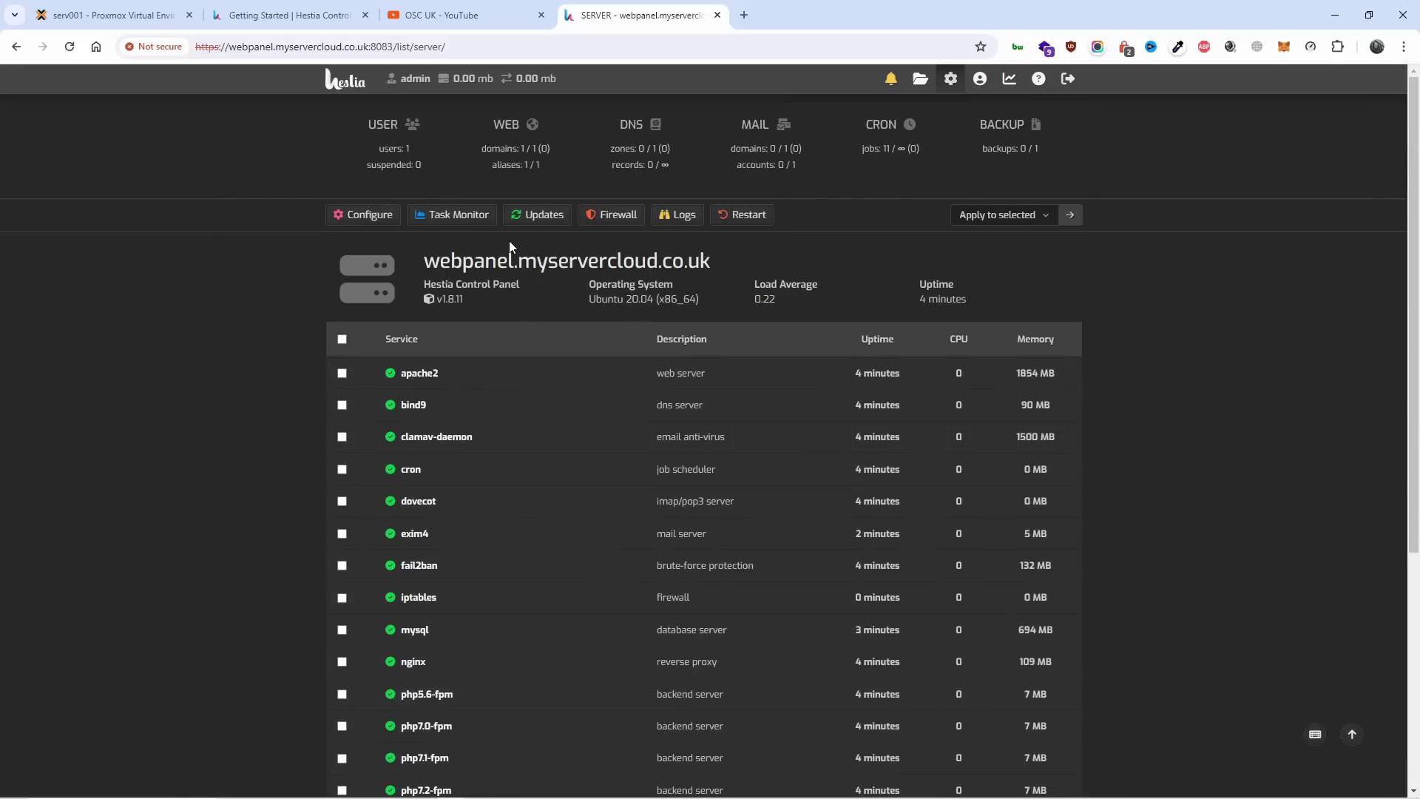
Show the Firewall page with its 10 ACCEPT rules, including HESTIA 8083 and SSH 22.
click(605, 222)
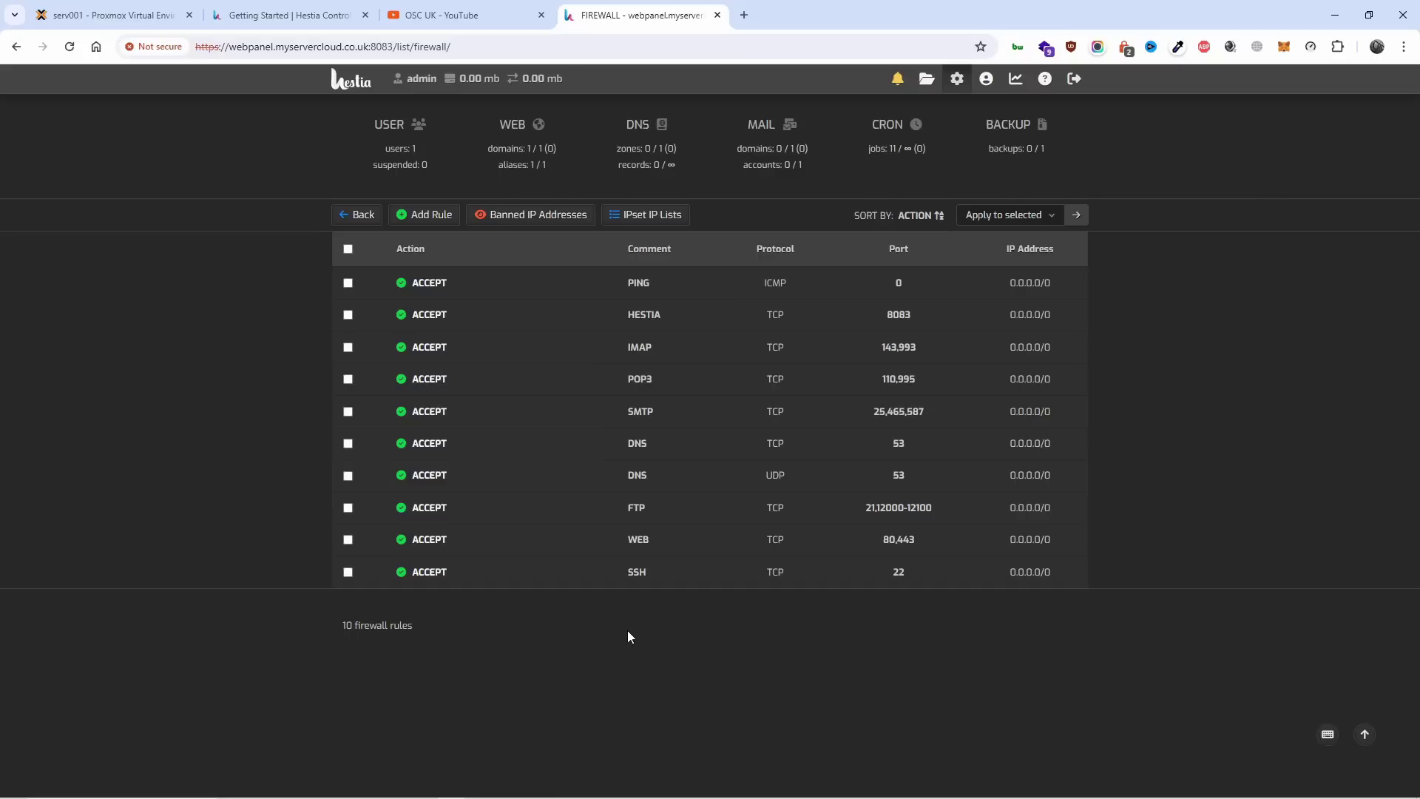
Bring up the admin's Edit User form (English, dark theme, system package), briefly checking the Proxmox tab.
click(984, 85)
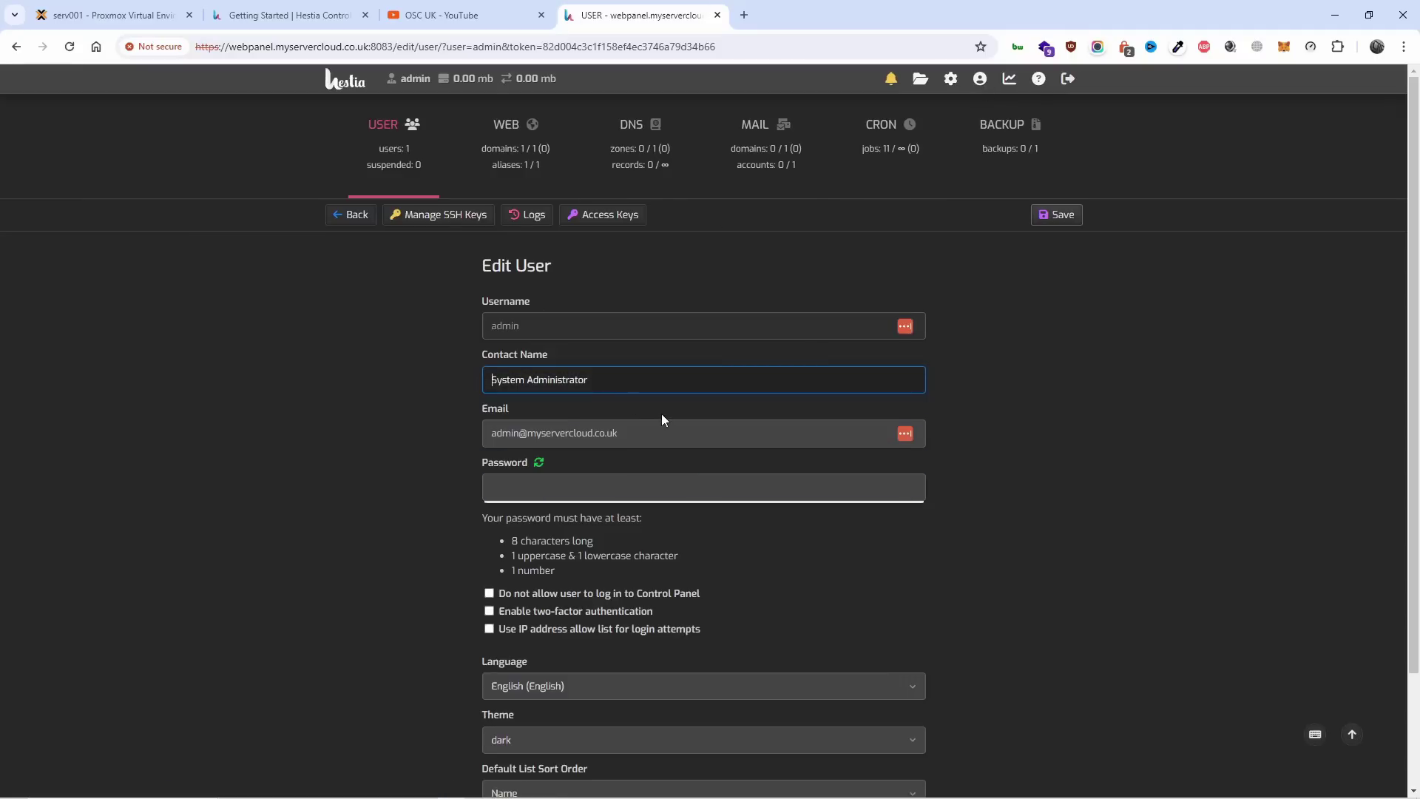
scroll(892, 438, down, 2)
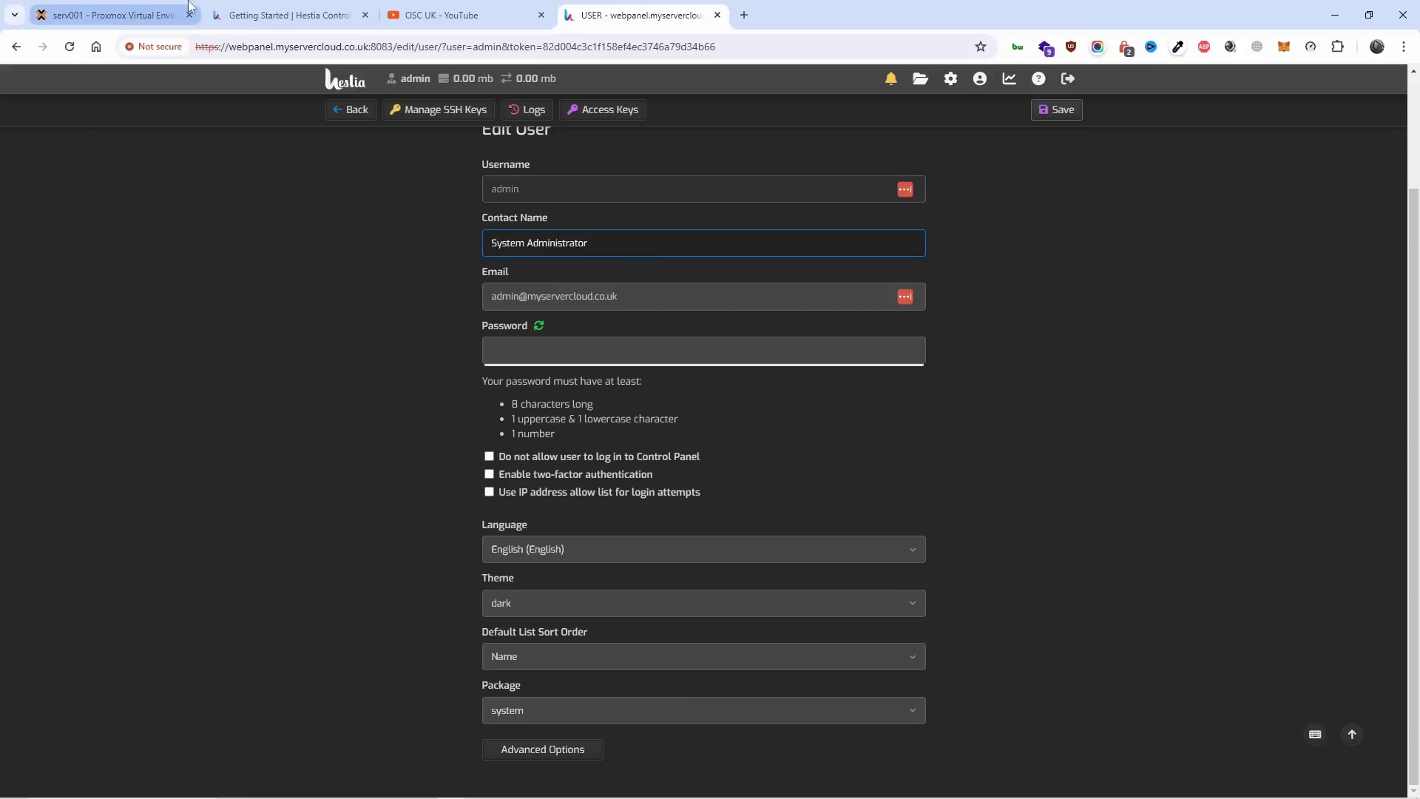
click(111, 15)
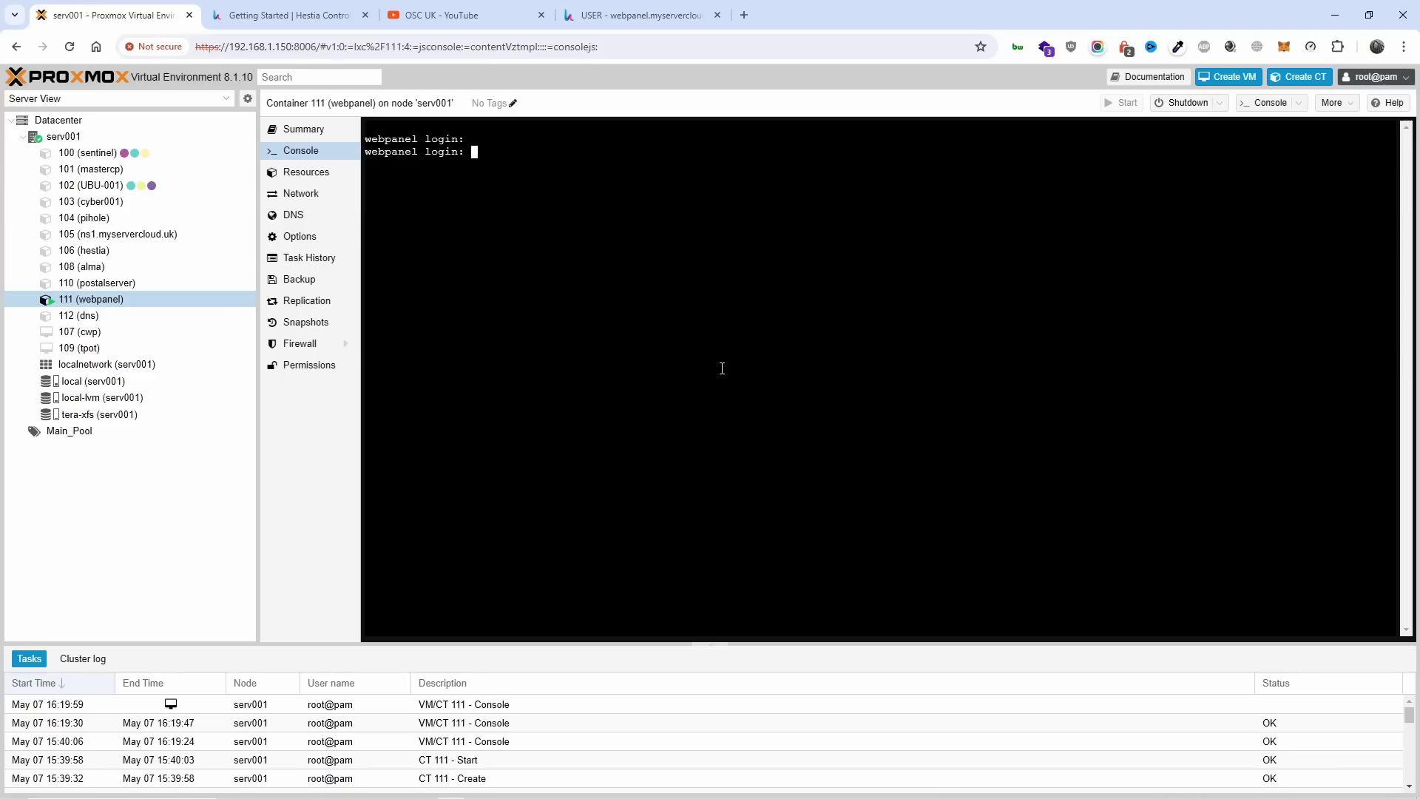
click(639, 15)
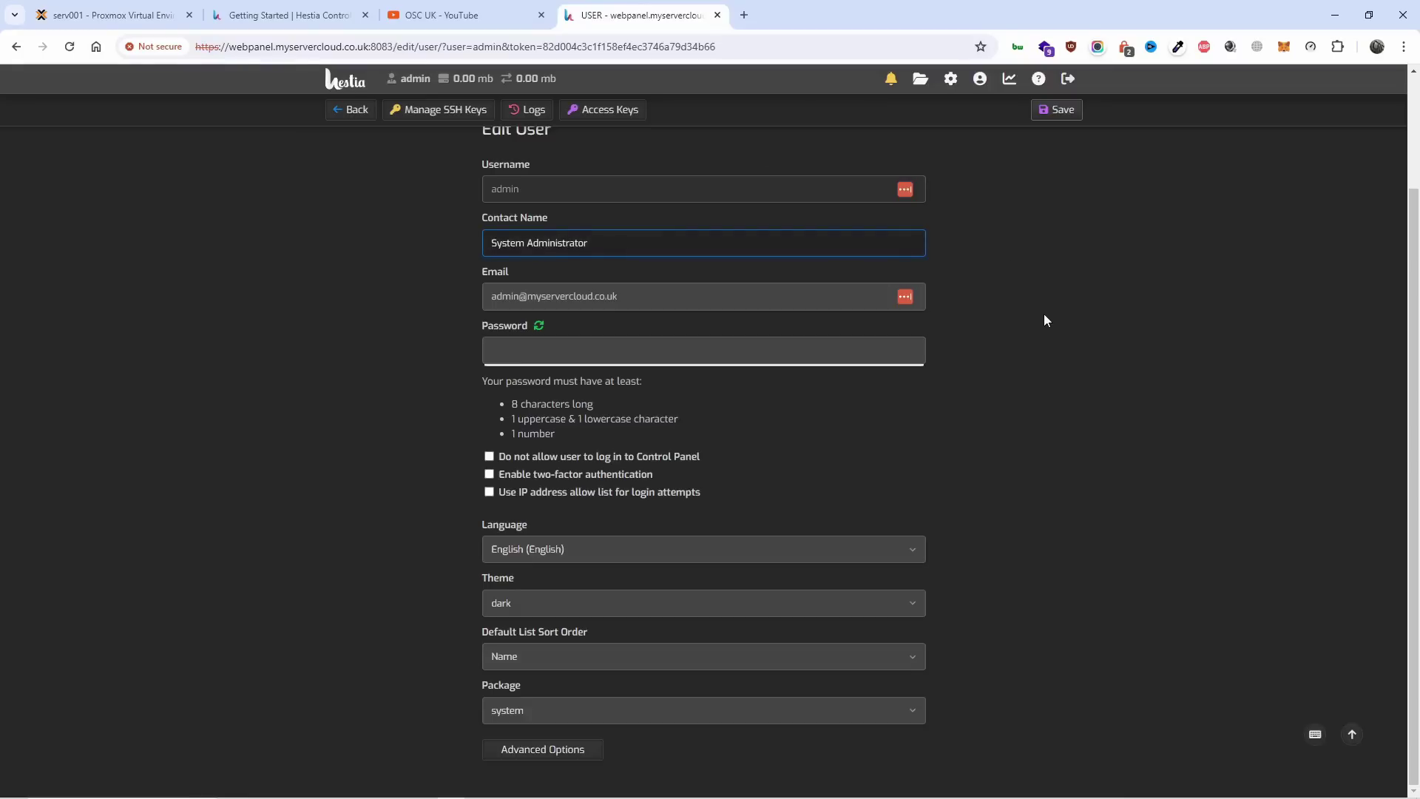
scroll(1045, 319, up, 2)
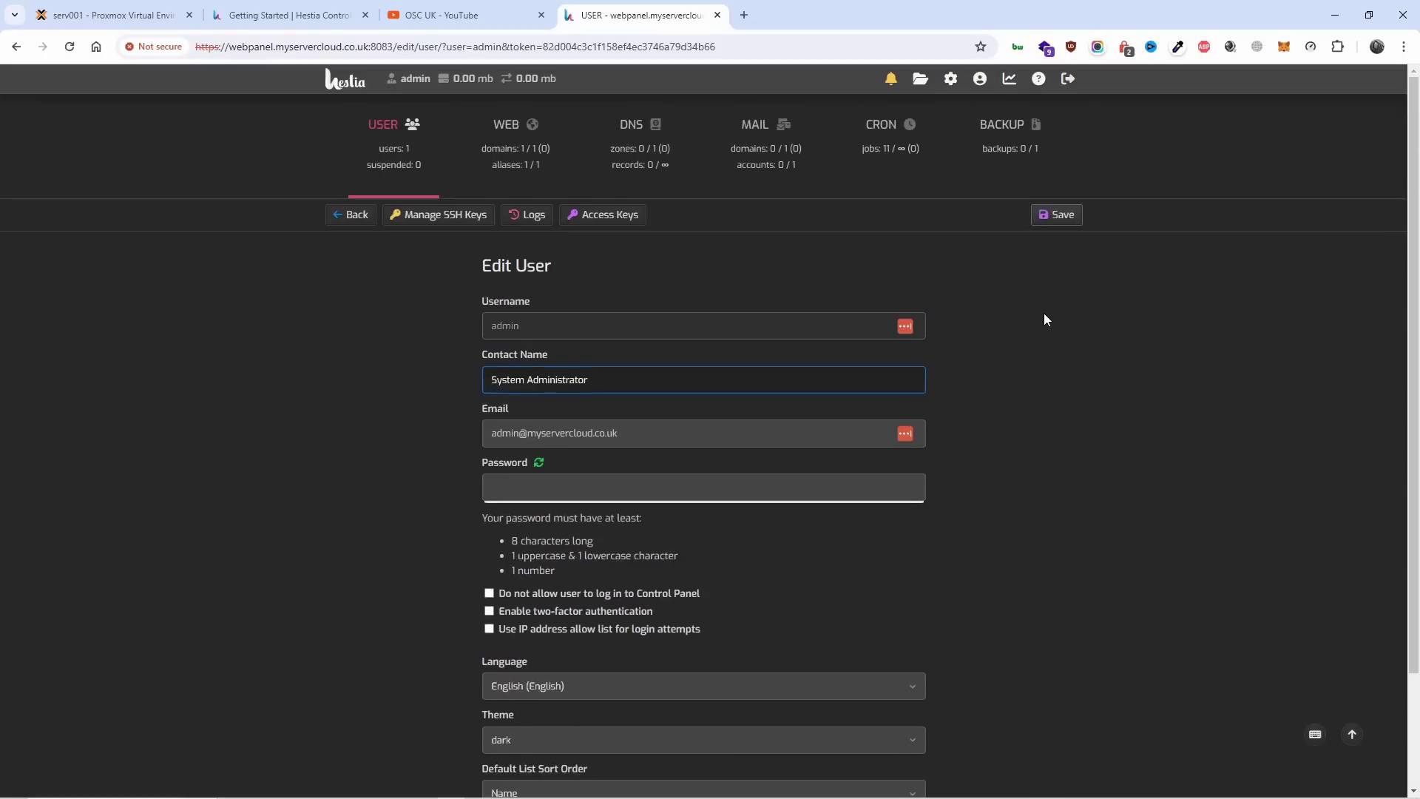
Browse Statistics, the MAIL list, Add Mail Domain and Add User forms, then return to the Users list.
click(1010, 79)
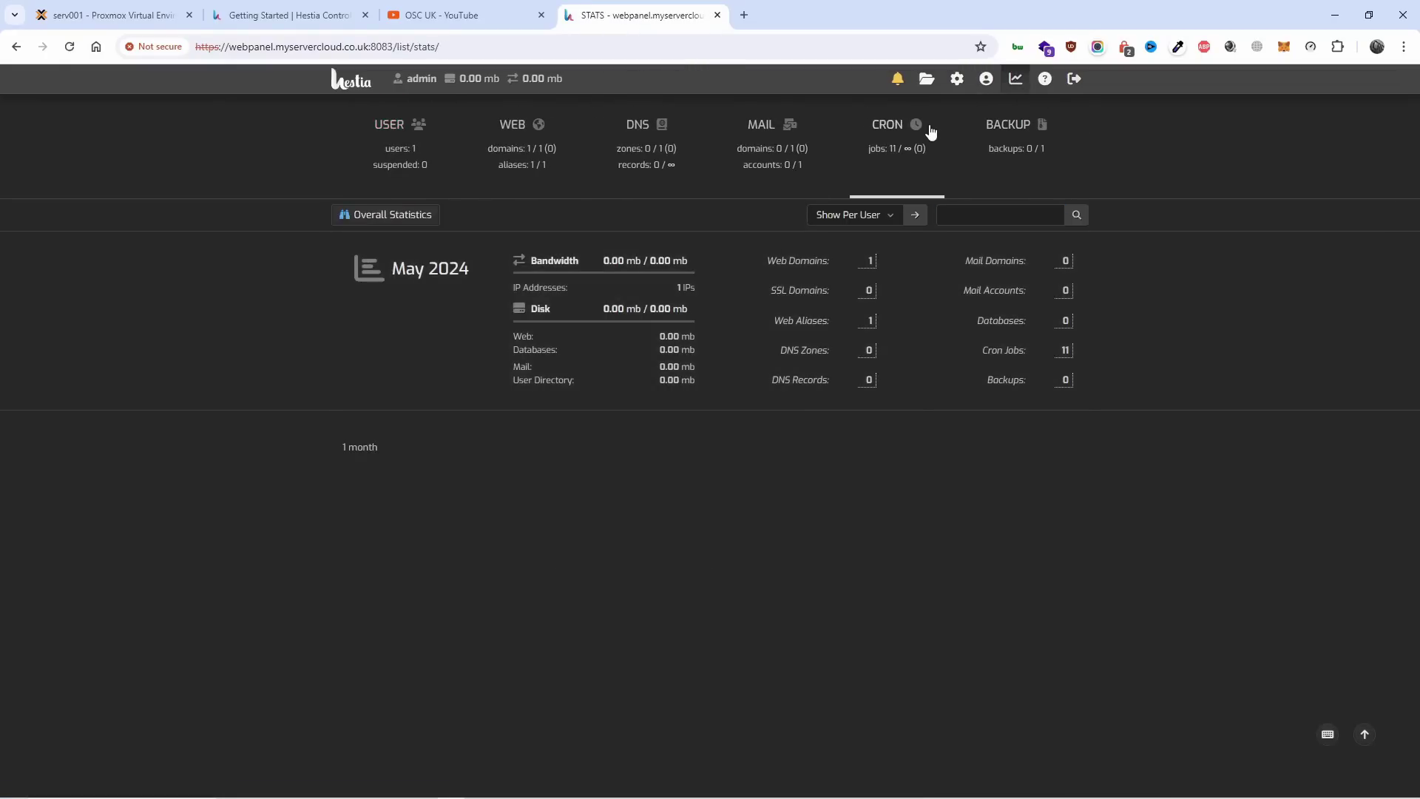
click(764, 141)
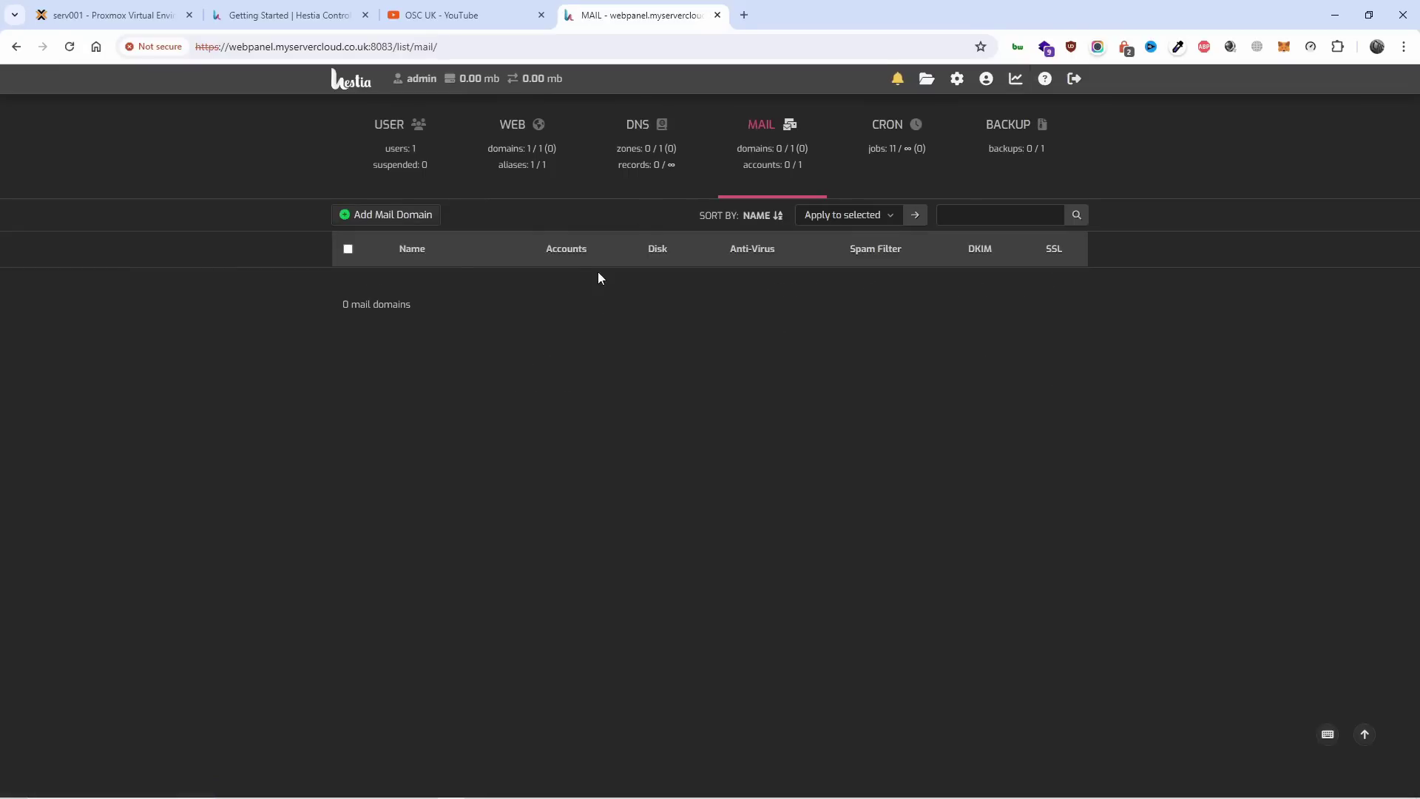
click(395, 219)
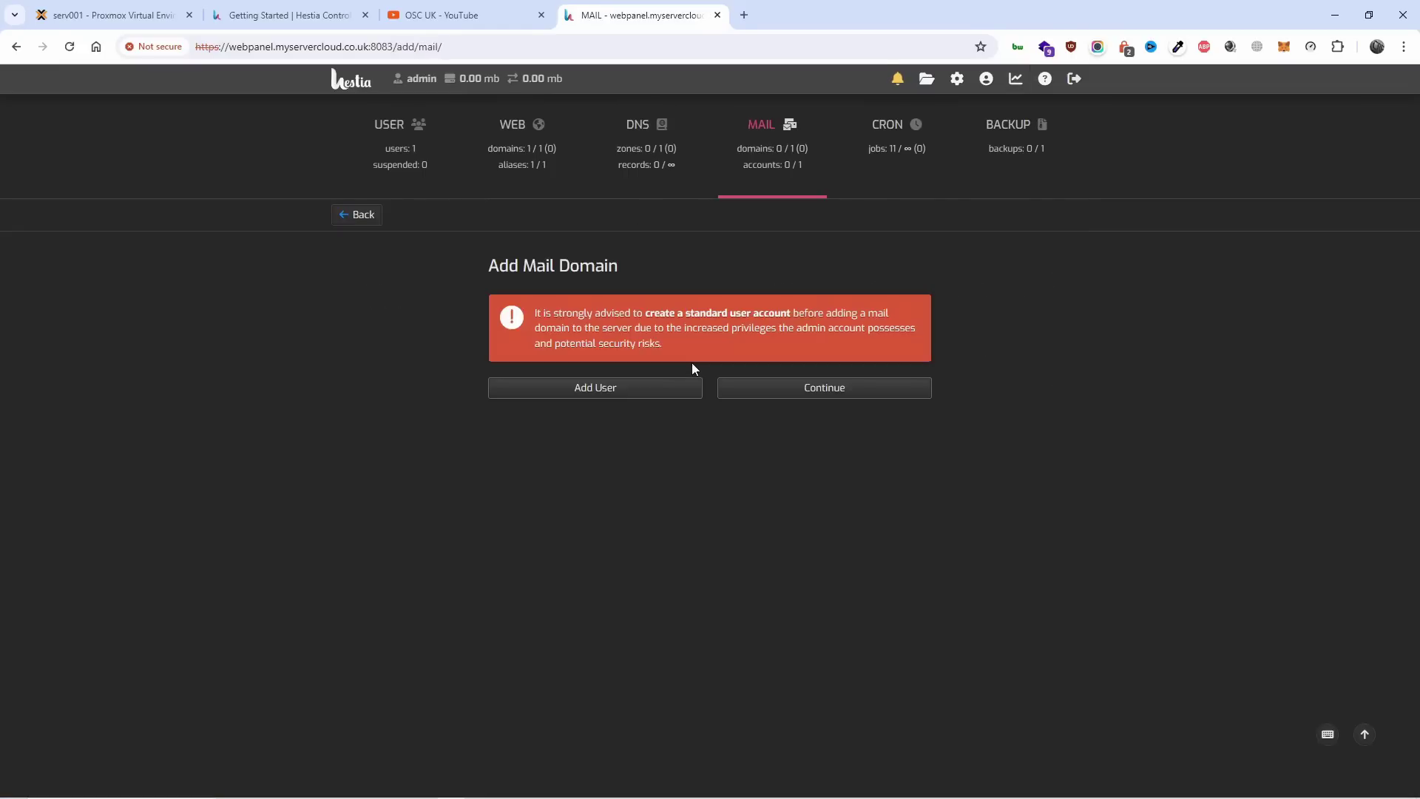
click(629, 392)
scroll(707, 365, down, 1)
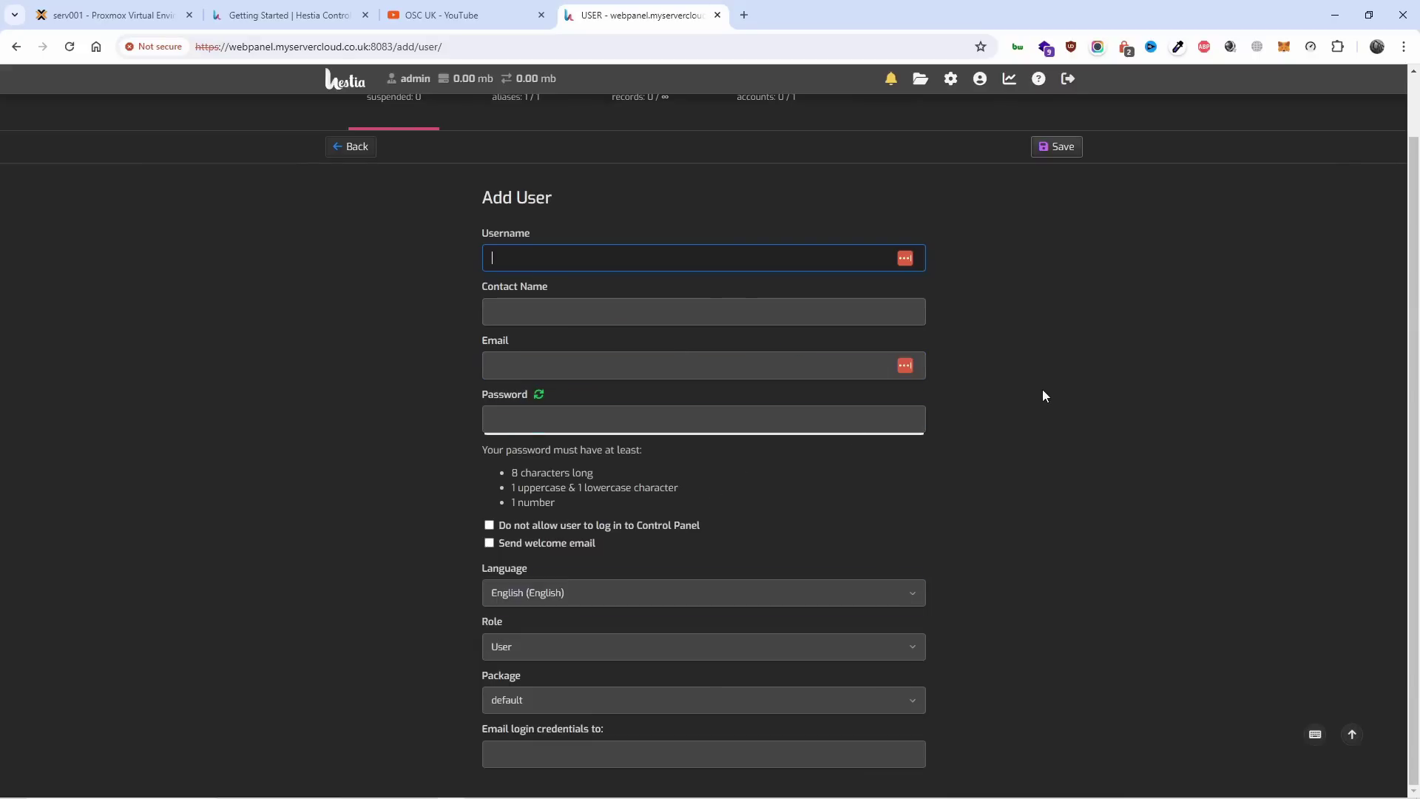
scroll(1043, 396, up, 1)
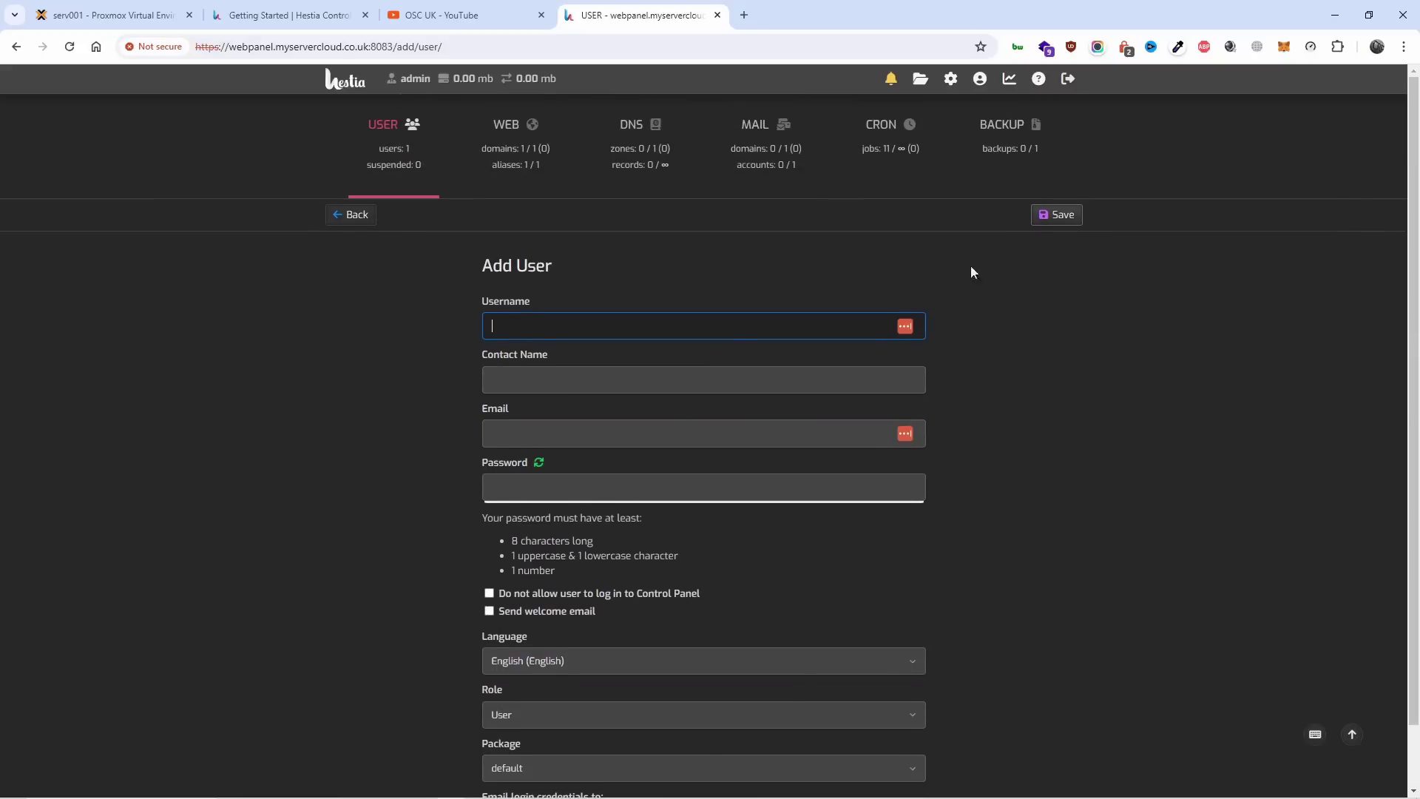
click(347, 80)
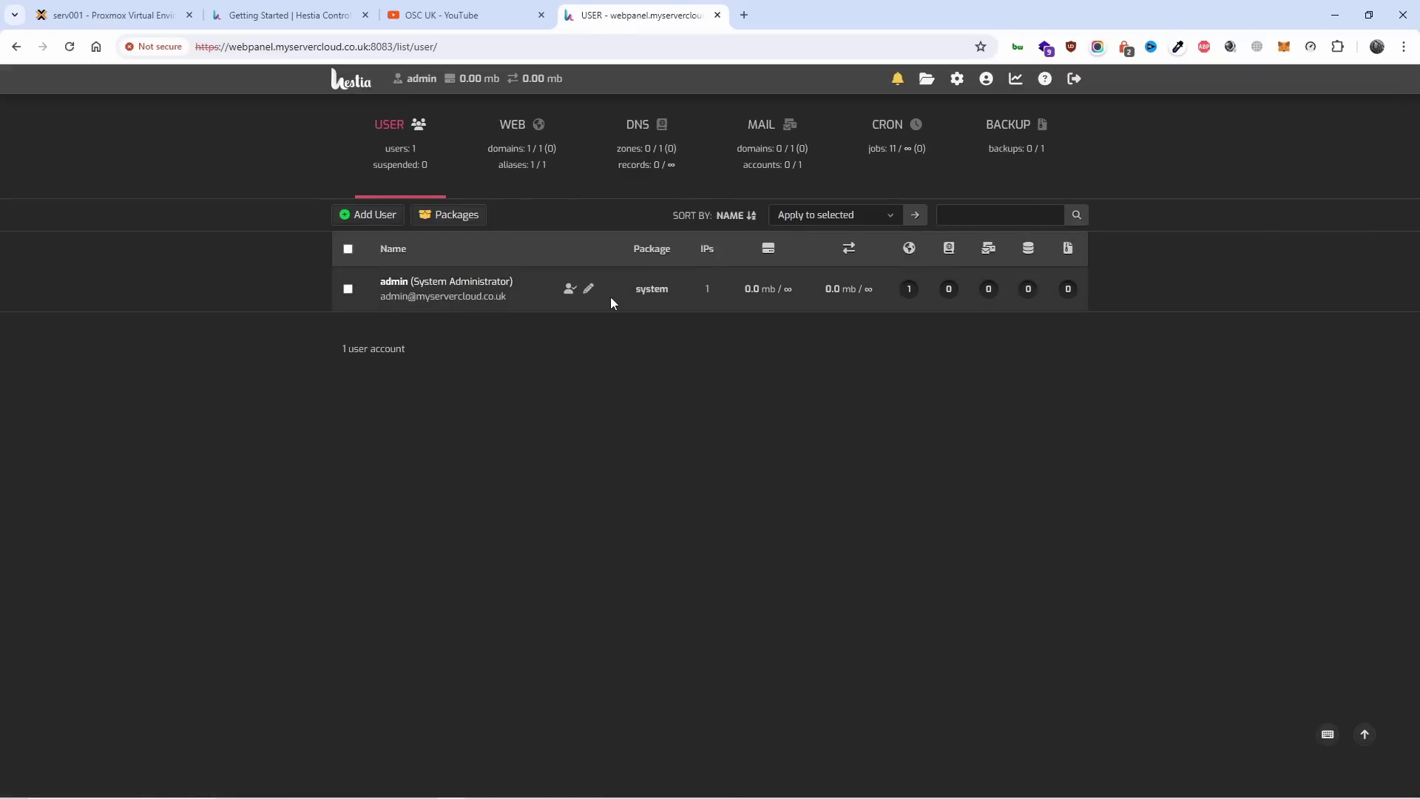